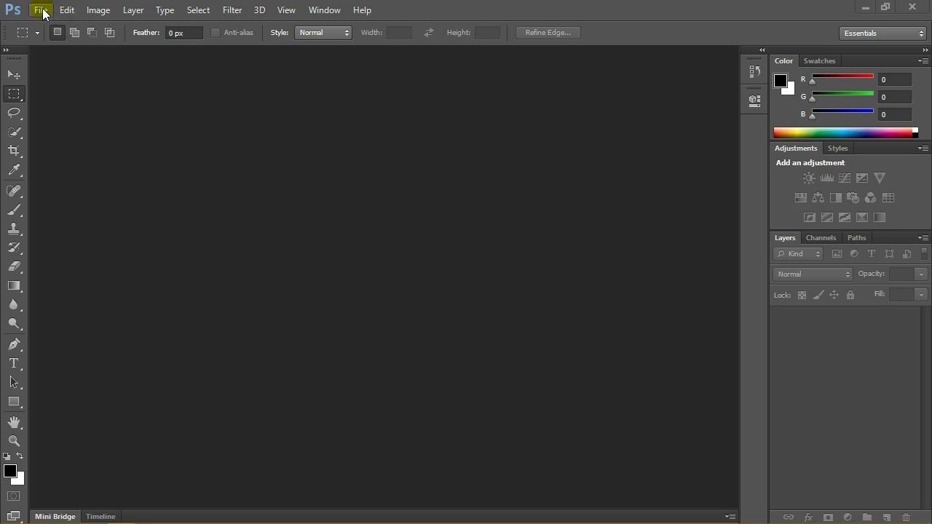
Step: Create a new 1280×720 px document from the Web preset
{"action": "left_click", "coordinate": [39, 9]}
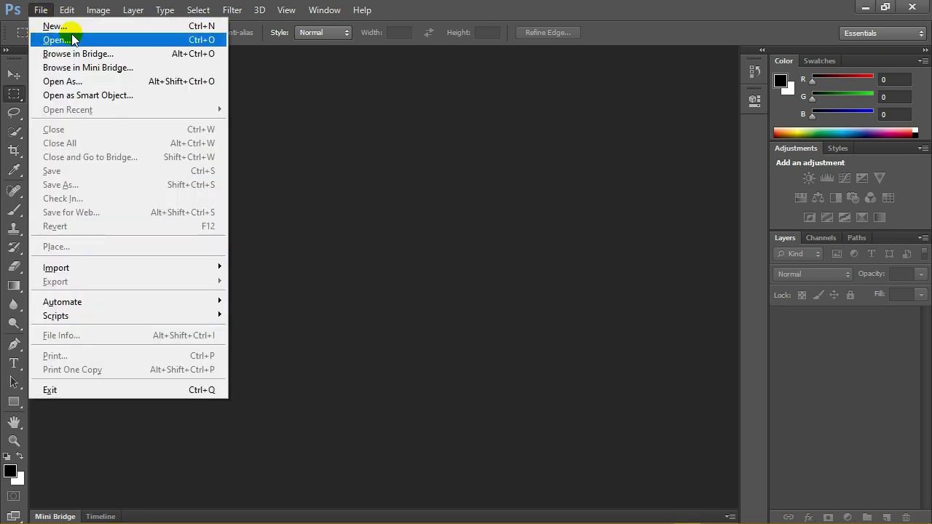
{"action": "left_click", "coordinate": [65, 36]}
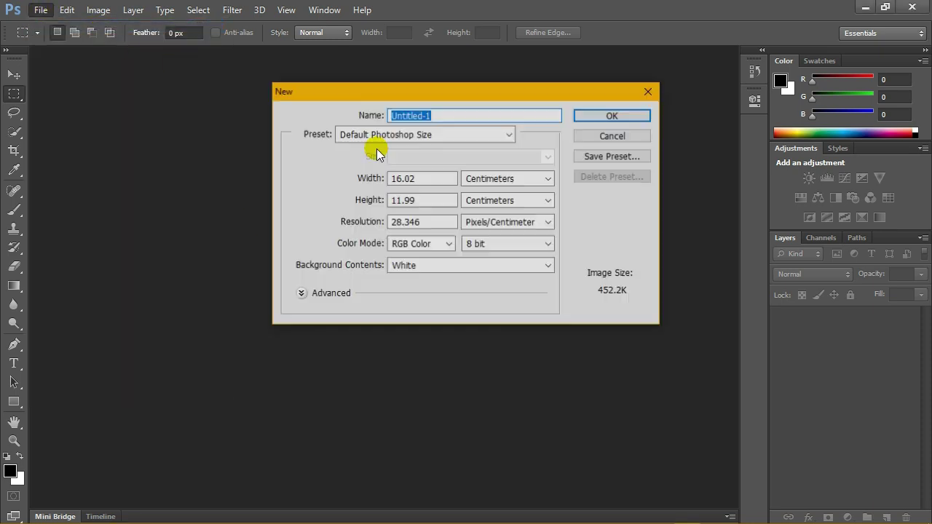
{"action": "left_click", "coordinate": [390, 135]}
{"action": "left_click", "coordinate": [347, 171]}
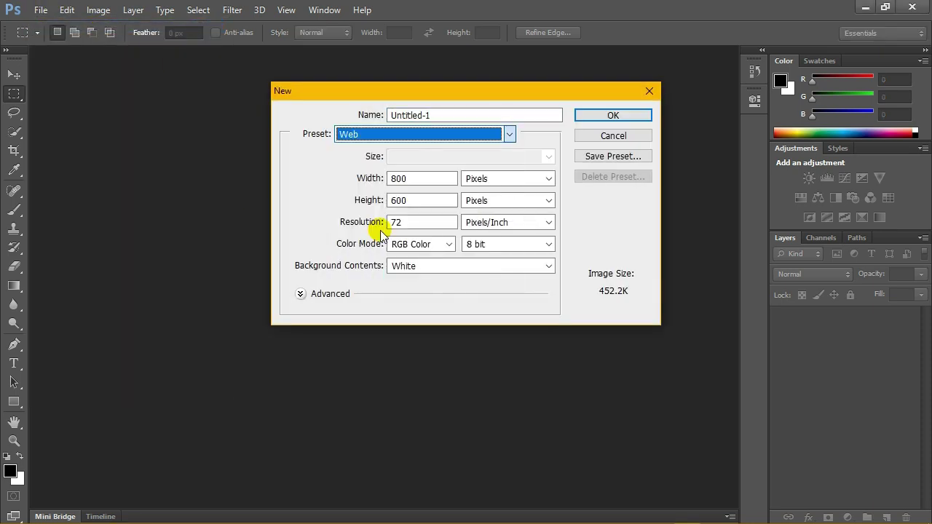
{"action": "double_click", "coordinate": [397, 178]}
{"action": "type", "text": "128"}
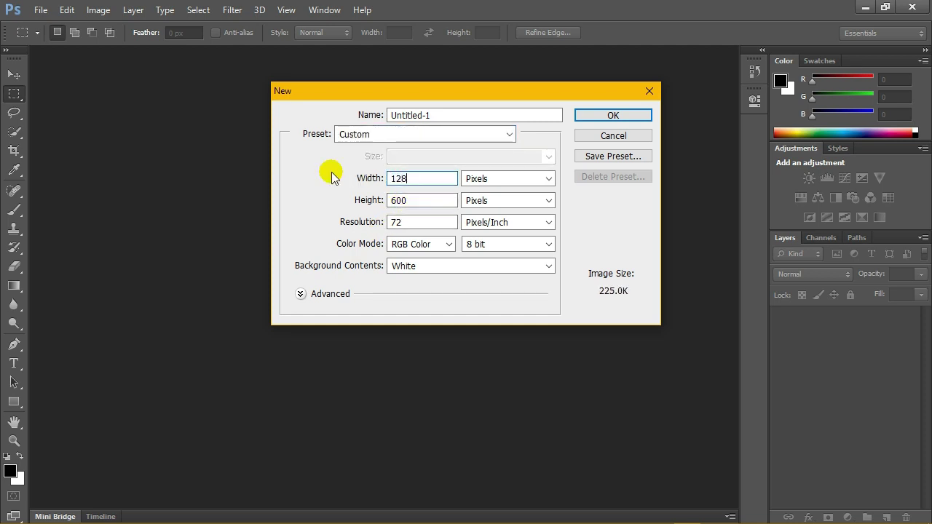
{"action": "type", "text": "0"}
{"action": "double_click", "coordinate": [397, 201]}
{"action": "type", "text": "720"}
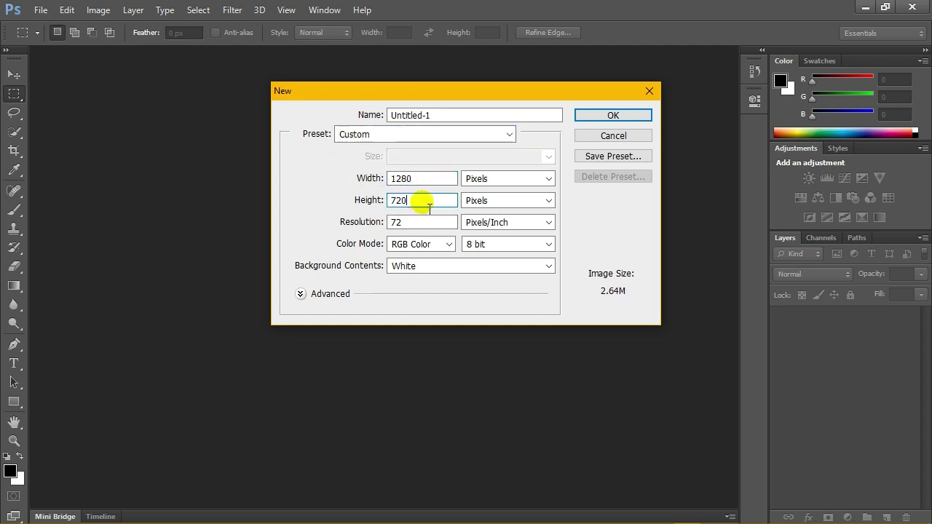
{"action": "left_click", "coordinate": [610, 117]}
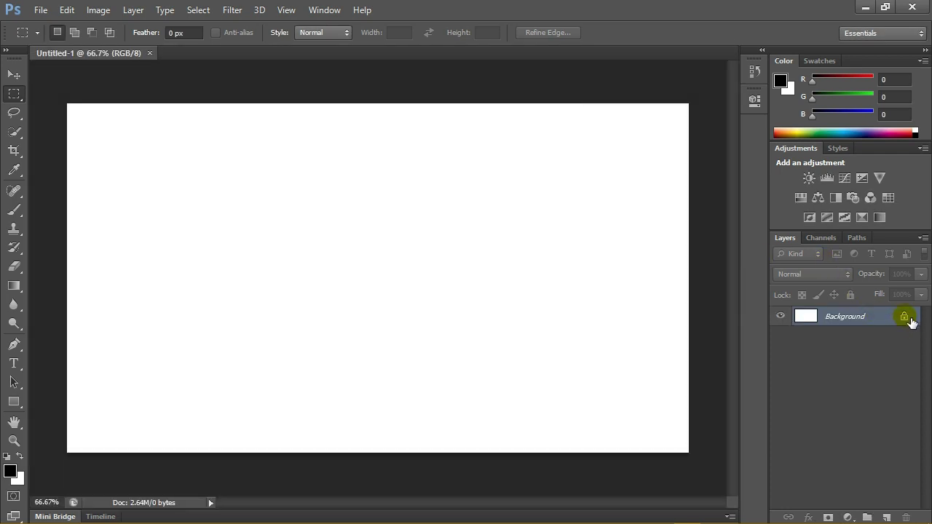
Step: Convert the Background to Layer 0 and hide it, leaving a transparent canvas
{"action": "double_click", "coordinate": [910, 320]}
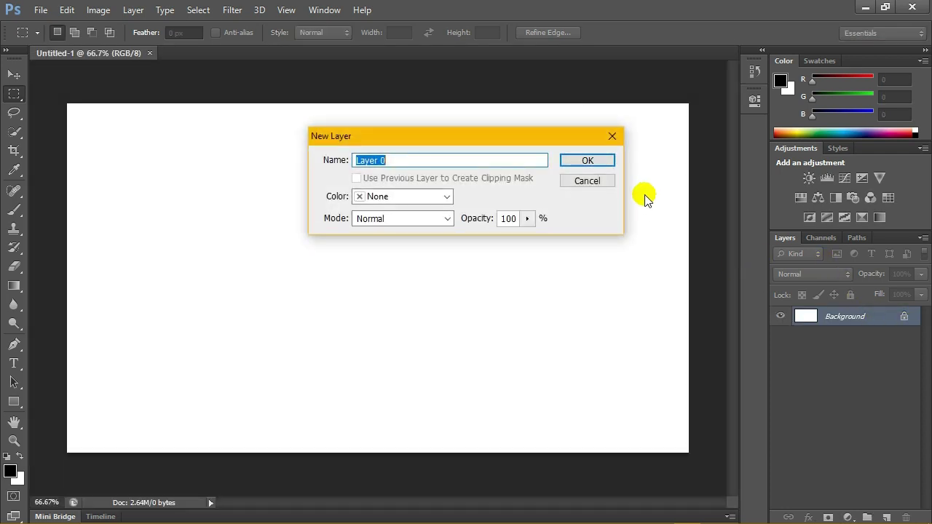
{"action": "left_click", "coordinate": [601, 165]}
{"action": "left_click", "coordinate": [782, 316]}
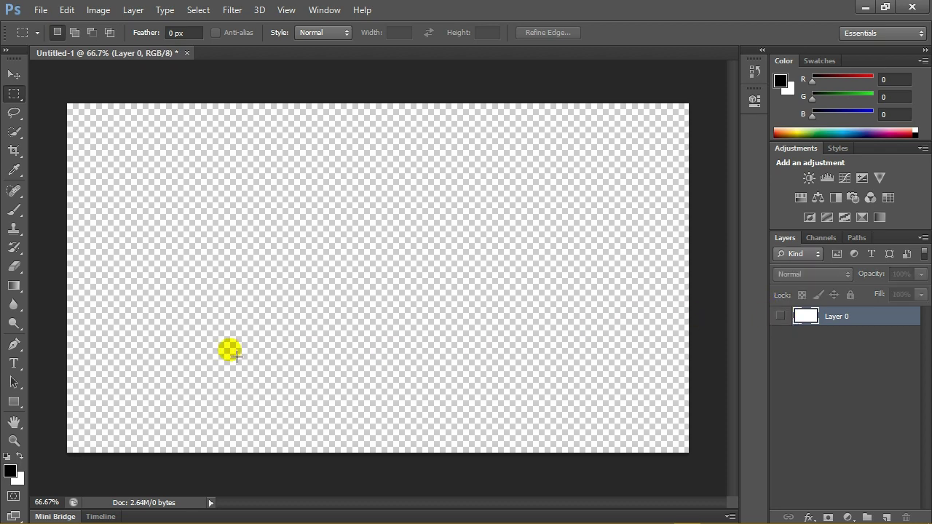
Step: Type SAILOR in Luckiest Guy at 250 pt, then enlarge it to 316 pt
{"action": "left_click", "coordinate": [16, 364]}
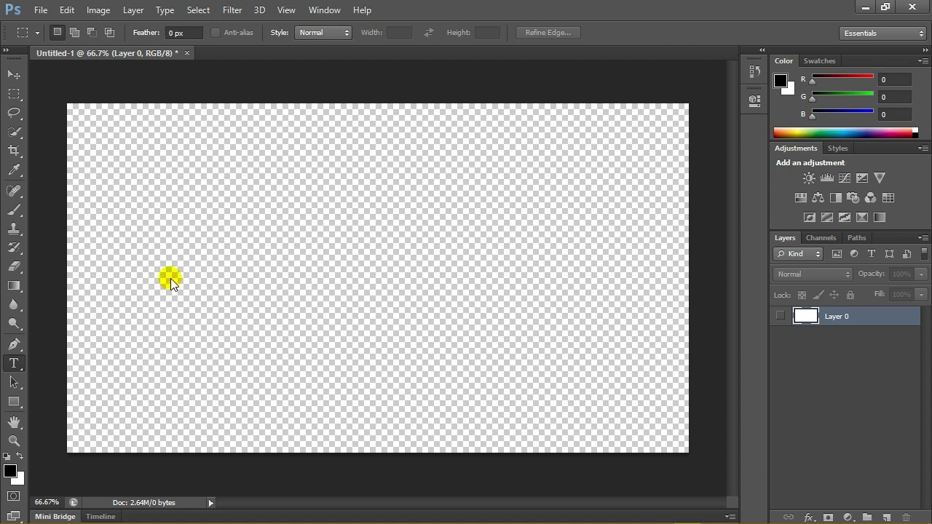
{"action": "left_click", "coordinate": [170, 278]}
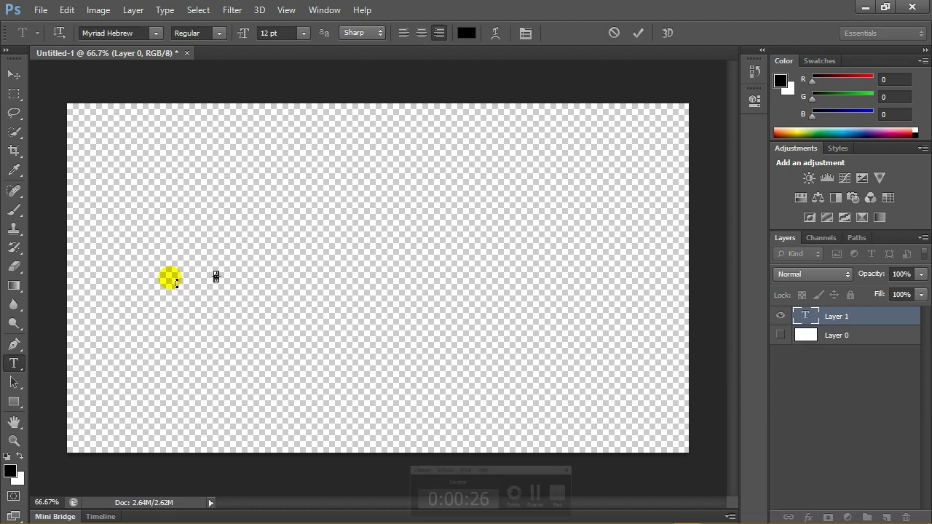
{"action": "left_click", "coordinate": [211, 277]}
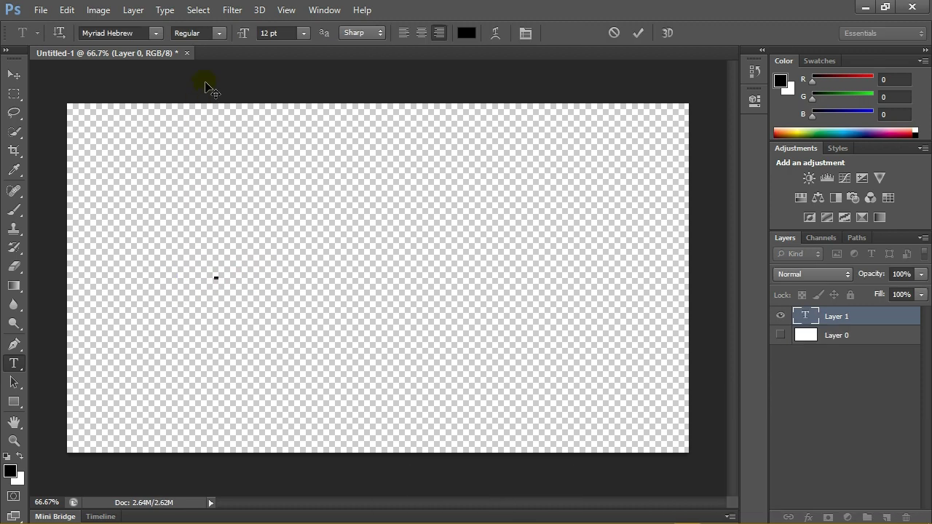
{"action": "left_click", "coordinate": [271, 34]}
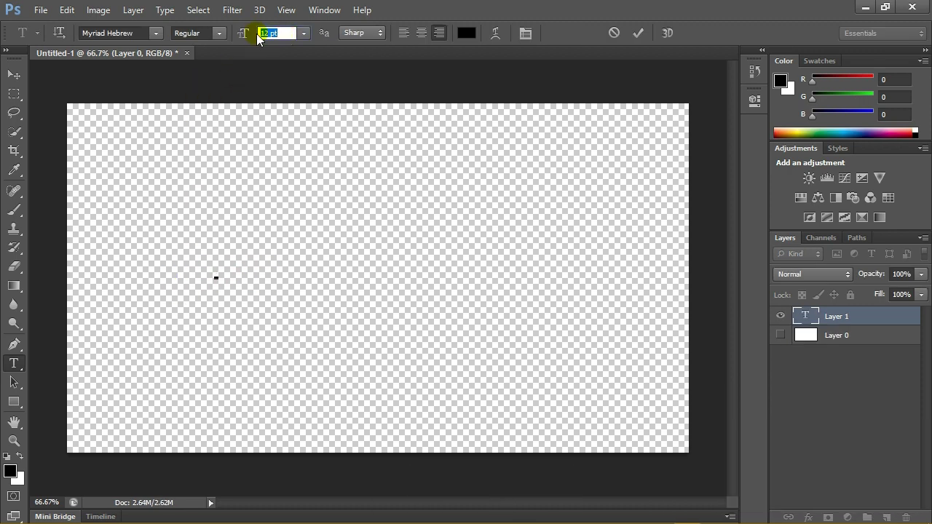
{"action": "type", "text": "250"}
{"action": "key", "text": "Return"}
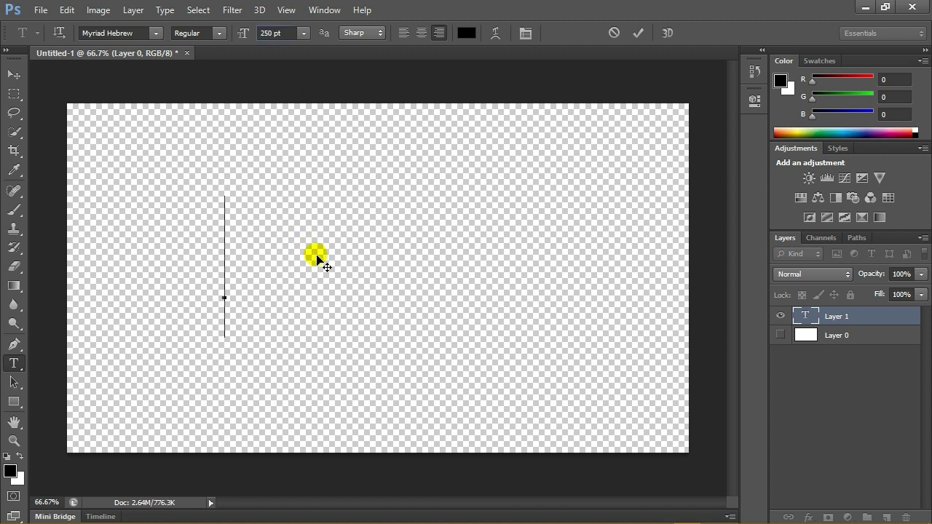
{"action": "left_click", "coordinate": [127, 40]}
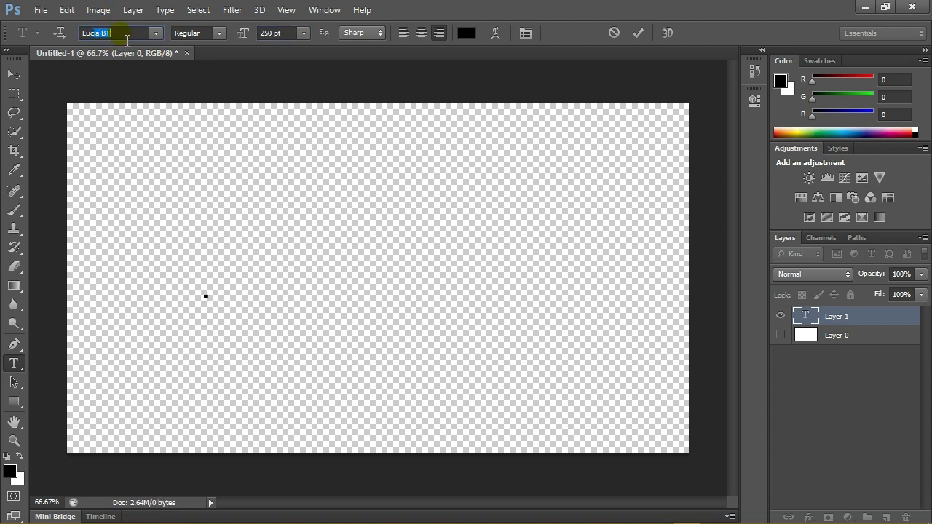
{"action": "type", "text": "kiest"}
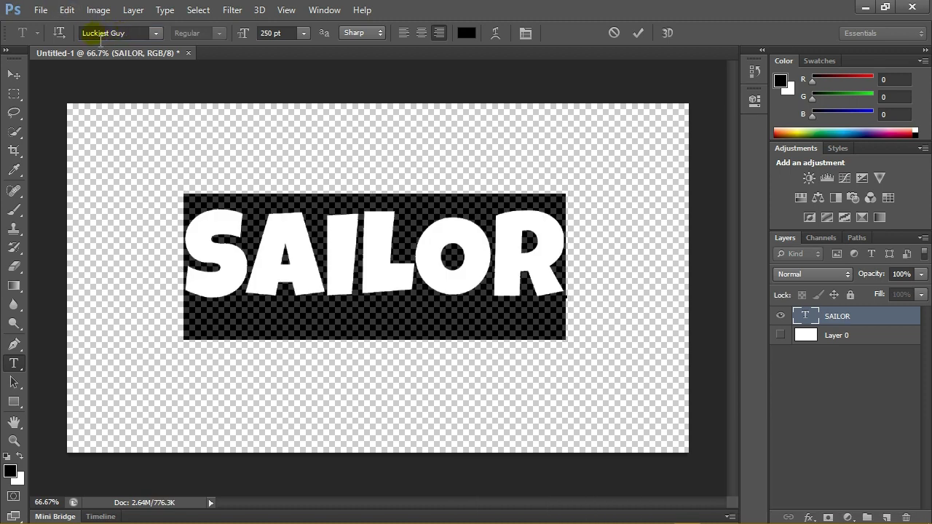
{"action": "left_click_drag", "start_coordinate": [247, 38], "coordinate": [295, 37]}
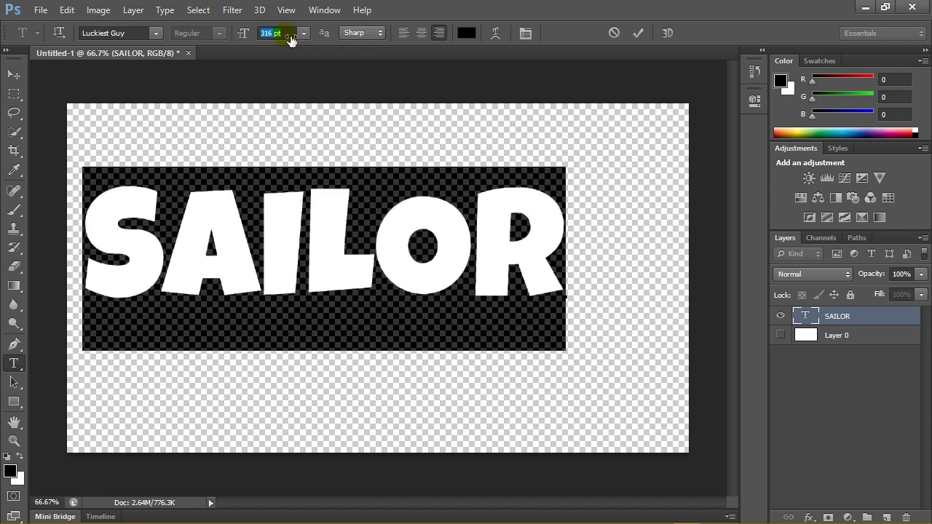
{"action": "left_click", "coordinate": [269, 33]}
Step: Move the SAILOR text to the centre of the canvas
{"action": "left_click", "coordinate": [10, 73]}
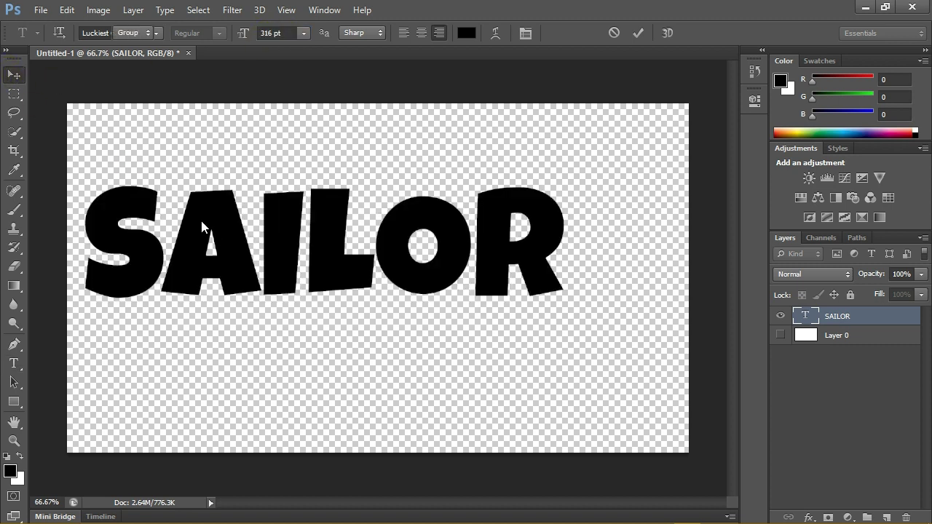
{"action": "left_click_drag", "start_coordinate": [313, 248], "coordinate": [386, 267]}
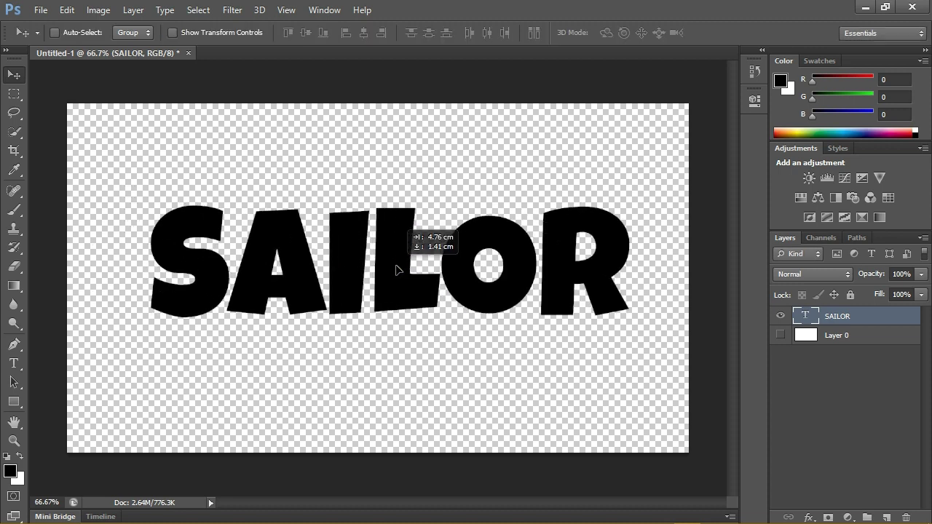
{"action": "left_click", "coordinate": [317, 234]}
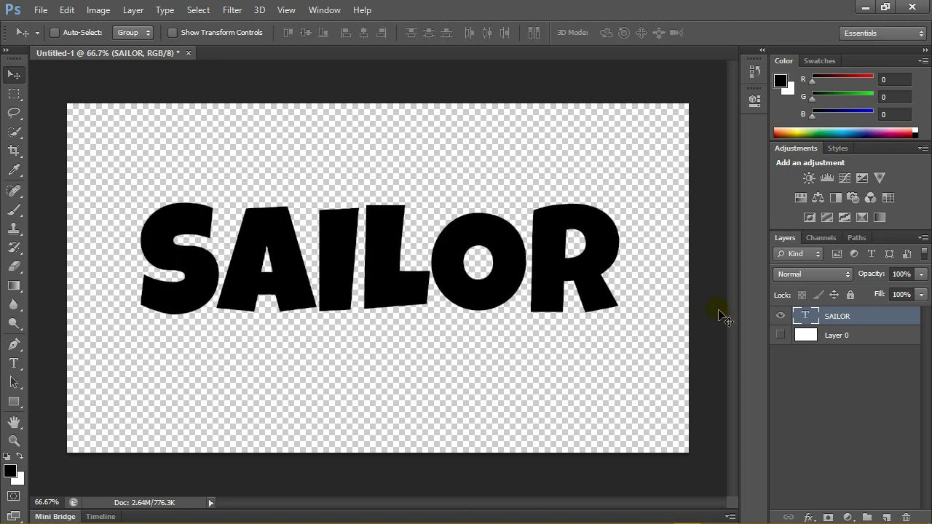
{"action": "key", "text": "t"}
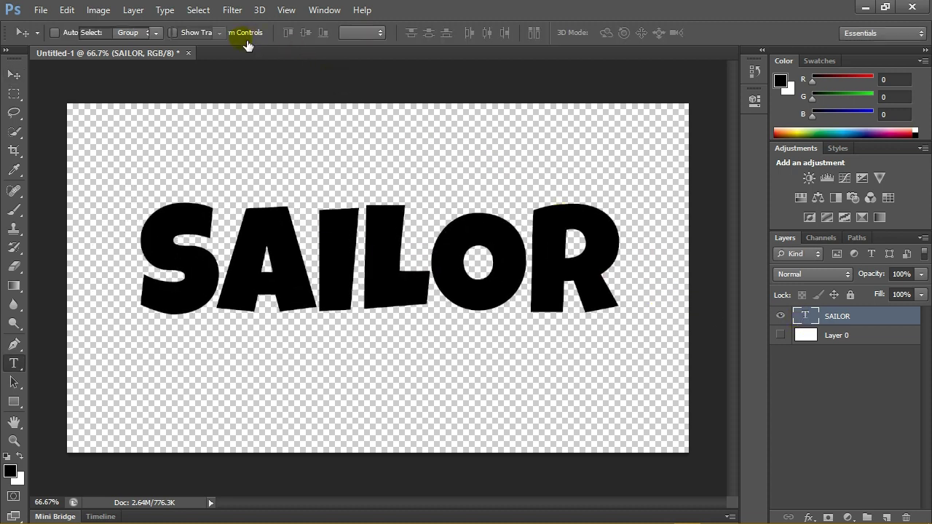
{"action": "left_click", "coordinate": [270, 34]}
{"action": "left_click", "coordinate": [14, 75]}
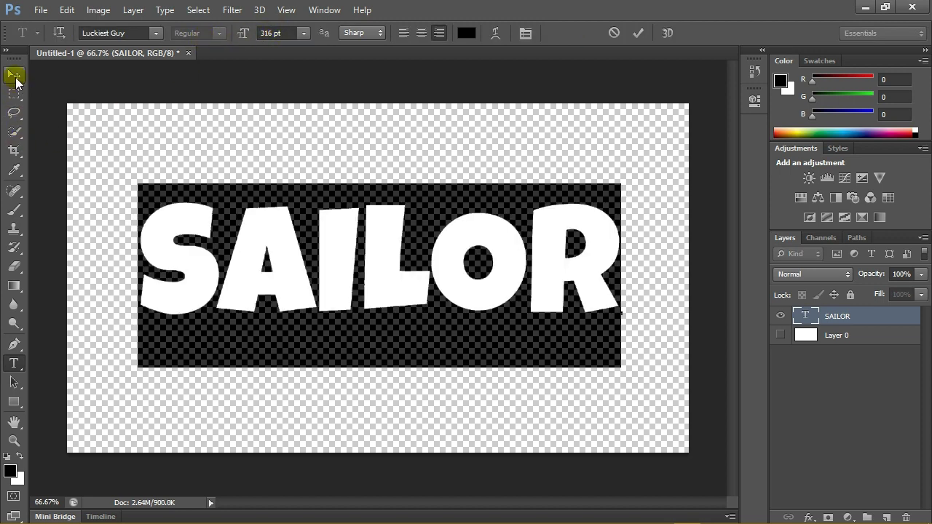
{"action": "left_click", "coordinate": [325, 190]}
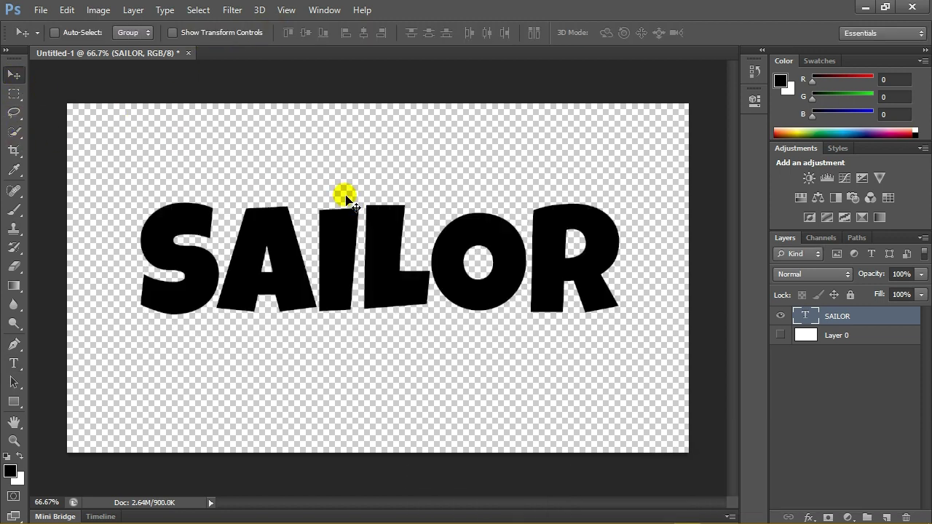
{"action": "left_click", "coordinate": [799, 314]}
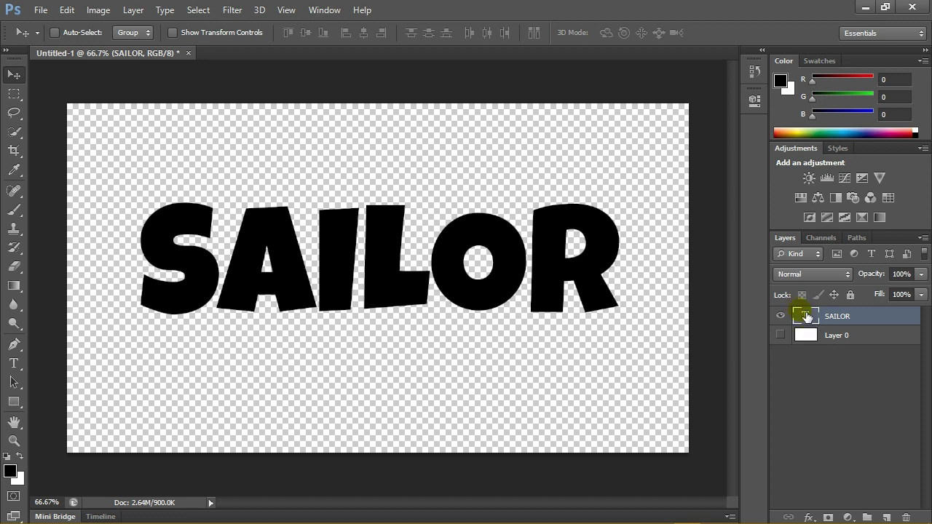
Step: Warp the SAILOR text with the Arc style at 10% bend
{"action": "double_click", "coordinate": [806, 316]}
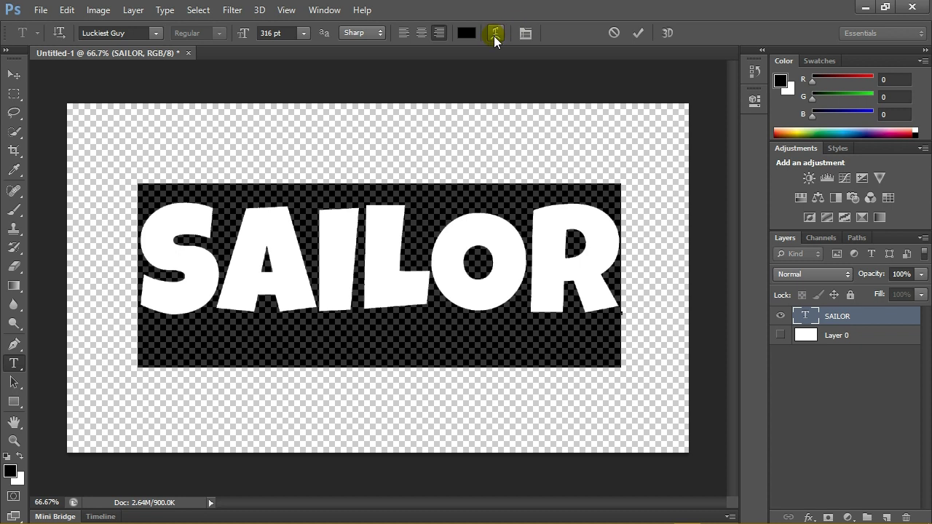
{"action": "left_click", "coordinate": [494, 34]}
{"action": "left_click_drag", "start_coordinate": [480, 112], "coordinate": [678, 66]}
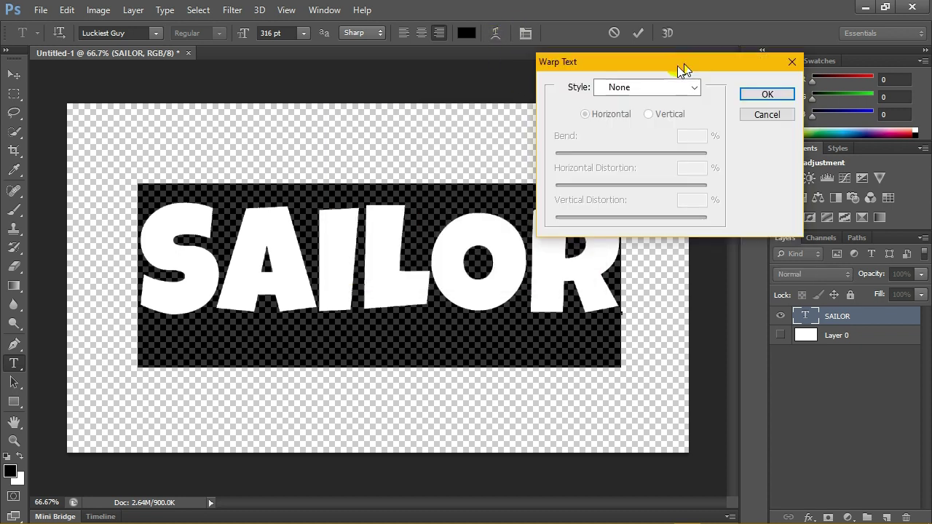
{"action": "left_click", "coordinate": [648, 88]}
{"action": "left_click", "coordinate": [645, 134]}
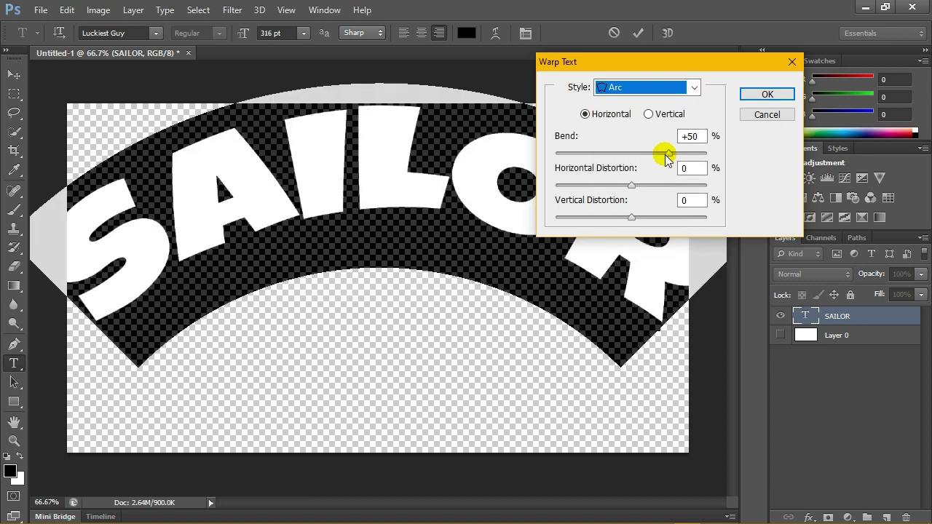
{"action": "double_click", "coordinate": [688, 137]}
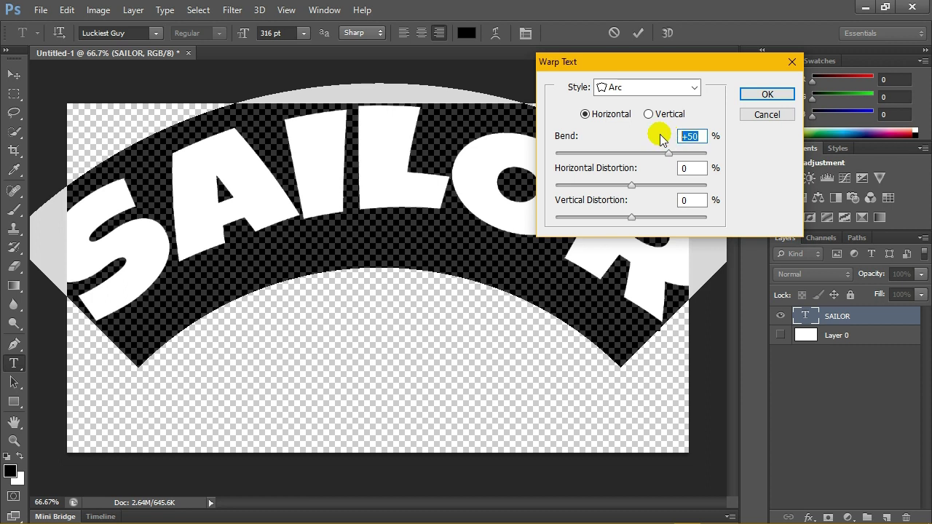
{"action": "type", "text": "8"}
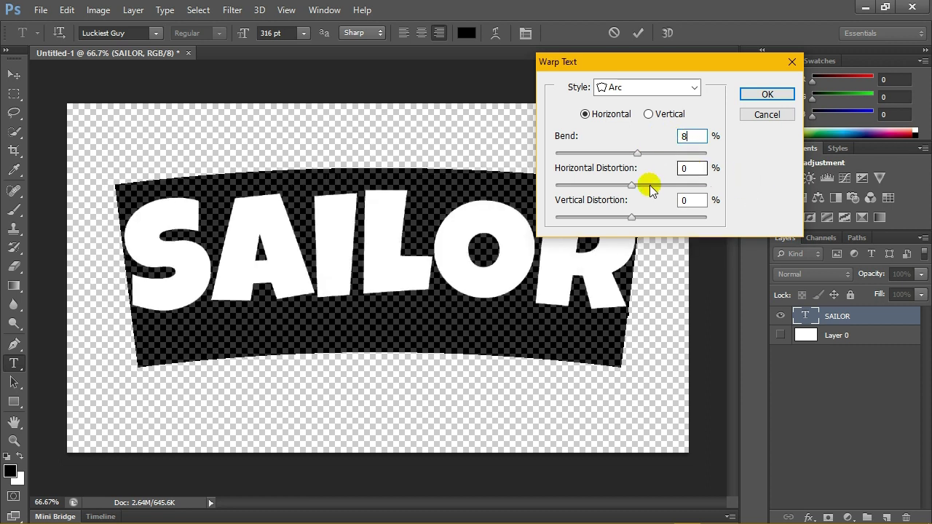
{"action": "type", "text": "1"}
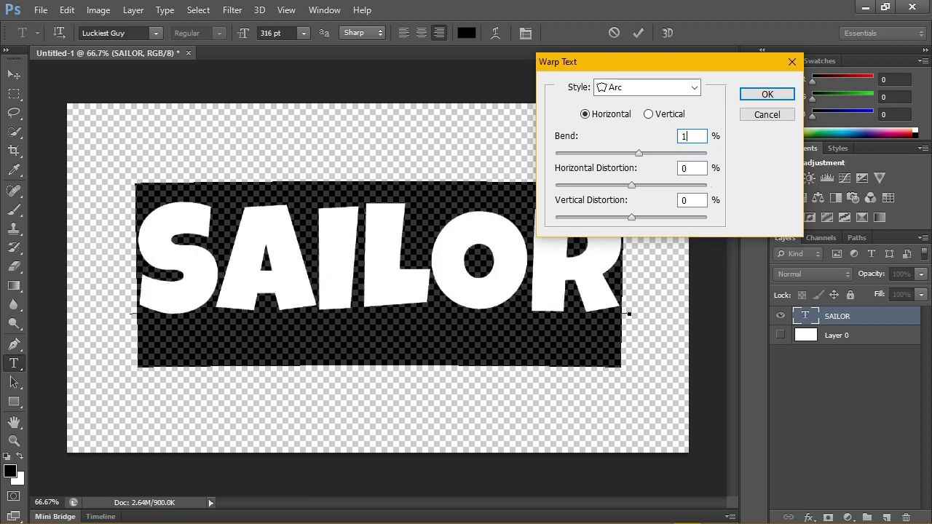
{"action": "type", "text": "0"}
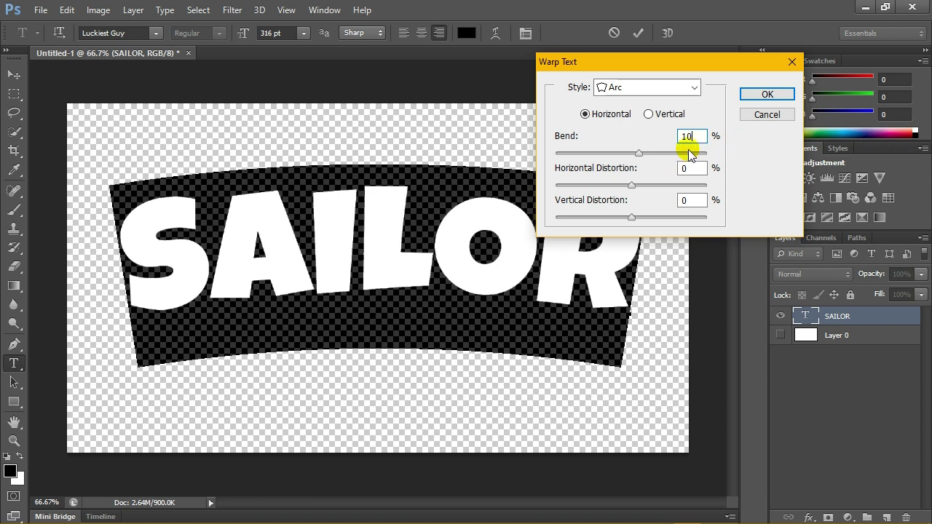
{"action": "left_click", "coordinate": [761, 97]}
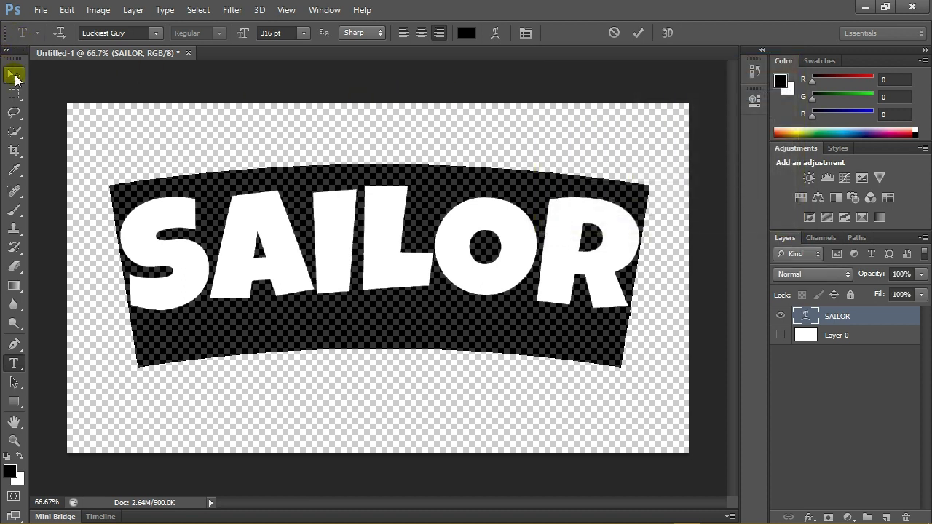
{"action": "left_click", "coordinate": [13, 74]}
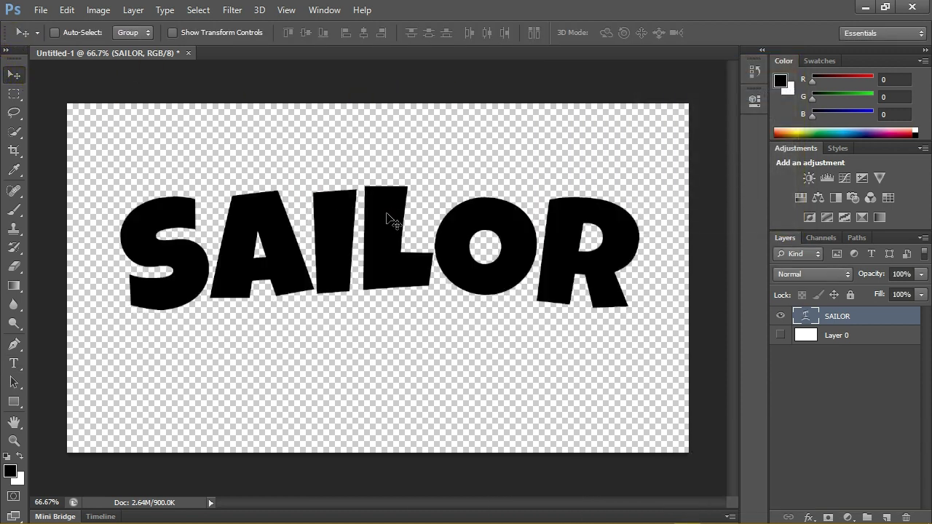
Step: Duplicate SAILOR as a layer named STROKE and place it beneath the original
{"action": "right_click", "coordinate": [852, 316]}
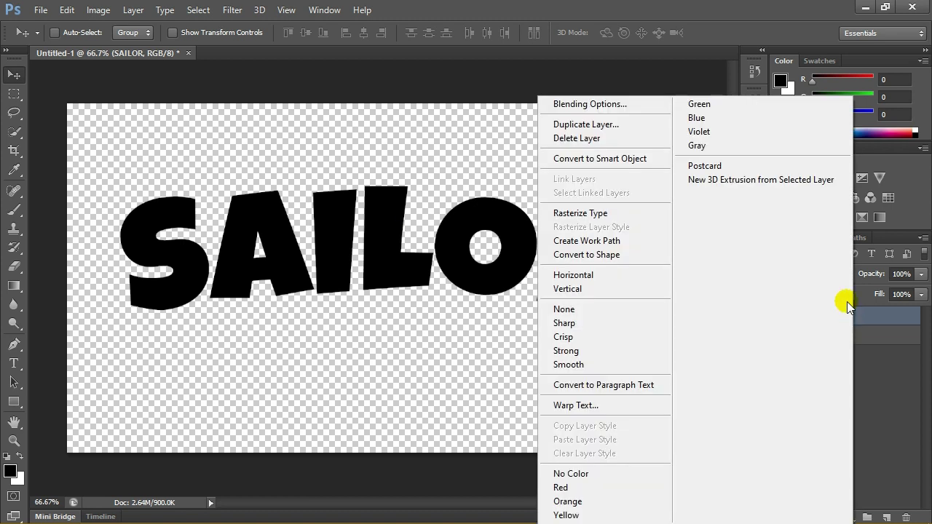
{"action": "left_click", "coordinate": [611, 126]}
{"action": "type", "text": "STROKE"}
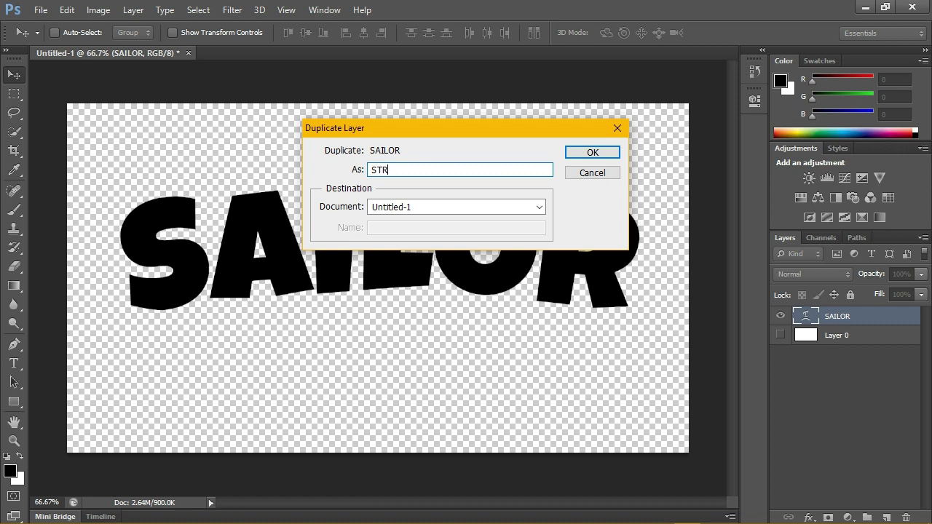
{"action": "left_click", "coordinate": [591, 152]}
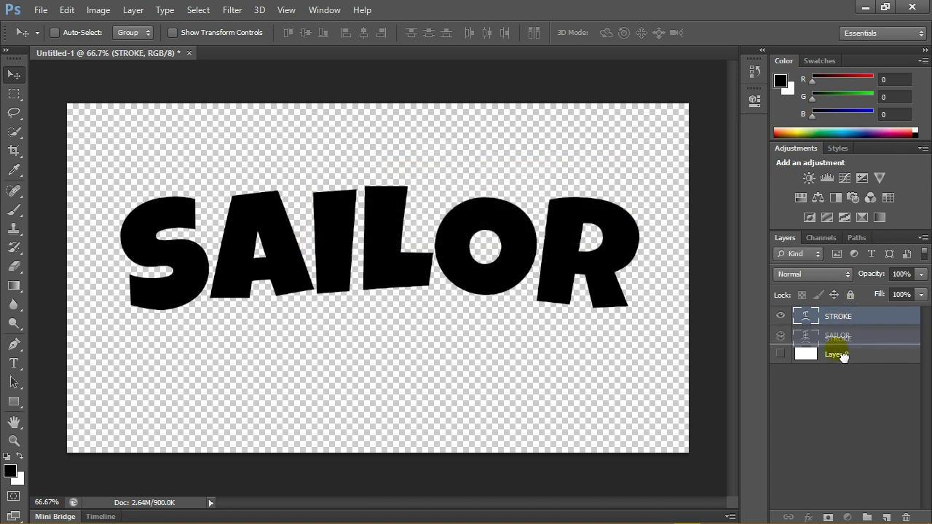
{"action": "key", "text": "ctrl+bracketleft"}
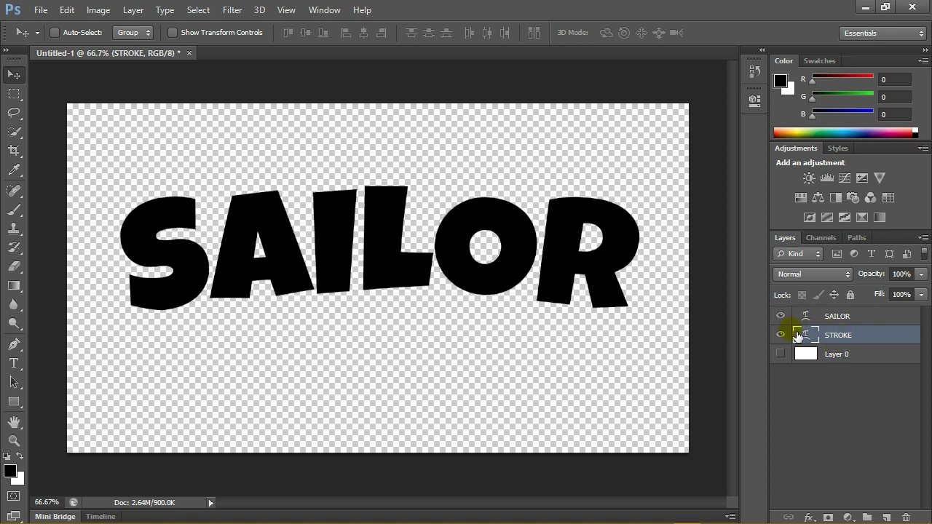
{"action": "left_click", "coordinate": [860, 318]}
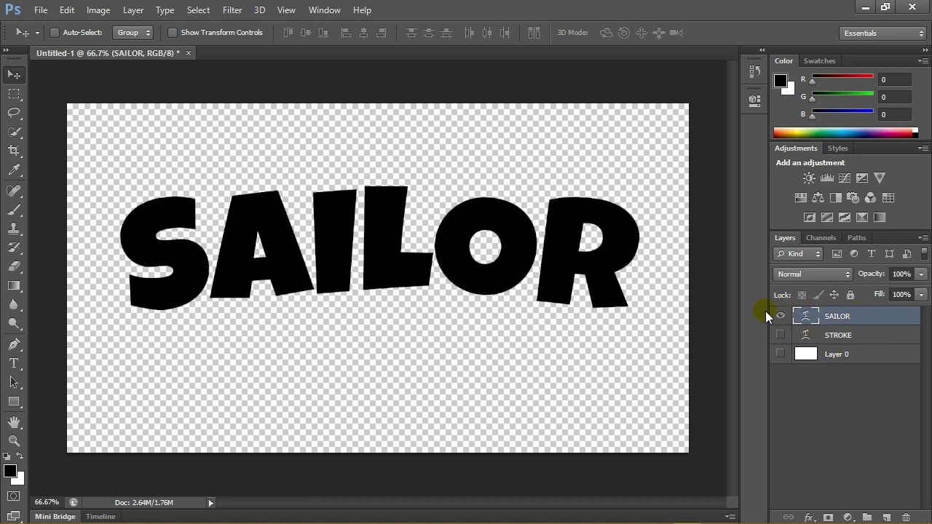
{"action": "right_click", "coordinate": [866, 317]}
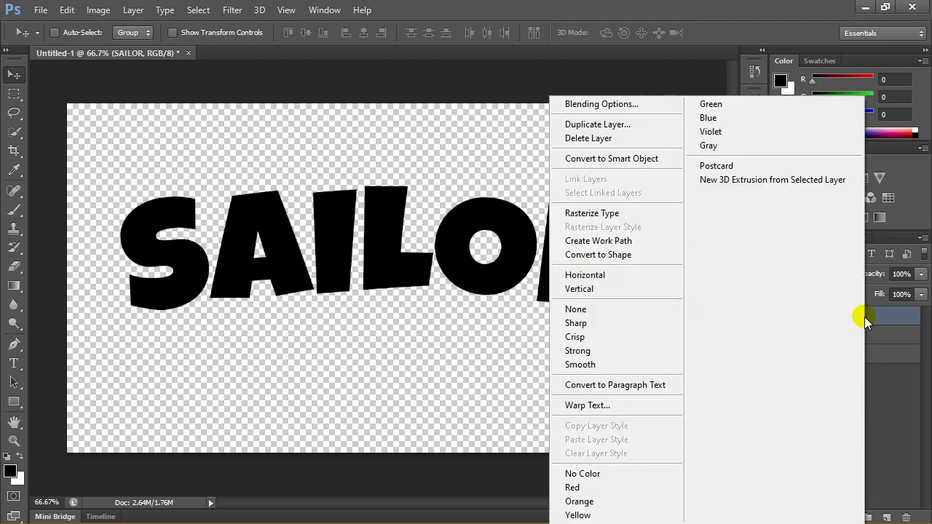
{"action": "left_click", "coordinate": [619, 108]}
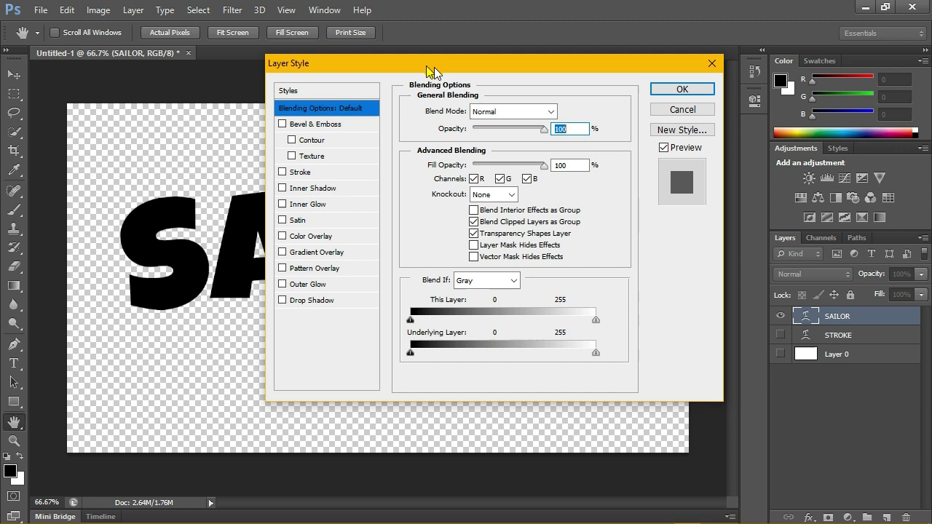
Step: Add a Gradient Overlay to SAILOR and set its start stop to orange ff9f07
{"action": "left_click_drag", "start_coordinate": [383, 72], "coordinate": [488, 93]}
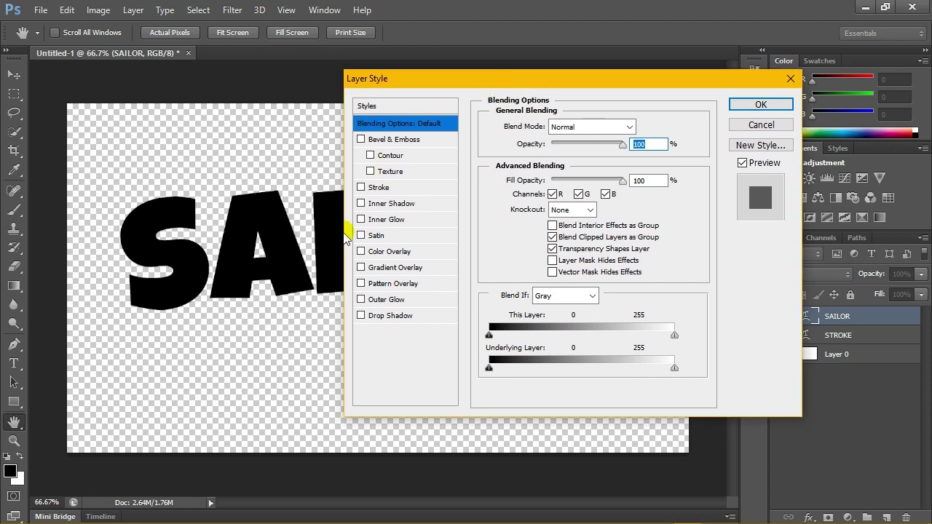
{"action": "left_click", "coordinate": [386, 267]}
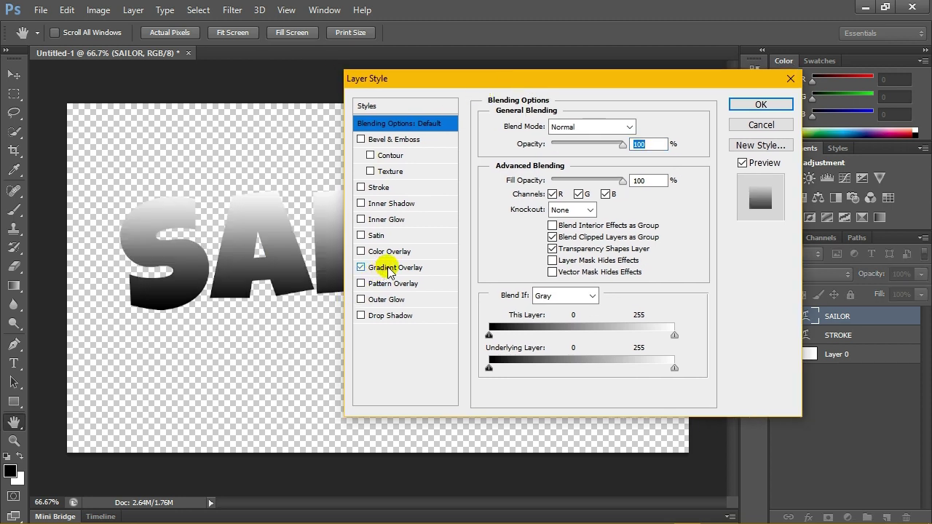
{"action": "left_click", "coordinate": [572, 160]}
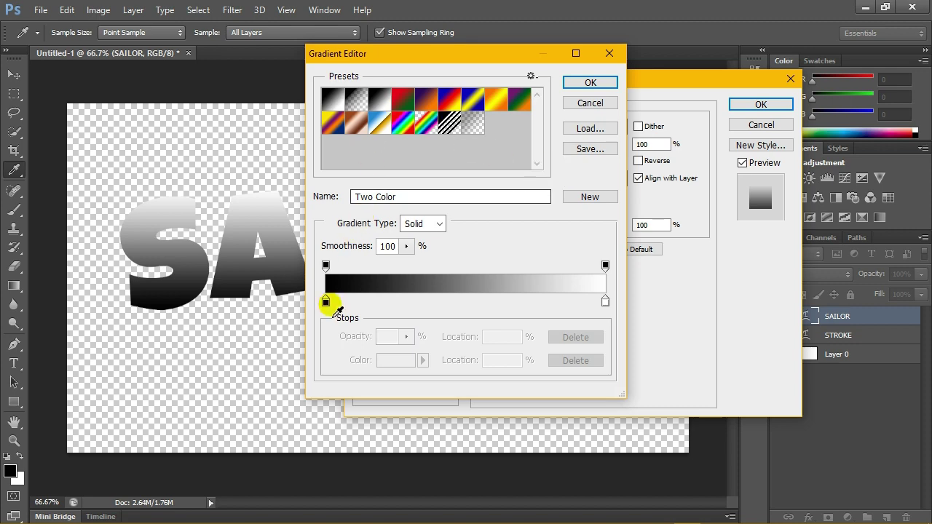
{"action": "left_click", "coordinate": [326, 301]}
{"action": "left_click", "coordinate": [396, 360]}
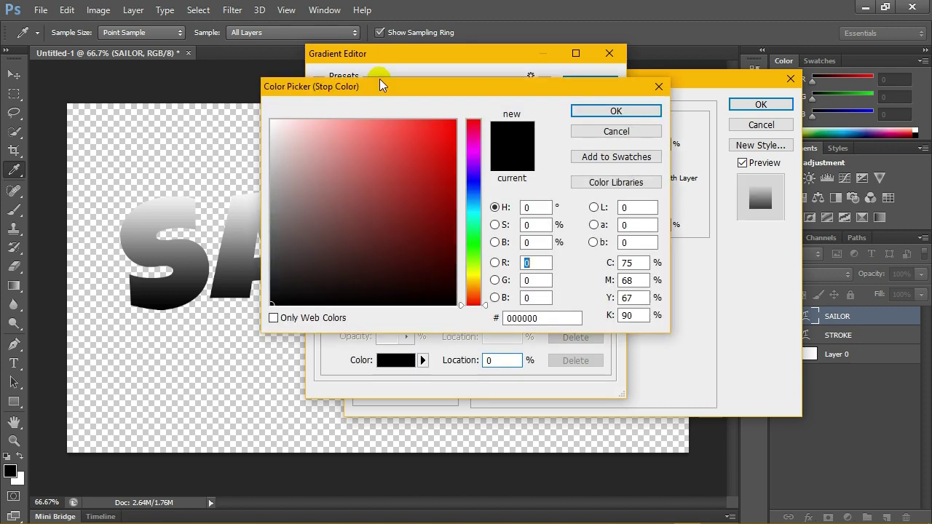
{"action": "left_click_drag", "start_coordinate": [380, 82], "coordinate": [461, 97]}
{"action": "left_click", "coordinate": [553, 295]}
{"action": "left_click_drag", "start_coordinate": [553, 295], "coordinate": [553, 287]}
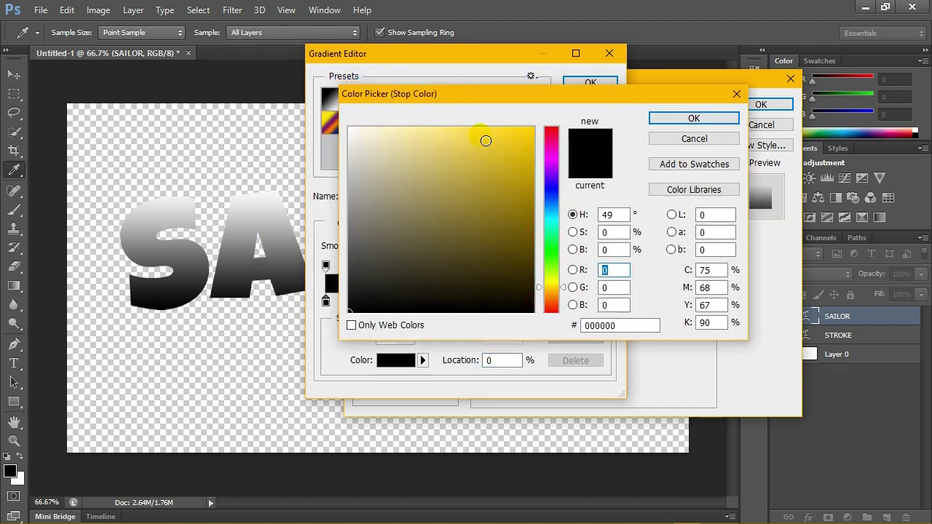
{"action": "left_click", "coordinate": [529, 129]}
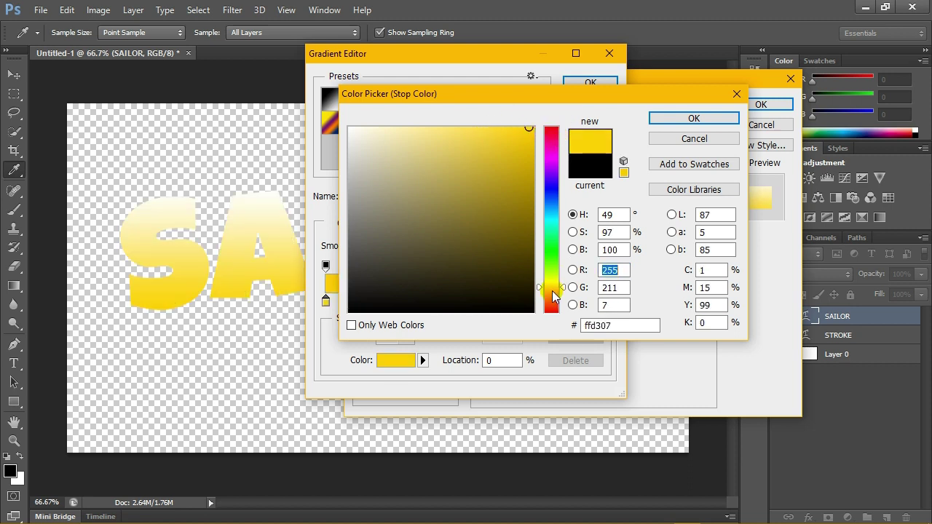
{"action": "left_click", "coordinate": [553, 291]}
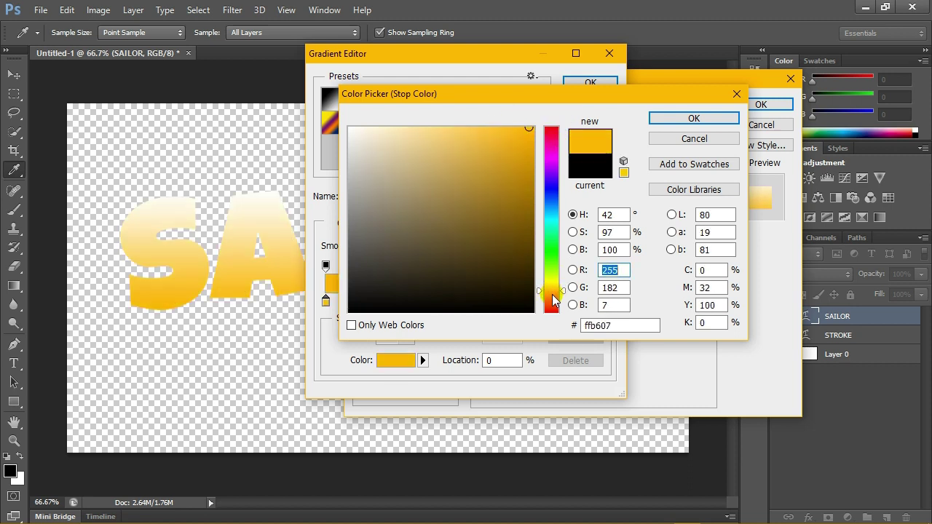
{"action": "left_click", "coordinate": [552, 295]}
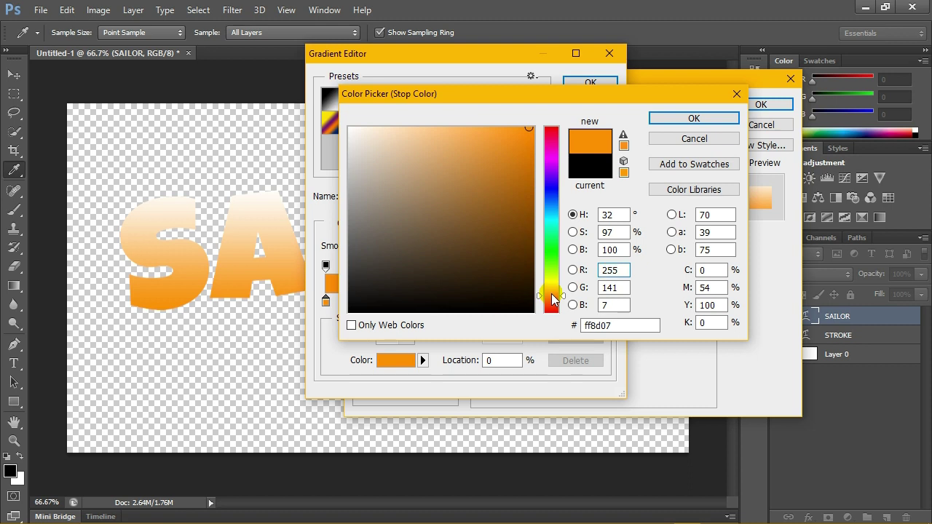
{"action": "left_click", "coordinate": [552, 293]}
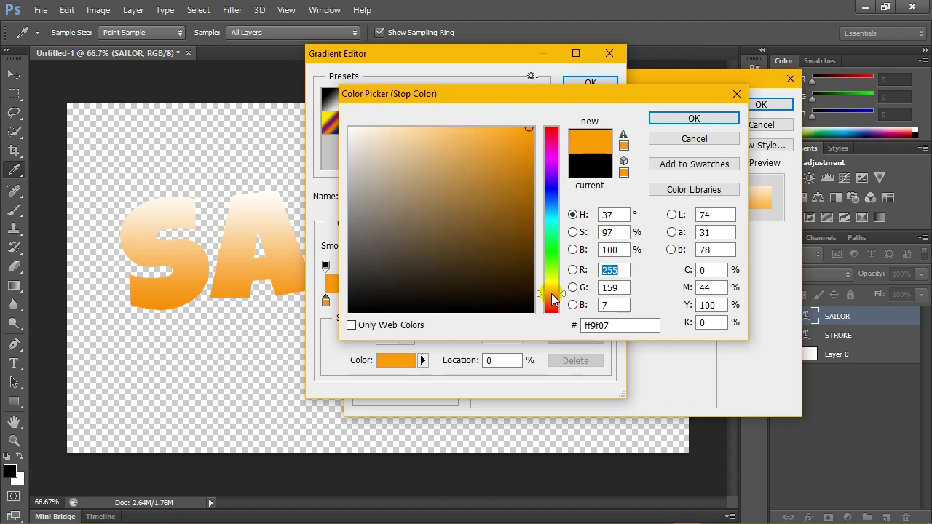
{"action": "left_click", "coordinate": [619, 325]}
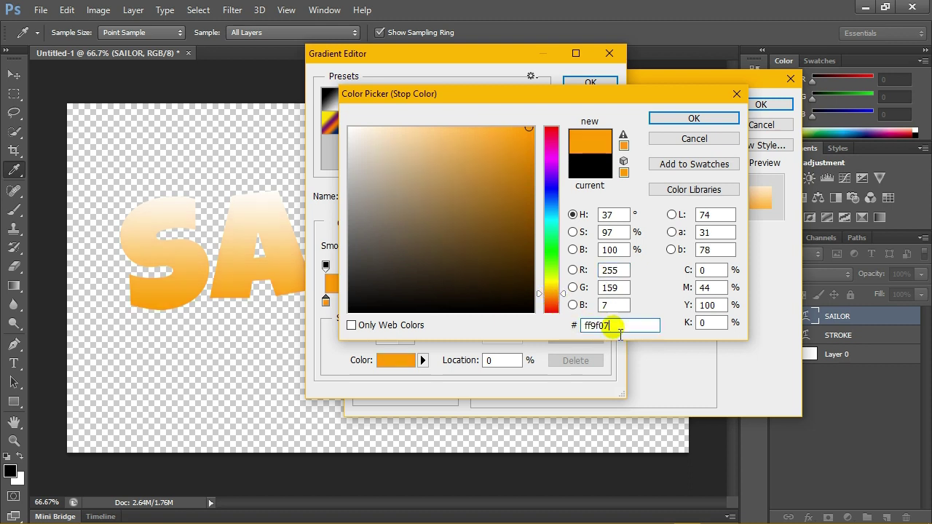
{"action": "left_click", "coordinate": [676, 118]}
Step: Set the gradient's end stop to yellow ffc600
{"action": "left_click", "coordinate": [605, 300]}
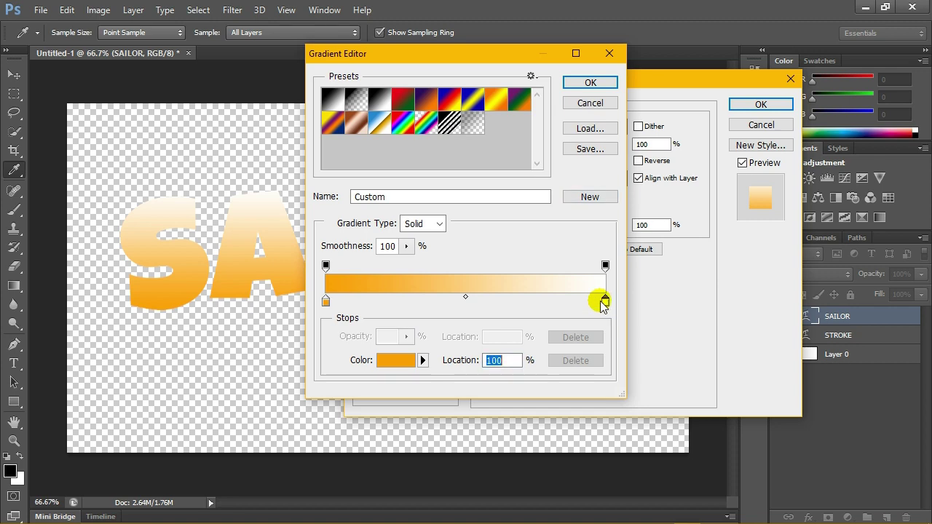
{"action": "double_click", "coordinate": [605, 301]}
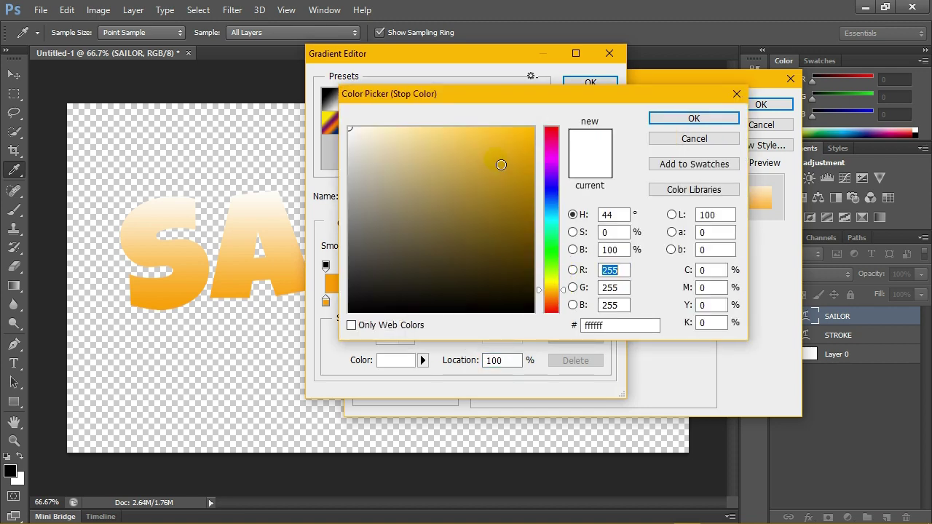
{"action": "left_click", "coordinate": [498, 147]}
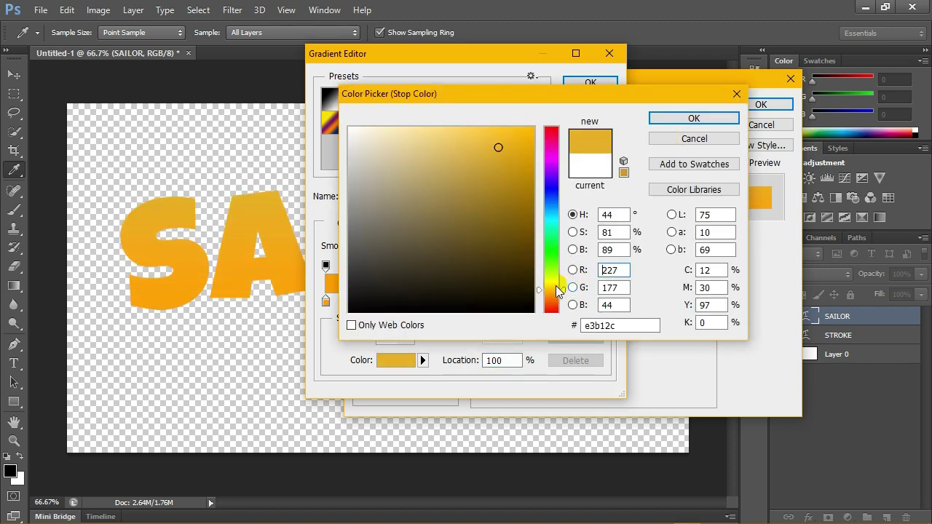
{"action": "left_click", "coordinate": [557, 289]}
{"action": "left_click", "coordinate": [534, 125]}
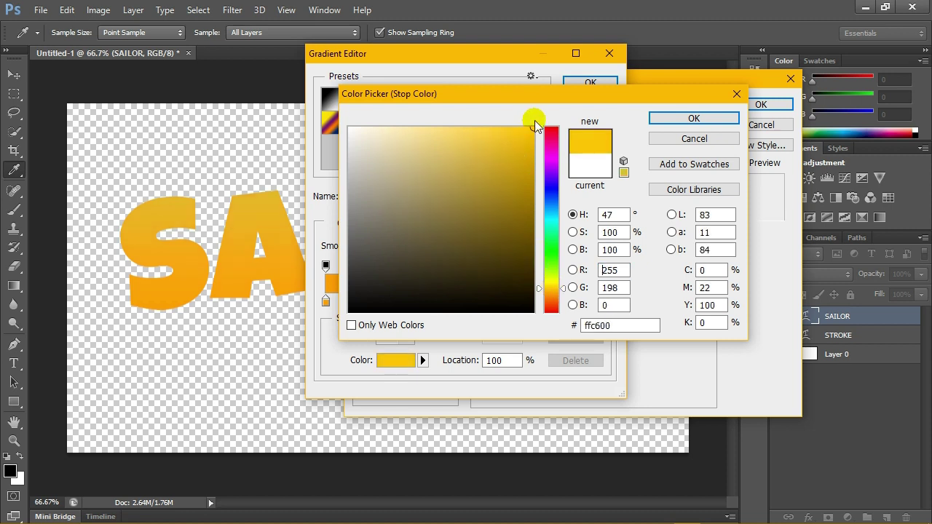
{"action": "left_click_drag", "start_coordinate": [624, 326], "coordinate": [545, 324]}
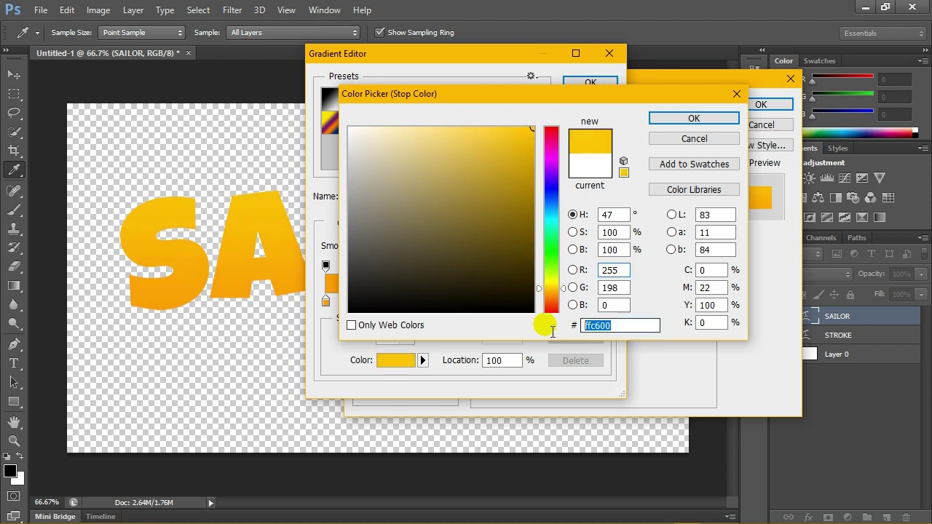
{"action": "left_click", "coordinate": [620, 325]}
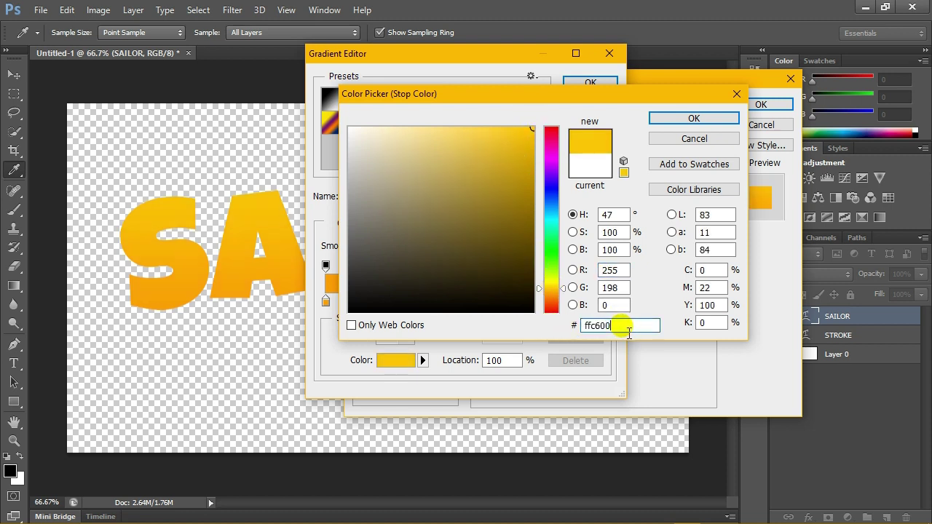
{"action": "left_click", "coordinate": [655, 118]}
Step: Check the start stop is still ff9f07 and accept the orange-to-yellow gradient
{"action": "double_click", "coordinate": [325, 301]}
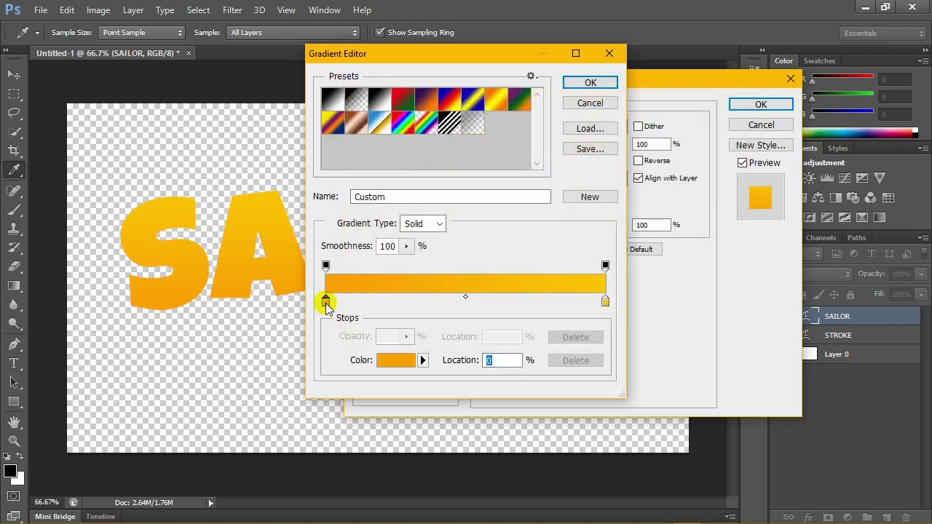
{"action": "left_click", "coordinate": [660, 326]}
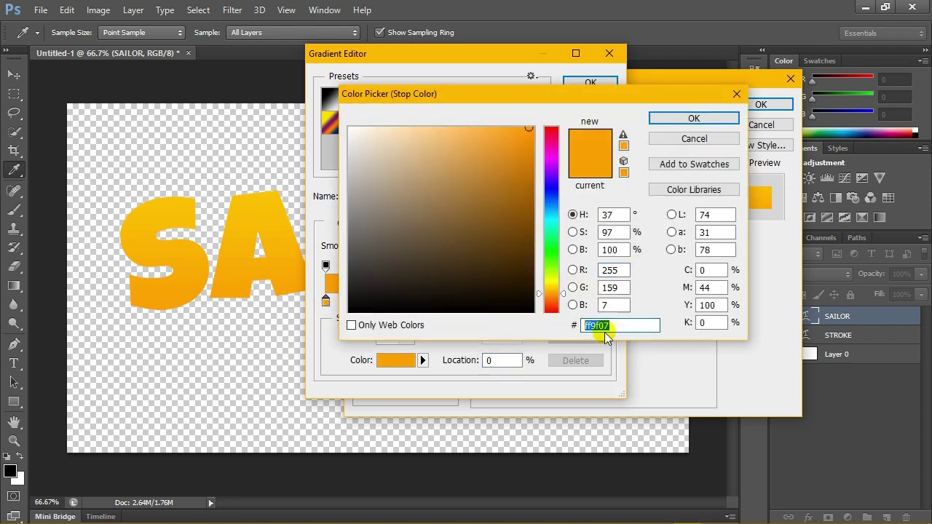
{"action": "left_click", "coordinate": [619, 326]}
{"action": "left_click", "coordinate": [685, 118]}
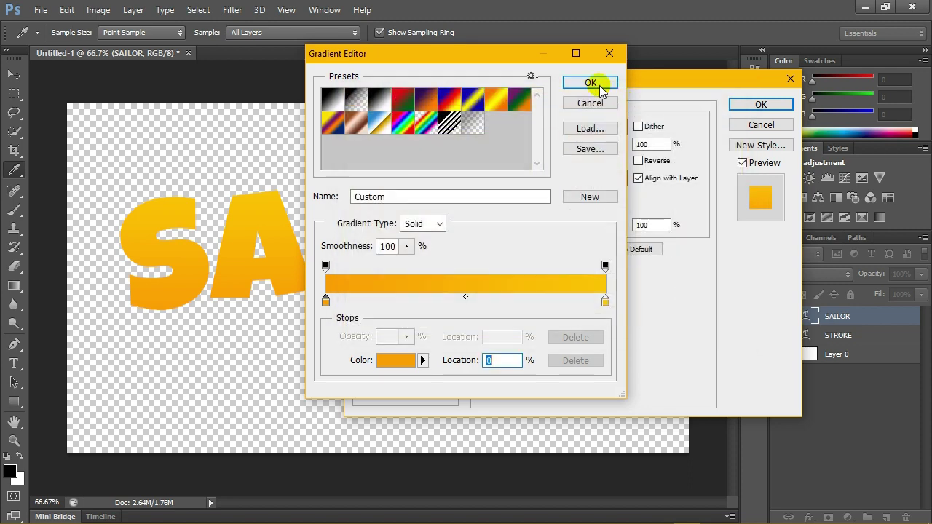
{"action": "left_click", "coordinate": [594, 83]}
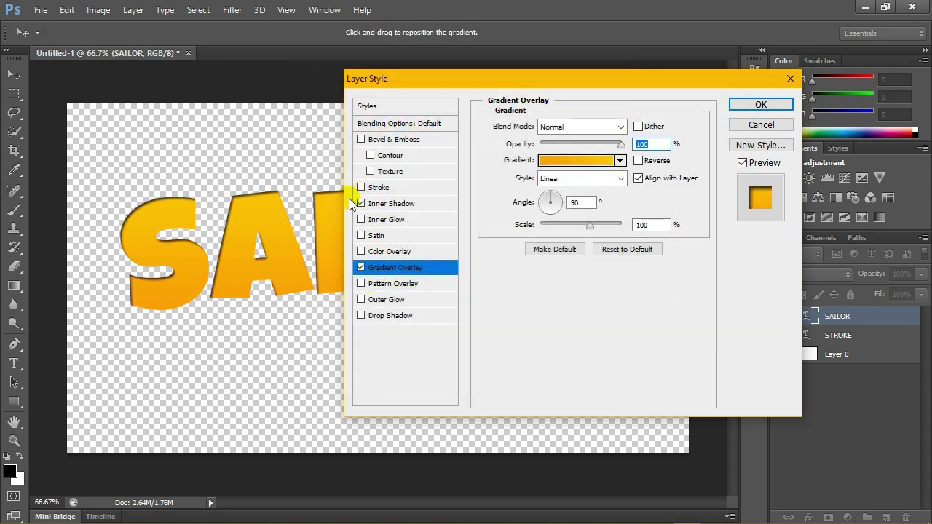
Step: Replace the inner shadow with a pale yellow ffffbe Inner Glow, Screen 75%, 13 px
{"action": "left_click", "coordinate": [360, 204]}
{"action": "left_click", "coordinate": [361, 219]}
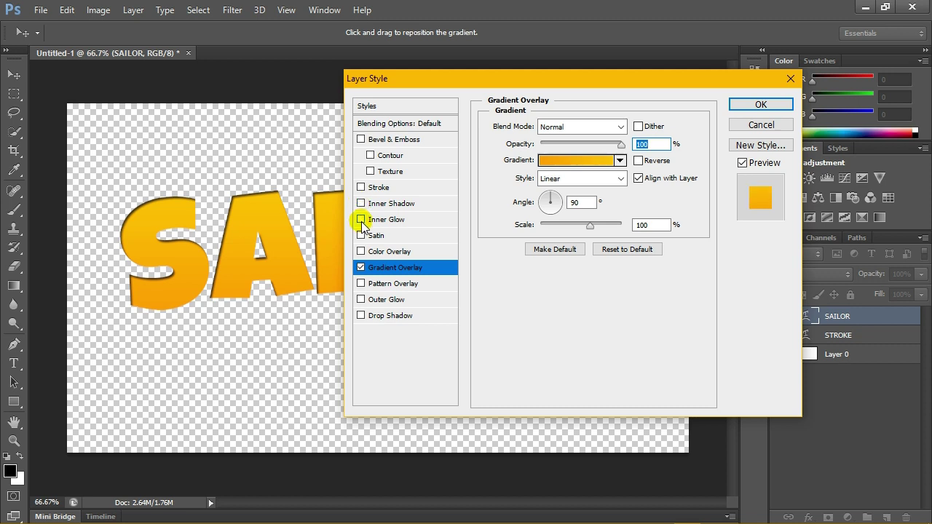
{"action": "left_click", "coordinate": [414, 219]}
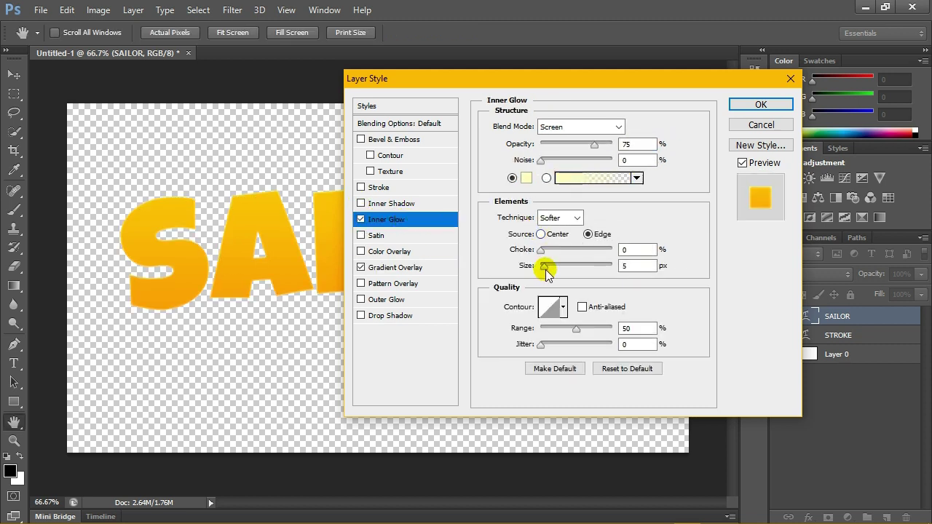
{"action": "left_click_drag", "start_coordinate": [547, 271], "coordinate": [550, 274]}
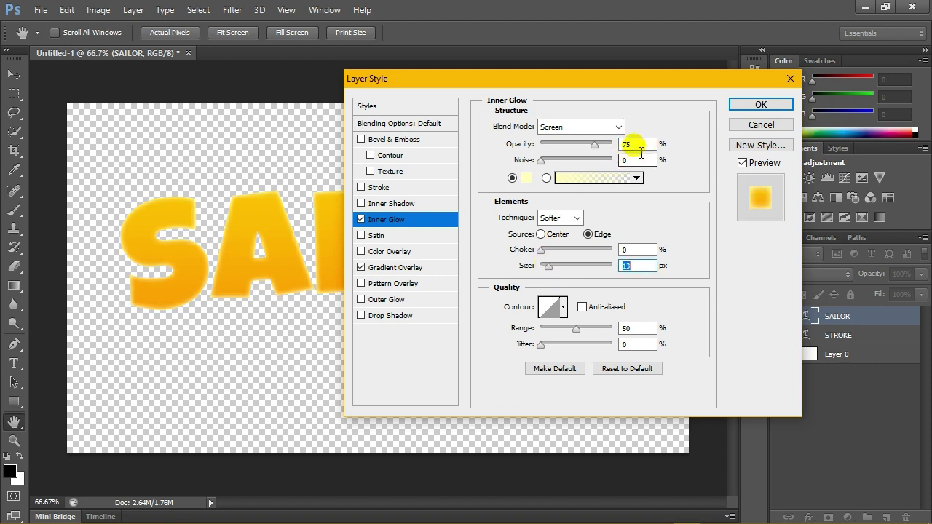
{"action": "left_click", "coordinate": [591, 145]}
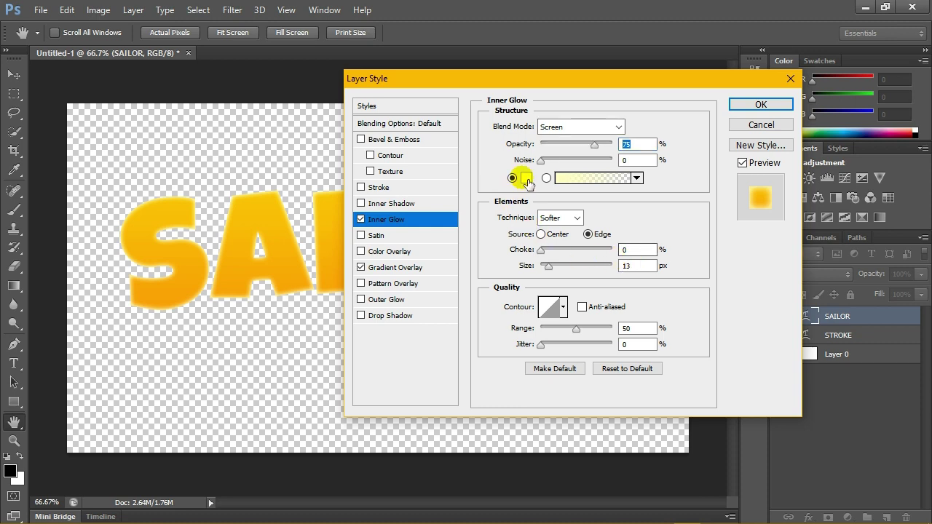
{"action": "left_click", "coordinate": [526, 178]}
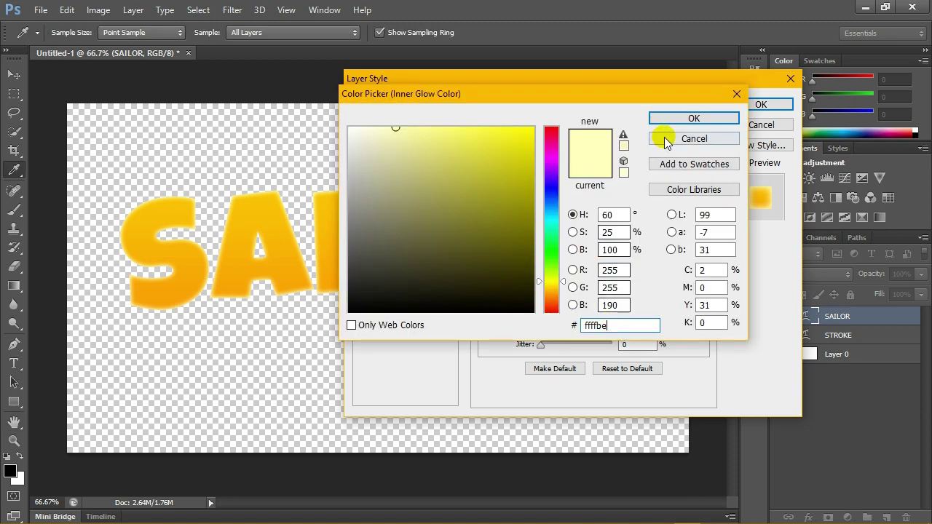
{"action": "left_click", "coordinate": [671, 119]}
{"action": "left_click", "coordinate": [634, 264]}
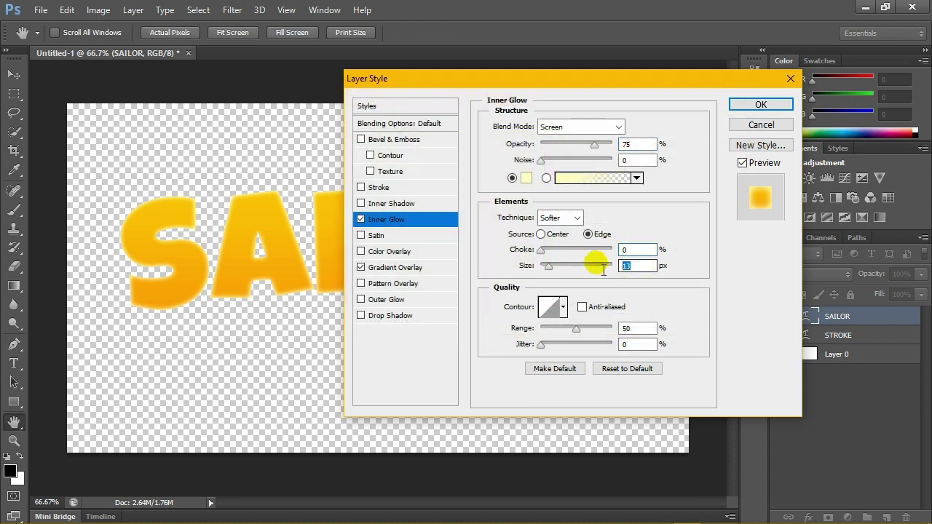
{"action": "left_click", "coordinate": [740, 104]}
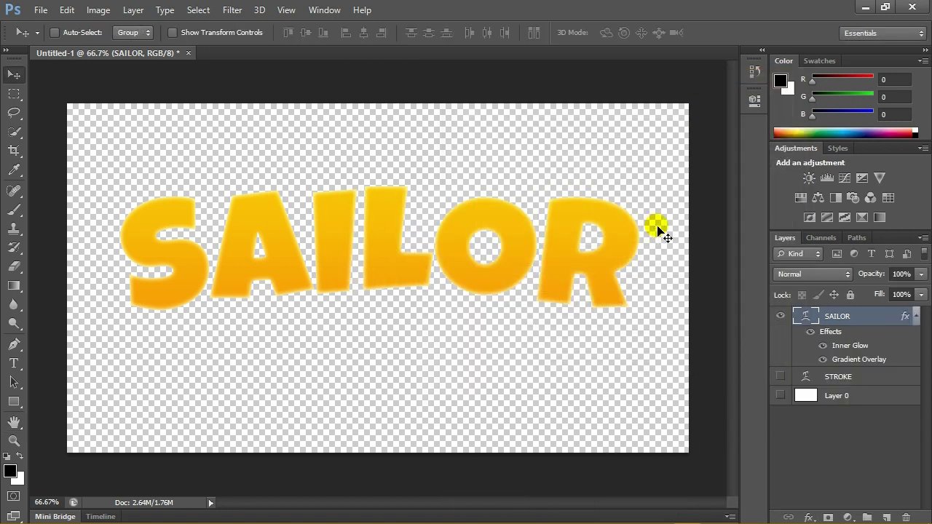
Step: Select all the SAILOR text and tighten its tracking to -10
{"action": "double_click", "coordinate": [814, 318]}
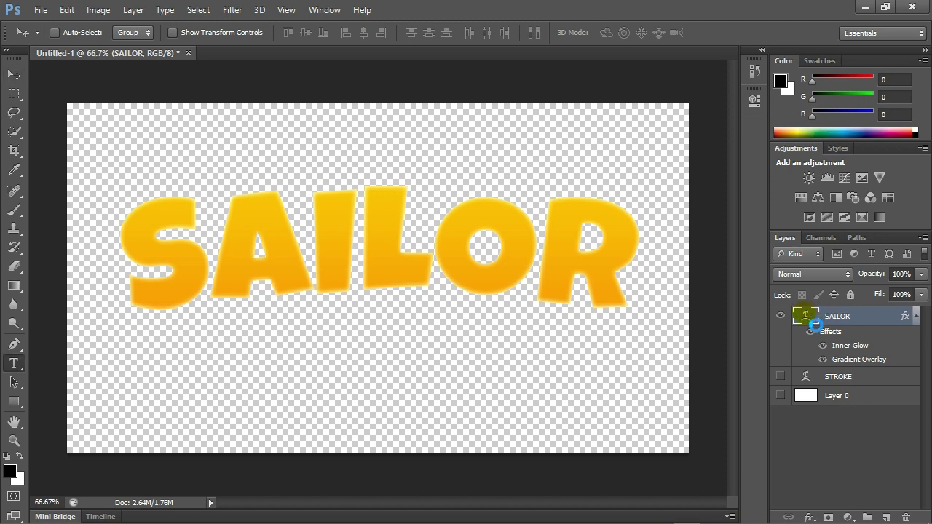
{"action": "double_click", "coordinate": [814, 323]}
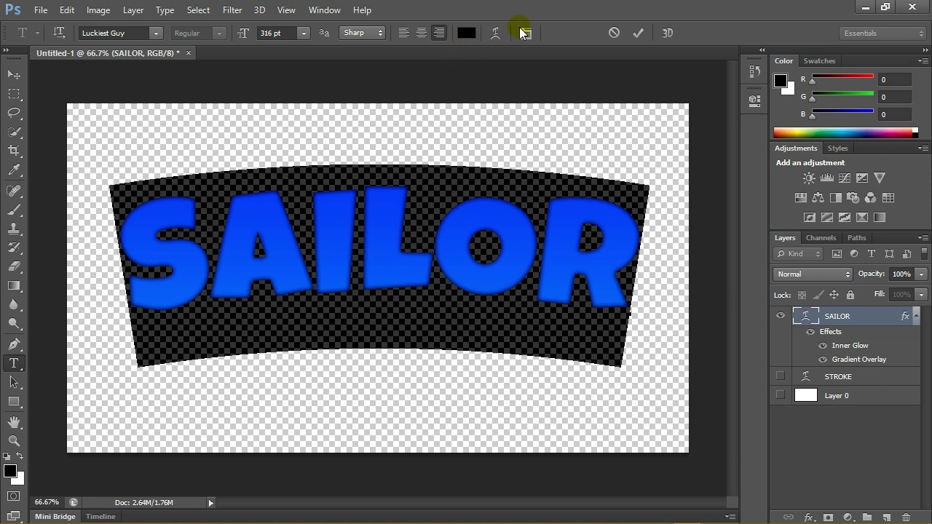
{"action": "left_click", "coordinate": [525, 33]}
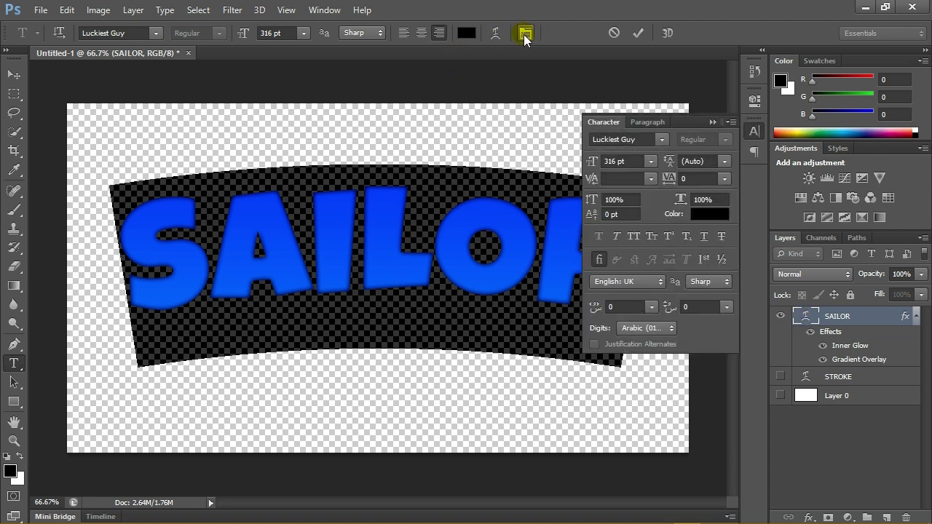
{"action": "left_click", "coordinate": [726, 179]}
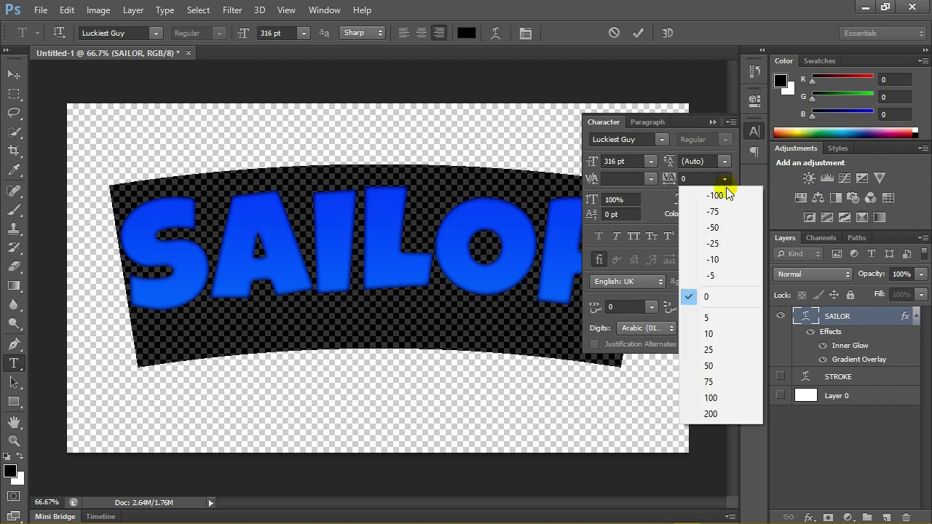
{"action": "left_click", "coordinate": [716, 260]}
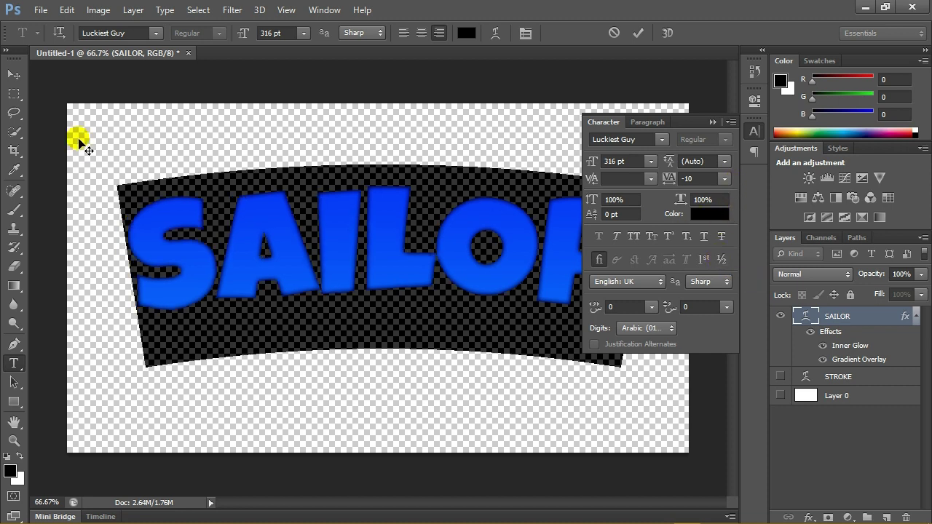
{"action": "left_click", "coordinate": [18, 75]}
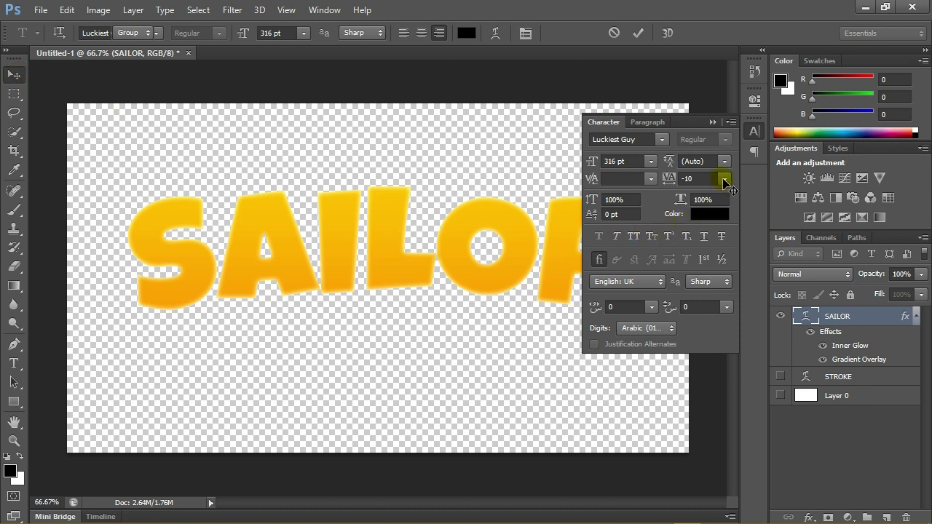
Step: Loosen the tracking slightly to -9 and collapse the Character panel
{"action": "left_click", "coordinate": [724, 179]}
{"action": "left_click", "coordinate": [722, 179]}
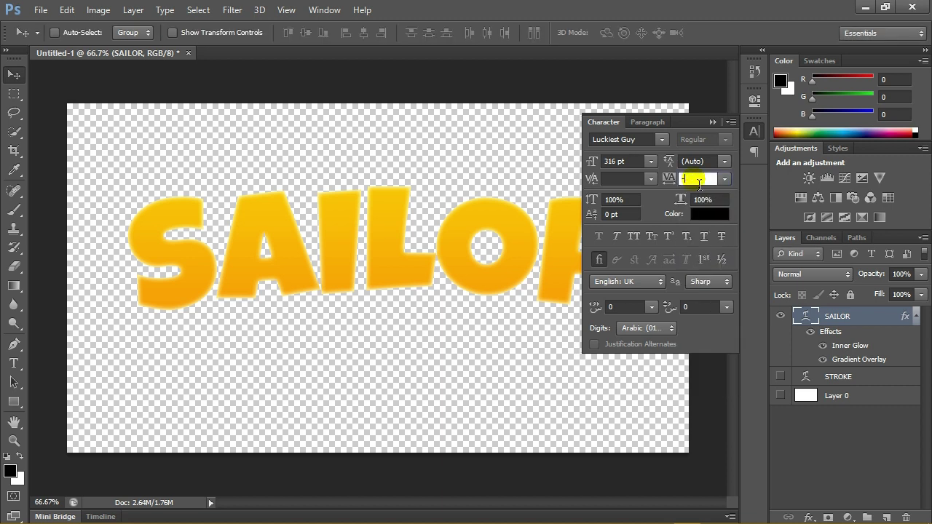
{"action": "type", "text": "9"}
{"action": "left_click", "coordinate": [710, 171]}
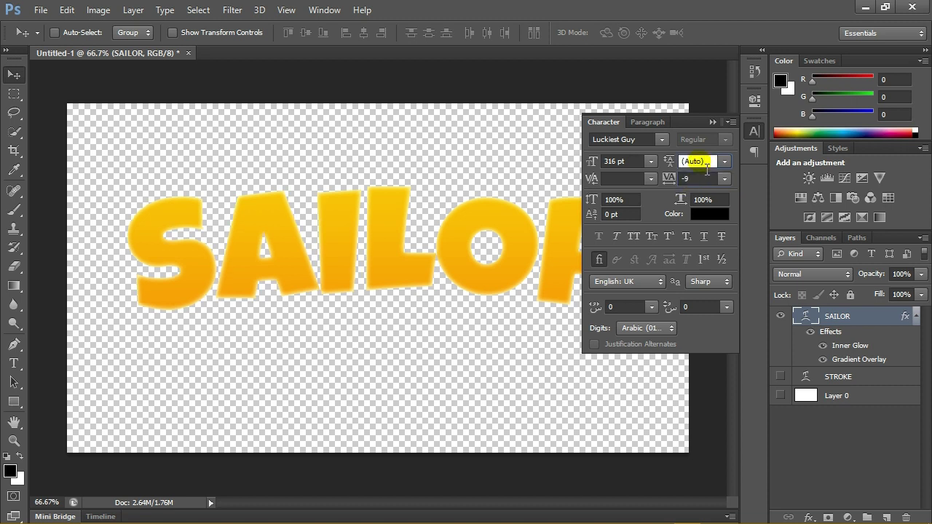
{"action": "left_click", "coordinate": [701, 179]}
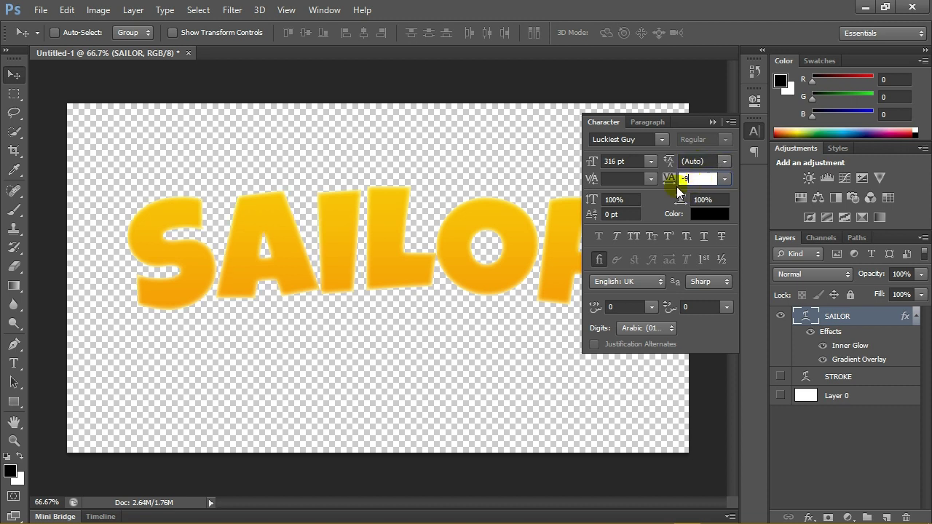
{"action": "left_click", "coordinate": [710, 122]}
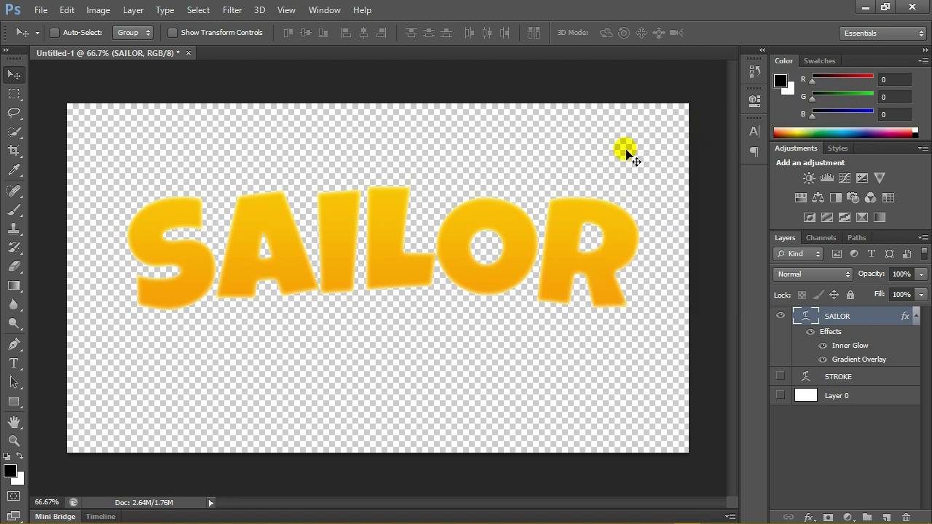
Step: Change SAILOR's inner glow colour to near-white fffff0 and its opacity to 93%
{"action": "right_click", "coordinate": [872, 318]}
{"action": "left_click", "coordinate": [586, 106]}
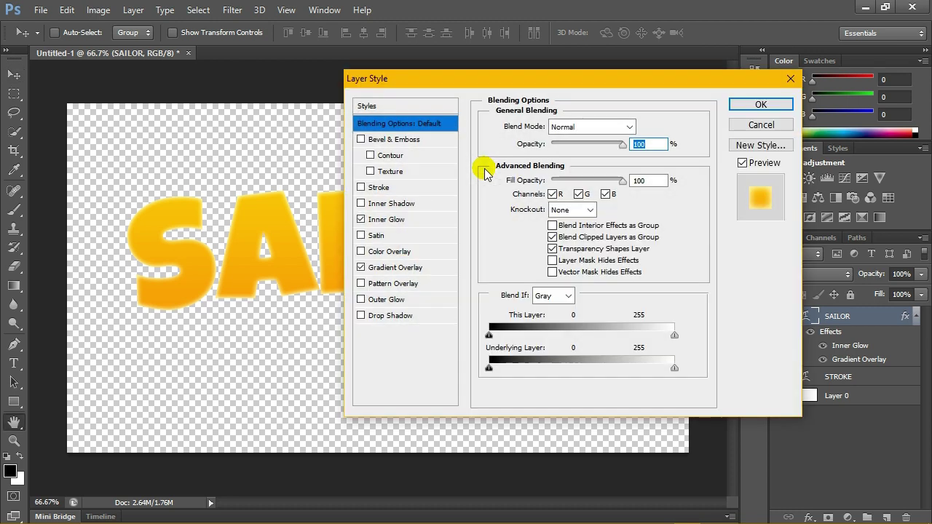
{"action": "left_click", "coordinate": [444, 217]}
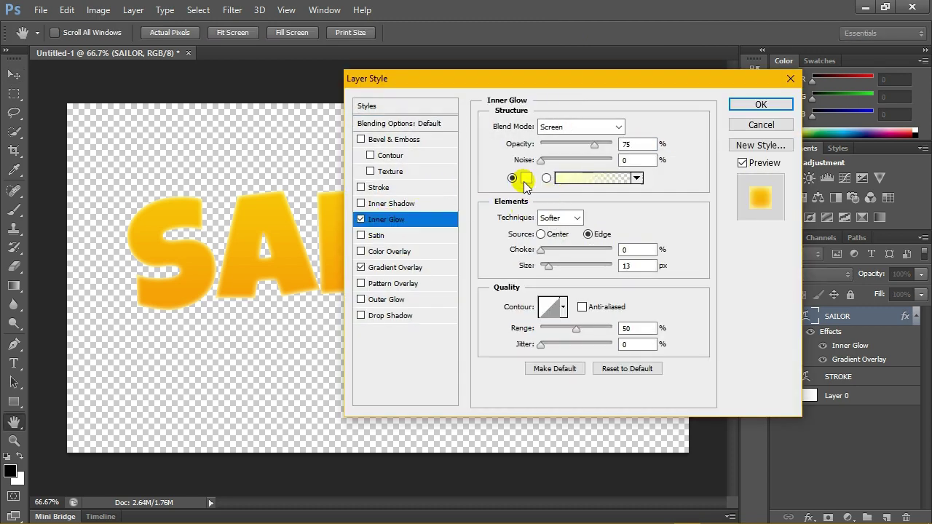
{"action": "left_click", "coordinate": [530, 182]}
{"action": "left_click", "coordinate": [364, 126]}
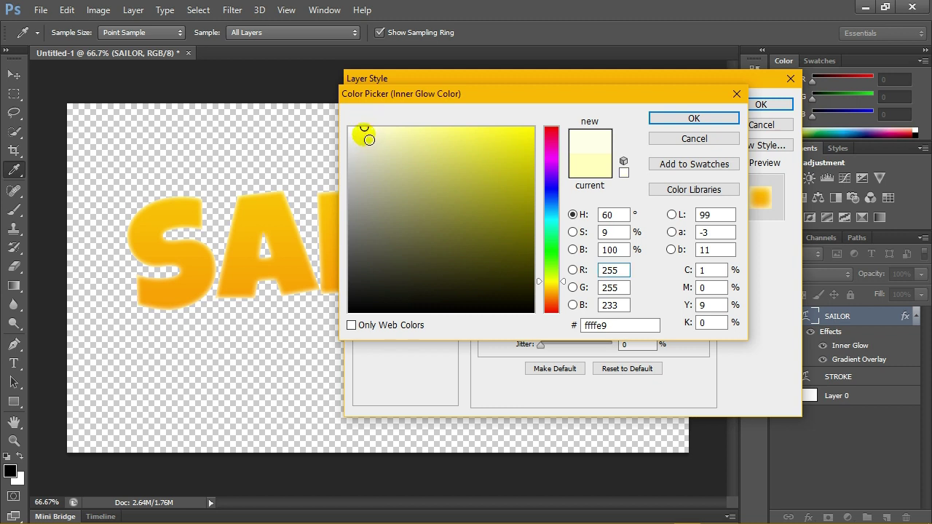
{"action": "left_click", "coordinate": [359, 127]}
{"action": "left_click", "coordinate": [594, 327]}
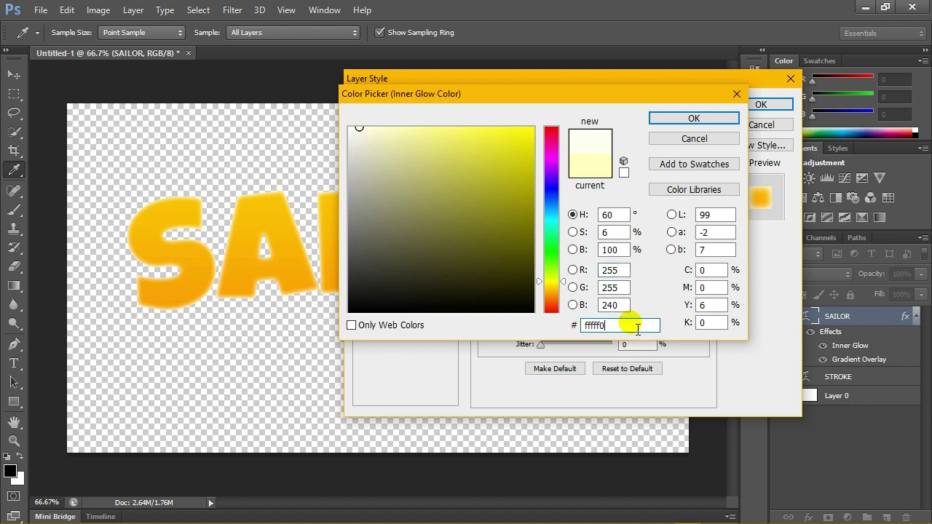
{"action": "left_click", "coordinate": [667, 119]}
{"action": "left_click_drag", "start_coordinate": [592, 148], "coordinate": [604, 145]}
{"action": "left_click", "coordinate": [631, 145]}
{"action": "type", "text": "93"}
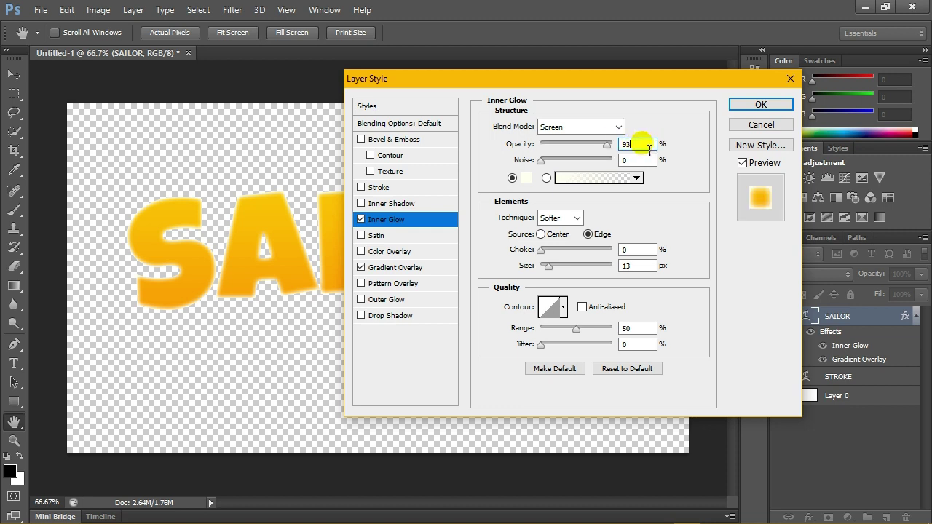
{"action": "left_click", "coordinate": [739, 109]}
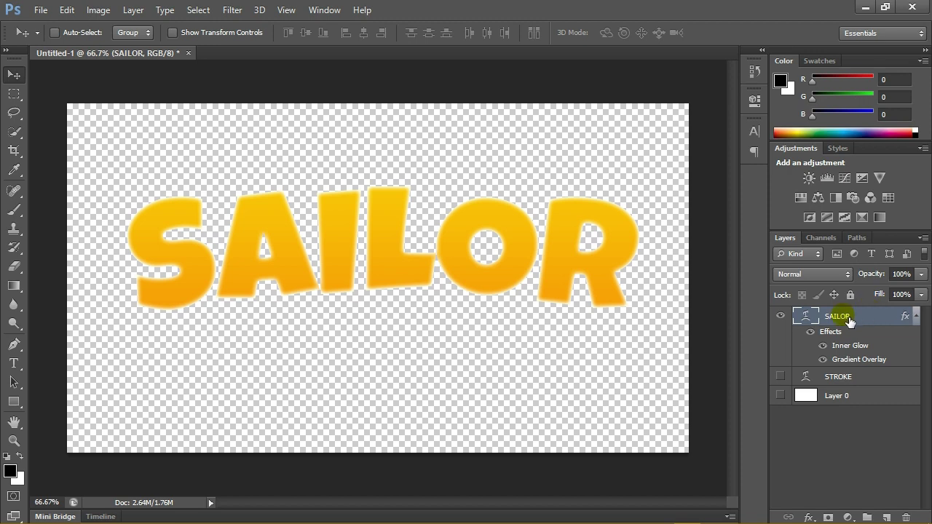
Step: Duplicate SAILOR as 3D1 beneath it and strip 3D1's effects with No Style
{"action": "left_click", "coordinate": [917, 315]}
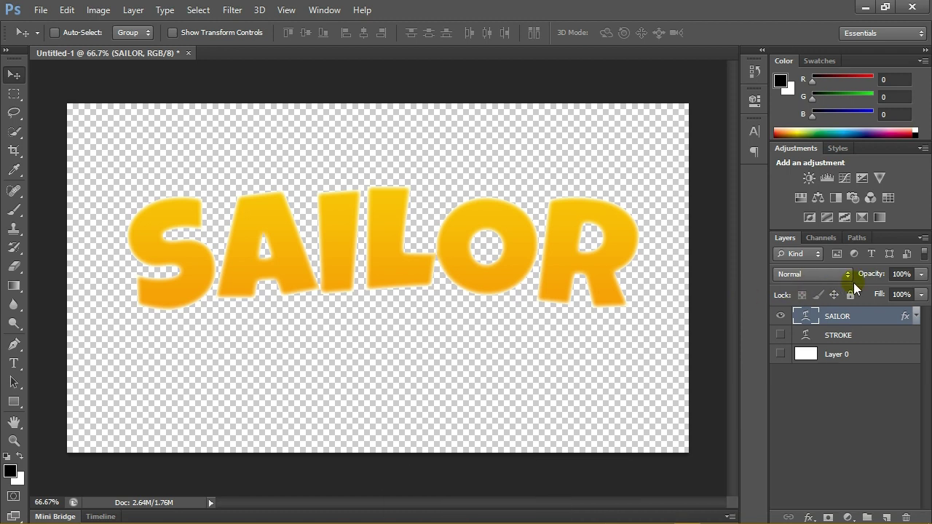
{"action": "right_click", "coordinate": [869, 312]}
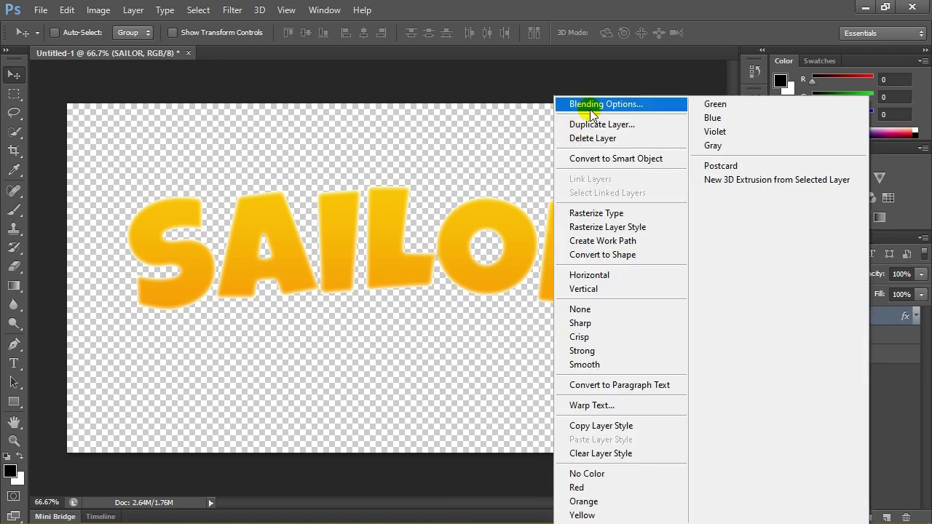
{"action": "left_click", "coordinate": [645, 124]}
{"action": "type", "text": "3D1"}
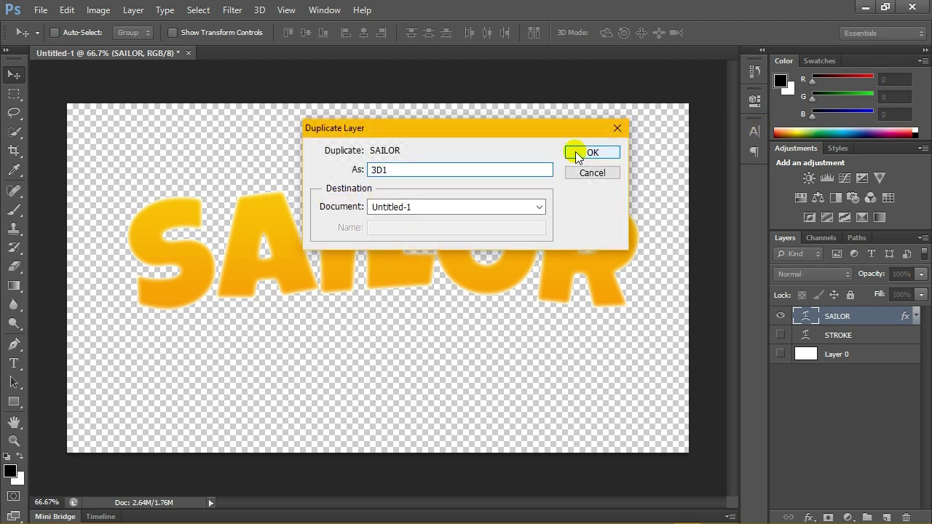
{"action": "left_click", "coordinate": [583, 153]}
{"action": "left_click_drag", "start_coordinate": [828, 316], "coordinate": [837, 340]}
{"action": "left_click", "coordinate": [781, 316]}
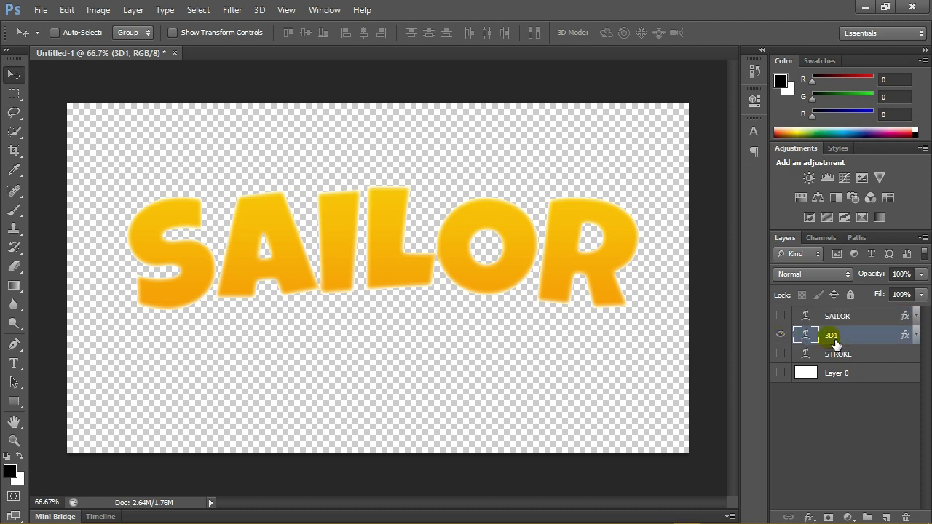
{"action": "left_click", "coordinate": [838, 149]}
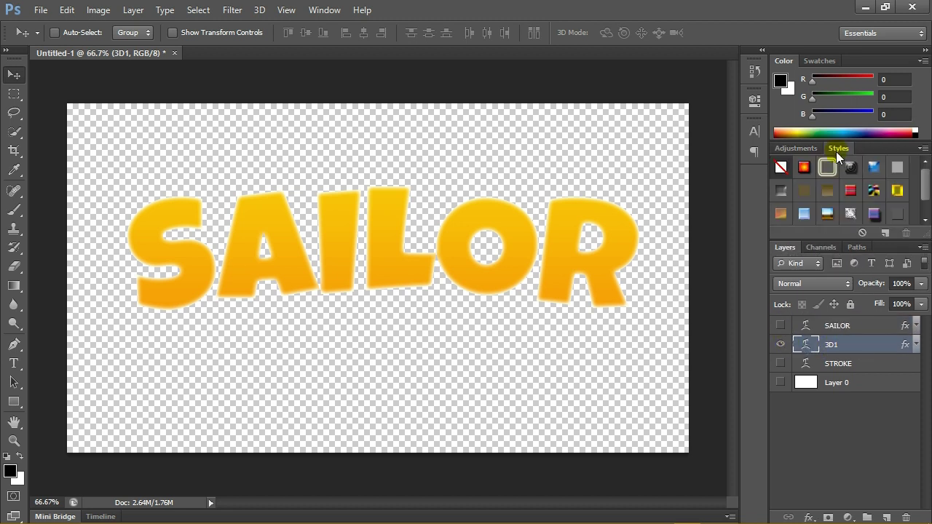
{"action": "left_click", "coordinate": [783, 175]}
{"action": "left_click", "coordinate": [780, 325]}
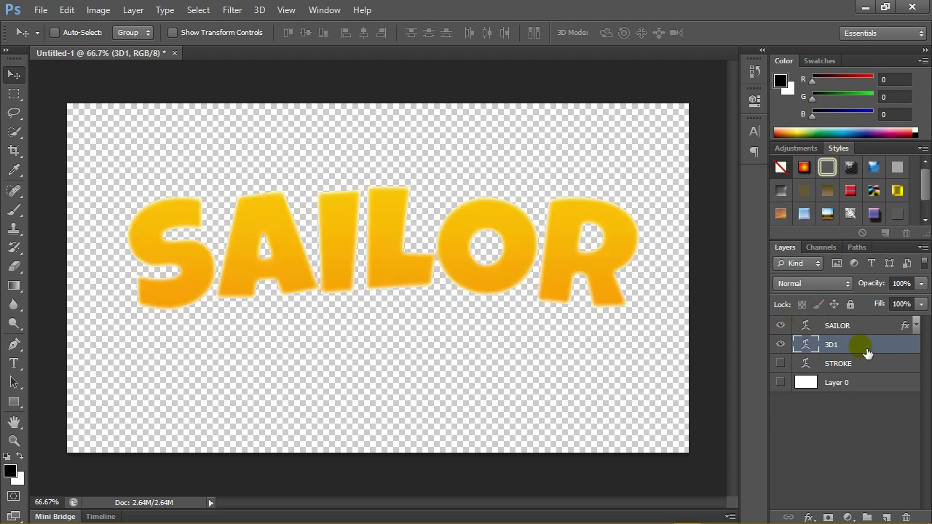
Step: Select the 3D1 layer and show the Actions panel with Default Actions collapsed
{"action": "left_click", "coordinate": [847, 330]}
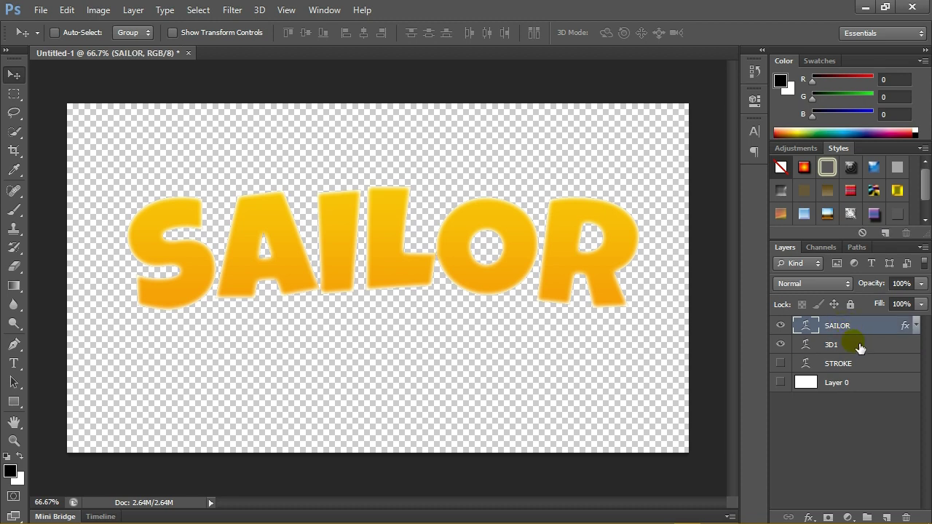
{"action": "left_click", "coordinate": [861, 344]}
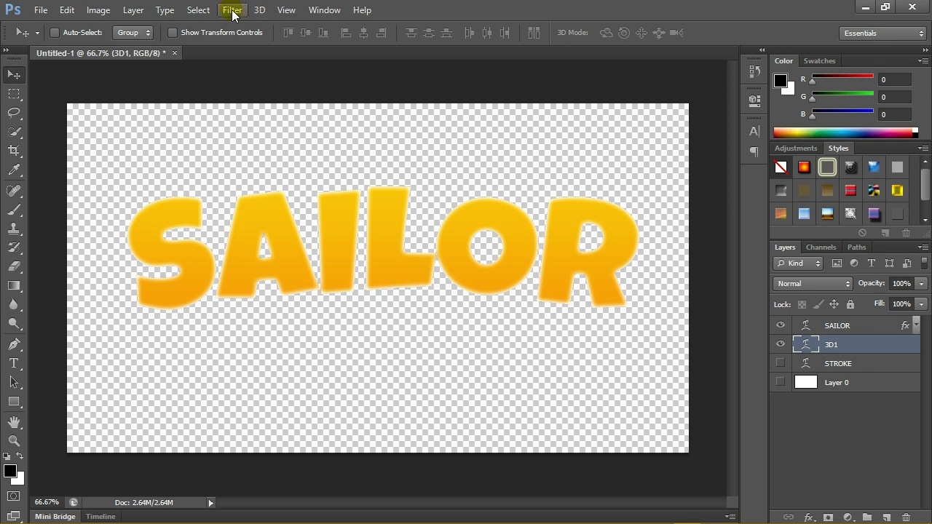
{"action": "left_click", "coordinate": [324, 9]}
{"action": "left_click", "coordinate": [348, 92]}
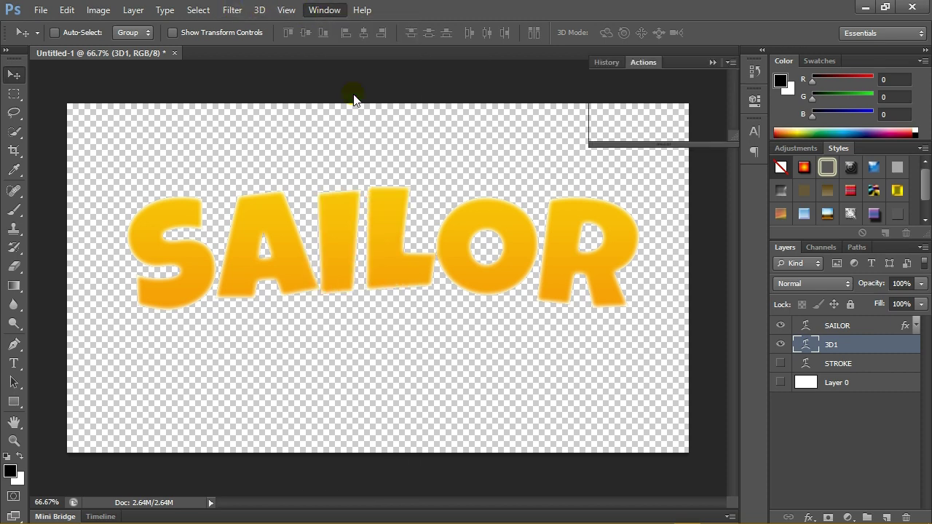
{"action": "left_click", "coordinate": [627, 76]}
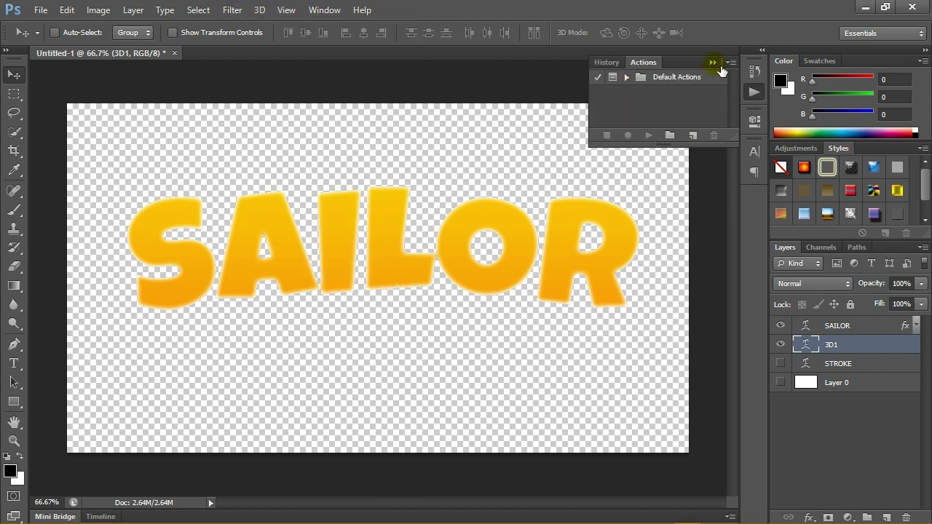
Step: Load the 3D V1.atn action set and expand it to list the 3D V1 action
{"action": "left_click", "coordinate": [731, 62]}
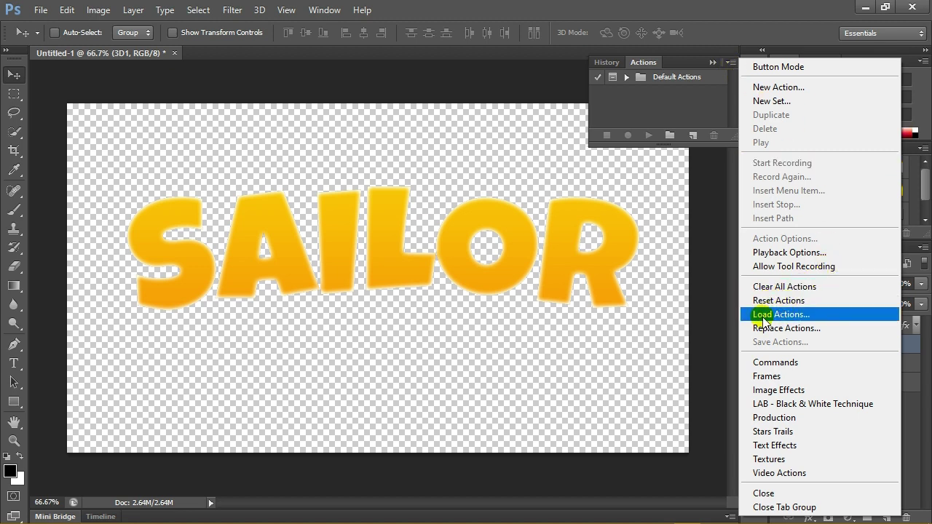
{"action": "left_click", "coordinate": [781, 315]}
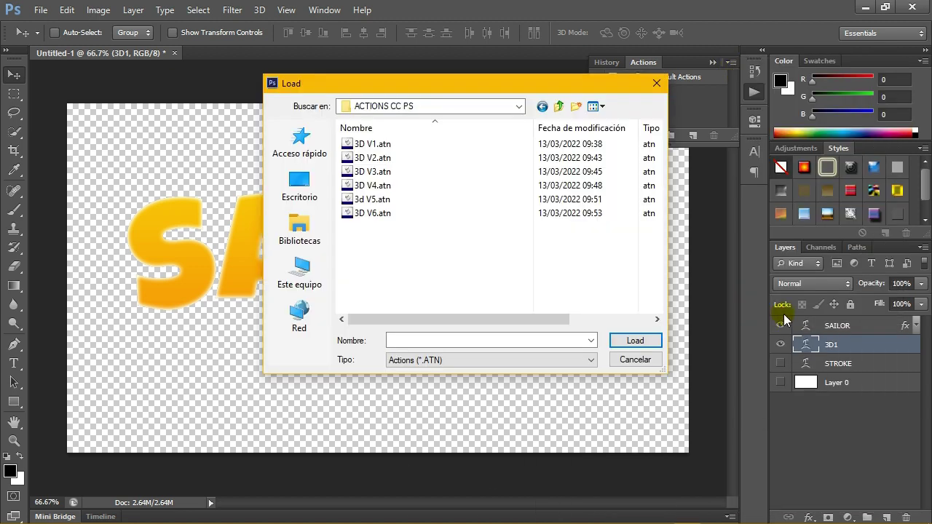
{"action": "left_click", "coordinate": [378, 144]}
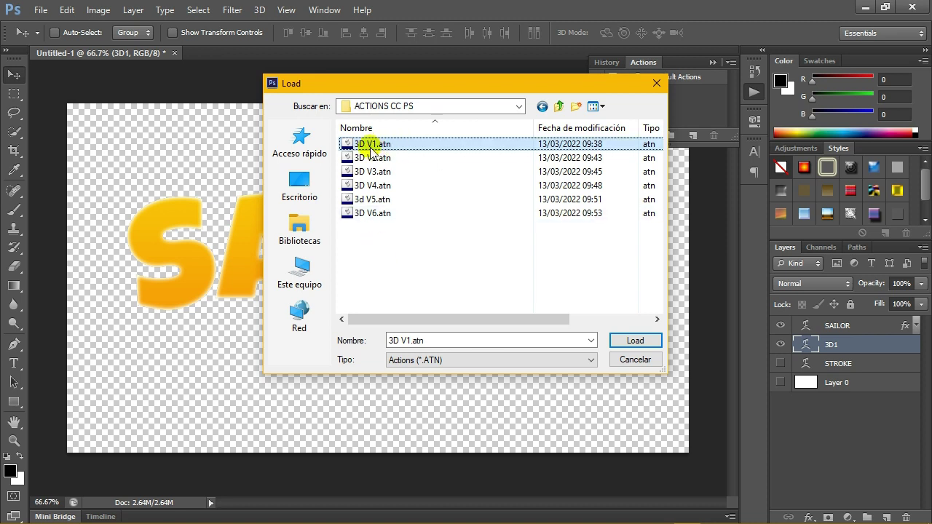
{"action": "left_click", "coordinate": [635, 341]}
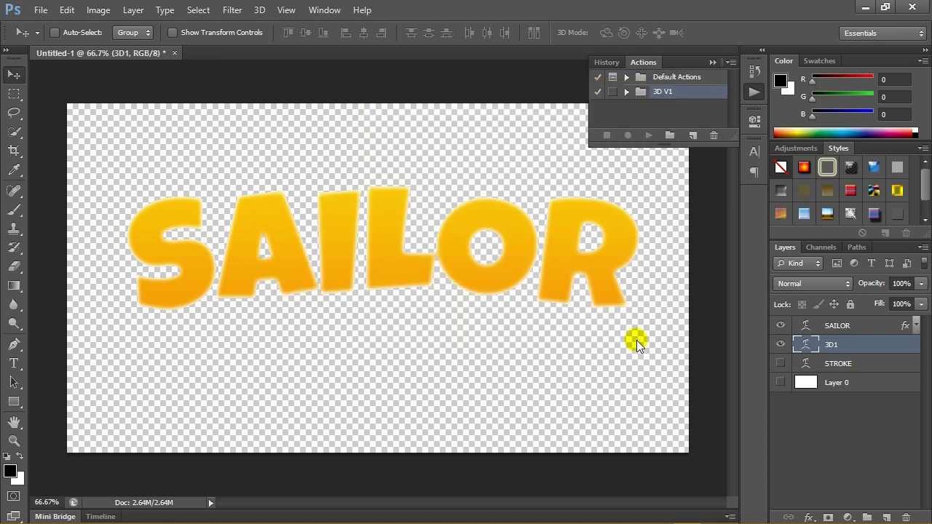
{"action": "left_click", "coordinate": [627, 92]}
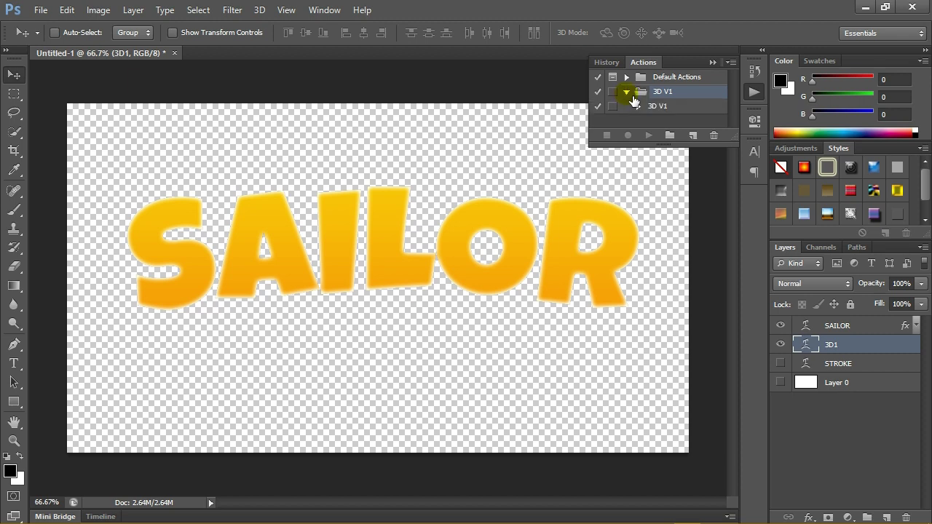
Step: Select the 3D V1 action and replay it to start stacking shifted 3D1 copies
{"action": "left_click", "coordinate": [666, 108]}
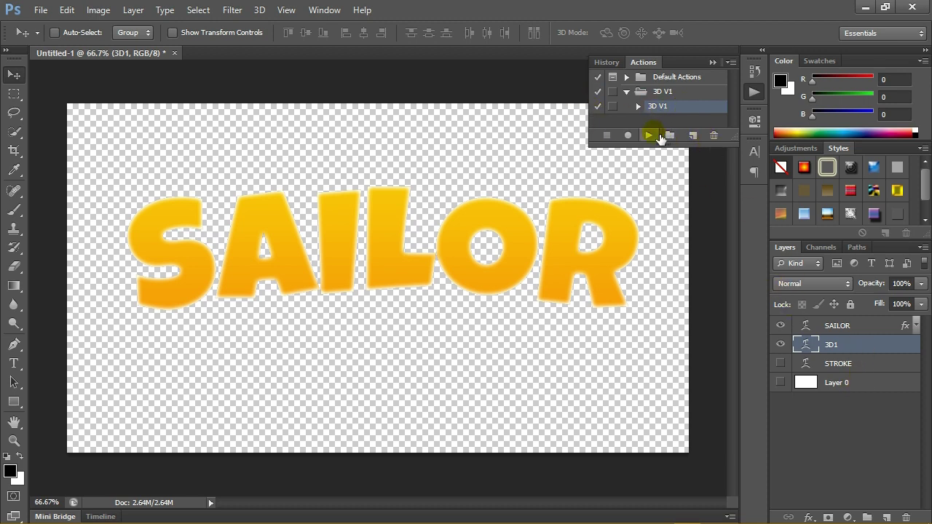
{"action": "left_click", "coordinate": [649, 136]}
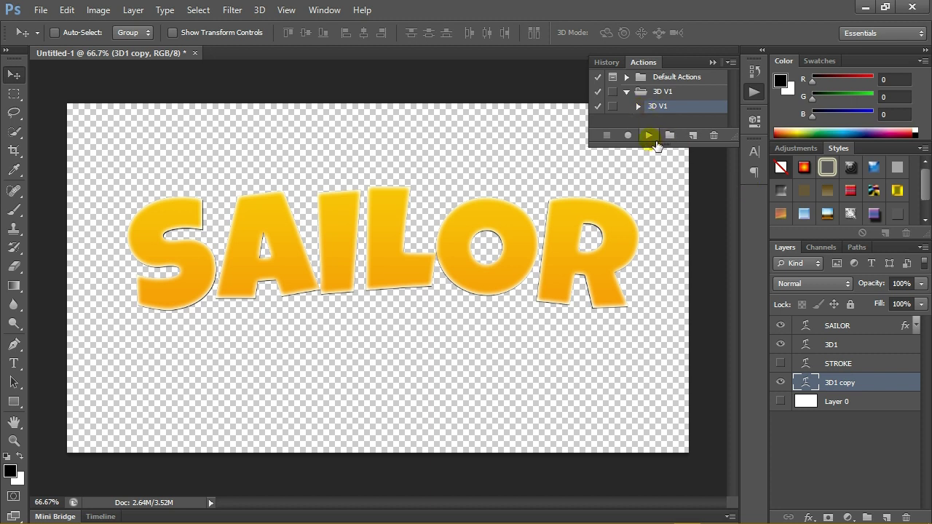
{"action": "left_click", "coordinate": [657, 146]}
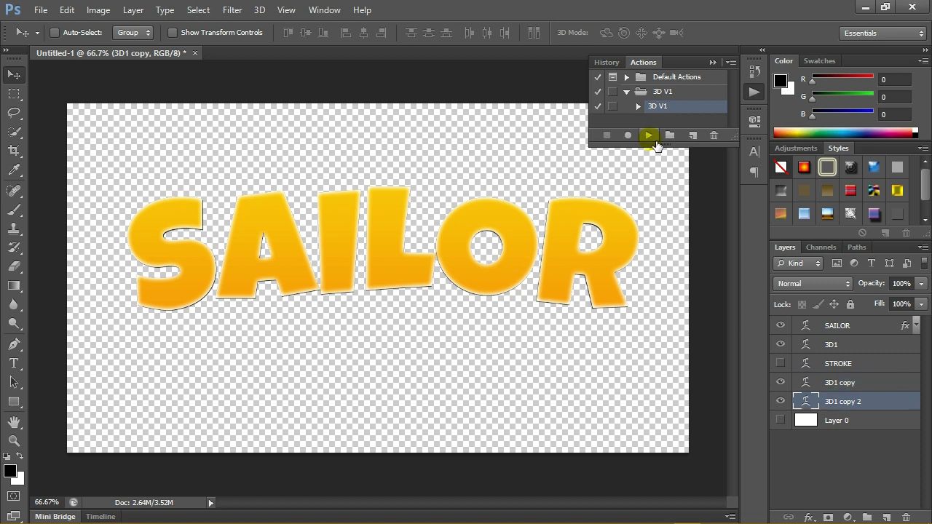
{"action": "left_click", "coordinate": [650, 140]}
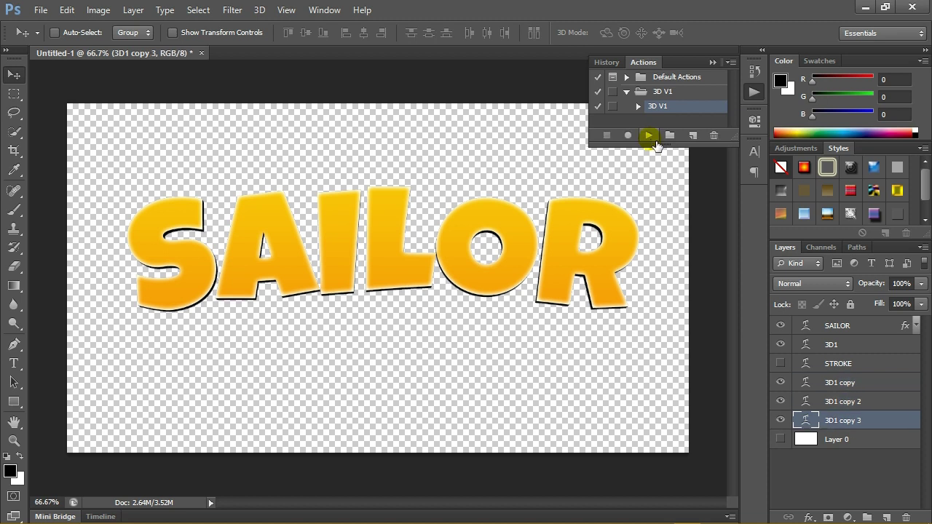
{"action": "left_click", "coordinate": [651, 138]}
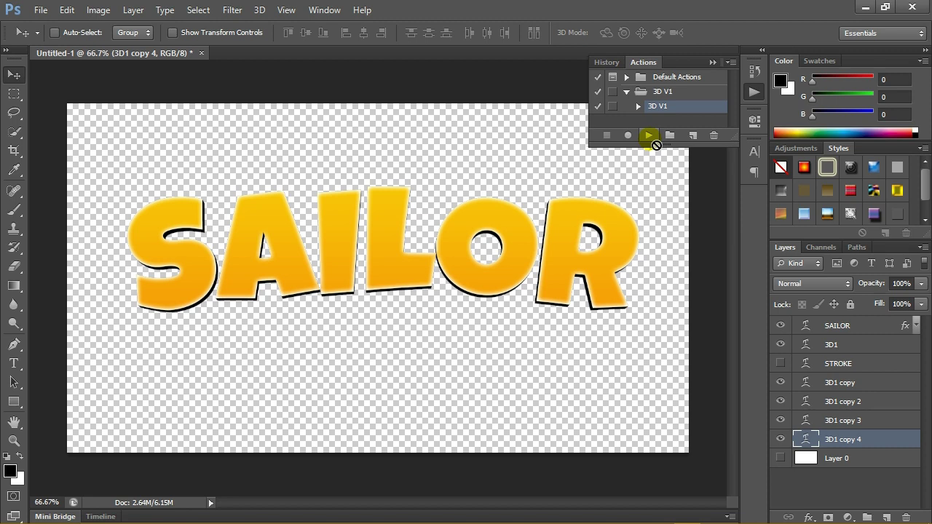
{"action": "left_click", "coordinate": [650, 137]}
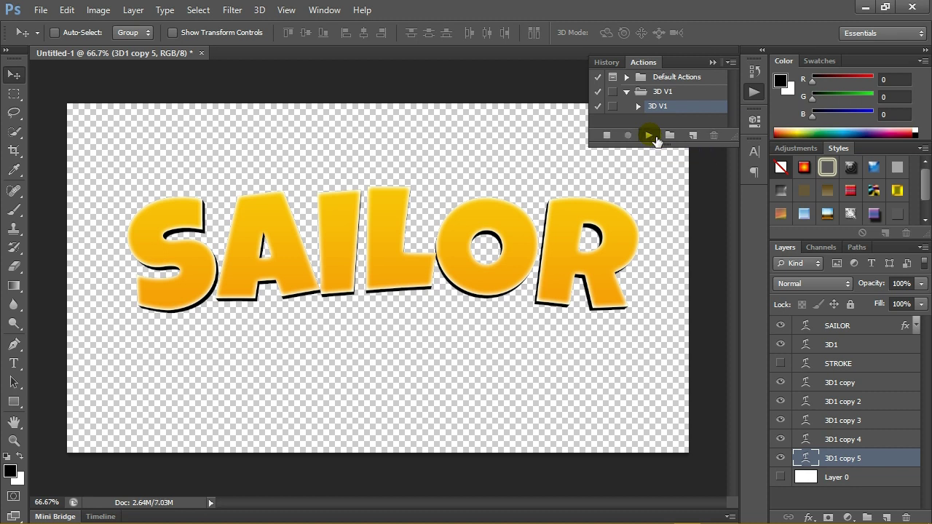
Step: Keep replaying until 3D1 copy 14 exists, then collapse the 3D V1 action set
{"action": "left_click", "coordinate": [656, 139]}
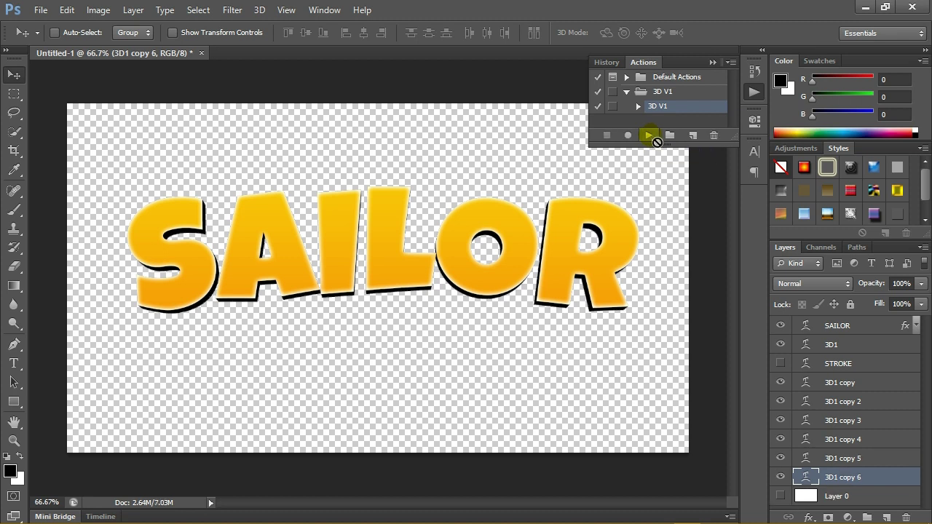
{"action": "left_click", "coordinate": [655, 137]}
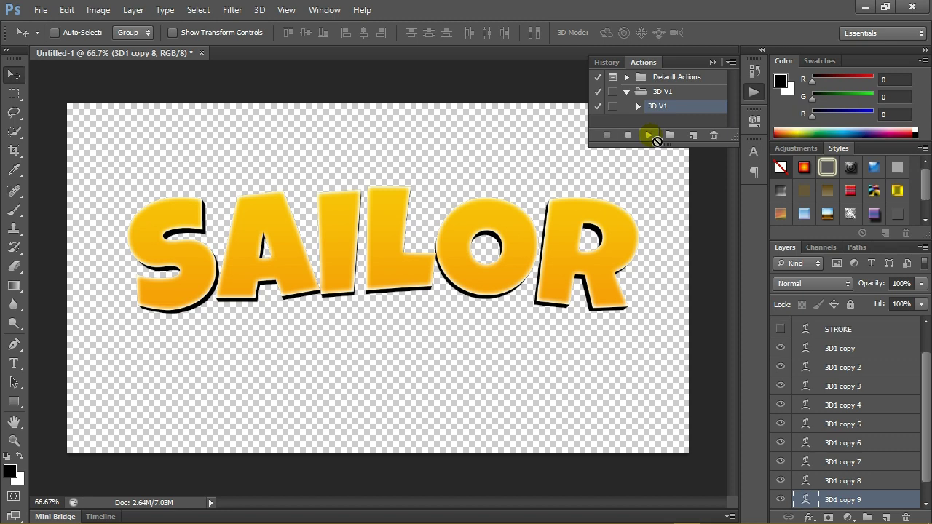
{"action": "left_click", "coordinate": [649, 135]}
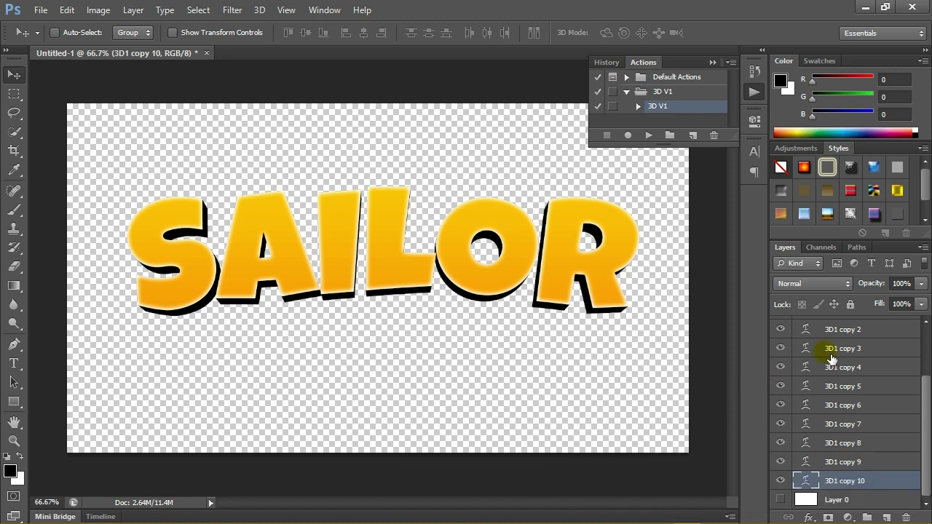
{"action": "left_click", "coordinate": [652, 135]}
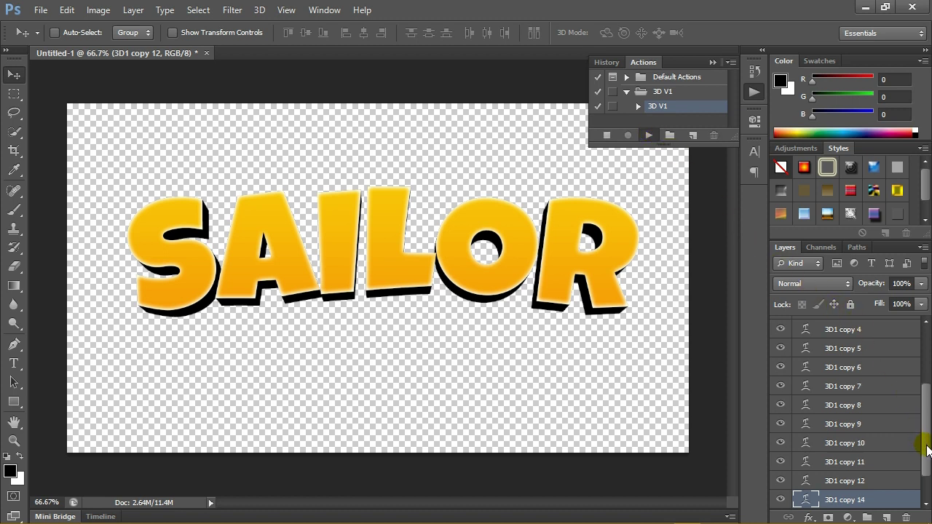
{"action": "left_click_drag", "start_coordinate": [927, 450], "coordinate": [927, 484]}
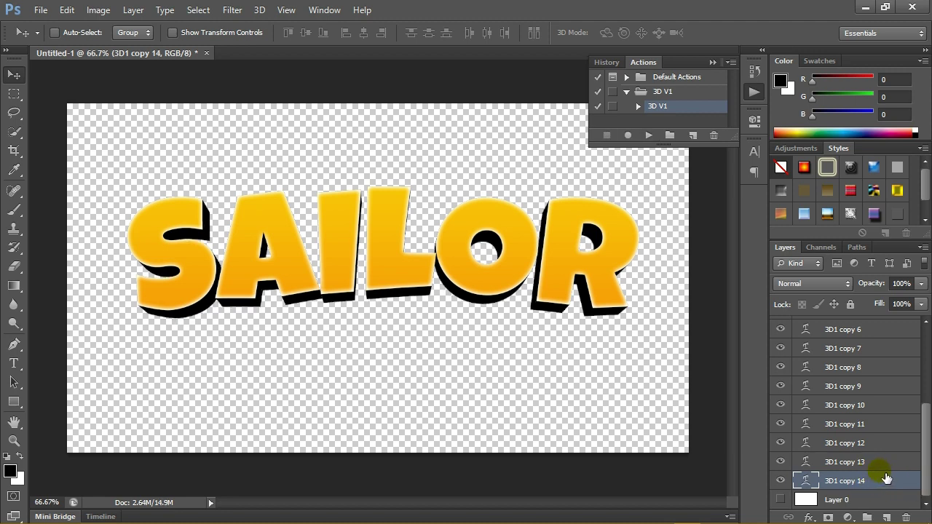
{"action": "left_click", "coordinate": [627, 91]}
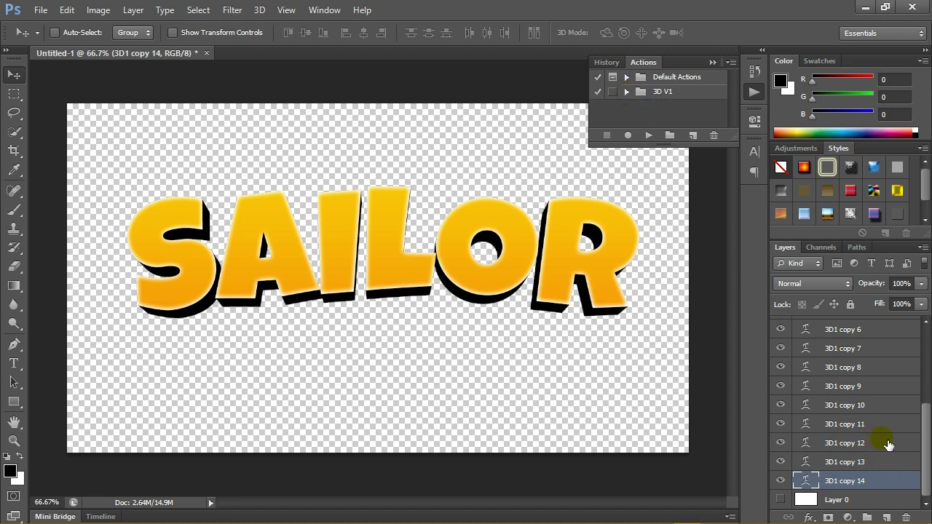
{"action": "scroll", "coordinate": [892, 441], "scroll_direction": "up", "scroll_amount": 2}
{"action": "left_click_drag", "start_coordinate": [924, 430], "coordinate": [925, 341]}
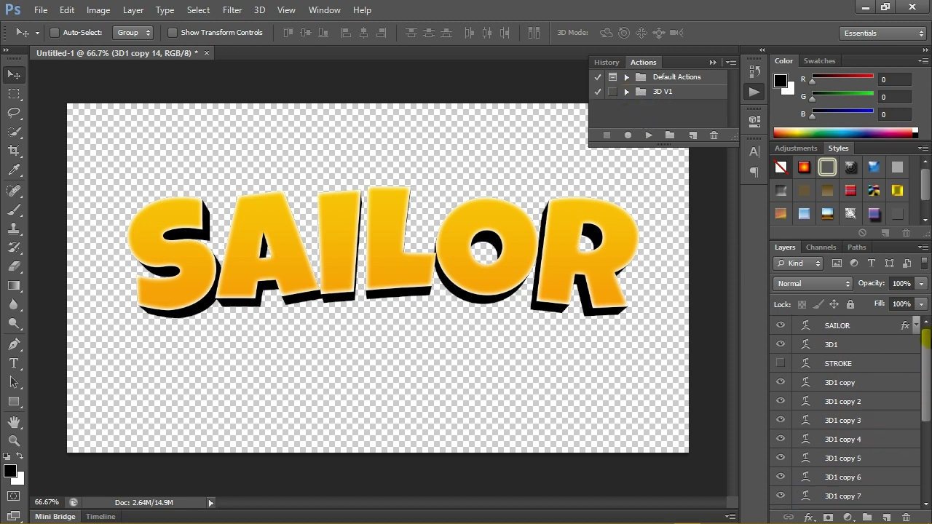
Step: Merge 3D1 copy through 3D1 copy 14 into a single layer
{"action": "left_click", "coordinate": [858, 391], "text": "shift"}
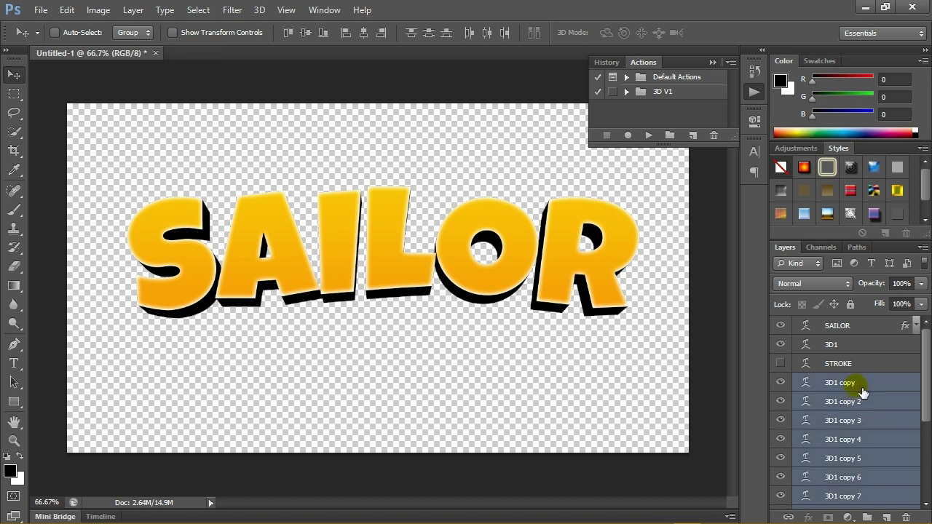
{"action": "scroll", "coordinate": [870, 408], "scroll_direction": "down", "scroll_amount": 1}
{"action": "scroll", "coordinate": [872, 414], "scroll_direction": "down", "scroll_amount": 3}
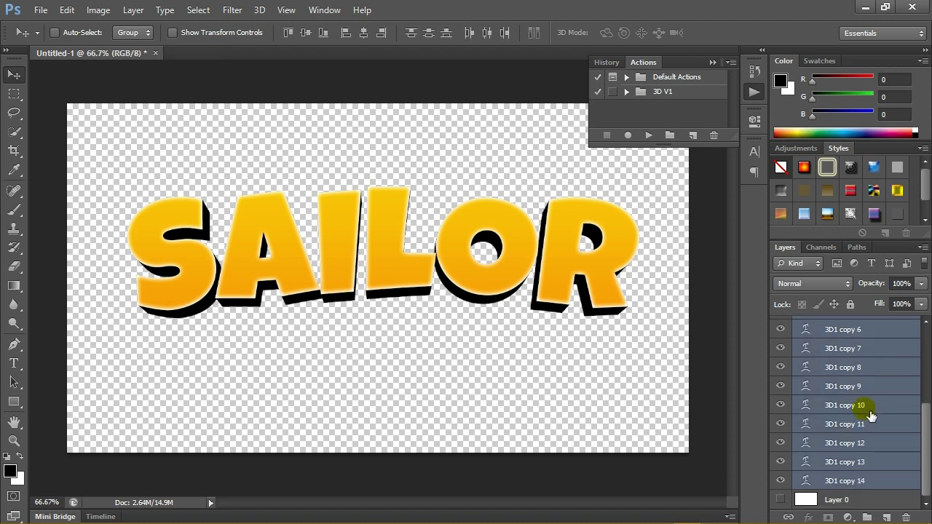
{"action": "left_click", "coordinate": [134, 10]}
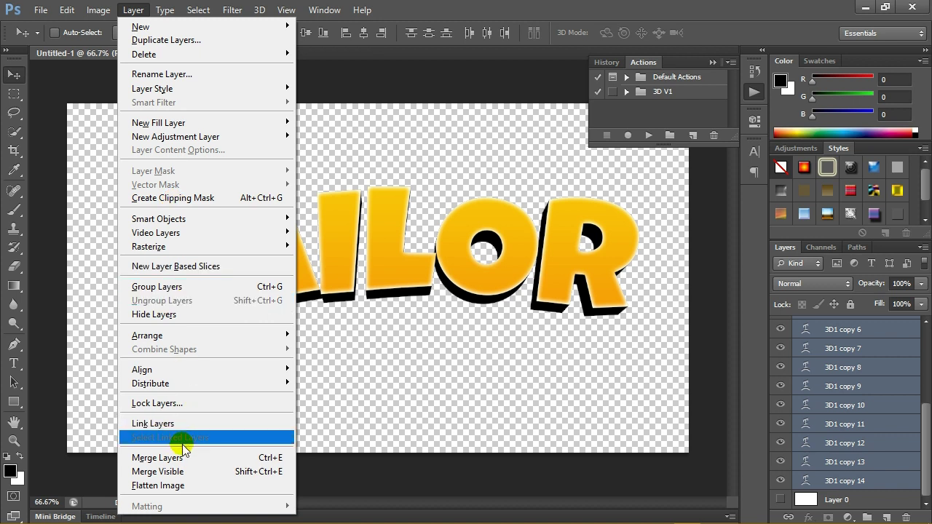
{"action": "left_click", "coordinate": [188, 457]}
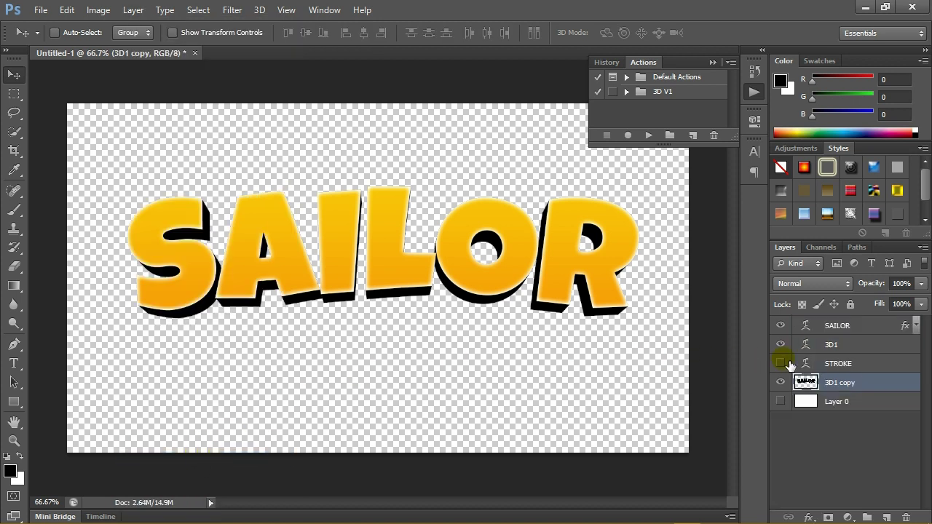
Step: Move the merged copy above STROKE and merge it with 3D1 into one layer
{"action": "left_click_drag", "start_coordinate": [852, 381], "coordinate": [854, 364]}
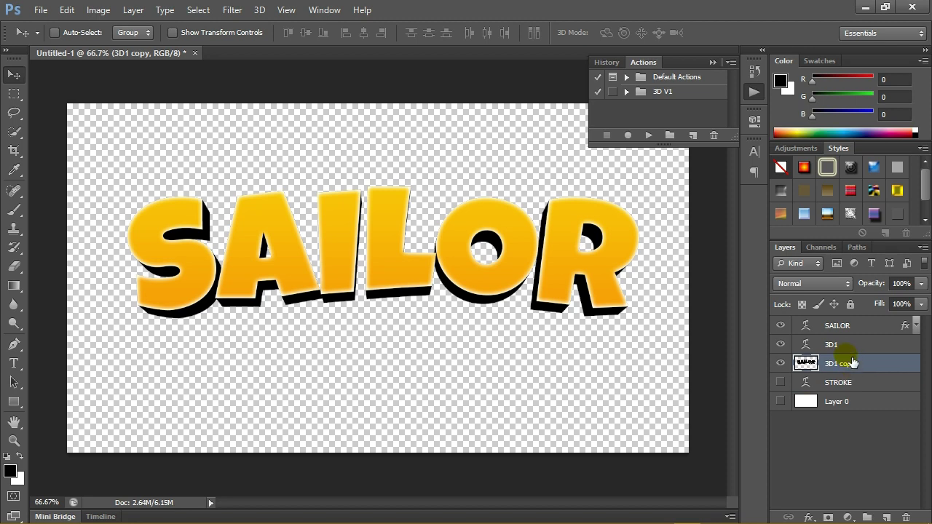
{"action": "left_click", "coordinate": [847, 346], "text": "shift"}
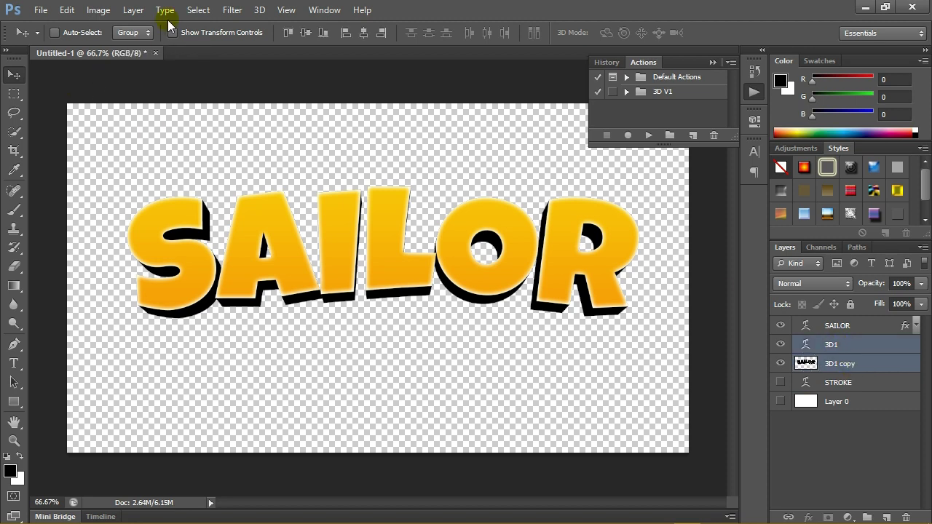
{"action": "left_click", "coordinate": [133, 10]}
{"action": "mouse_move", "coordinate": [159, 219]}
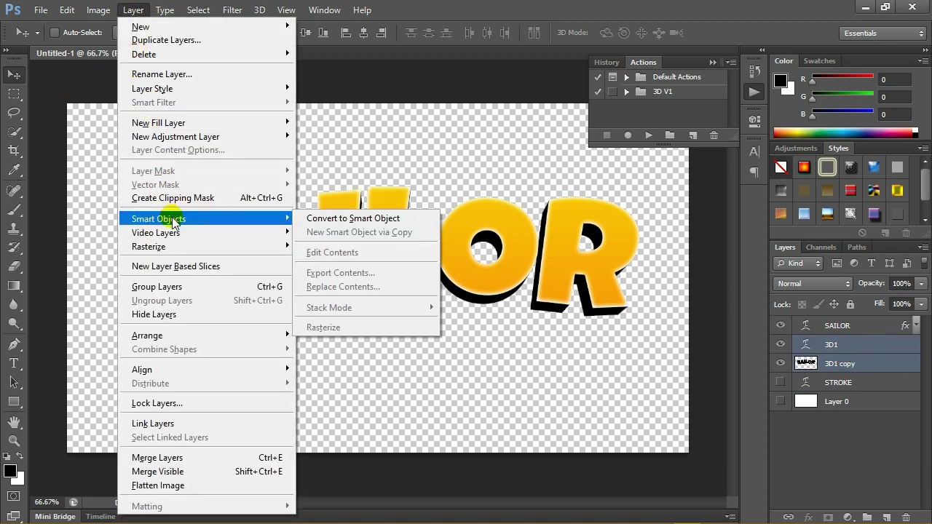
{"action": "left_click", "coordinate": [221, 456]}
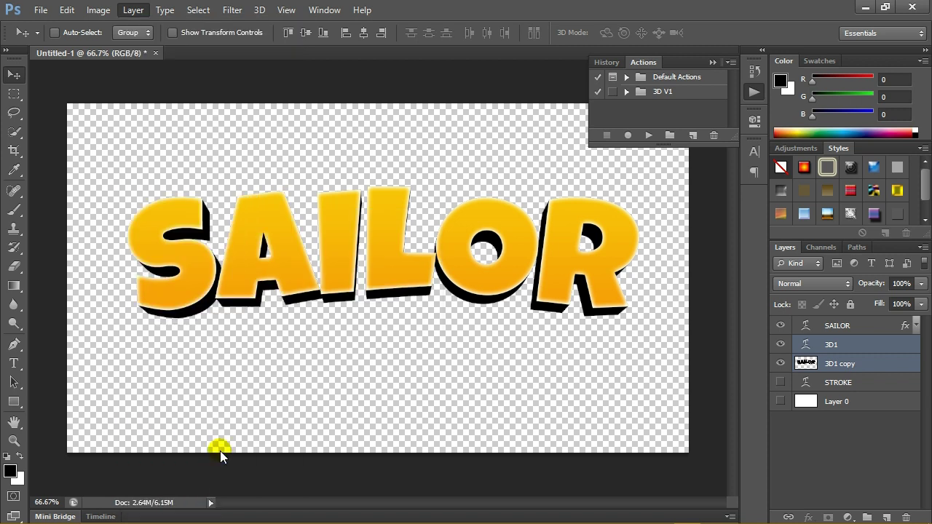
{"action": "left_click", "coordinate": [780, 344]}
{"action": "left_click", "coordinate": [780, 344]}
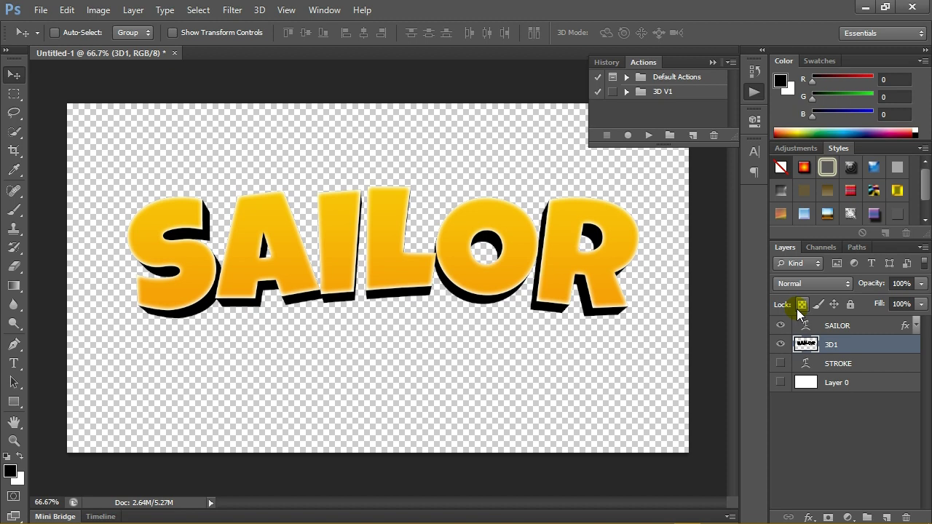
{"action": "left_click", "coordinate": [865, 349]}
{"action": "right_click", "coordinate": [860, 346]}
Step: Add a gradient overlay to the 3D1 layer's style and bring up its gradient editor
{"action": "left_click", "coordinate": [593, 96]}
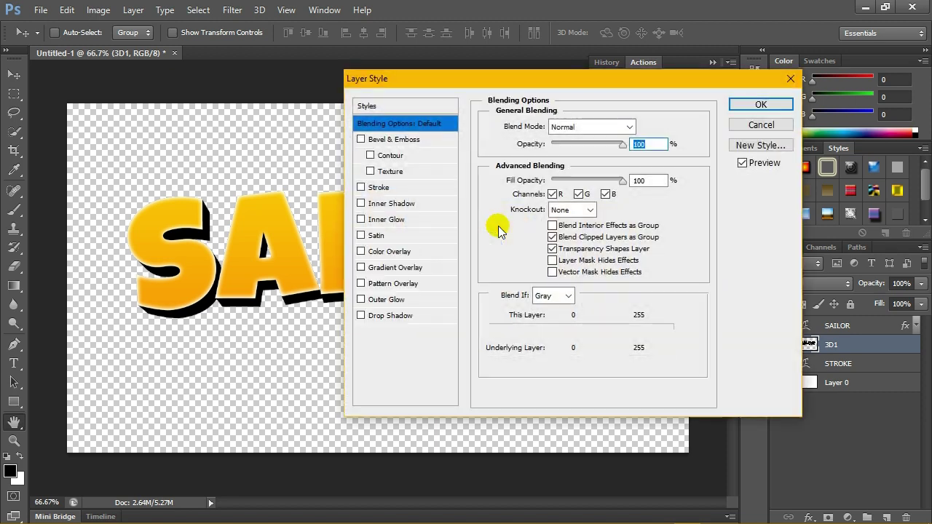
{"action": "left_click_drag", "start_coordinate": [466, 83], "coordinate": [520, 70]}
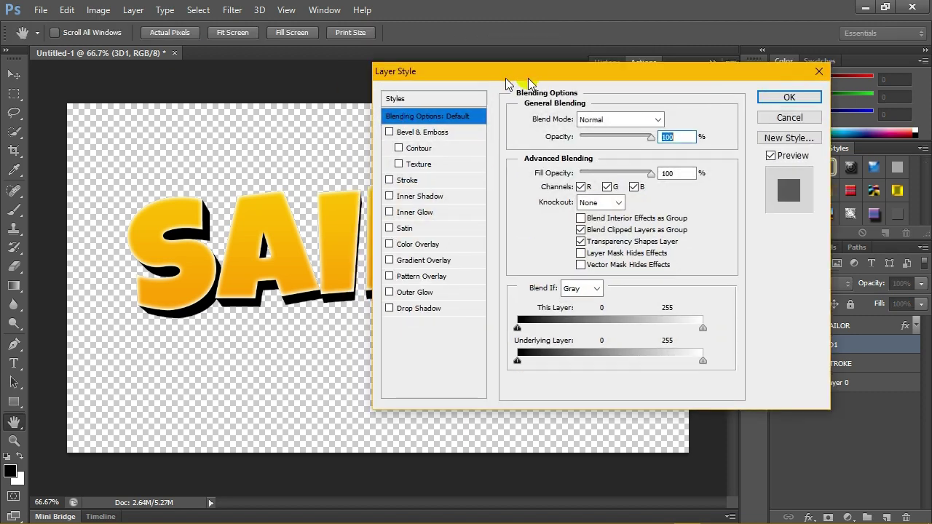
{"action": "left_click", "coordinate": [416, 260]}
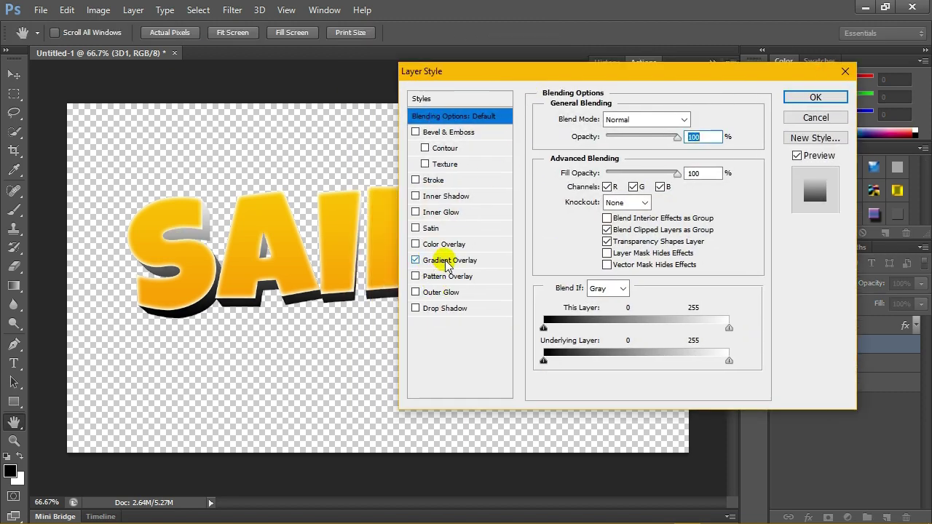
{"action": "left_click", "coordinate": [448, 261]}
{"action": "left_click", "coordinate": [619, 155]}
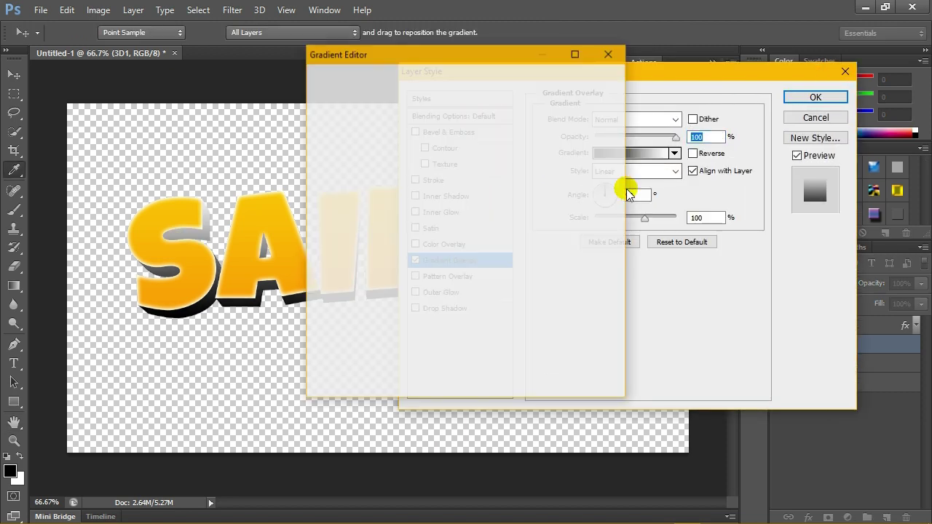
{"action": "left_click_drag", "start_coordinate": [473, 58], "coordinate": [559, 45]}
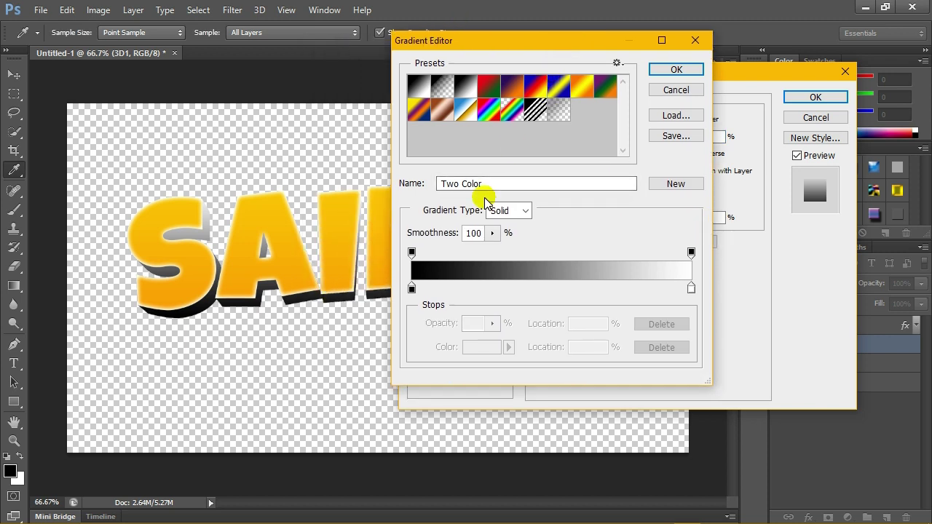
Step: Set the left gradient stop to red-orange ff3c00 and copy its hex code
{"action": "left_click", "coordinate": [411, 289]}
{"action": "double_click", "coordinate": [412, 290]}
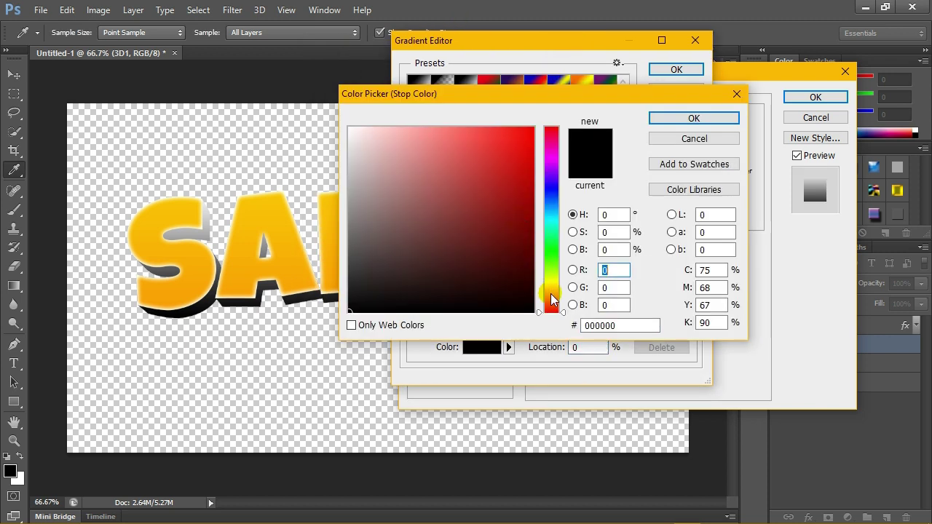
{"action": "left_click_drag", "start_coordinate": [541, 276], "coordinate": [544, 134]}
{"action": "type", "text": "255"}
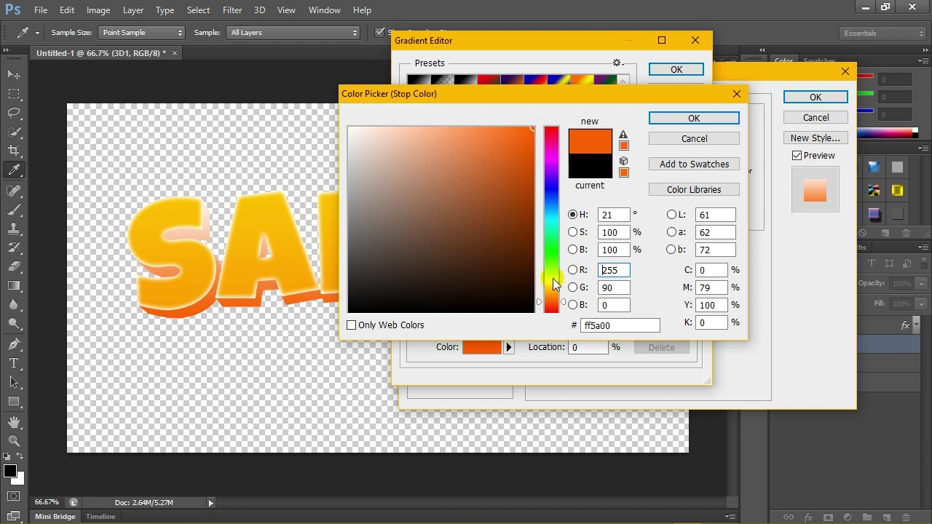
{"action": "left_click", "coordinate": [552, 308]}
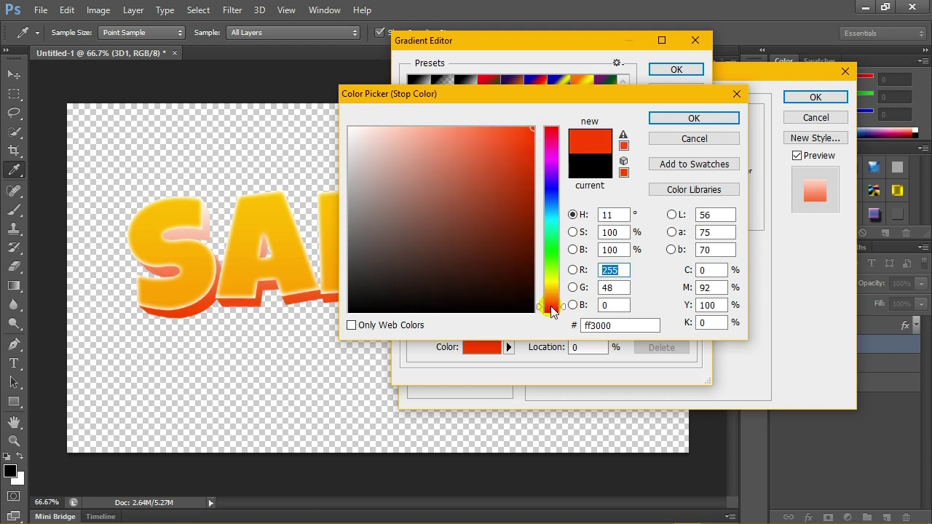
{"action": "left_click", "coordinate": [552, 304]}
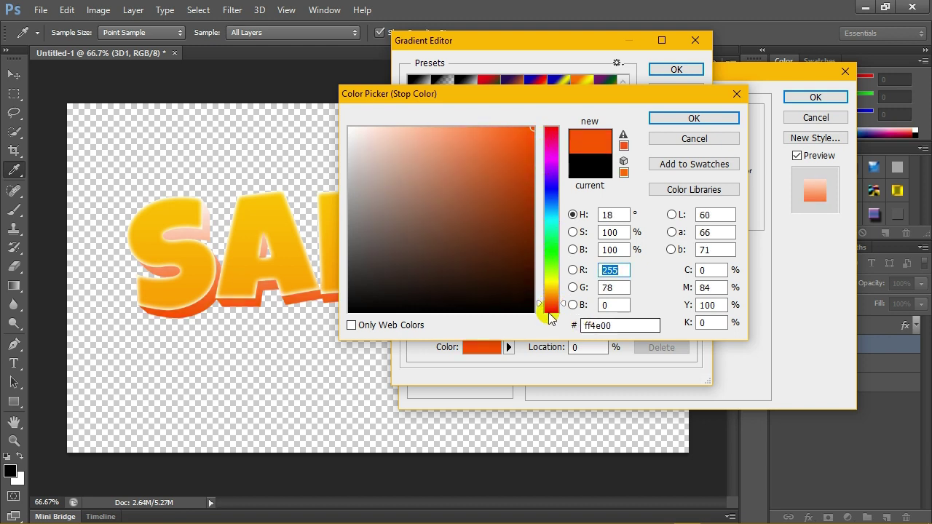
{"action": "left_click", "coordinate": [552, 306]}
{"action": "double_click", "coordinate": [604, 325]}
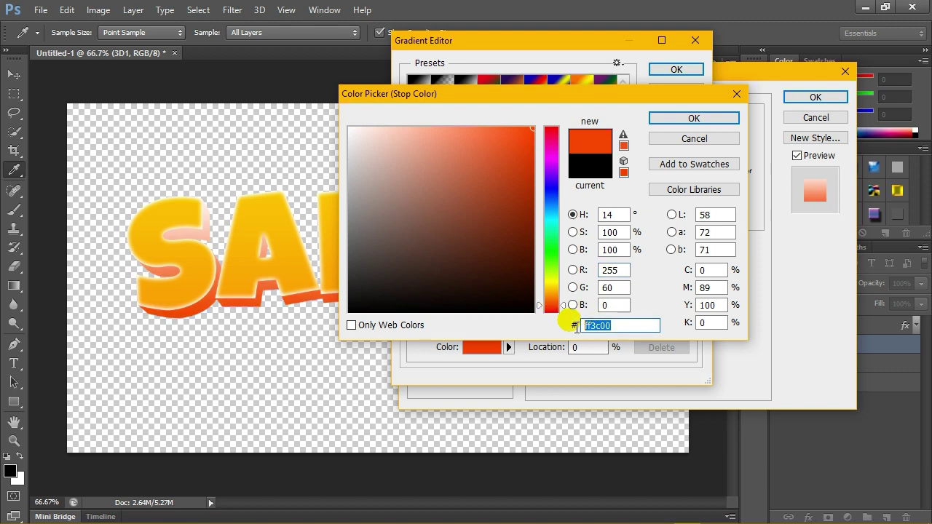
{"action": "right_click", "coordinate": [588, 326]}
{"action": "left_click", "coordinate": [624, 371]}
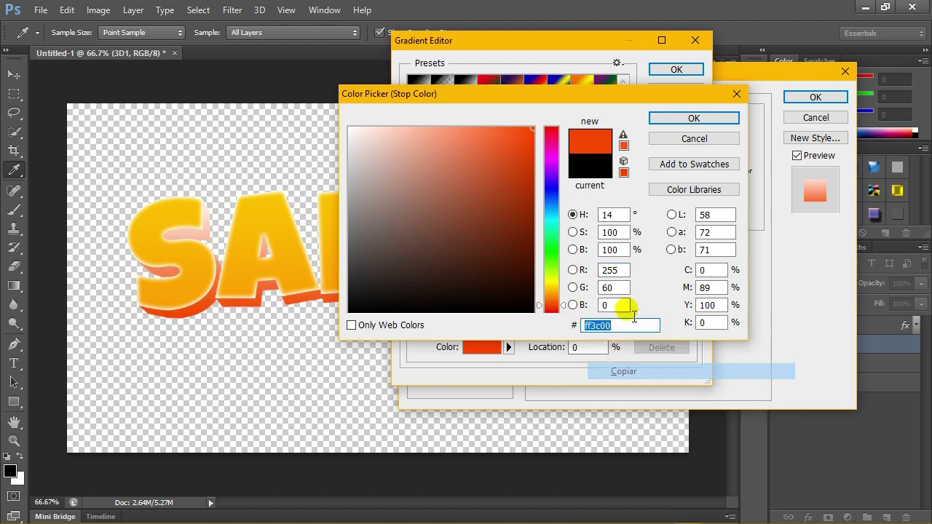
{"action": "left_click", "coordinate": [694, 118]}
Step: Paste ff3c00 into the right-hand stop so both ends are red-orange
{"action": "double_click", "coordinate": [692, 289]}
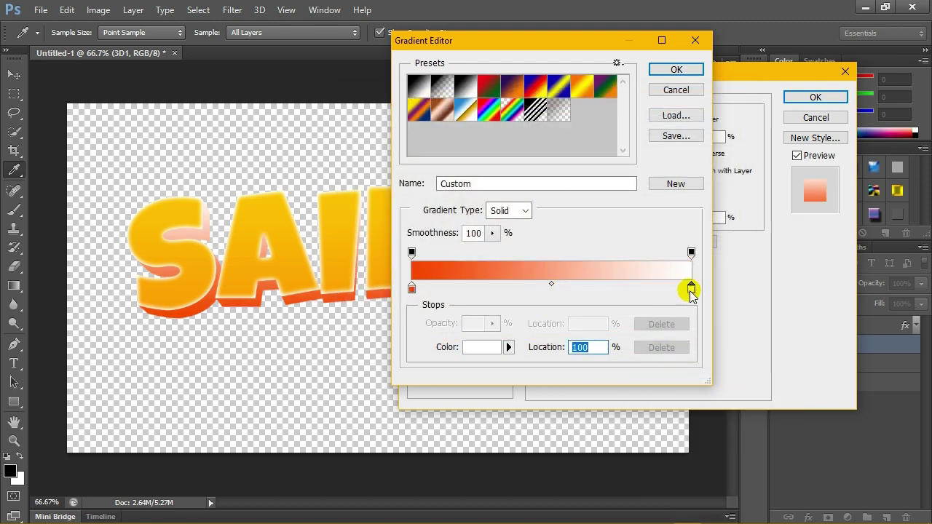
{"action": "double_click", "coordinate": [594, 325]}
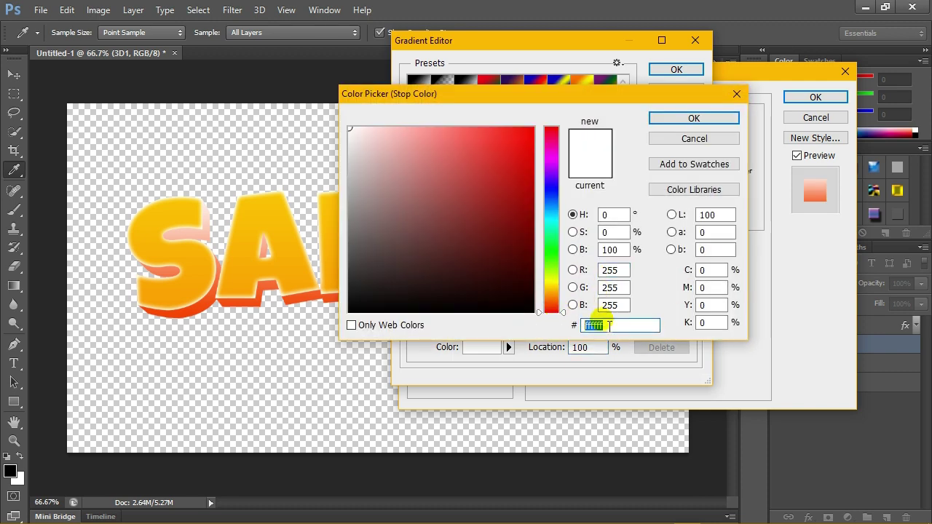
{"action": "right_click", "coordinate": [610, 325]}
{"action": "left_click", "coordinate": [651, 382]}
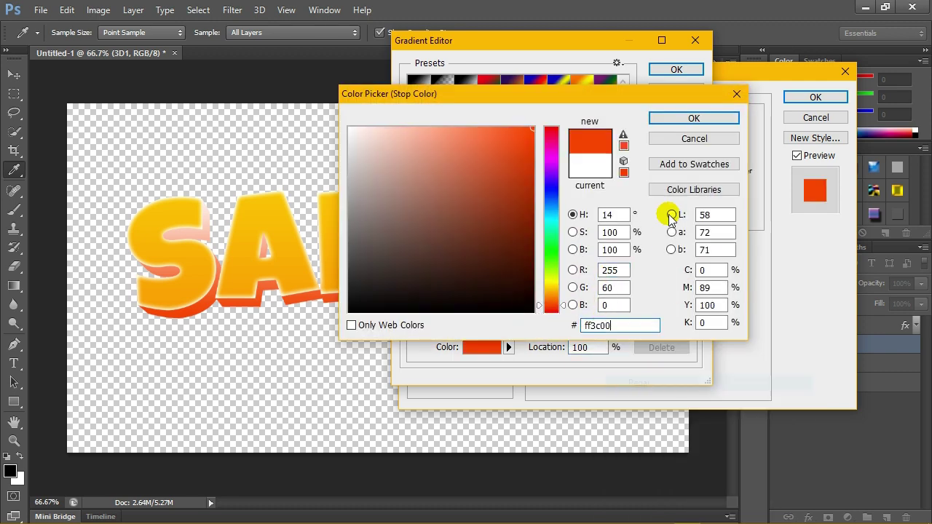
{"action": "left_click", "coordinate": [693, 119]}
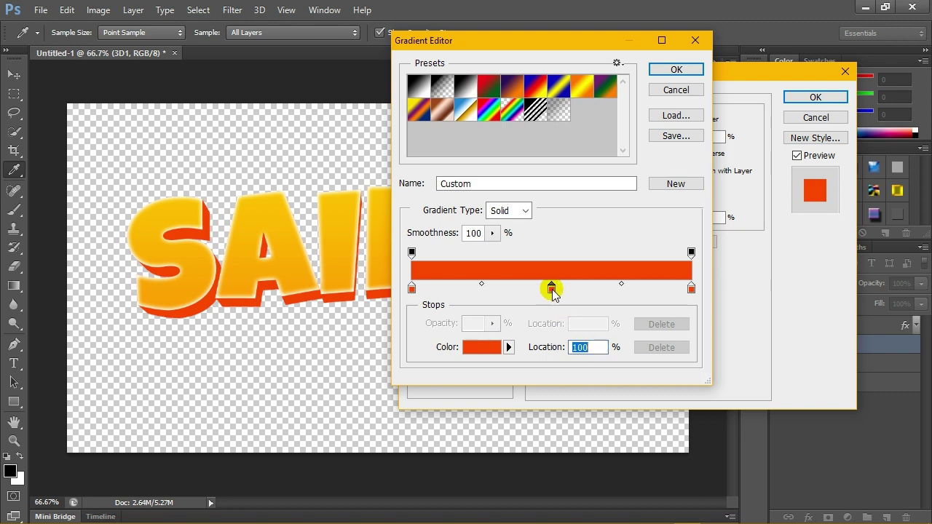
Step: Make the middle stop orange (H 38) at 50% and accept the gradient
{"action": "double_click", "coordinate": [552, 291]}
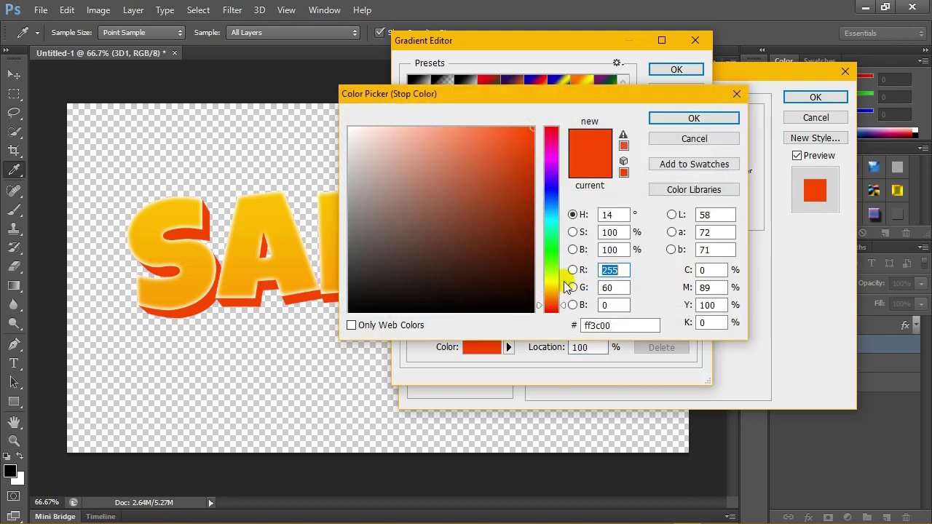
{"action": "left_click", "coordinate": [556, 288]}
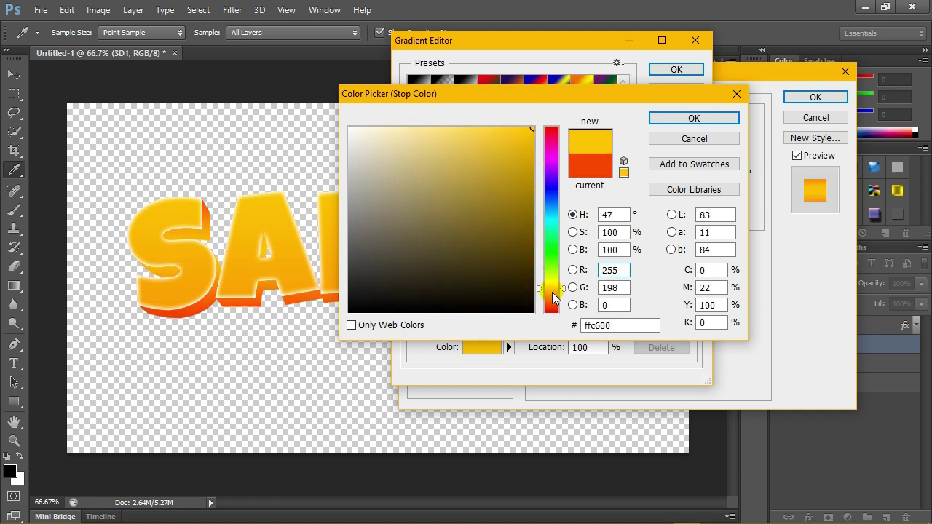
{"action": "left_click", "coordinate": [552, 292]}
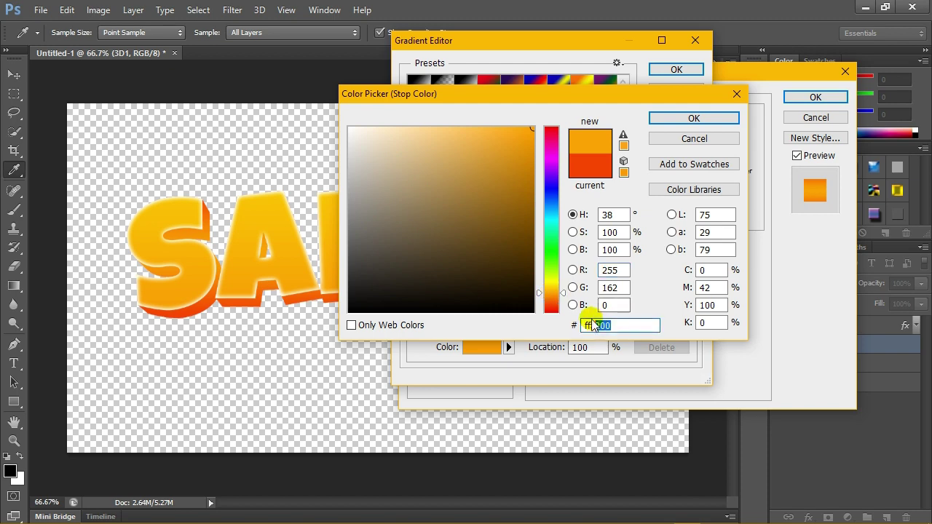
{"action": "left_click_drag", "start_coordinate": [596, 326], "coordinate": [617, 325]}
{"action": "left_click", "coordinate": [695, 118]}
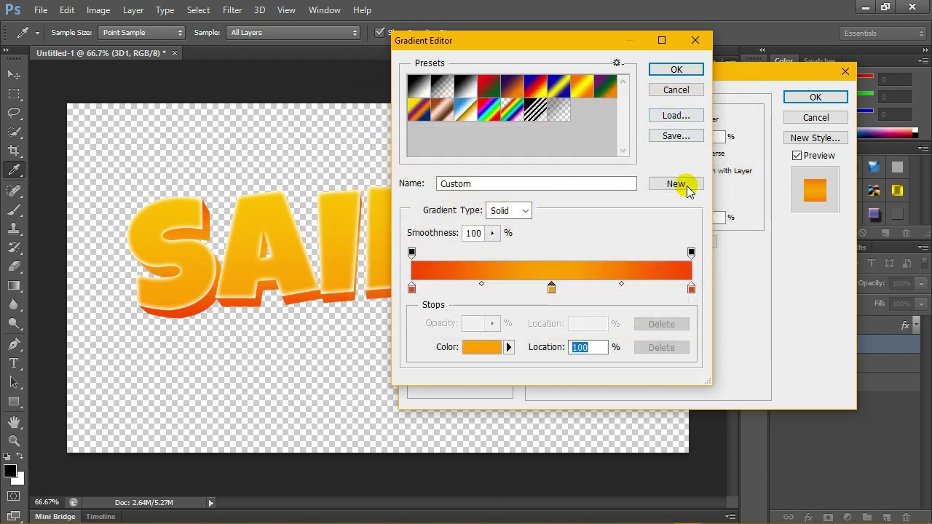
{"action": "left_click", "coordinate": [410, 288]}
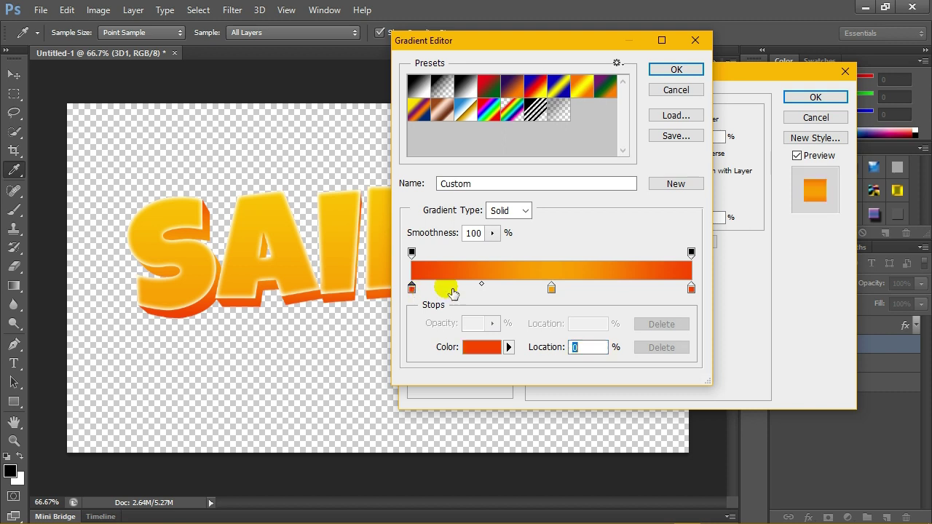
{"action": "left_click", "coordinate": [552, 290]}
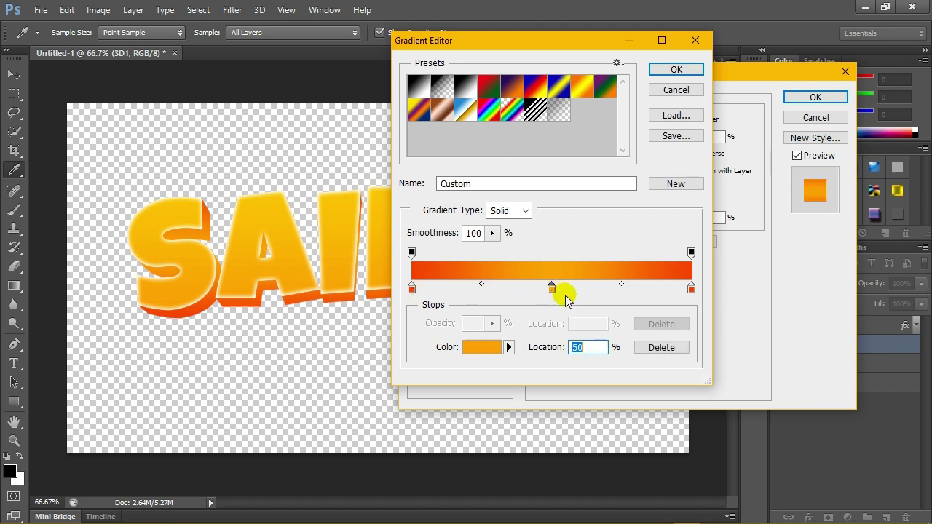
{"action": "left_click", "coordinate": [662, 72]}
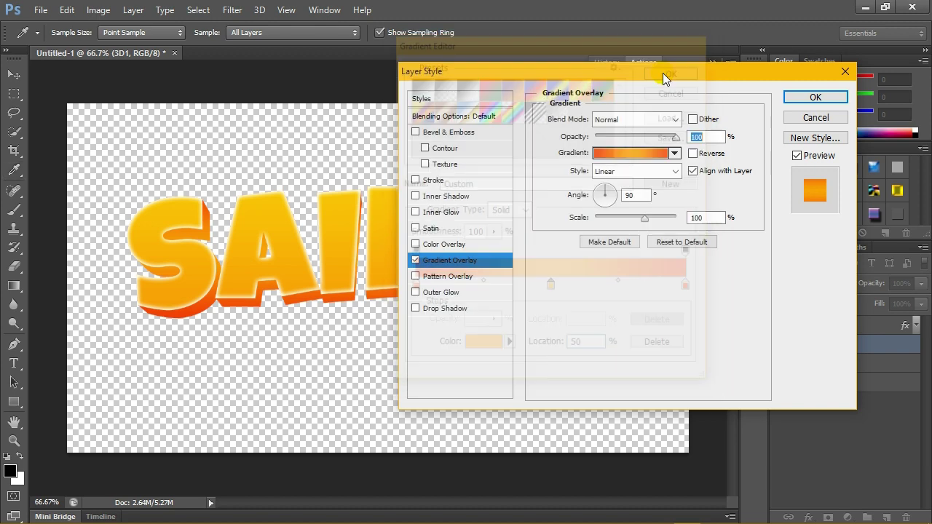
Step: Apply the gradient overlay and compare the 3D1 extrusion shown and hidden with STROKE
{"action": "left_click", "coordinate": [813, 99]}
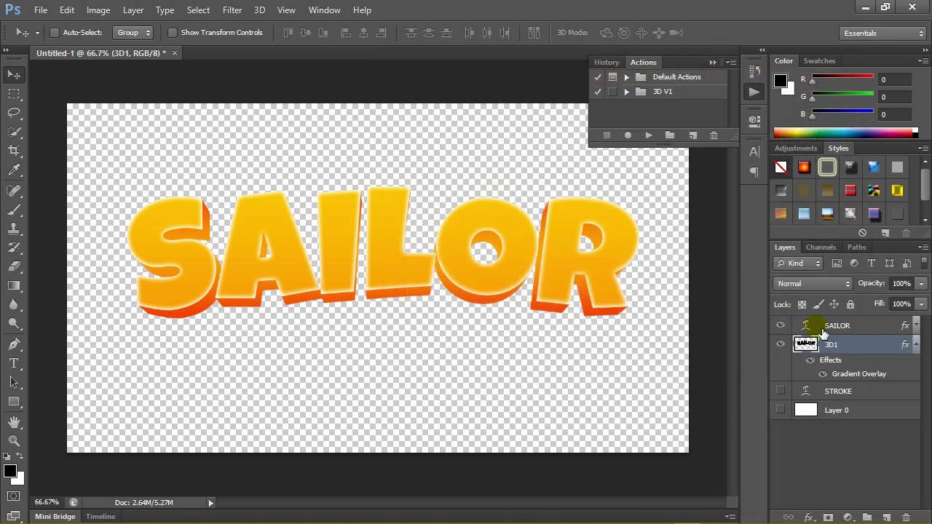
{"action": "left_click", "coordinate": [780, 391]}
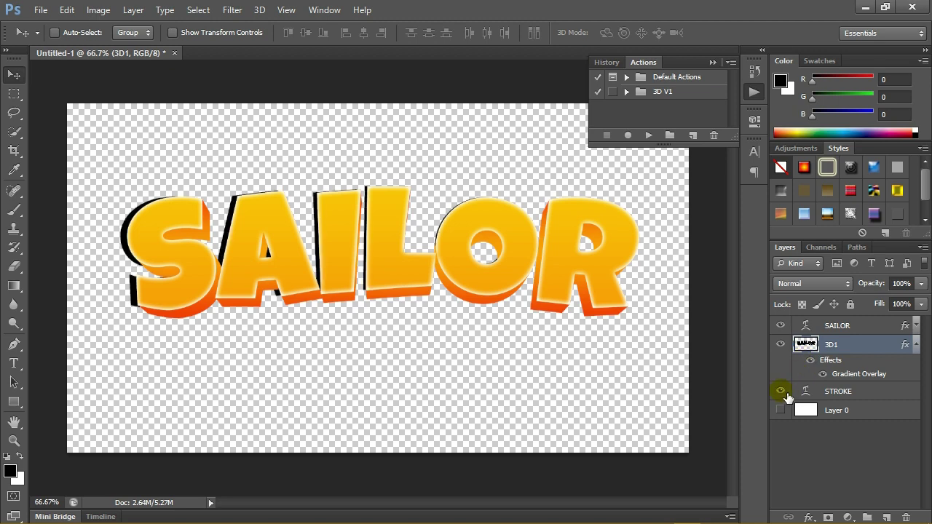
{"action": "left_click", "coordinate": [780, 343]}
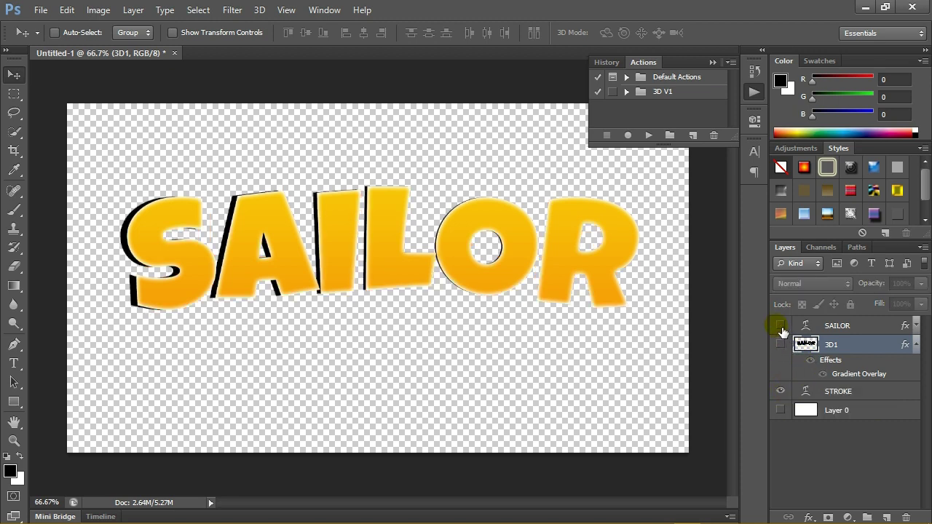
{"action": "left_click", "coordinate": [781, 343]}
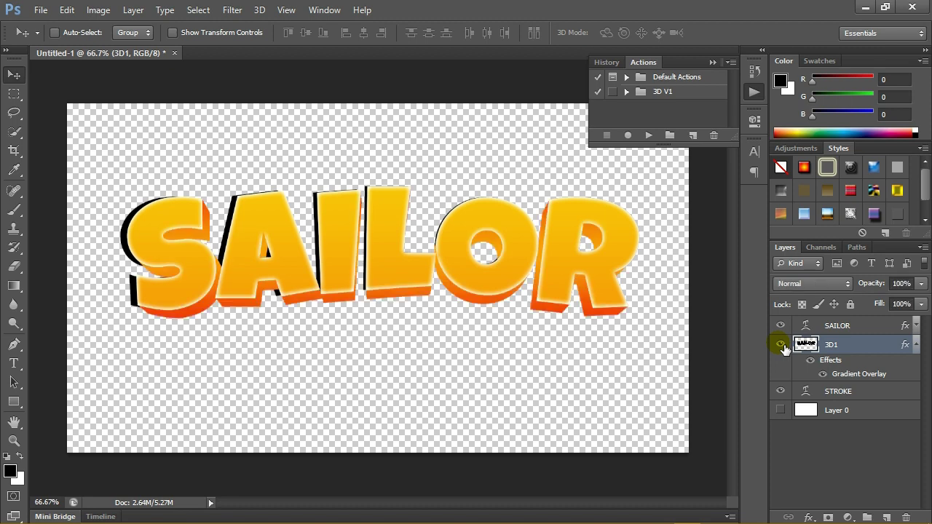
Step: Toggle the STROKE layer's visibility to compare, then delete the STROKE layer
{"action": "left_click", "coordinate": [827, 396]}
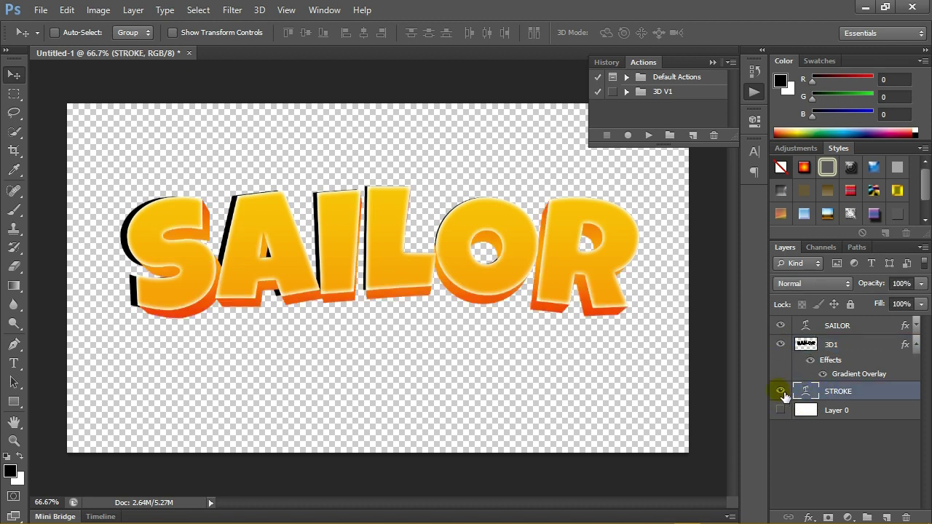
{"action": "left_click", "coordinate": [781, 391]}
{"action": "left_click", "coordinate": [782, 392]}
{"action": "key", "text": "Delete"}
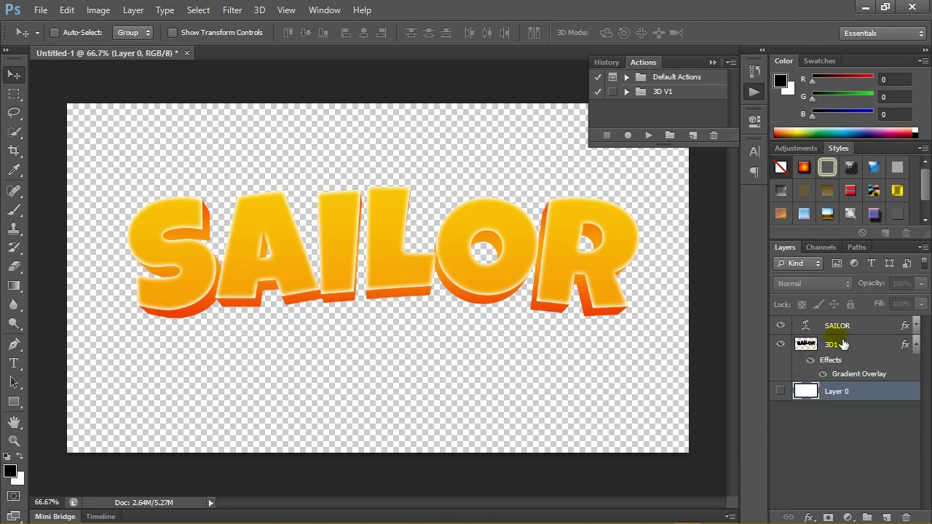
Step: Duplicate the SAILOR layer as STROKE and clear its layer style
{"action": "left_click", "coordinate": [853, 332]}
{"action": "right_click", "coordinate": [850, 325]}
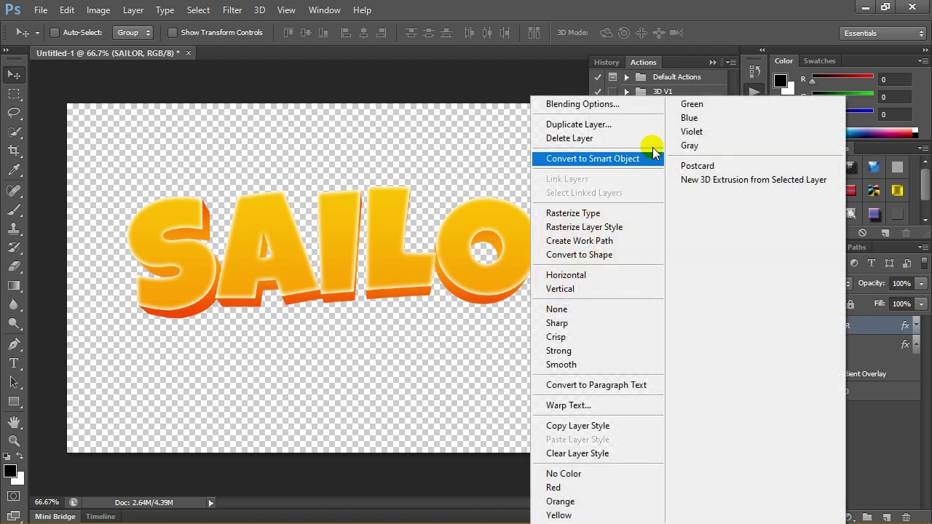
{"action": "left_click", "coordinate": [575, 124]}
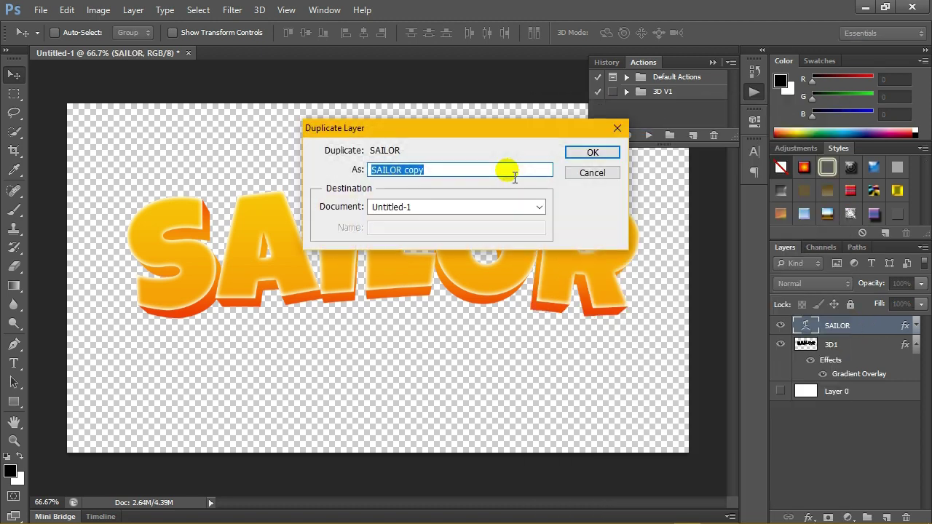
{"action": "type", "text": "STROKE"}
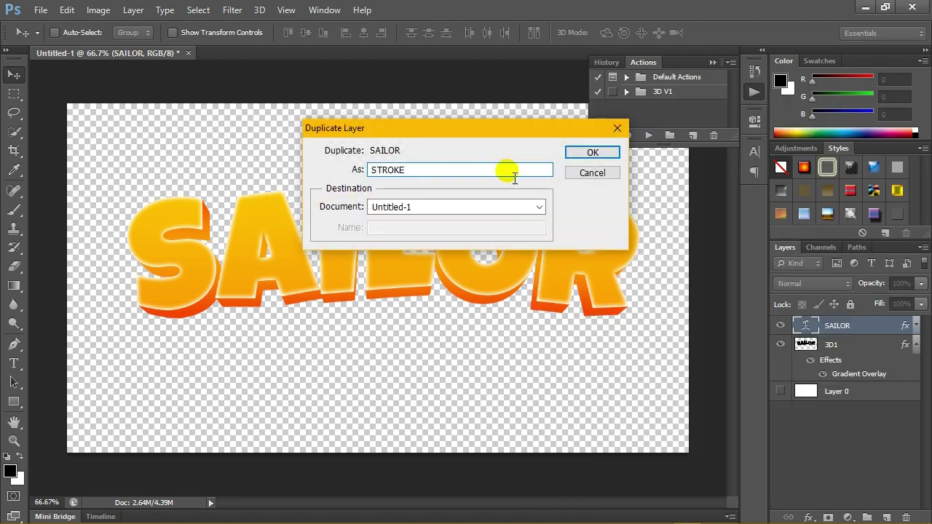
{"action": "left_click", "coordinate": [582, 154]}
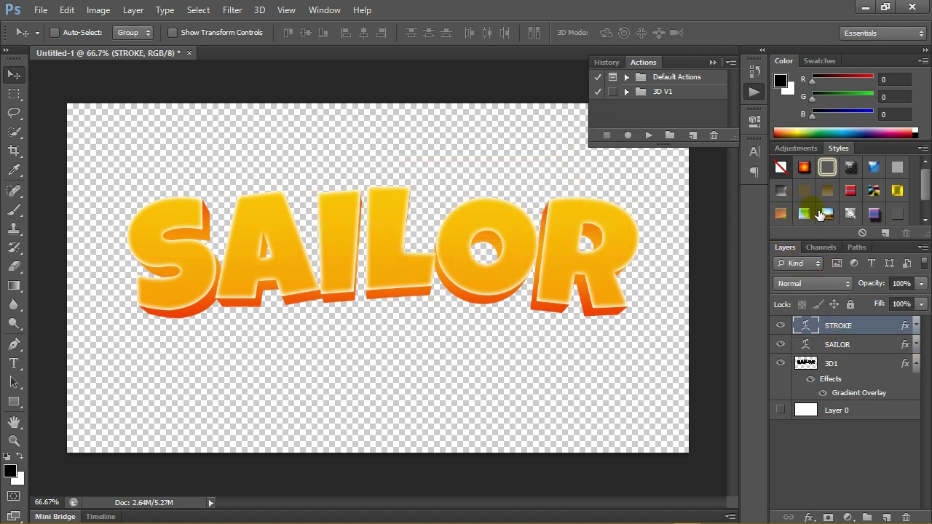
{"action": "left_click", "coordinate": [780, 168]}
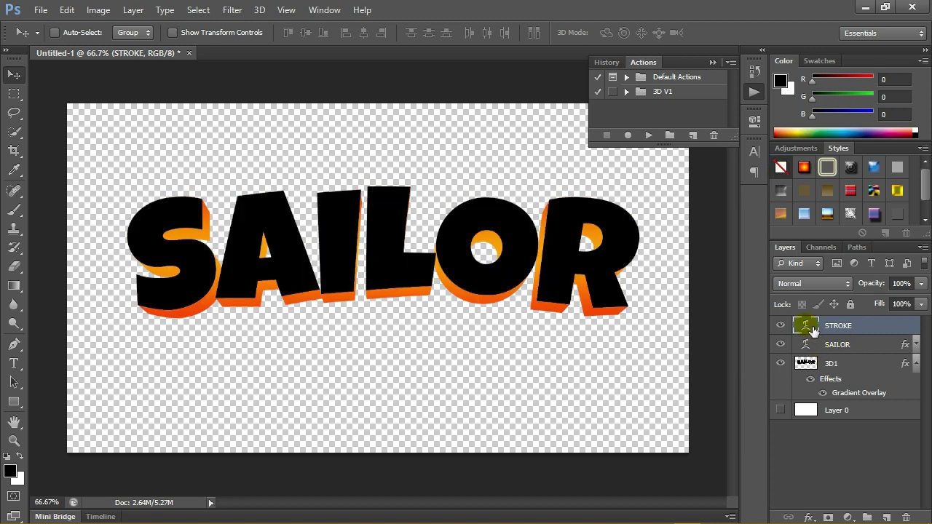
Step: Move STROKE below the 3D1 layer and make SAILOR visible again
{"action": "left_click_drag", "start_coordinate": [814, 330], "coordinate": [823, 381]}
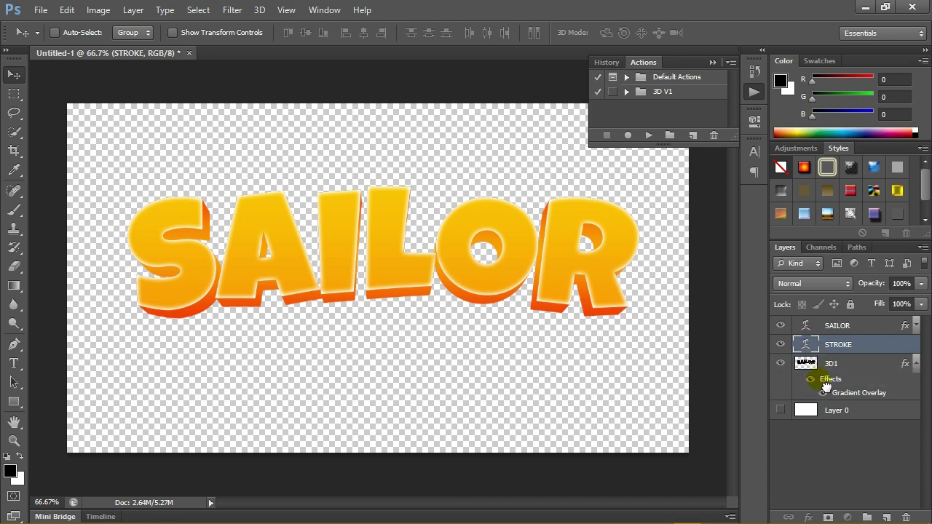
{"action": "left_click_drag", "start_coordinate": [823, 373], "coordinate": [826, 387]}
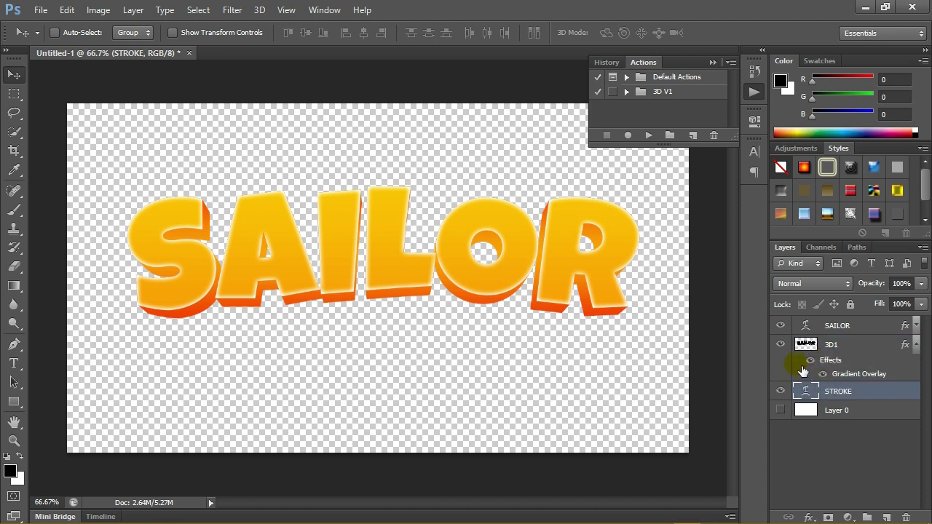
{"action": "left_click", "coordinate": [910, 345]}
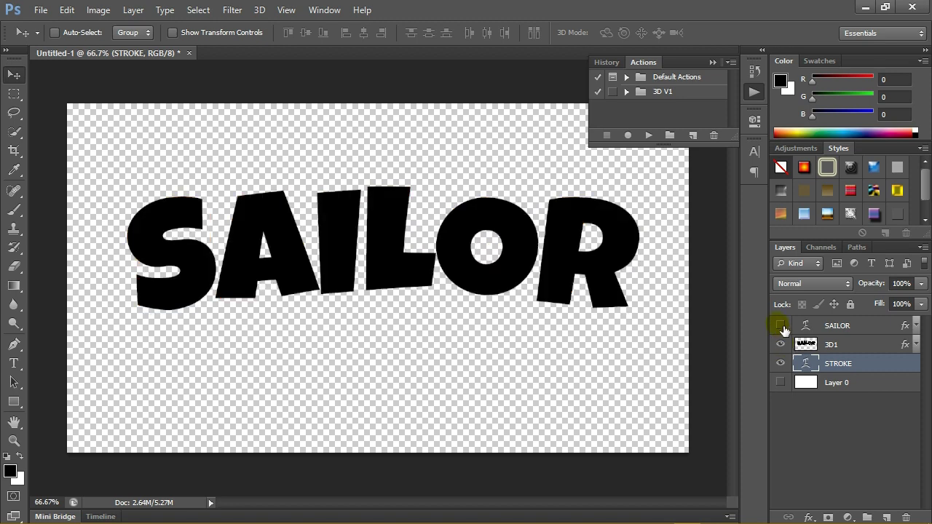
{"action": "left_click", "coordinate": [781, 325]}
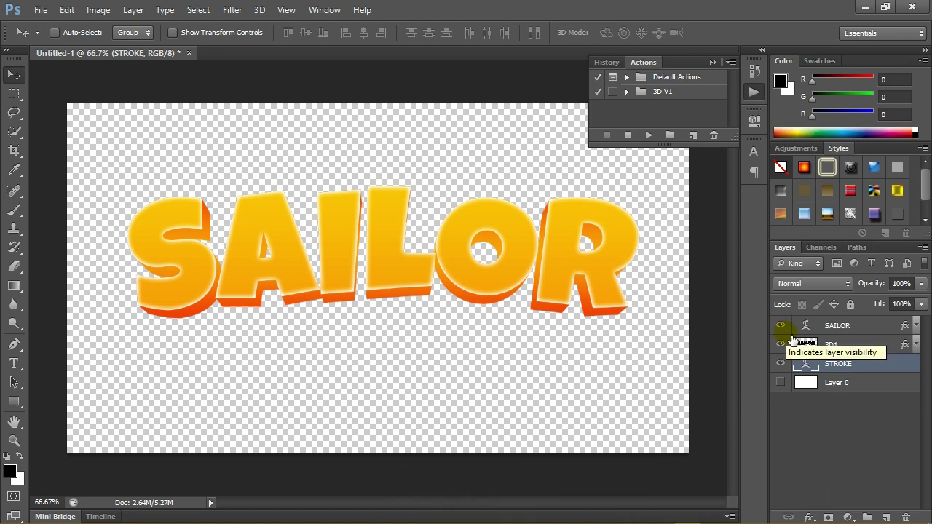
Step: Edit the STROKE text and try tracking values -5, 0 and -50
{"action": "key", "text": "t"}
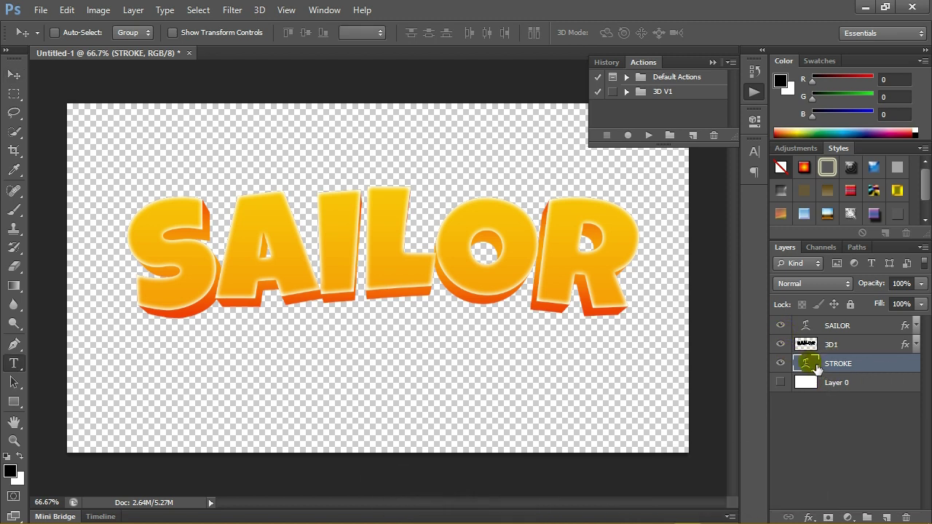
{"action": "double_click", "coordinate": [811, 367]}
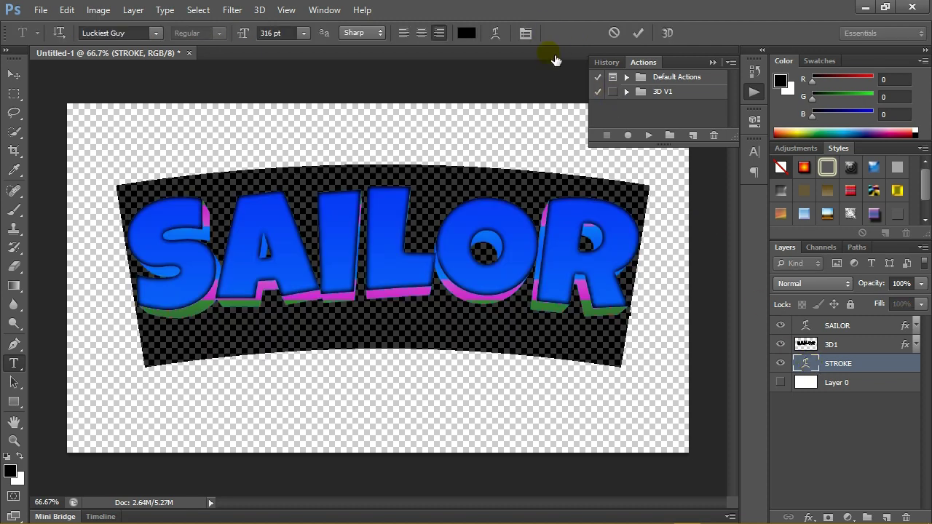
{"action": "left_click", "coordinate": [526, 33]}
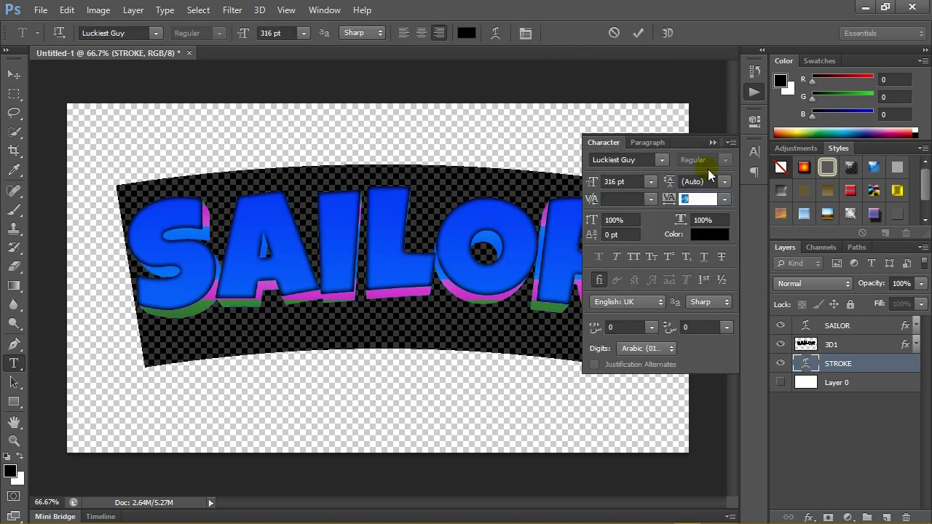
{"action": "left_click", "coordinate": [725, 199]}
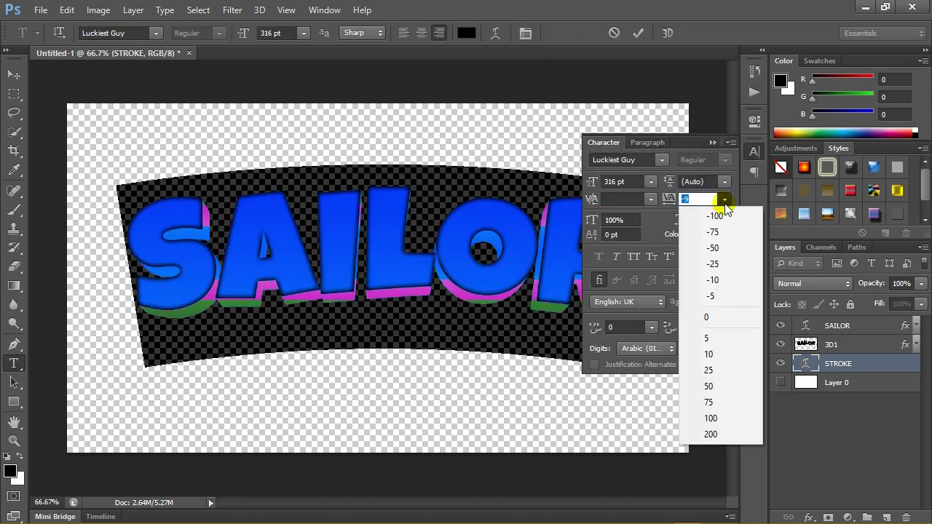
{"action": "left_click", "coordinate": [721, 295]}
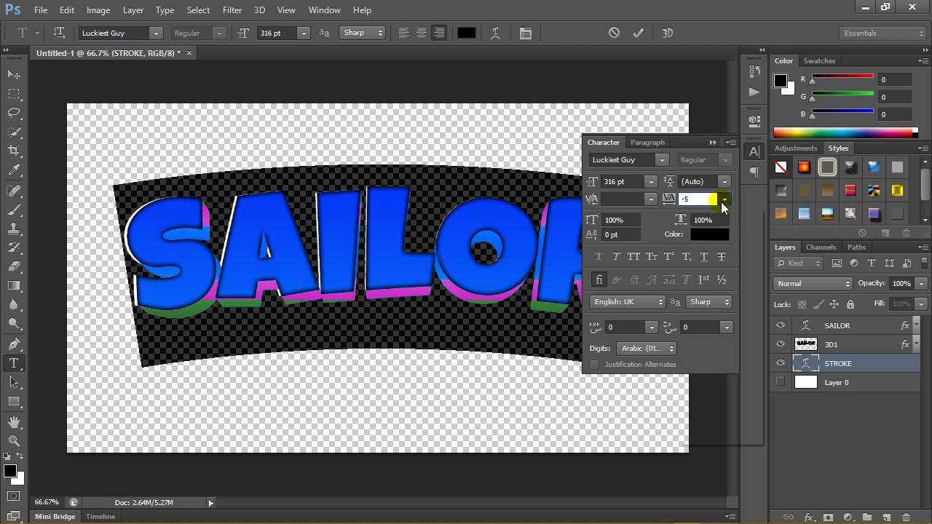
{"action": "left_click", "coordinate": [723, 200]}
{"action": "left_click", "coordinate": [716, 315]}
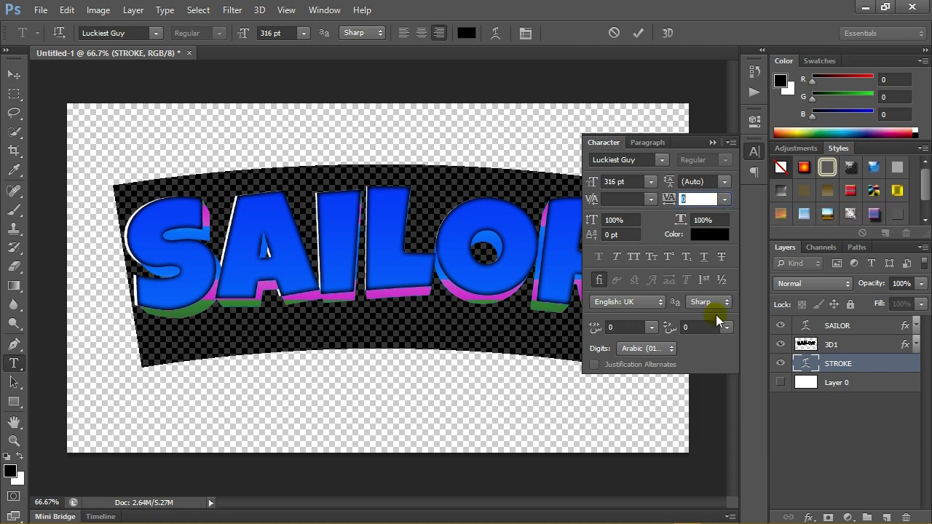
{"action": "left_click", "coordinate": [724, 199]}
{"action": "left_click", "coordinate": [718, 233]}
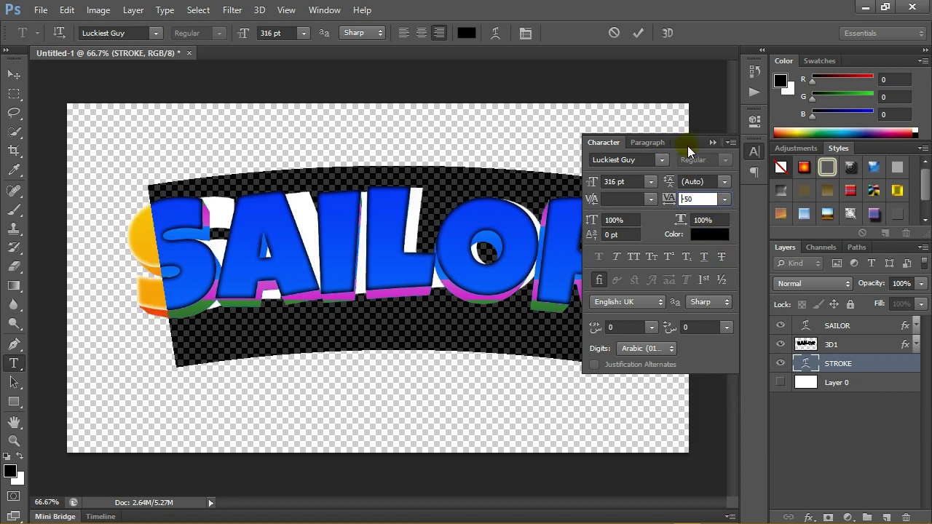
Step: Settle the STROKE text's tracking at -25 after trying -10, and commit the edit
{"action": "left_click_drag", "start_coordinate": [688, 145], "coordinate": [750, 242]}
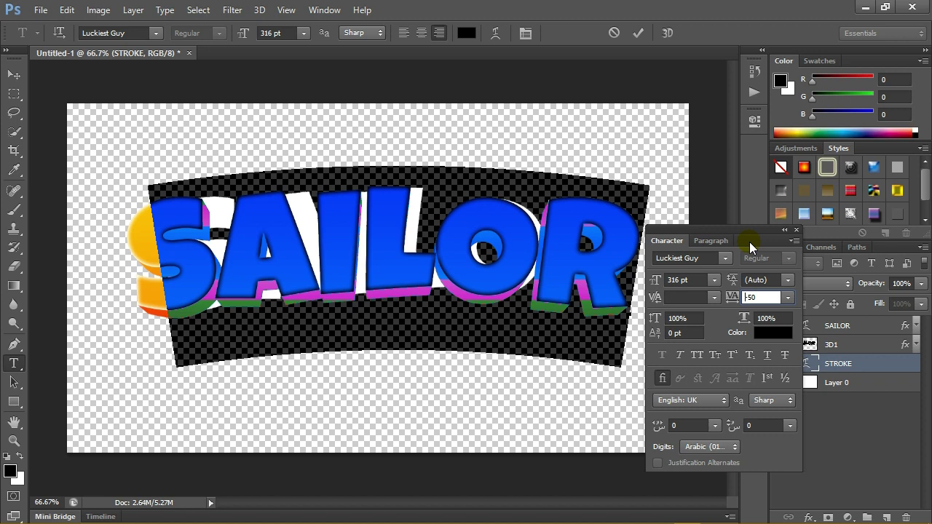
{"action": "left_click", "coordinate": [788, 299]}
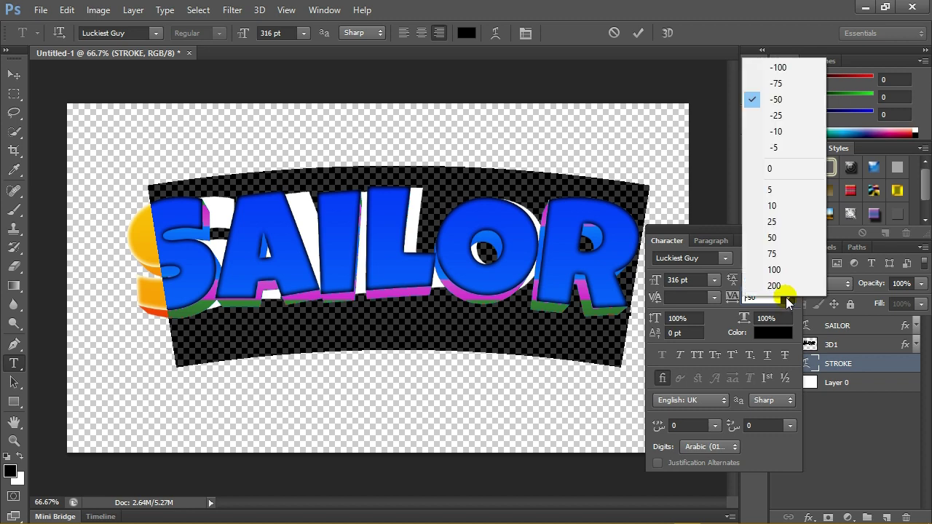
{"action": "left_click", "coordinate": [777, 116]}
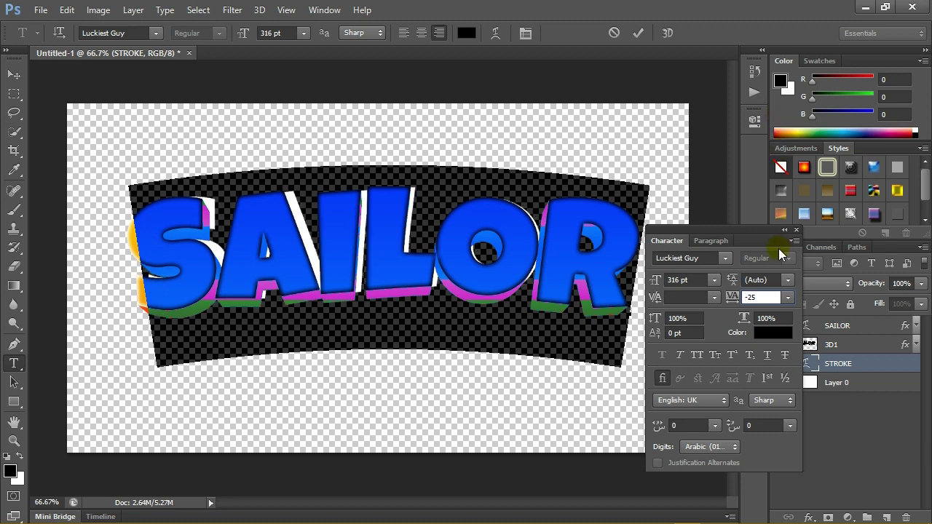
{"action": "left_click", "coordinate": [788, 298]}
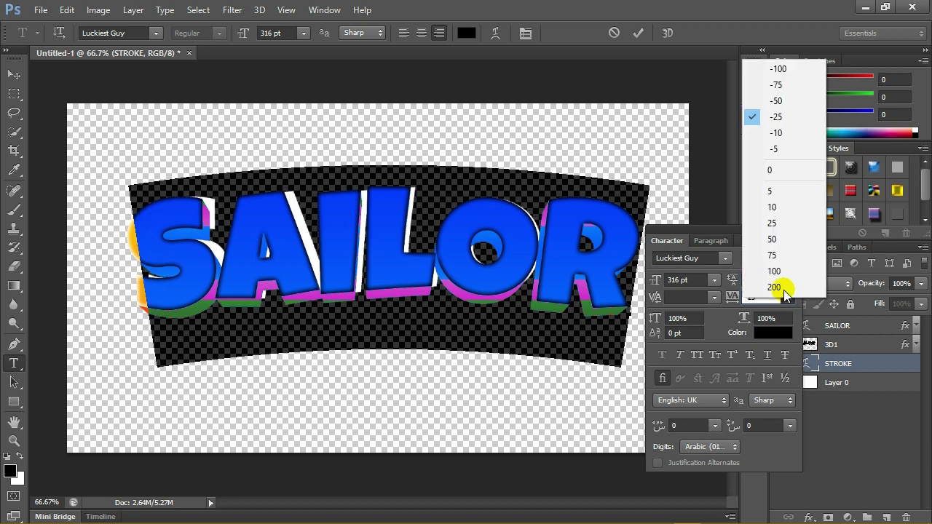
{"action": "left_click", "coordinate": [778, 133]}
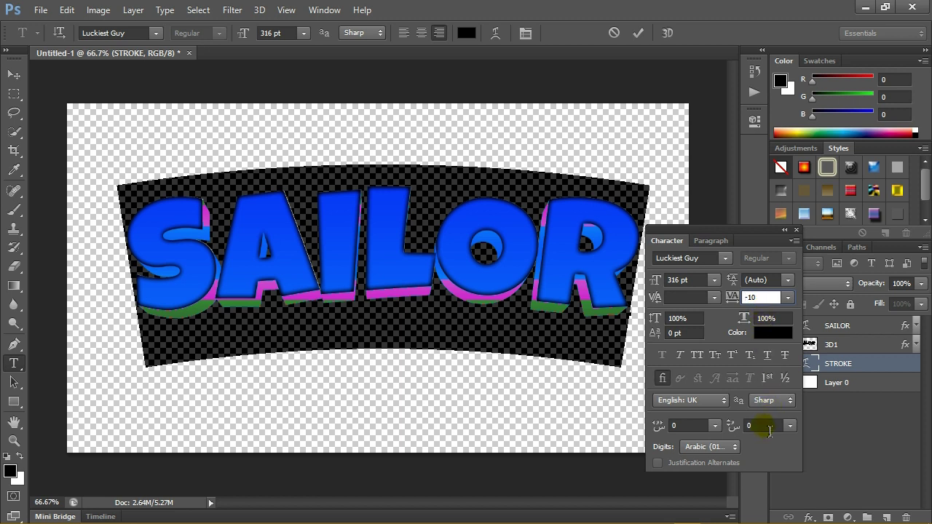
{"action": "left_click", "coordinate": [786, 298]}
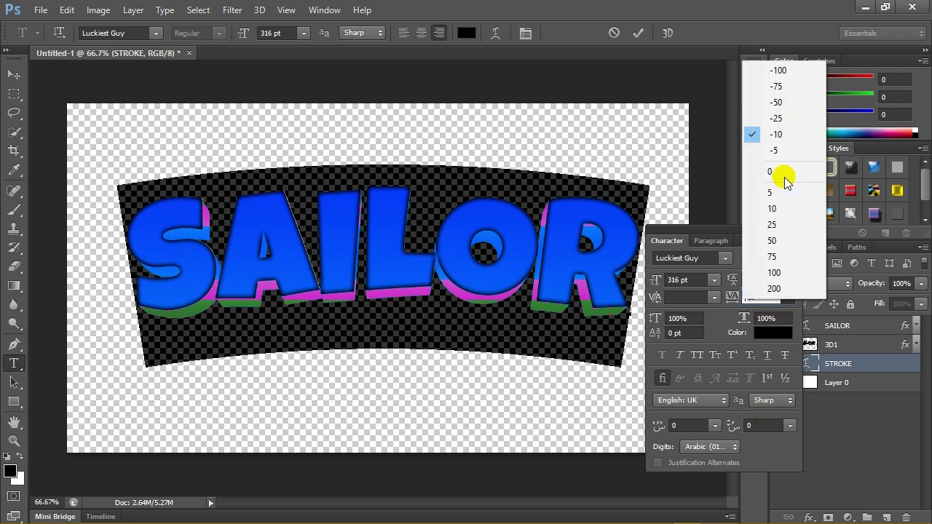
{"action": "left_click", "coordinate": [777, 119]}
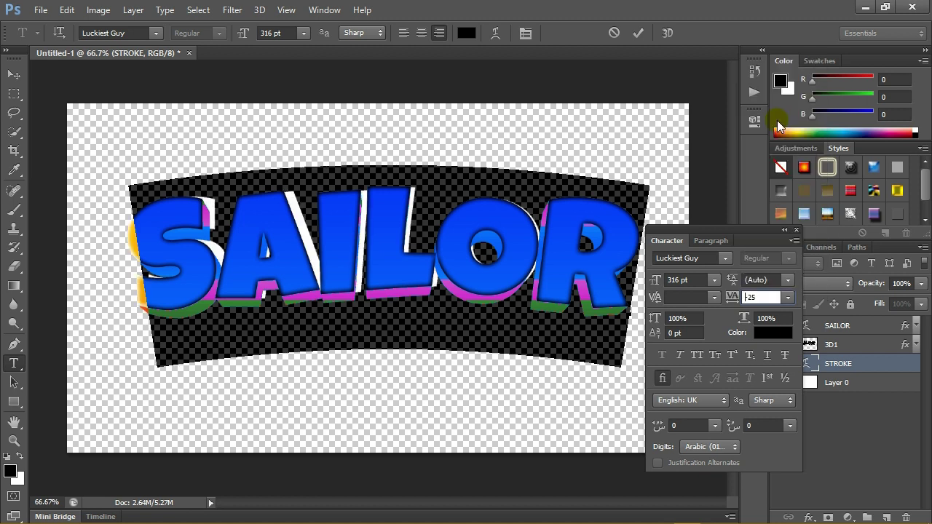
{"action": "left_click", "coordinate": [787, 231]}
{"action": "left_click", "coordinate": [16, 76]}
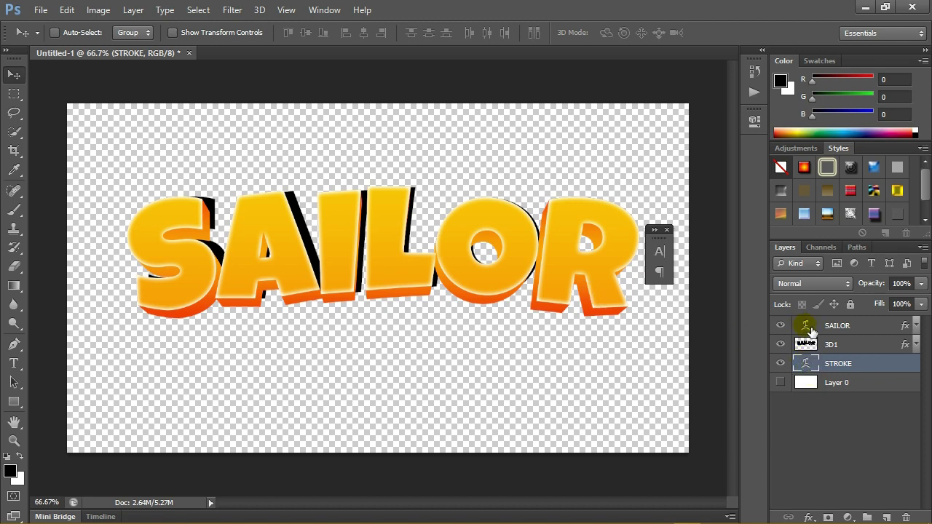
Step: Set the SAILOR text's tracking to -10 and commit it
{"action": "left_click", "coordinate": [812, 332]}
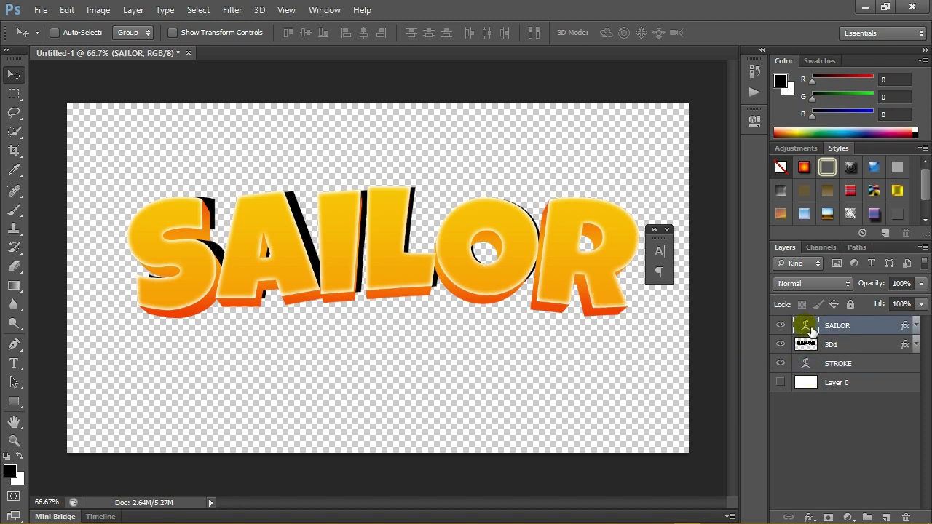
{"action": "double_click", "coordinate": [812, 332]}
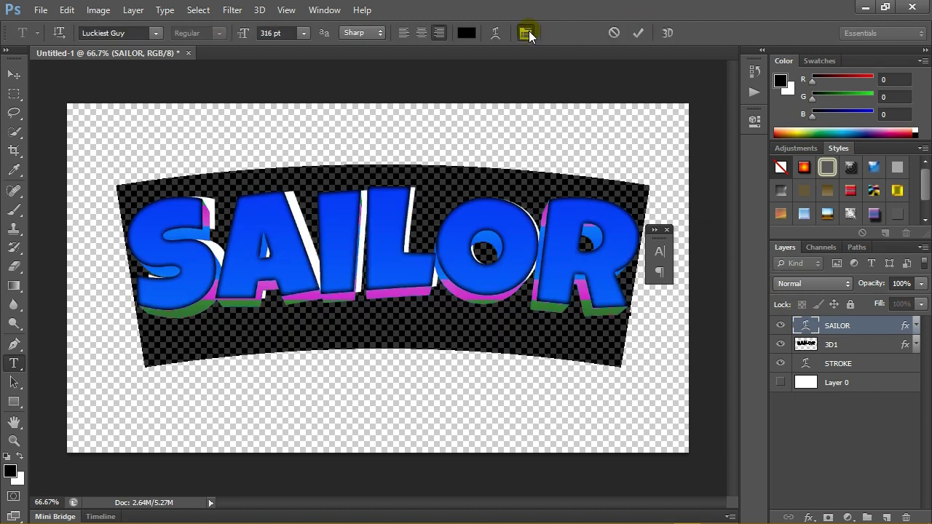
{"action": "left_click", "coordinate": [525, 33]}
{"action": "left_click", "coordinate": [631, 298]}
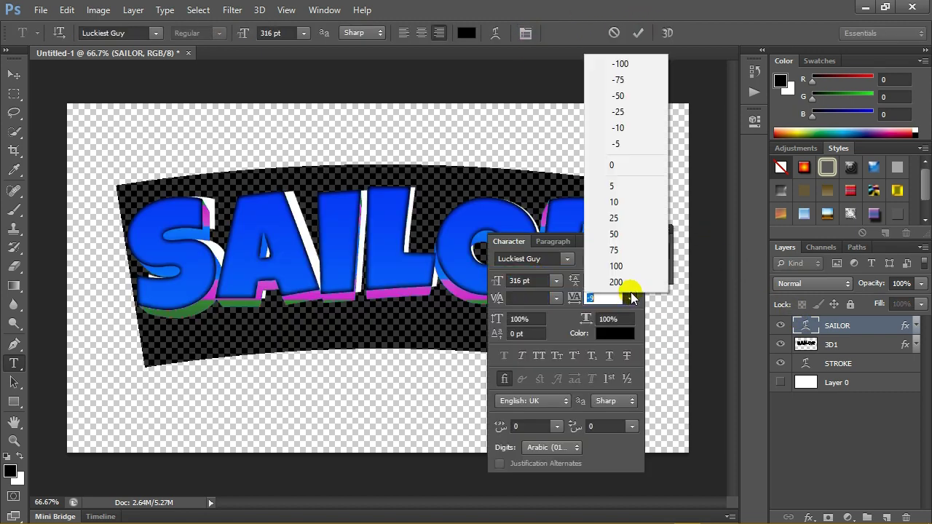
{"action": "left_click", "coordinate": [628, 127]}
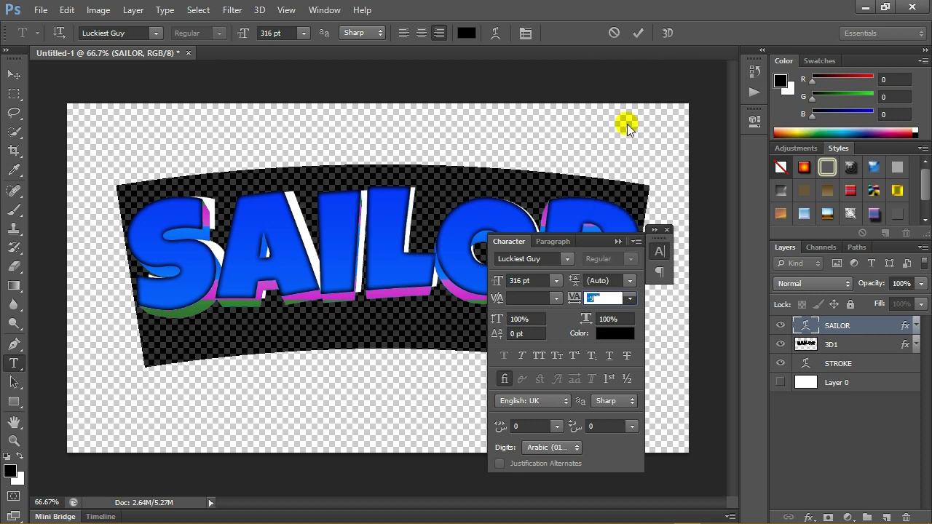
{"action": "left_click", "coordinate": [619, 242]}
{"action": "left_click", "coordinate": [14, 74]}
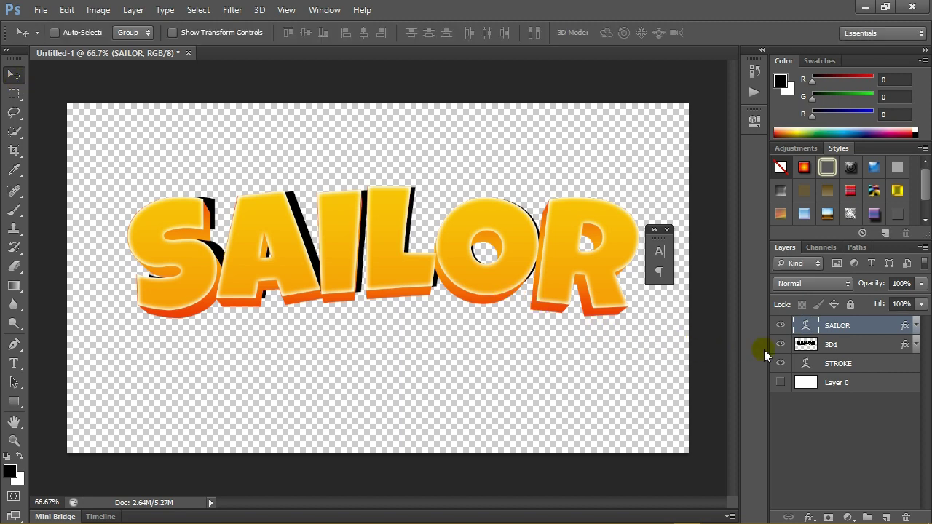
Step: Re-edit the SAILOR text to check its tracking, entering -25
{"action": "double_click", "coordinate": [816, 329]}
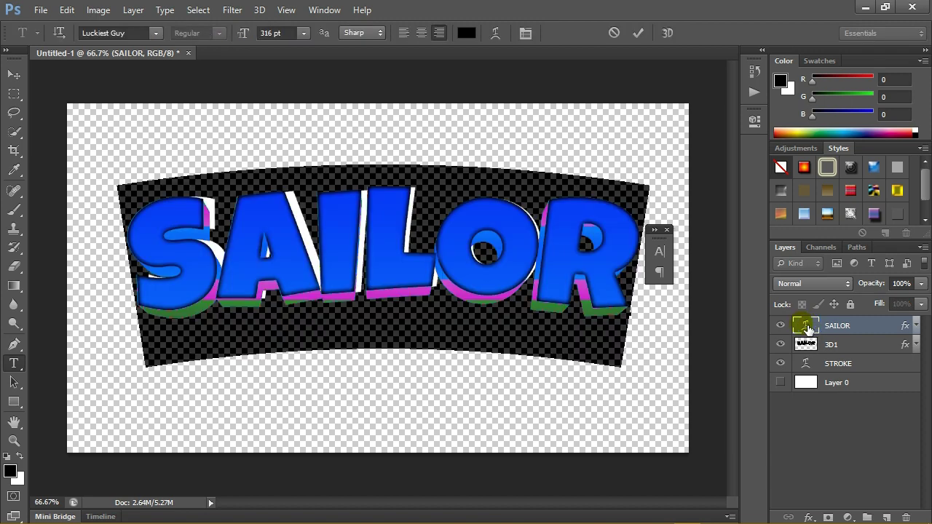
{"action": "left_click", "coordinate": [525, 34]}
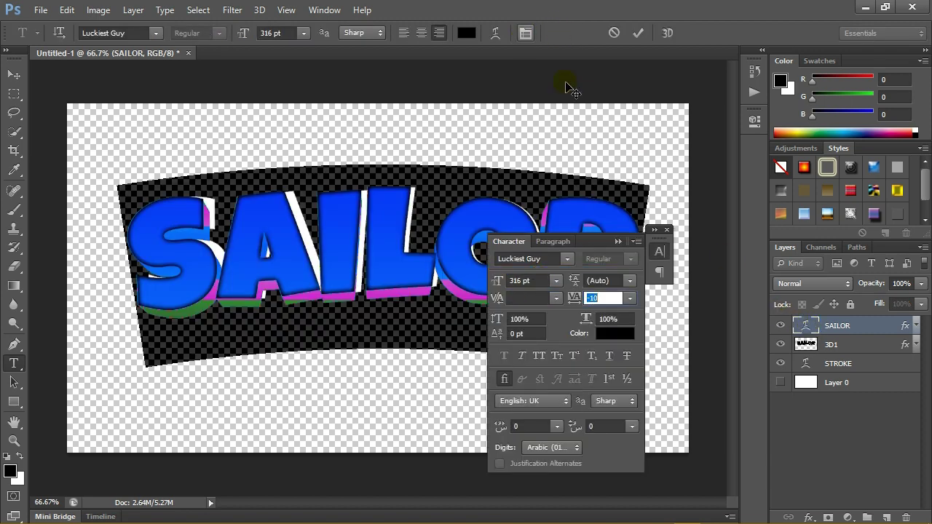
{"action": "key", "text": "ctrl+h"}
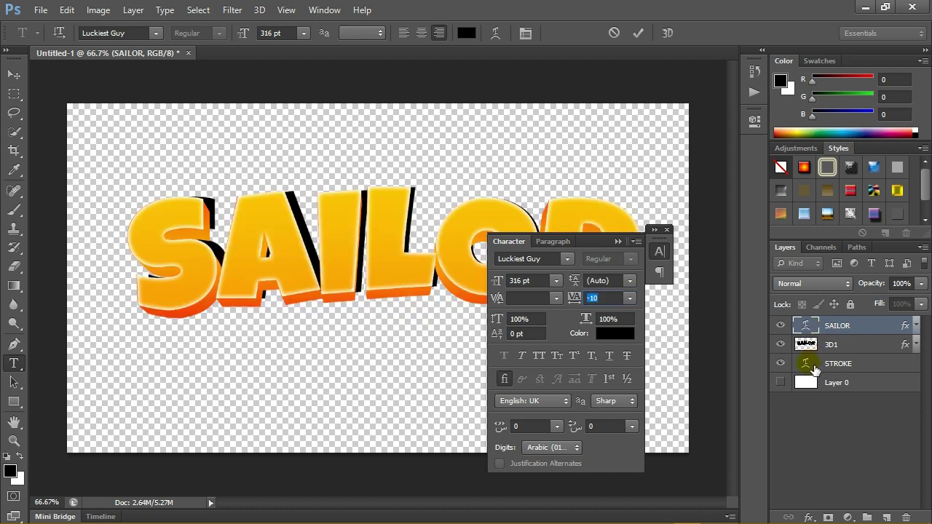
{"action": "type", "text": "-25"}
{"action": "key", "text": "Return"}
Step: Set the STROKE text's tracking to -15
{"action": "left_click", "coordinate": [814, 370]}
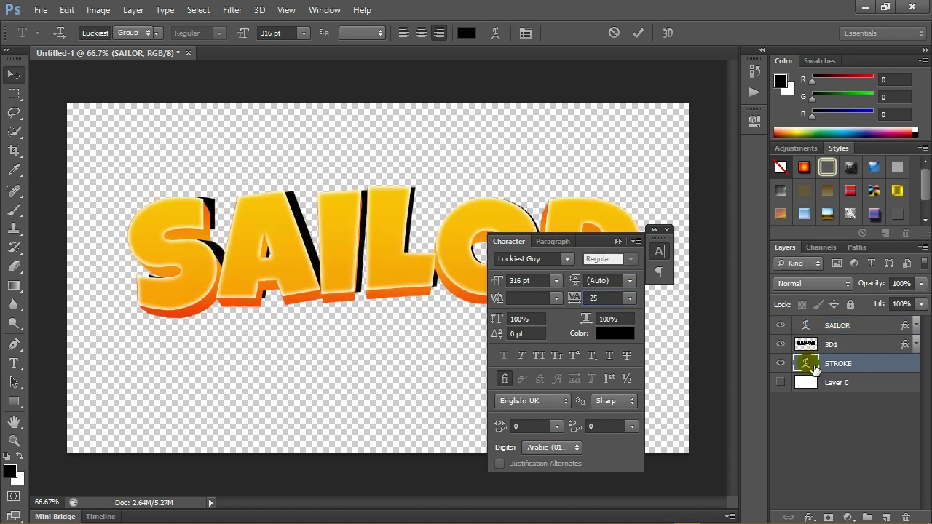
{"action": "key", "text": "ctrl"}
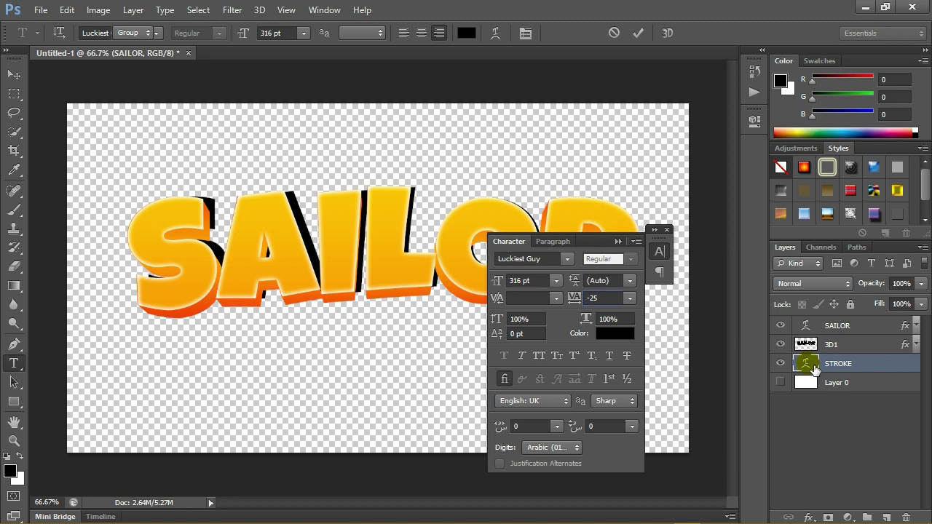
{"action": "double_click", "coordinate": [814, 370]}
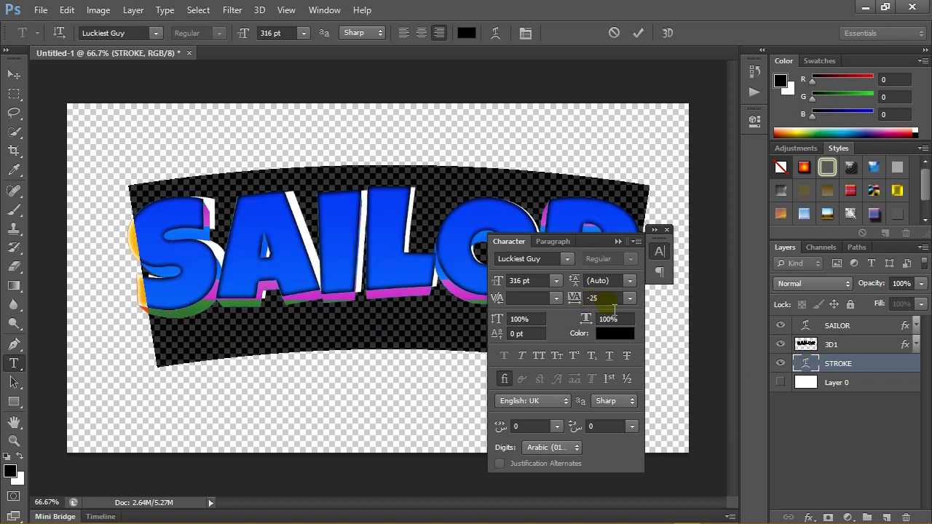
{"action": "left_click", "coordinate": [610, 303]}
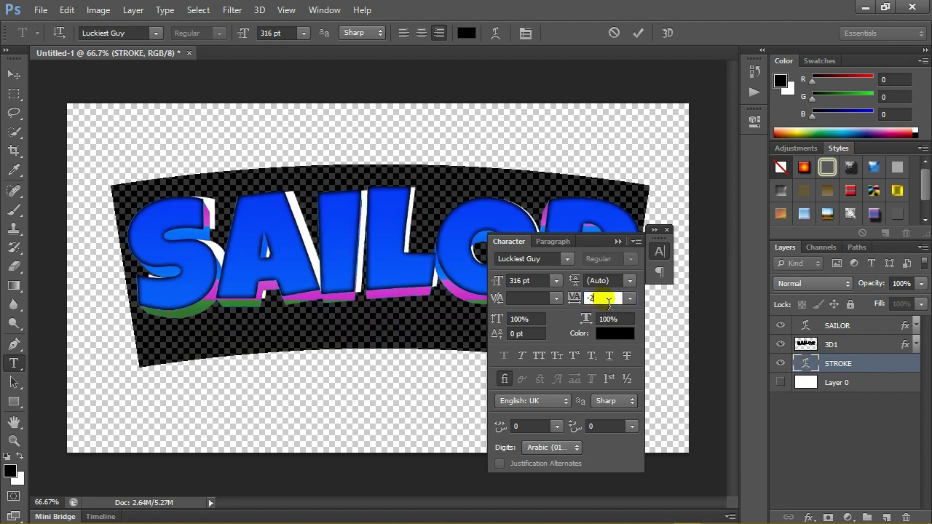
{"action": "key", "text": "BackSpace"}
{"action": "key", "text": "BackSpace"}
{"action": "type", "text": "15"}
{"action": "key", "text": "Return"}
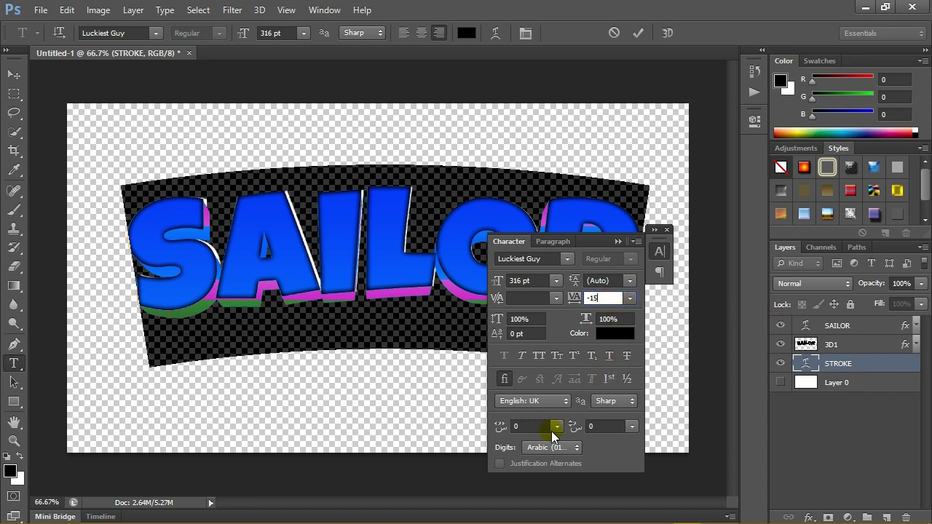
{"action": "left_click", "coordinate": [620, 241]}
Step: Commit the STROKE text, recheck its tracking, and convert the STROKE layer to a shape
{"action": "left_click", "coordinate": [14, 75]}
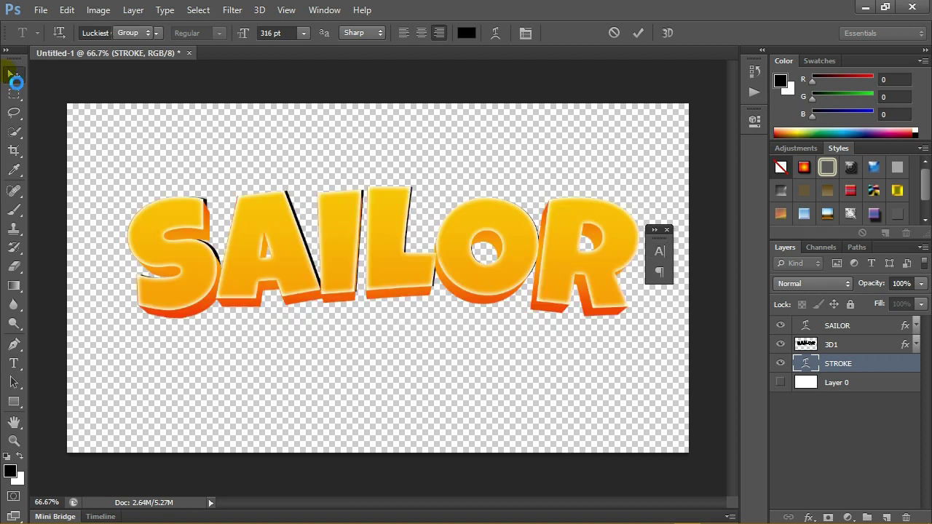
{"action": "left_click_drag", "start_coordinate": [658, 235], "coordinate": [662, 239]}
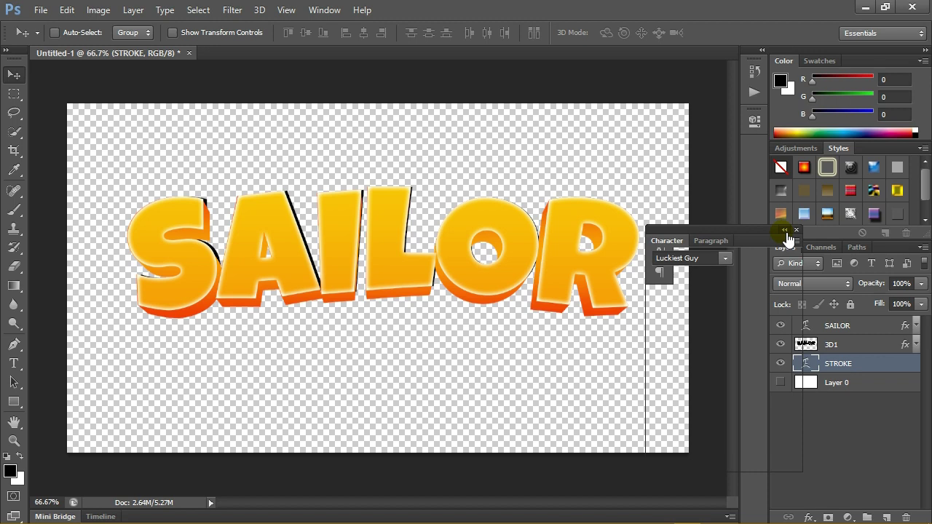
{"action": "left_click", "coordinate": [784, 231]}
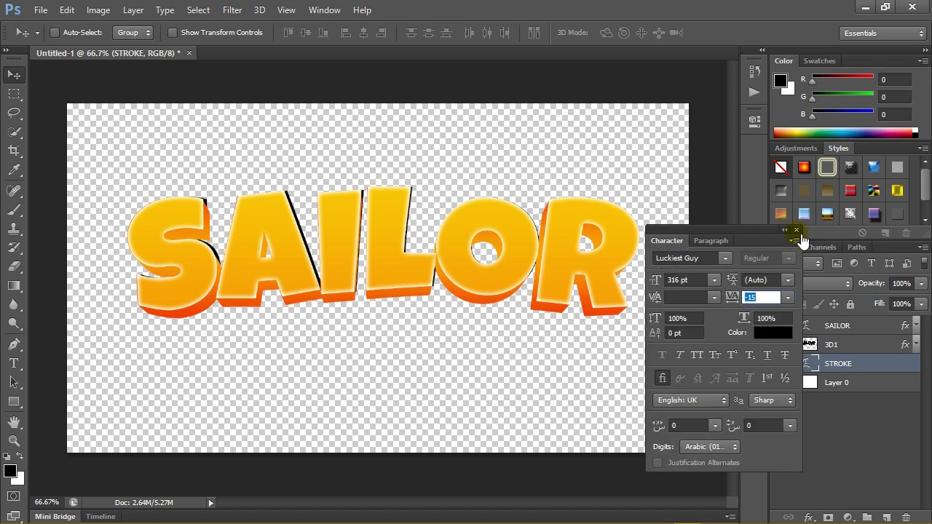
{"action": "left_click", "coordinate": [797, 234]}
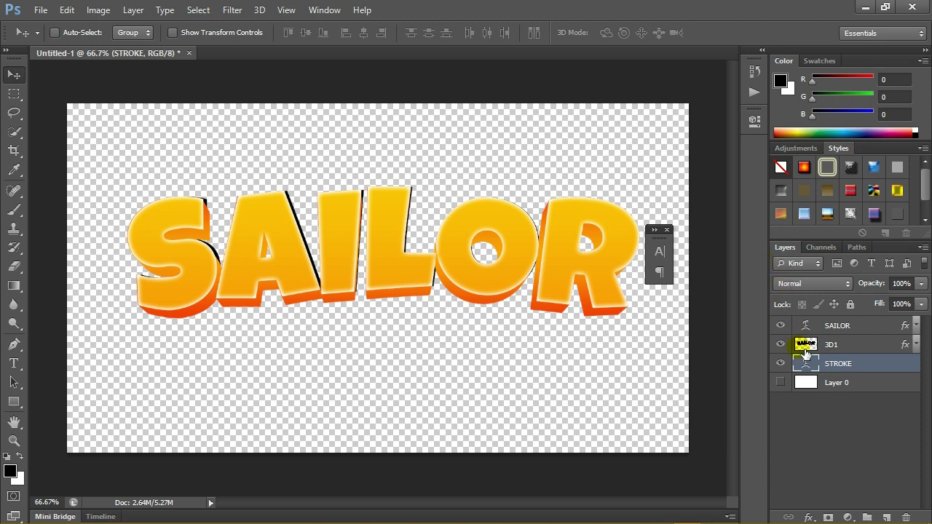
{"action": "right_click", "coordinate": [869, 365]}
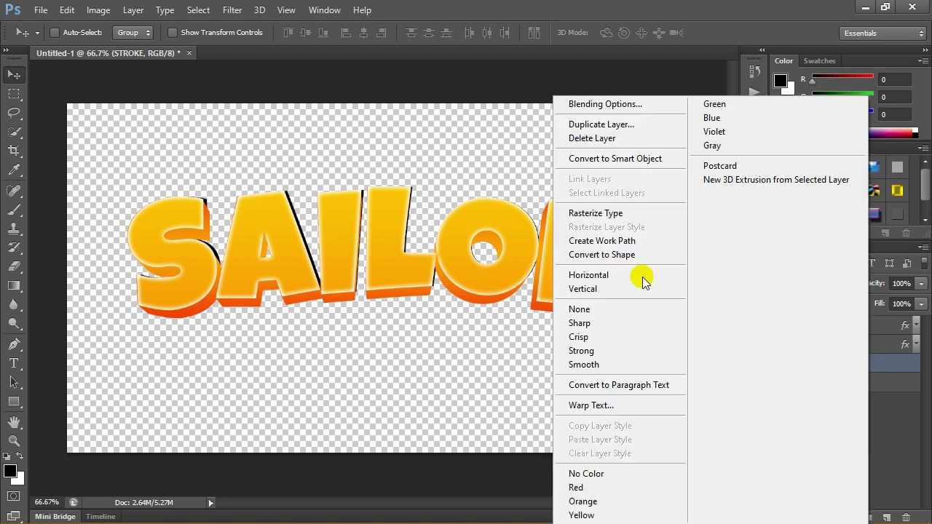
{"action": "left_click", "coordinate": [607, 257]}
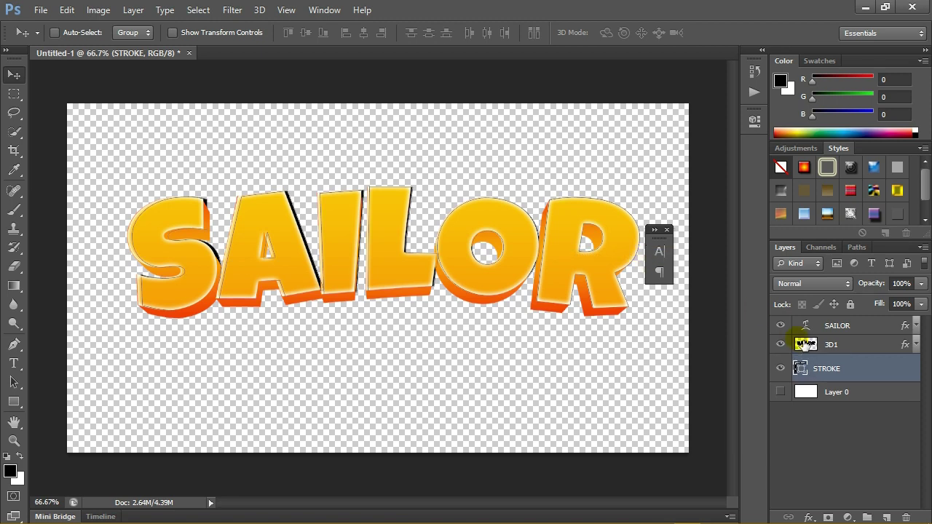
Step: Select all the STROKE shape's paths and make its stroke black
{"action": "left_click", "coordinate": [14, 382]}
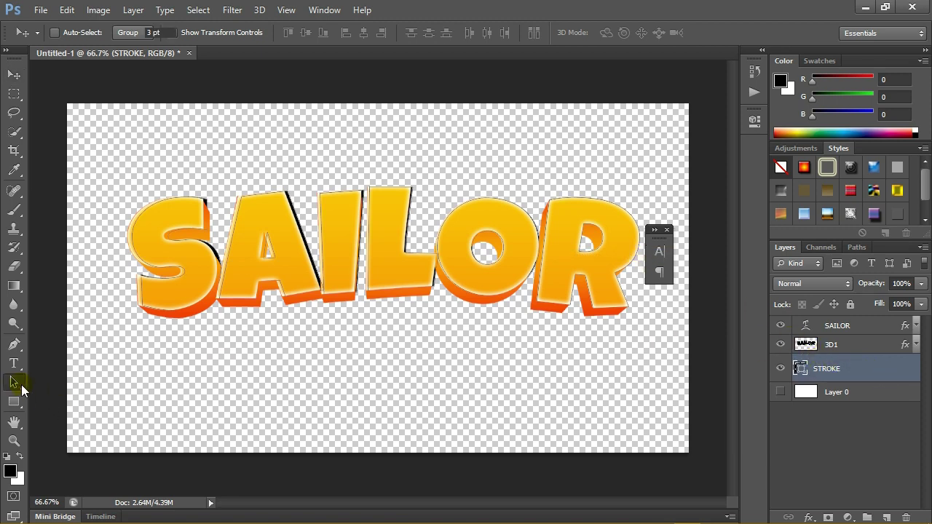
{"action": "mouse_move", "coordinate": [87, 177]}
{"action": "left_mouse_down"}
{"action": "mouse_move", "coordinate": [487, 344]}
{"action": "mouse_move", "coordinate": [679, 343]}
{"action": "left_mouse_up"}
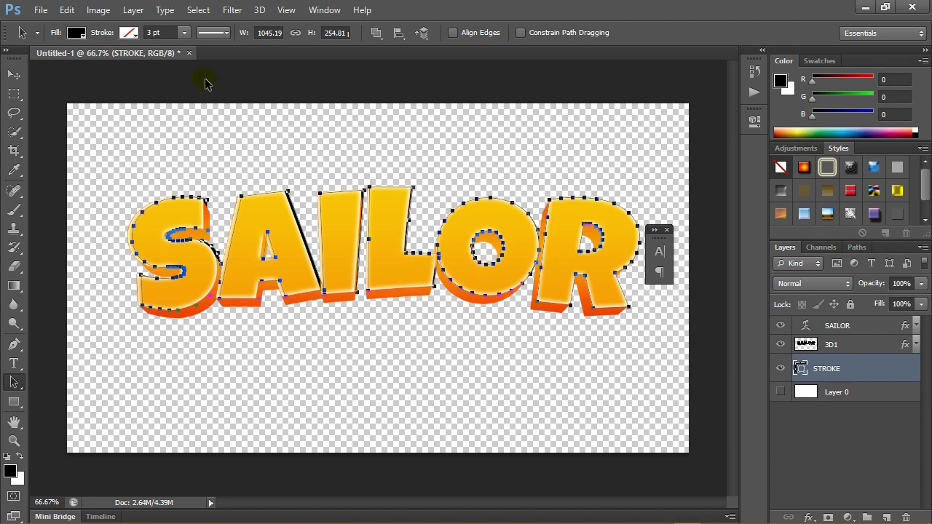
{"action": "left_click", "coordinate": [127, 32]}
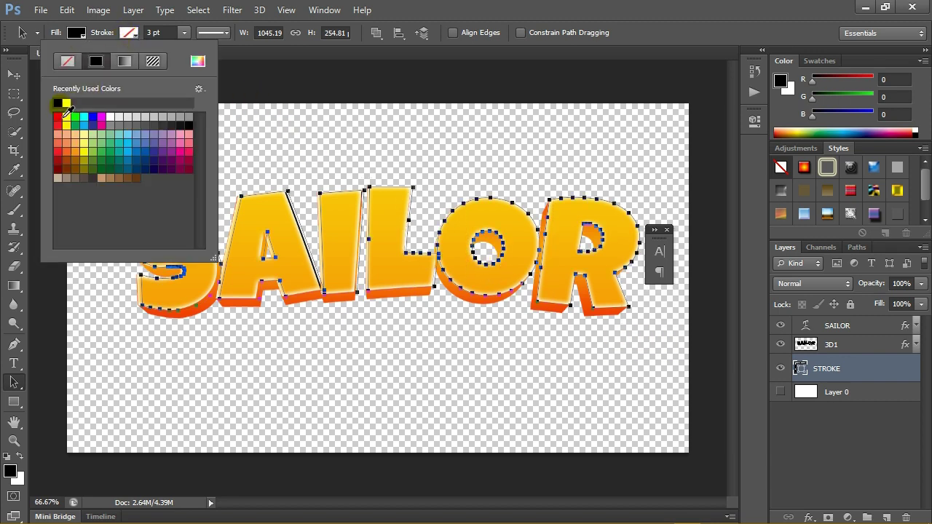
{"action": "left_click", "coordinate": [66, 103]}
{"action": "left_click", "coordinate": [66, 103]}
{"action": "left_click", "coordinate": [228, 32]}
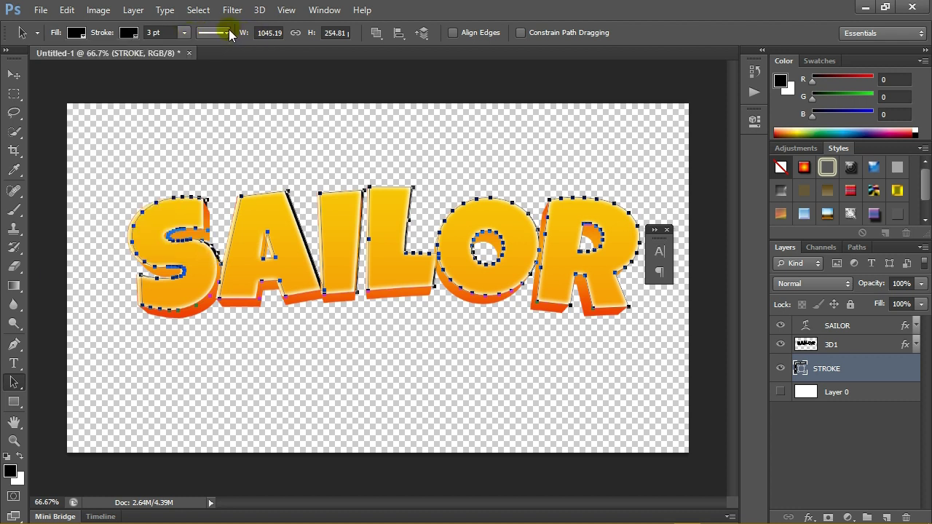
Step: Align the 3 pt stroke outside the path with round caps and round corners
{"action": "left_click", "coordinate": [228, 33]}
{"action": "left_click", "coordinate": [176, 185]}
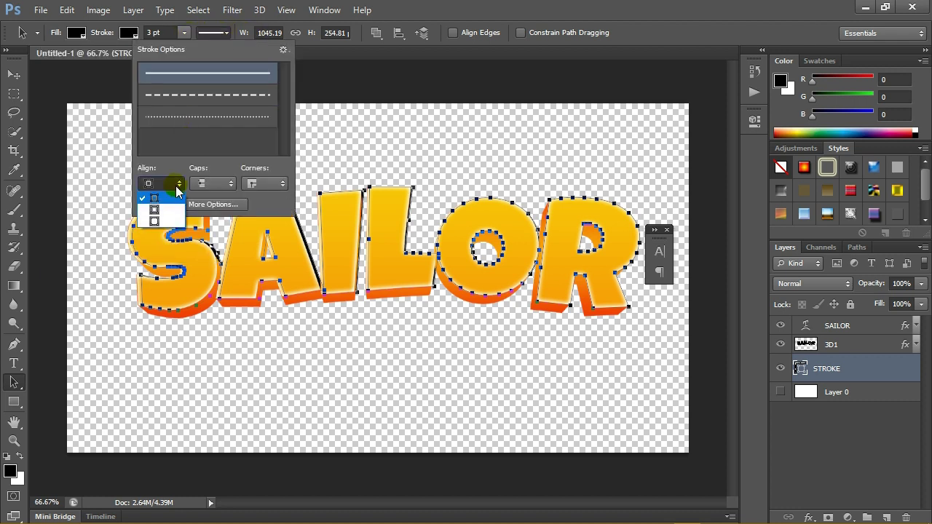
{"action": "left_click", "coordinate": [161, 217]}
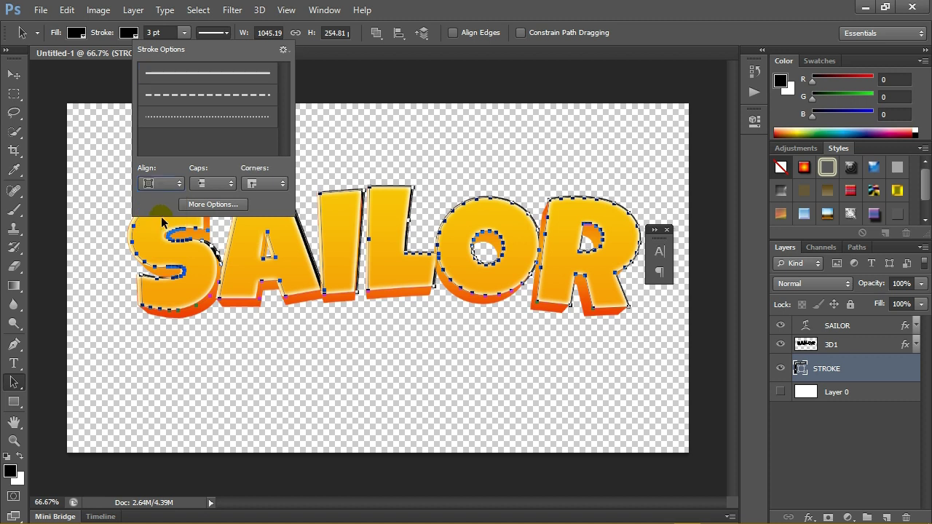
{"action": "left_click", "coordinate": [219, 183]}
{"action": "left_click", "coordinate": [216, 212]}
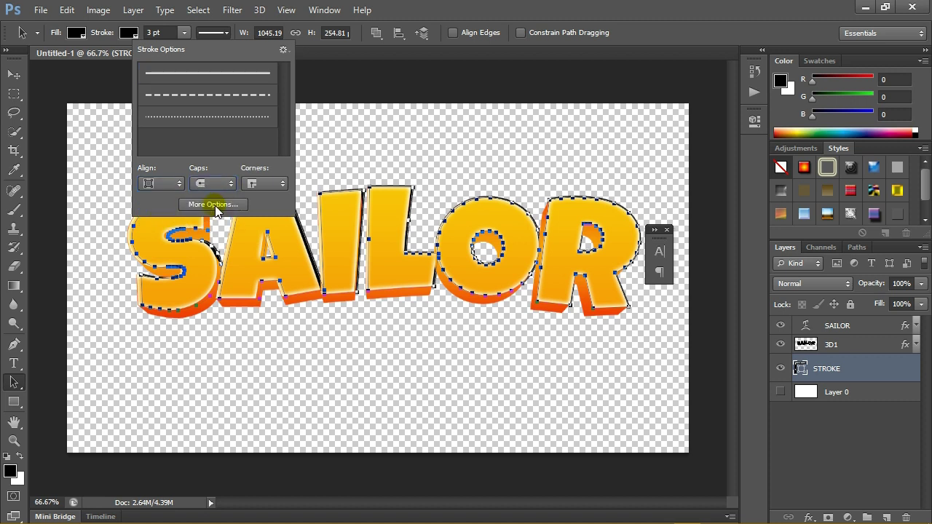
{"action": "left_click", "coordinate": [220, 184]}
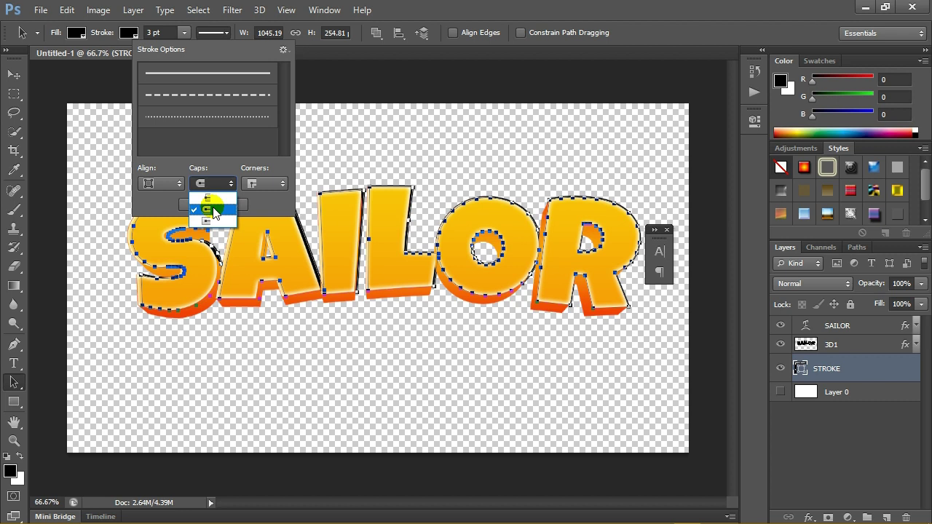
{"action": "left_click", "coordinate": [215, 211]}
{"action": "left_click", "coordinate": [262, 184]}
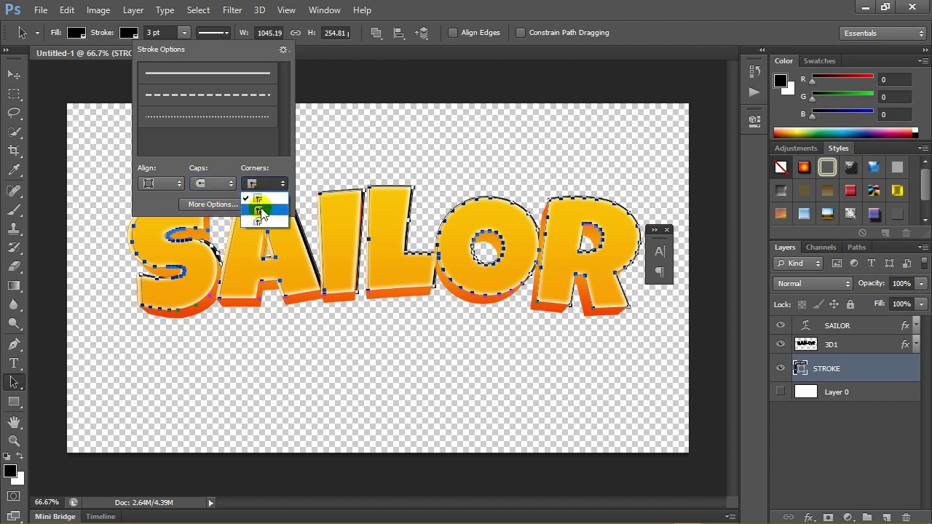
{"action": "left_click", "coordinate": [260, 211]}
{"action": "left_click", "coordinate": [185, 33]}
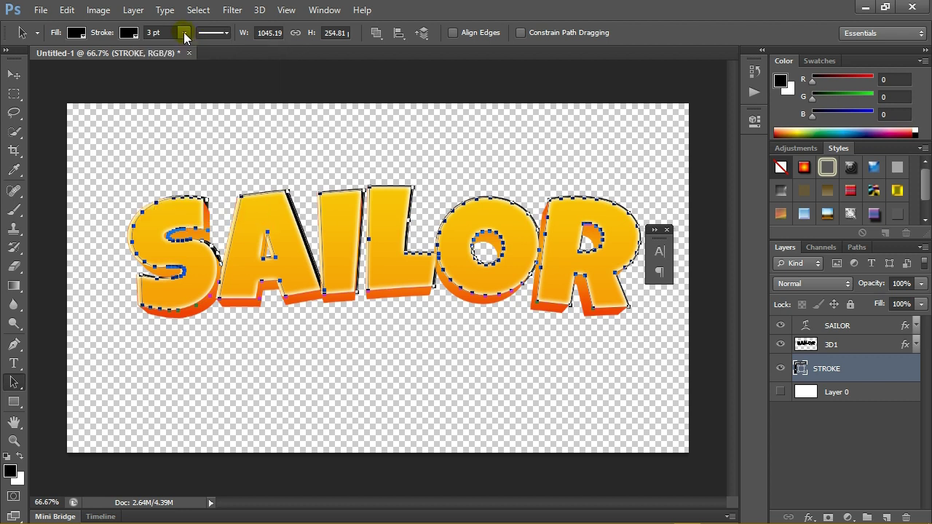
Step: Widen the STROKE shape's black outline around SAILOR to 26.90 pt
{"action": "left_click_drag", "start_coordinate": [175, 52], "coordinate": [201, 49]}
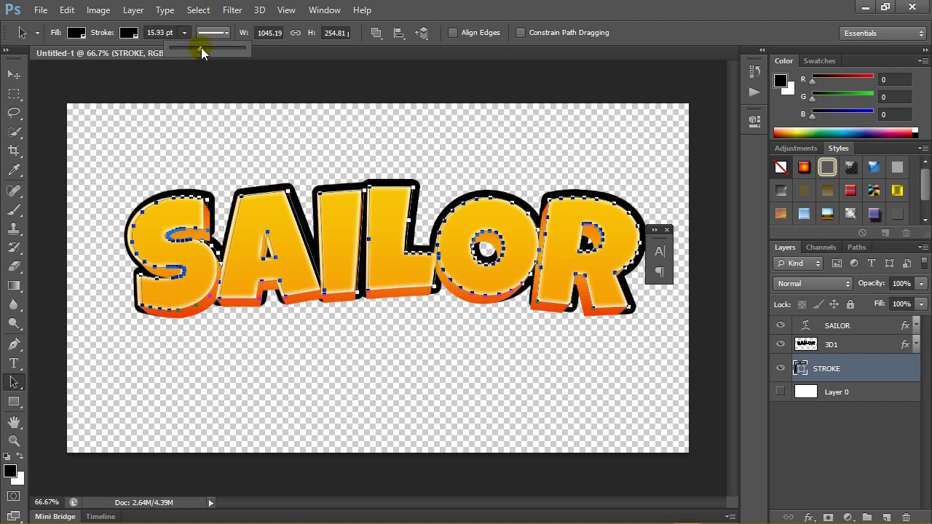
{"action": "left_click_drag", "start_coordinate": [201, 47], "coordinate": [209, 48]}
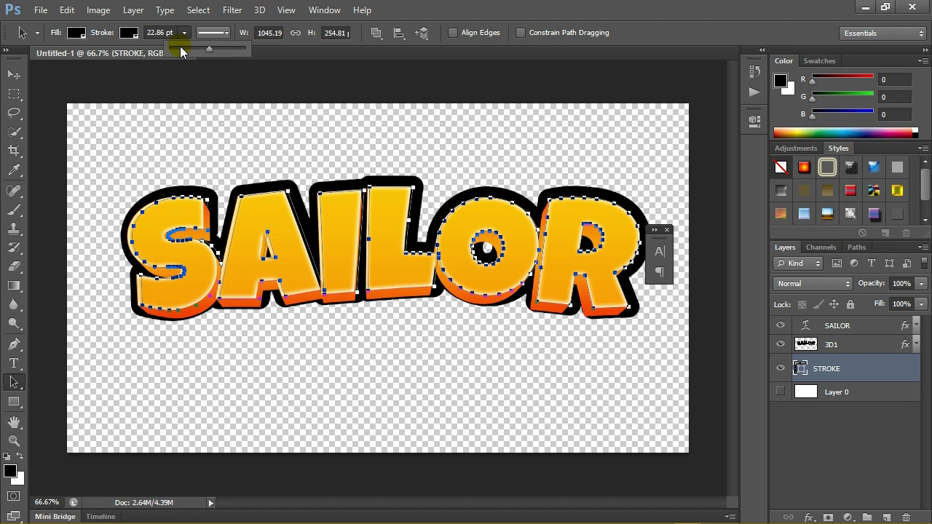
{"action": "left_click", "coordinate": [13, 74]}
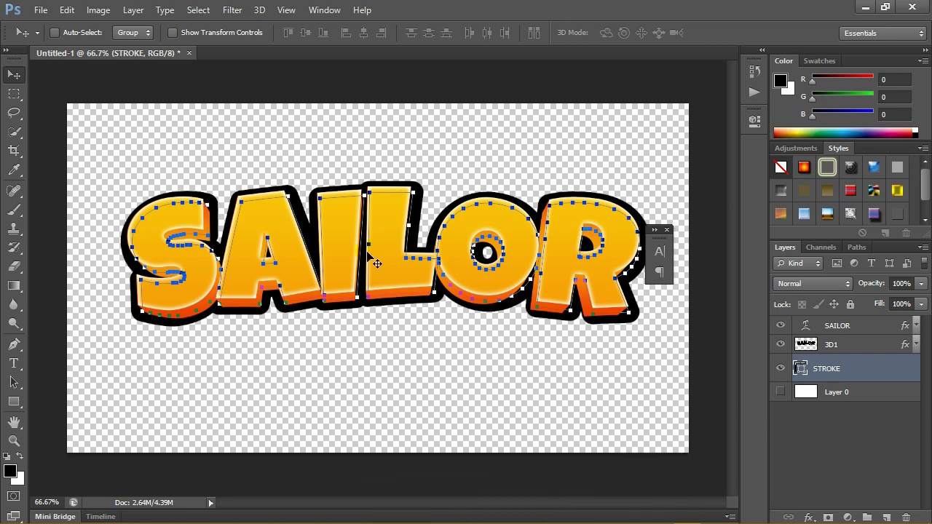
{"action": "left_click", "coordinate": [14, 382]}
{"action": "left_click", "coordinate": [184, 32]}
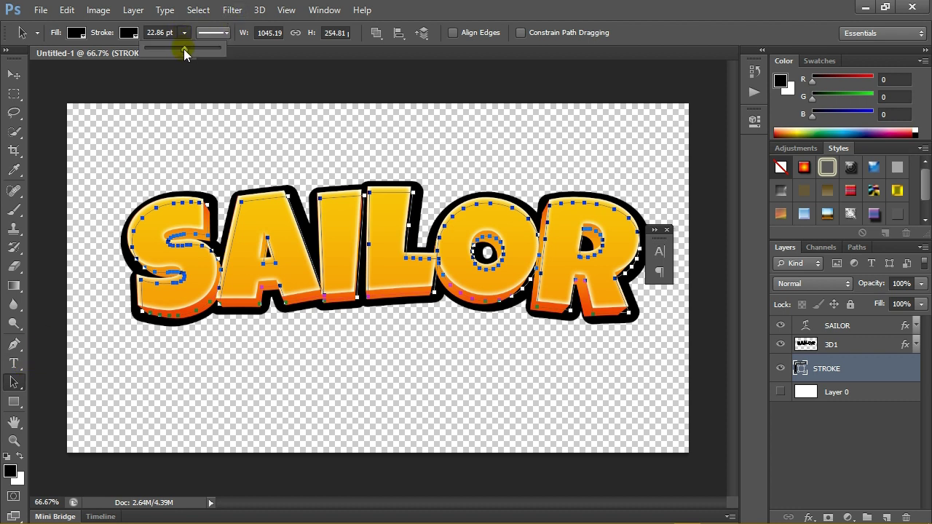
{"action": "left_click_drag", "start_coordinate": [185, 48], "coordinate": [190, 48]}
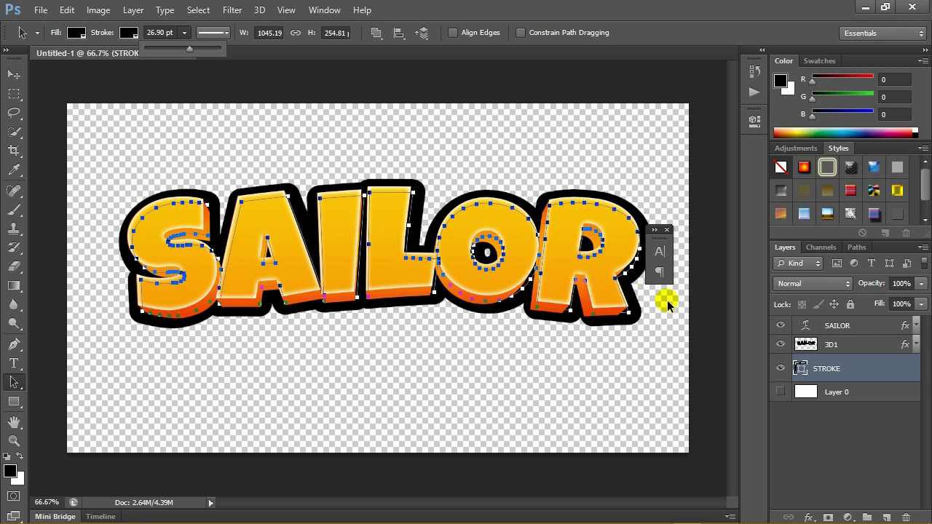
{"action": "left_click", "coordinate": [12, 138]}
{"action": "left_click", "coordinate": [14, 74]}
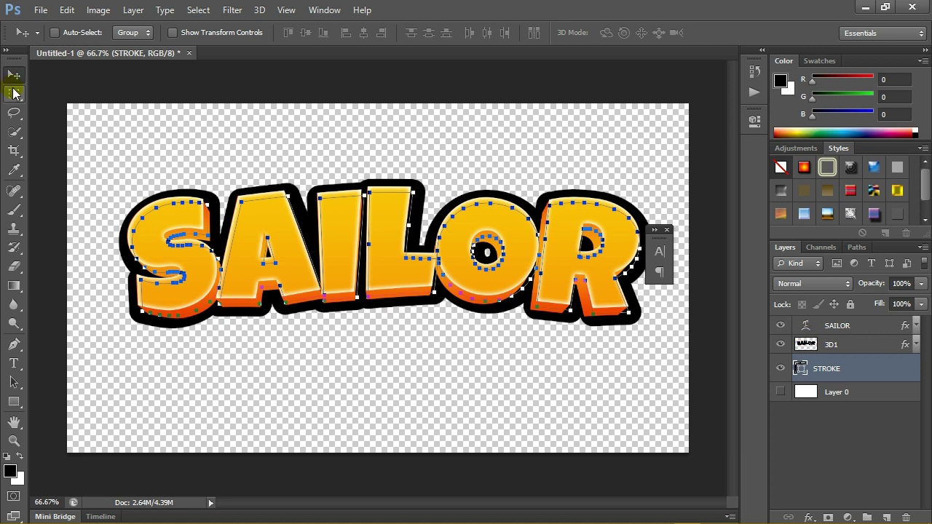
Step: Select the SAILOR and 3D1 layers and briefly toggle the orange extrusion's visibility
{"action": "left_click", "coordinate": [18, 95]}
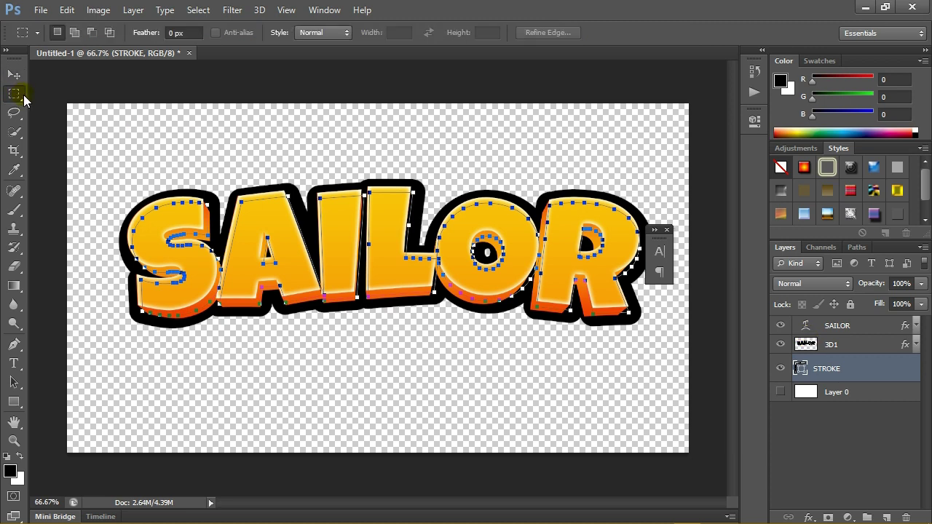
{"action": "left_click", "coordinate": [861, 332]}
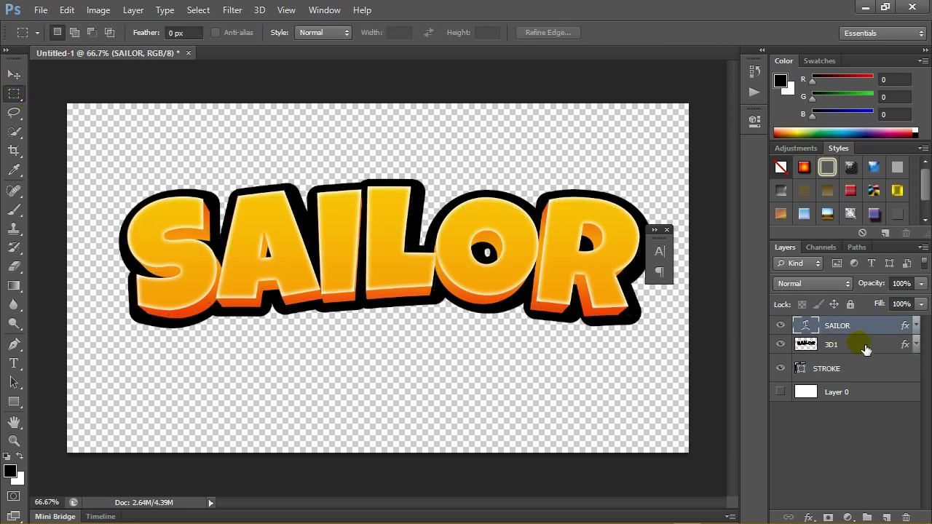
{"action": "left_click", "coordinate": [852, 347]}
{"action": "left_click", "coordinate": [784, 346]}
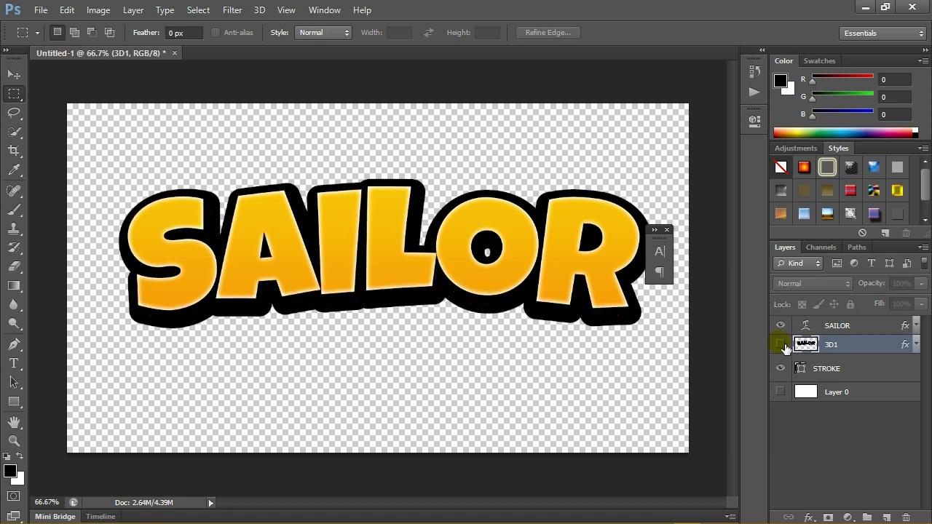
{"action": "left_click", "coordinate": [784, 347]}
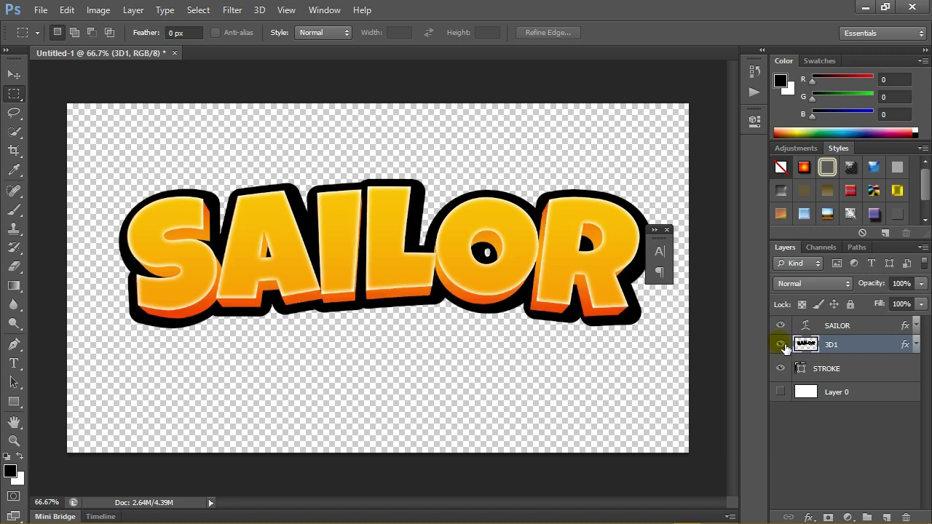
Step: Select the STROKE layer and hide the SAILOR and 3D1 layers
{"action": "left_click", "coordinate": [845, 371]}
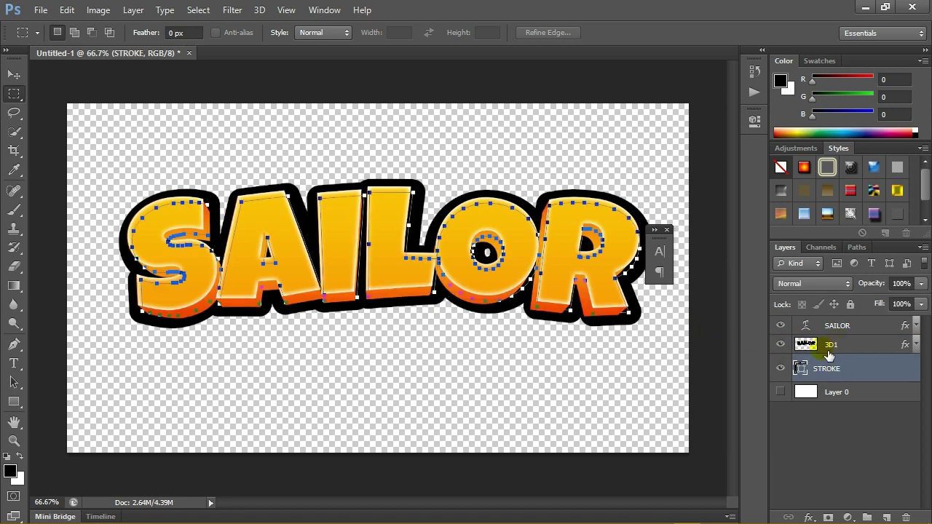
{"action": "left_click", "coordinate": [780, 325]}
{"action": "left_click", "coordinate": [782, 345]}
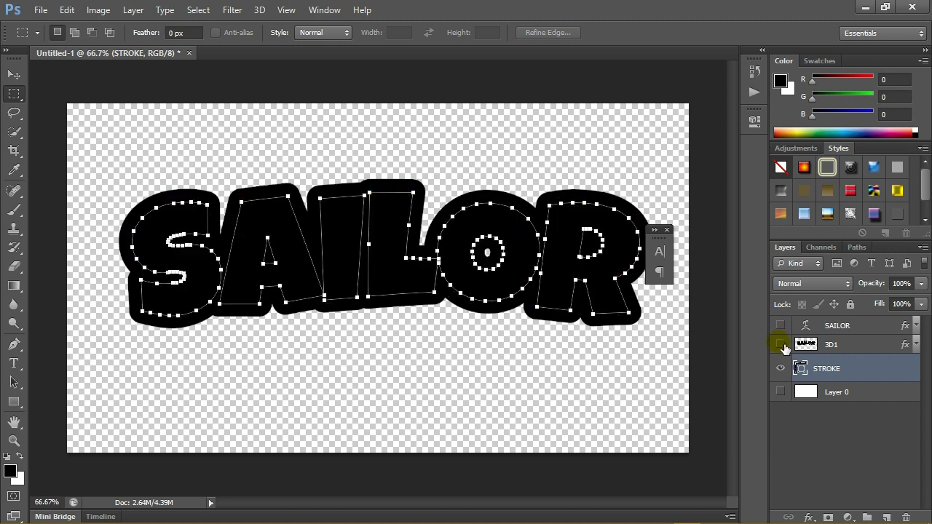
{"action": "left_click", "coordinate": [14, 382]}
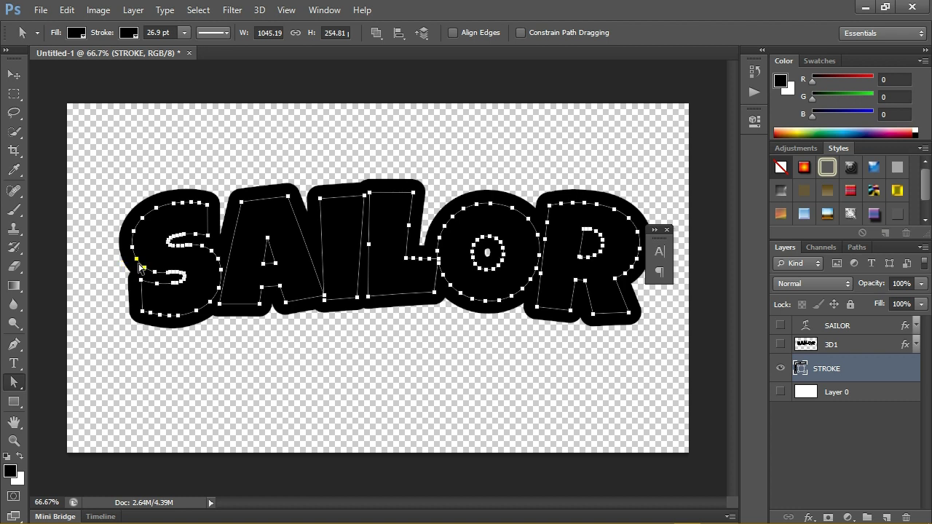
{"action": "left_click", "coordinate": [240, 335]}
{"action": "left_click", "coordinate": [207, 306]}
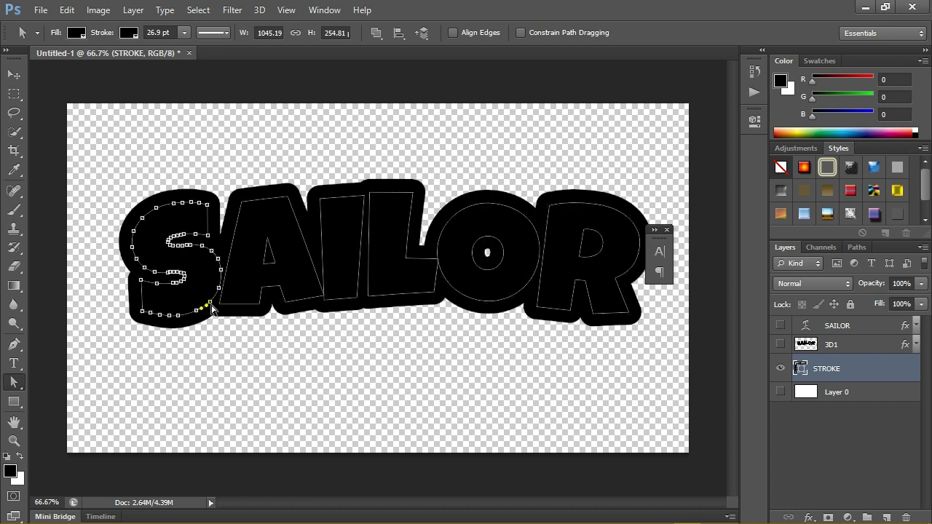
{"action": "left_click", "coordinate": [297, 311]}
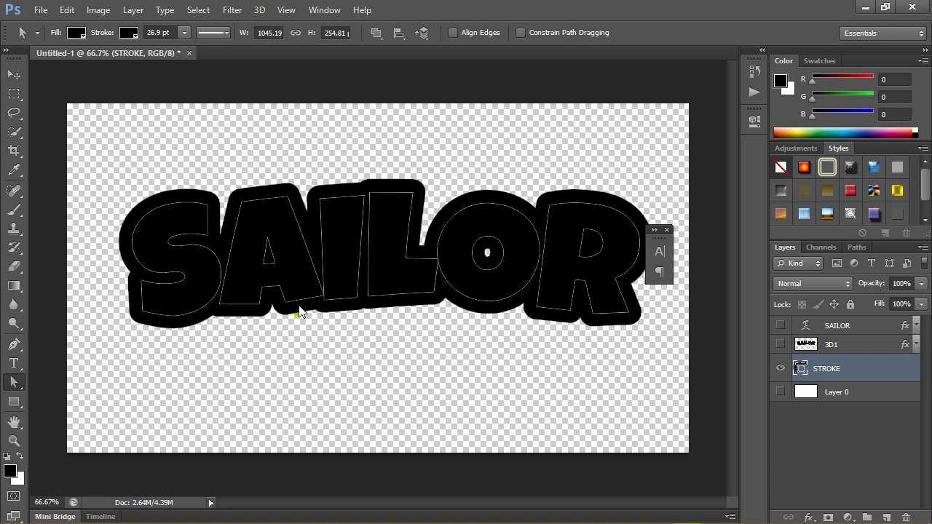
{"action": "left_click", "coordinate": [301, 298]}
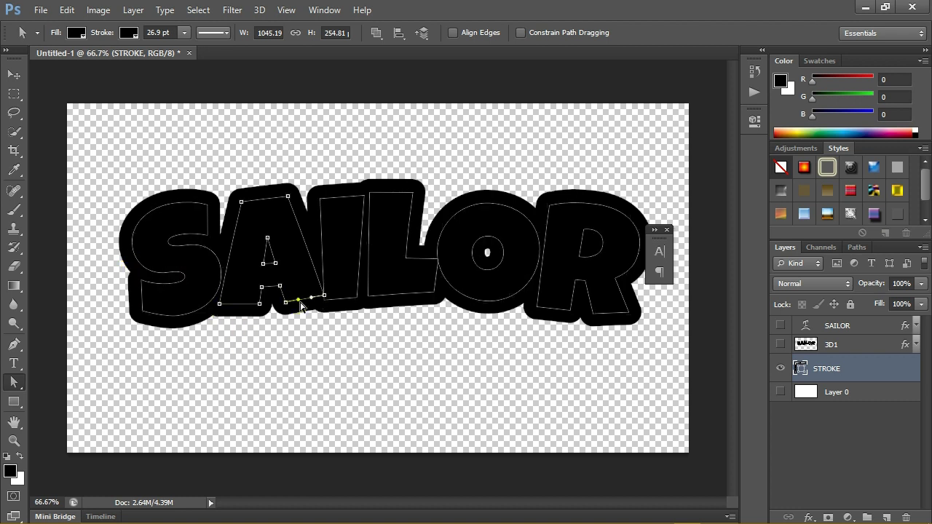
{"action": "left_click", "coordinate": [354, 300]}
{"action": "left_click", "coordinate": [398, 301]}
{"action": "left_click", "coordinate": [473, 301]}
{"action": "left_click", "coordinate": [550, 312]}
{"action": "left_click", "coordinate": [566, 343]}
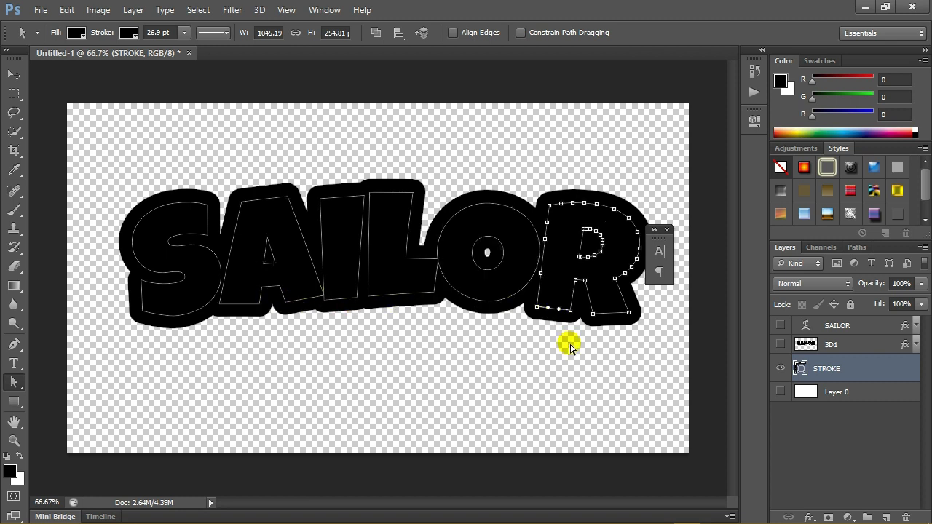
{"action": "left_click", "coordinate": [434, 313]}
{"action": "left_click", "coordinate": [148, 317]}
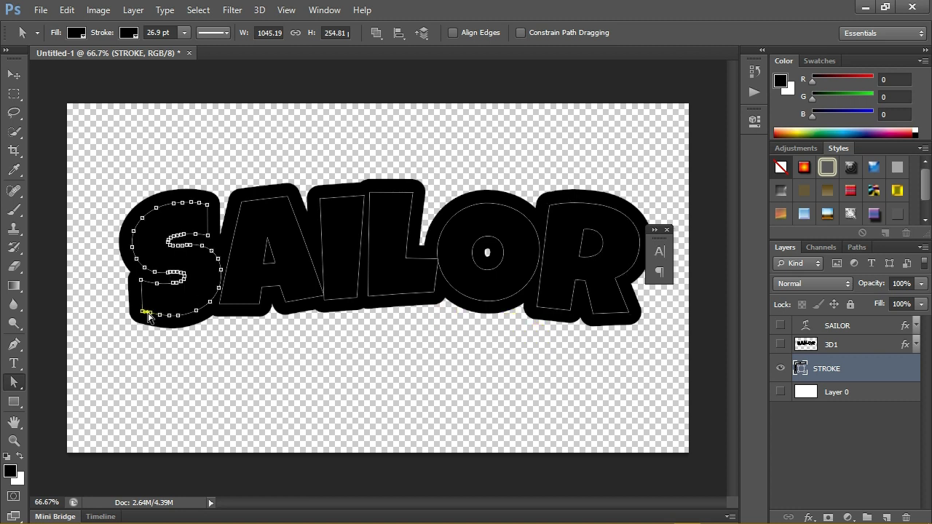
{"action": "left_click", "coordinate": [181, 320]}
{"action": "left_click", "coordinate": [40, 10]}
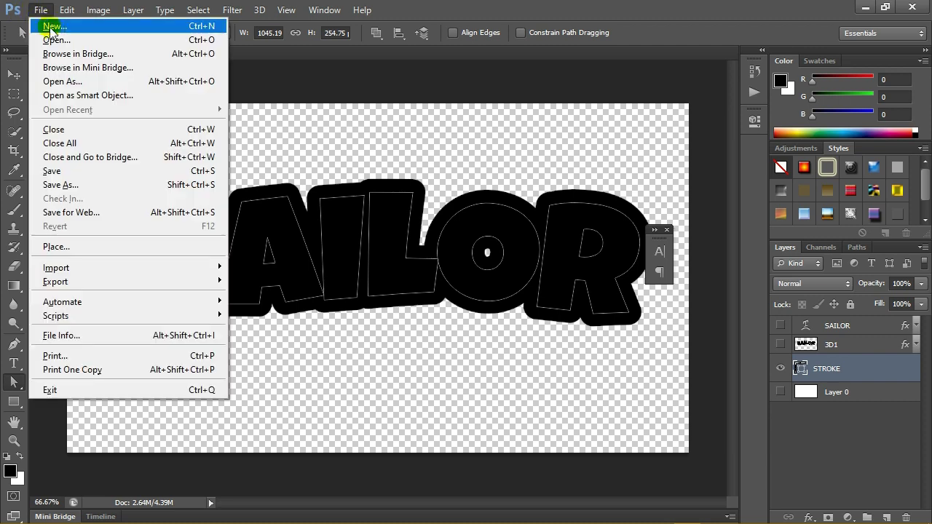
{"action": "left_click", "coordinate": [109, 23]}
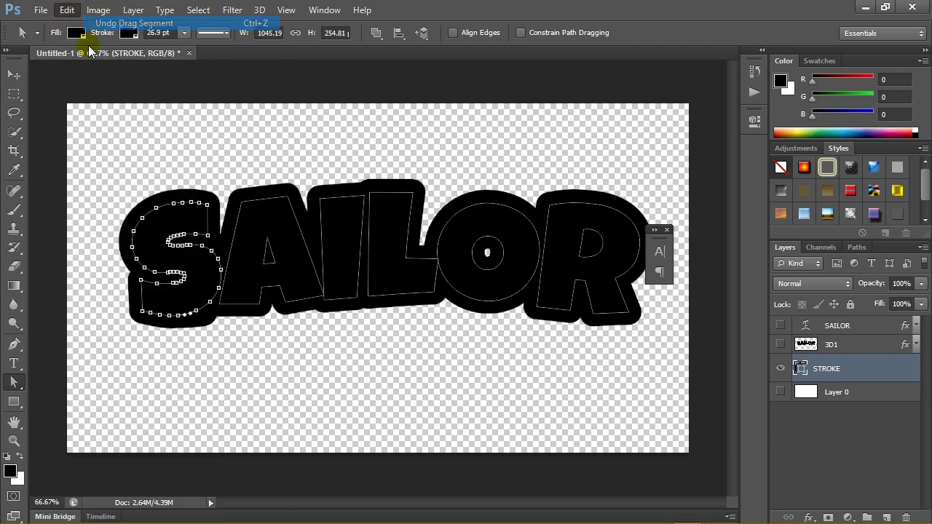
{"action": "left_click", "coordinate": [13, 383]}
{"action": "left_click", "coordinate": [58, 392]}
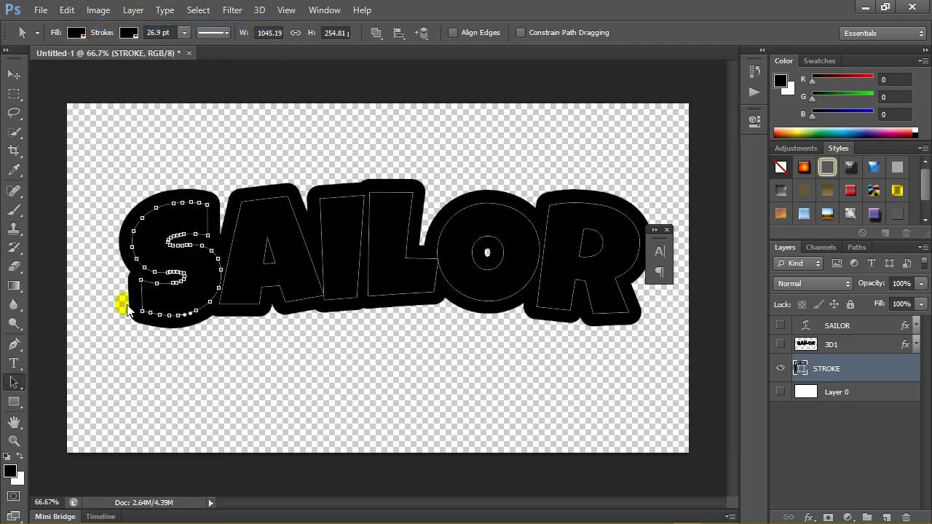
{"action": "left_click", "coordinate": [127, 309]}
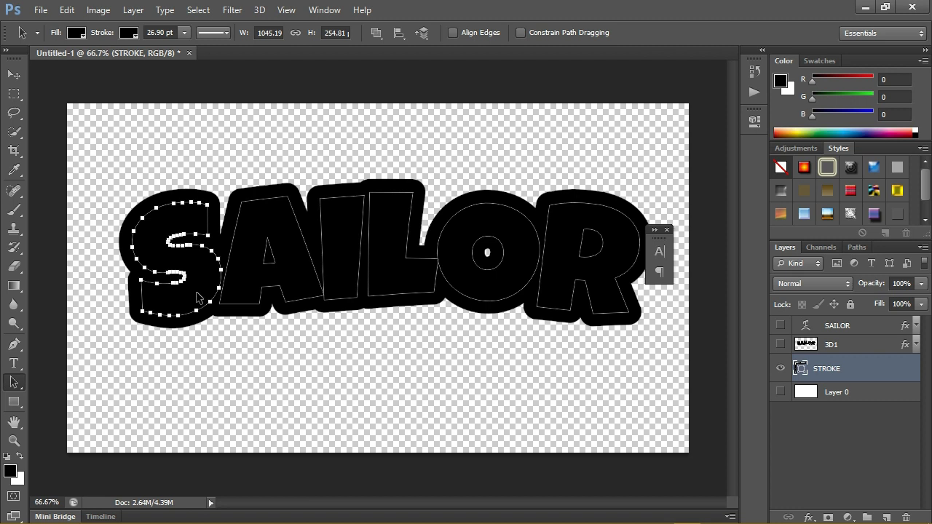
Step: Select the S outline path and nudge it two steps right toward the letter
{"action": "left_click_drag", "start_coordinate": [111, 195], "coordinate": [205, 347]}
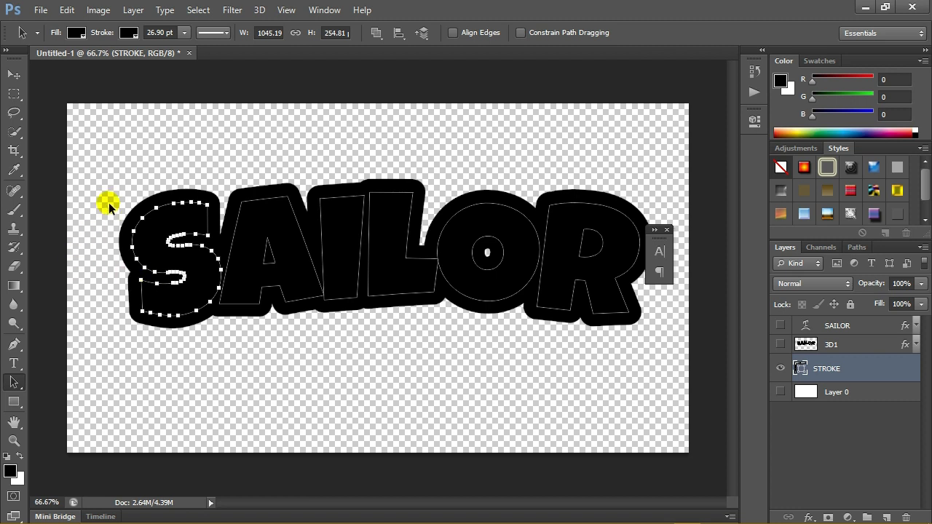
{"action": "mouse_move", "coordinate": [125, 191]}
{"action": "left_mouse_down"}
{"action": "mouse_move", "coordinate": [170, 282]}
{"action": "mouse_move", "coordinate": [208, 271]}
{"action": "left_mouse_up"}
{"action": "left_click", "coordinate": [214, 328]}
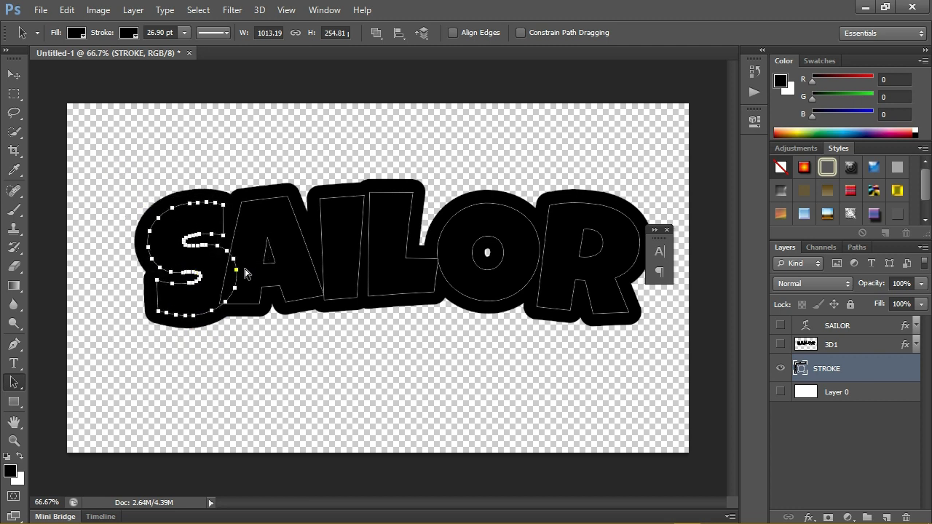
{"action": "key", "text": "ctrl+z"}
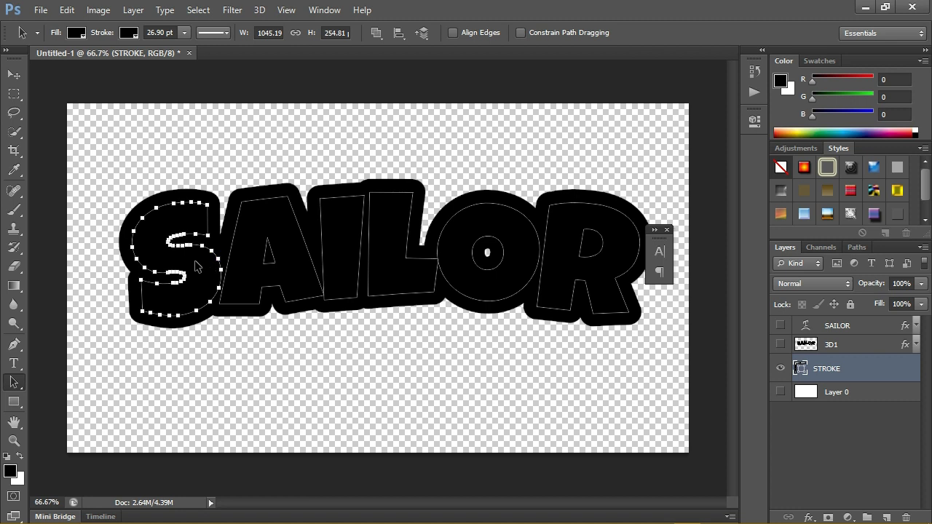
{"action": "left_click_drag", "start_coordinate": [201, 266], "coordinate": [209, 266]}
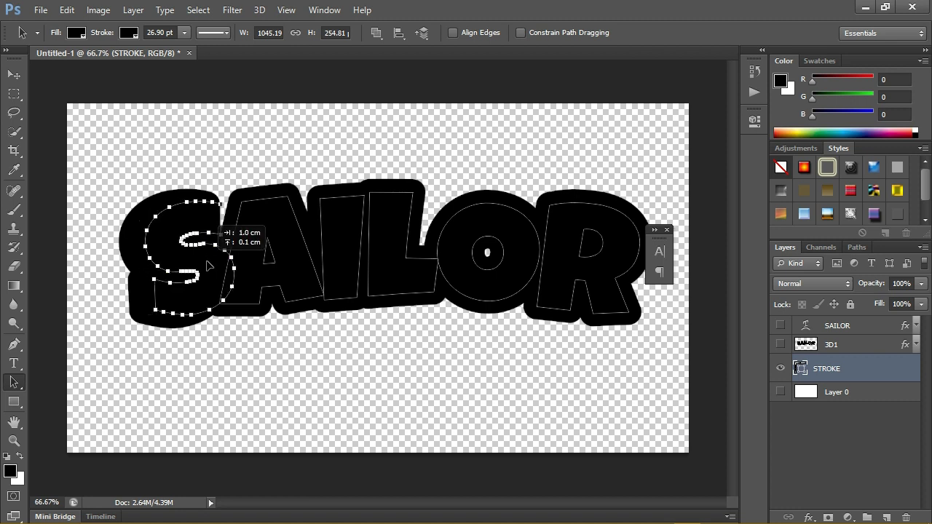
{"action": "key", "text": "ctrl+z"}
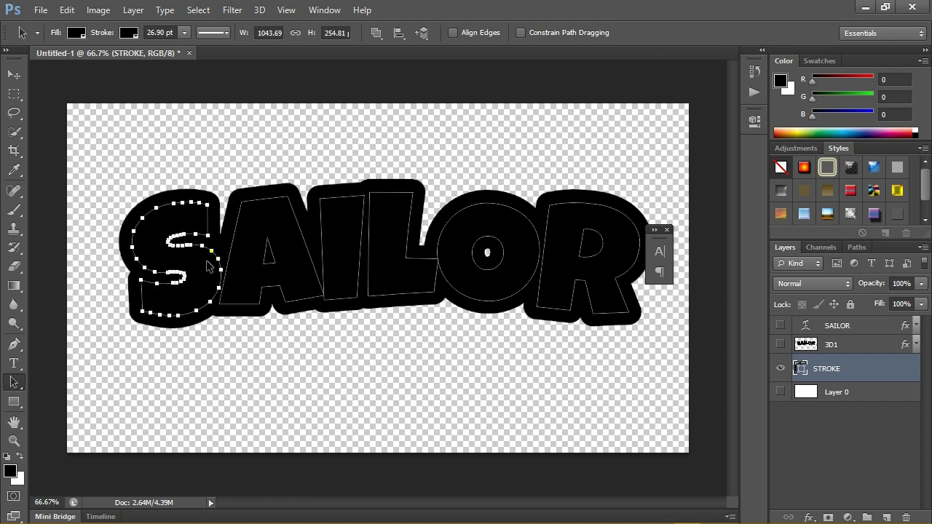
{"action": "key", "text": "Right"}
{"action": "key", "text": "Right"}
{"action": "key", "text": "Right"}
{"action": "key", "text": "Right"}
{"action": "key", "text": "Right"}
{"action": "key", "text": "Right"}
{"action": "key", "text": "Right"}
{"action": "key", "text": "Right"}
{"action": "key", "text": "Right"}
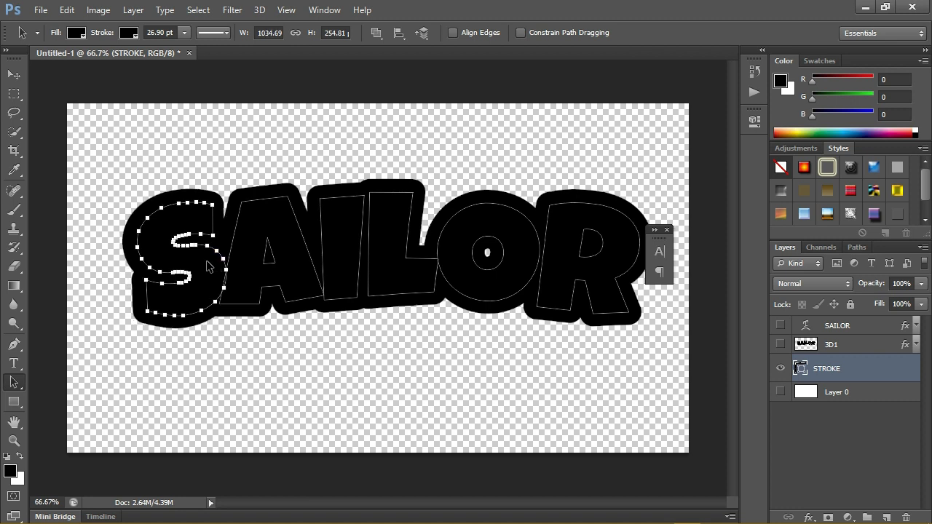
{"action": "key", "text": "Right"}
{"action": "key", "text": "Right"}
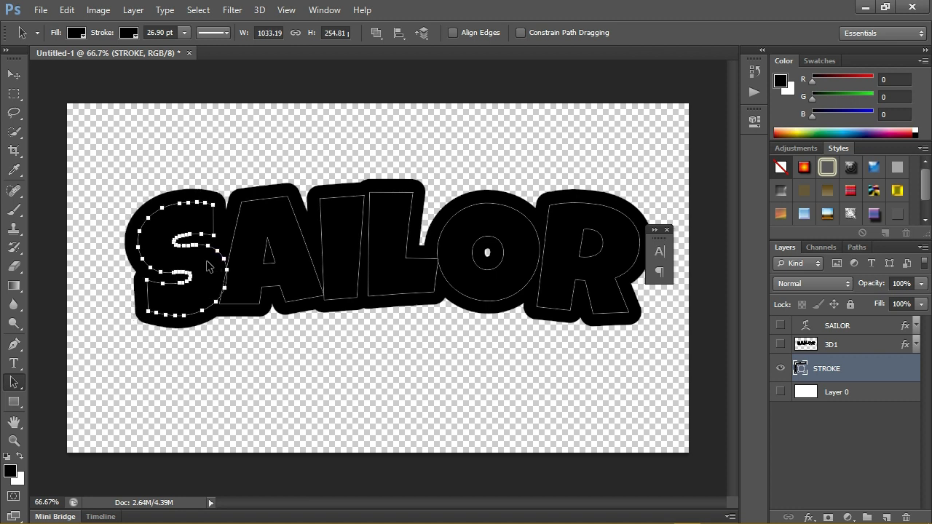
Step: Select the R outline's anchors and nudge it three steps left toward the letter
{"action": "left_click", "coordinate": [546, 233]}
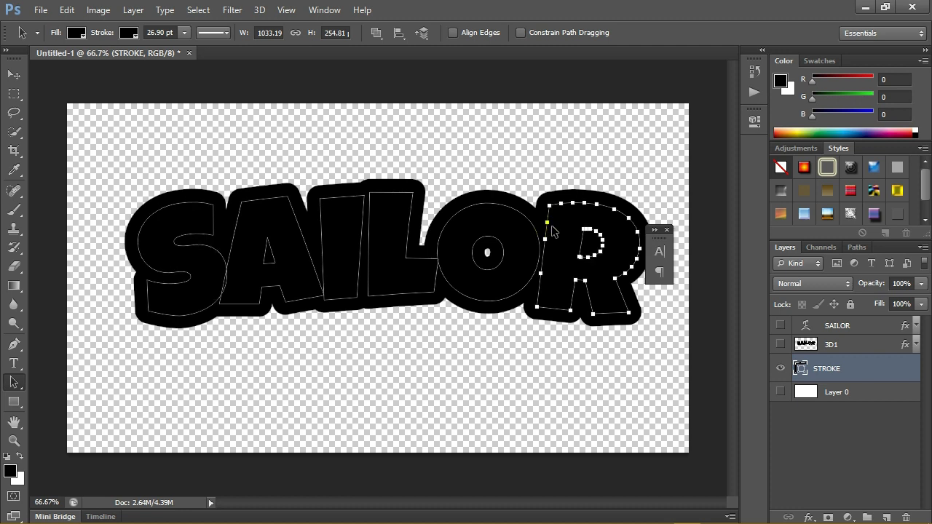
{"action": "left_click_drag", "start_coordinate": [550, 196], "coordinate": [666, 375]}
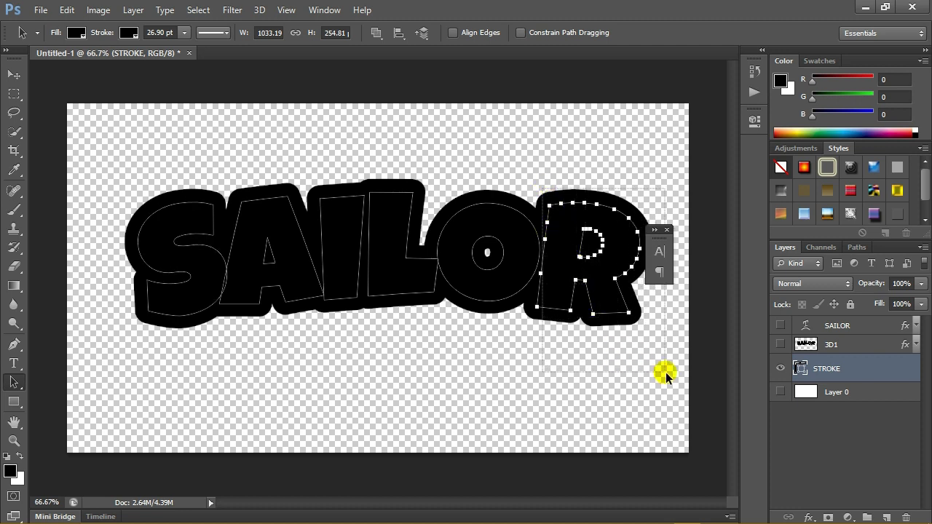
{"action": "key", "text": "Left"}
{"action": "key", "text": "Left"}
{"action": "key", "text": "Left"}
{"action": "key", "text": "Left"}
{"action": "key", "text": "Left"}
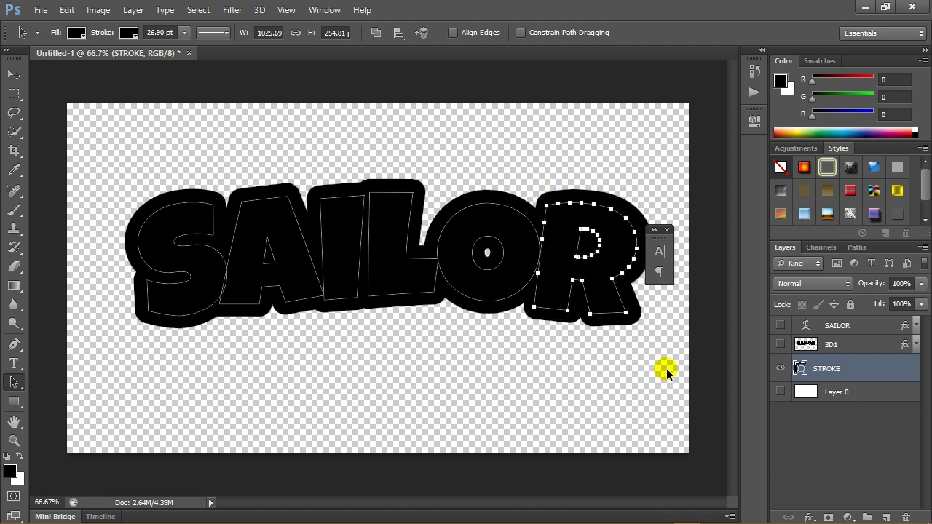
{"action": "key", "text": "Left"}
{"action": "key", "text": "Left"}
{"action": "key", "text": "Left"}
{"action": "key", "text": "Left"}
{"action": "key", "text": "Left"}
{"action": "key", "text": "Left"}
{"action": "key", "text": "Left"}
{"action": "key", "text": "Left"}
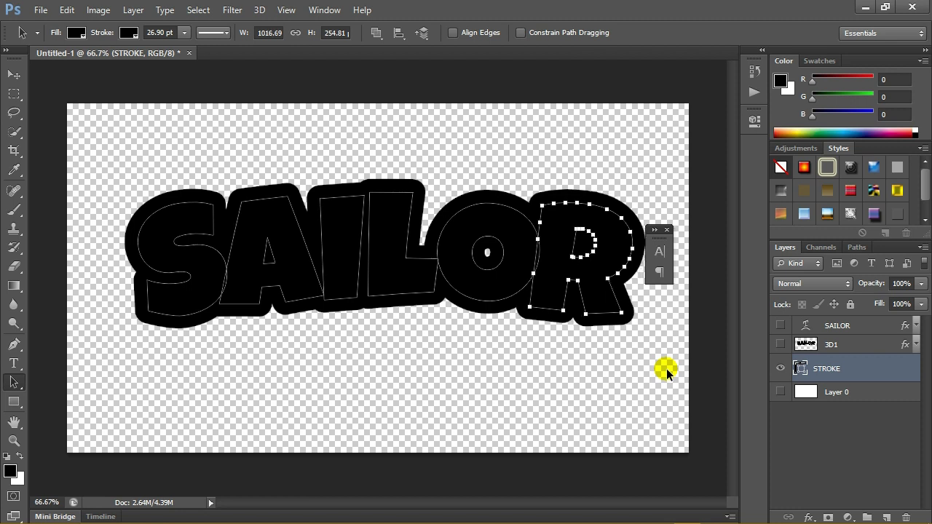
{"action": "key", "text": "Left"}
{"action": "key", "text": "Left"}
{"action": "key", "text": "Left"}
{"action": "key", "text": "Left"}
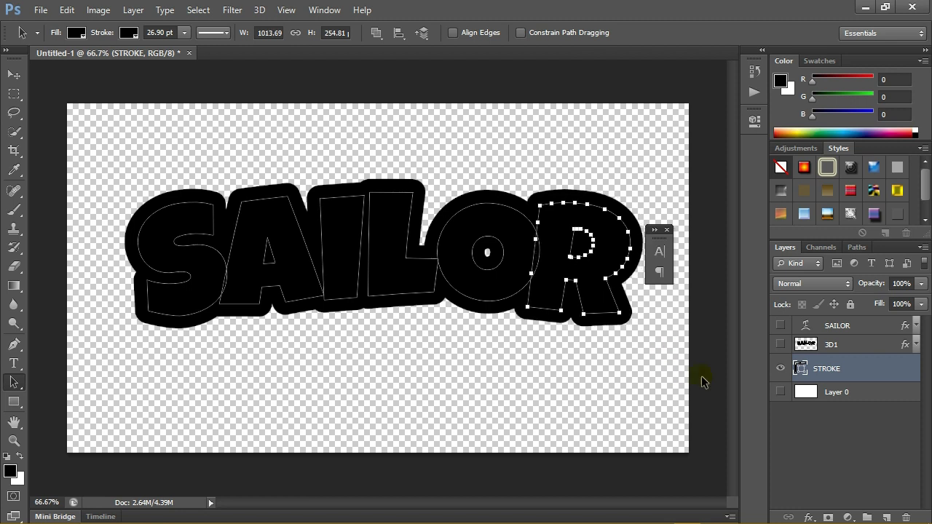
Step: Check the bare outline with SAILOR and 3D1 hidden, nudging R left once and S right twice
{"action": "left_click", "coordinate": [782, 326]}
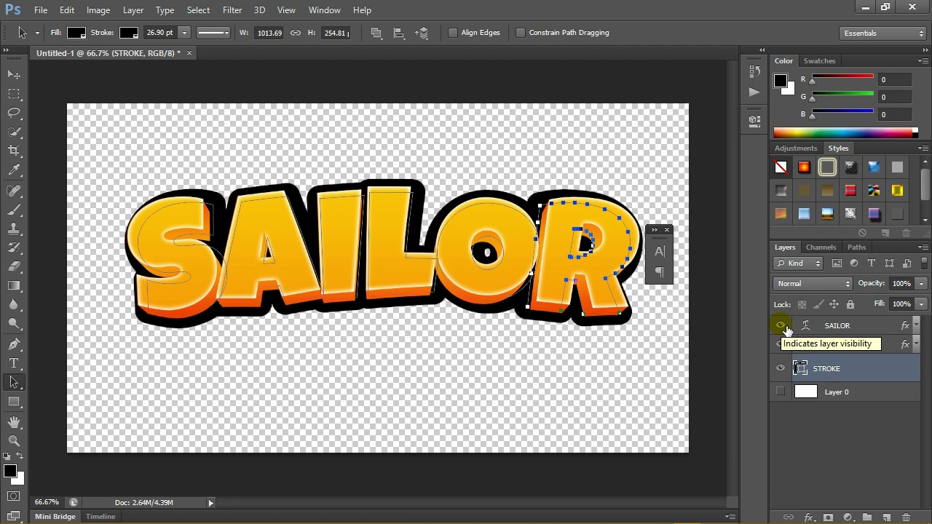
{"action": "left_click", "coordinate": [785, 345]}
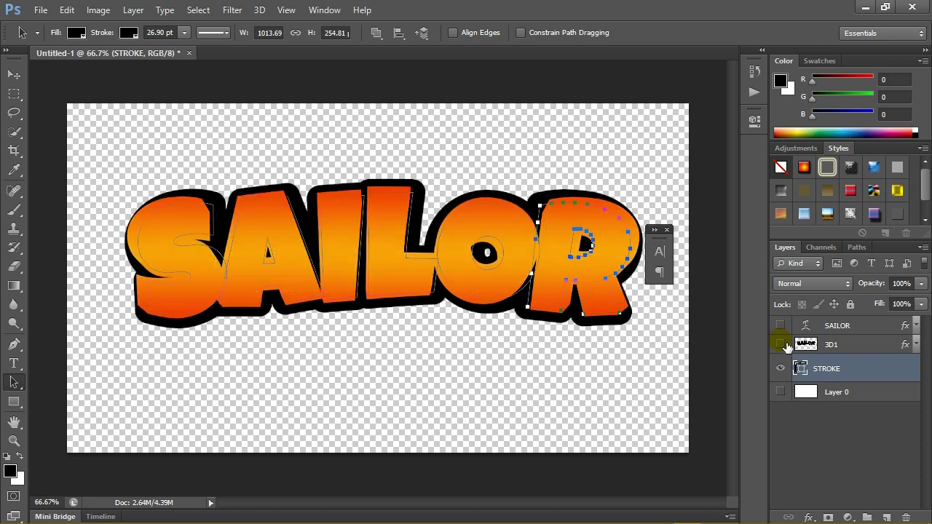
{"action": "left_click", "coordinate": [783, 345]}
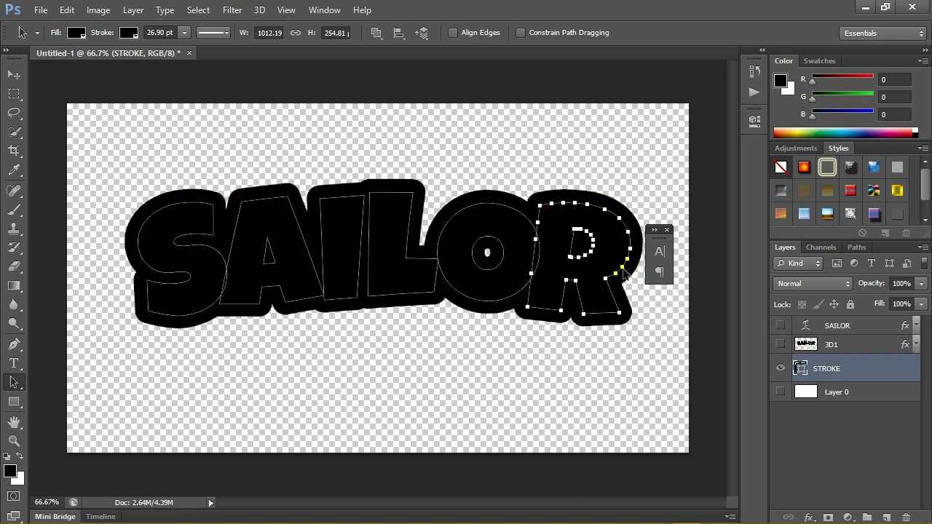
{"action": "key", "text": "Left"}
{"action": "key", "text": "Left"}
{"action": "key", "text": "Left"}
{"action": "key", "text": "Left"}
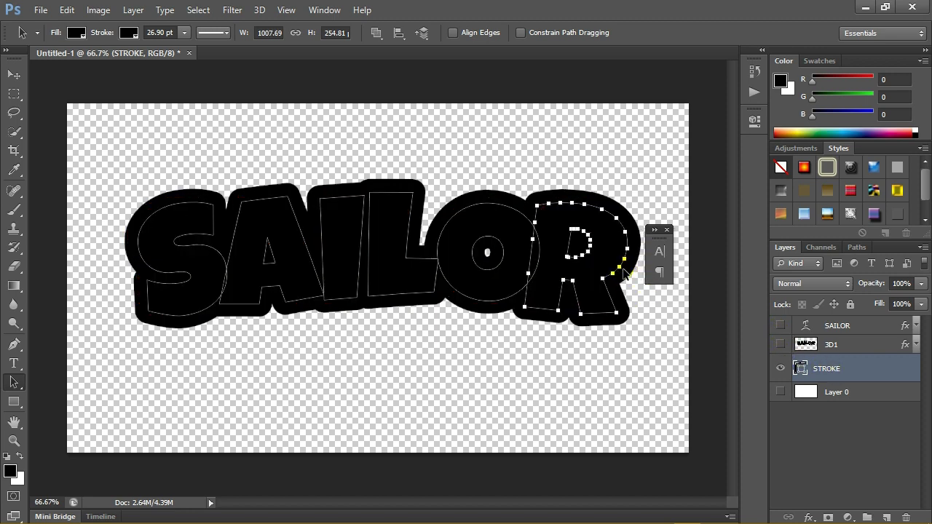
{"action": "left_click", "coordinate": [148, 226]}
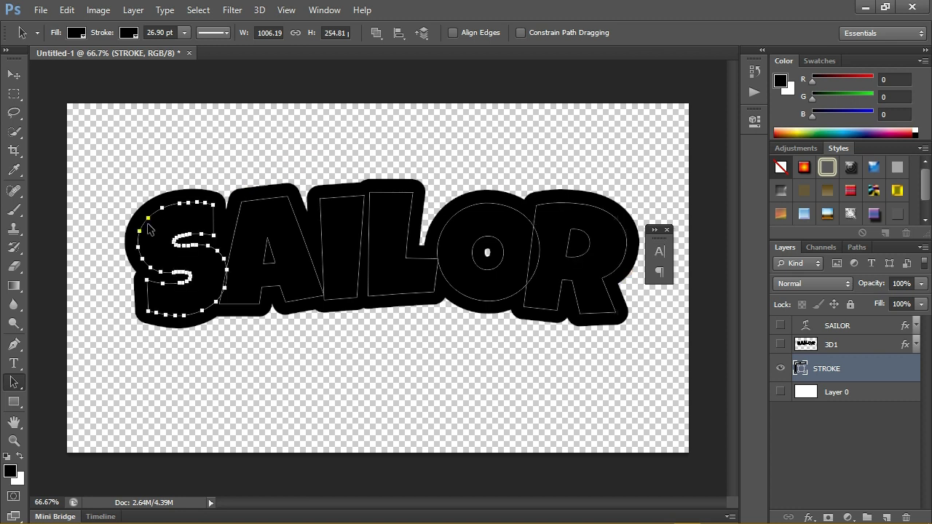
{"action": "key", "text": "Right"}
{"action": "key", "text": "Right"}
{"action": "key", "text": "Right"}
{"action": "key", "text": "Right"}
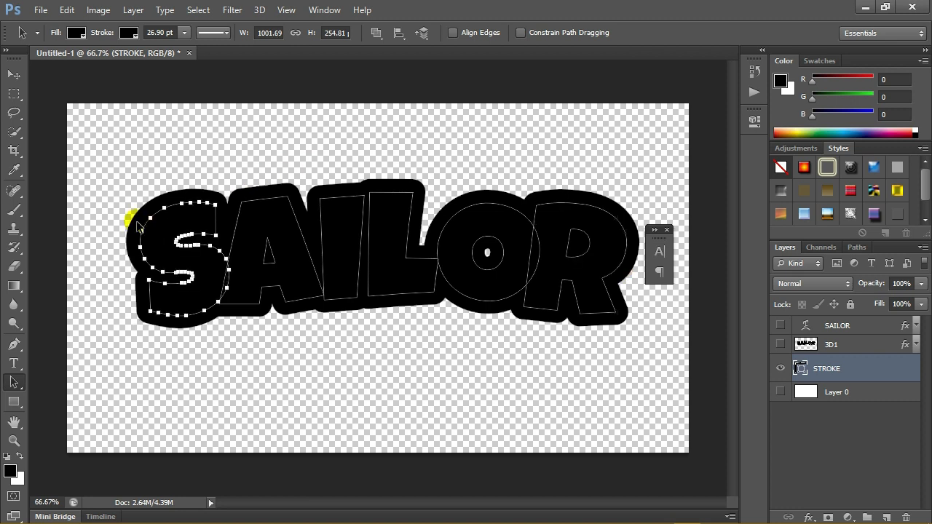
{"action": "key", "text": "Right"}
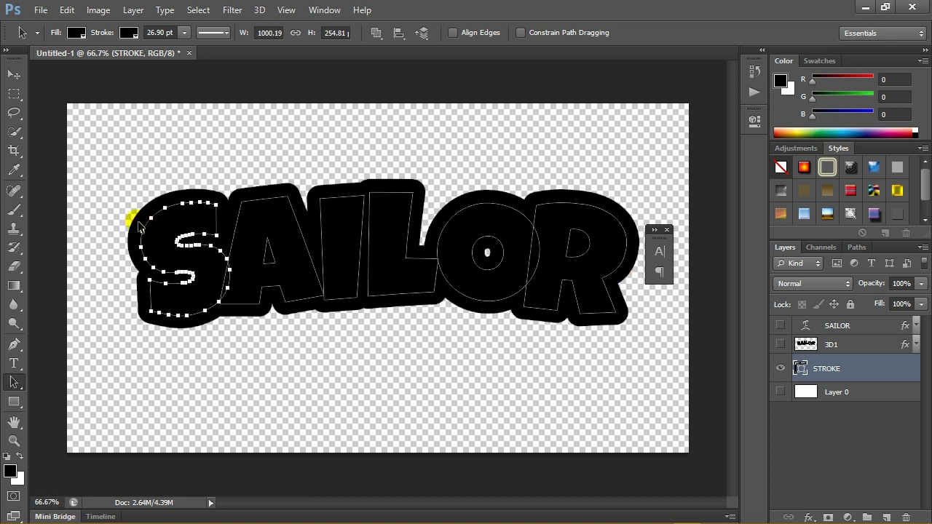
Step: Show the 3D1 and SAILOR layers again and rasterize the STROKE layer
{"action": "left_click", "coordinate": [781, 344]}
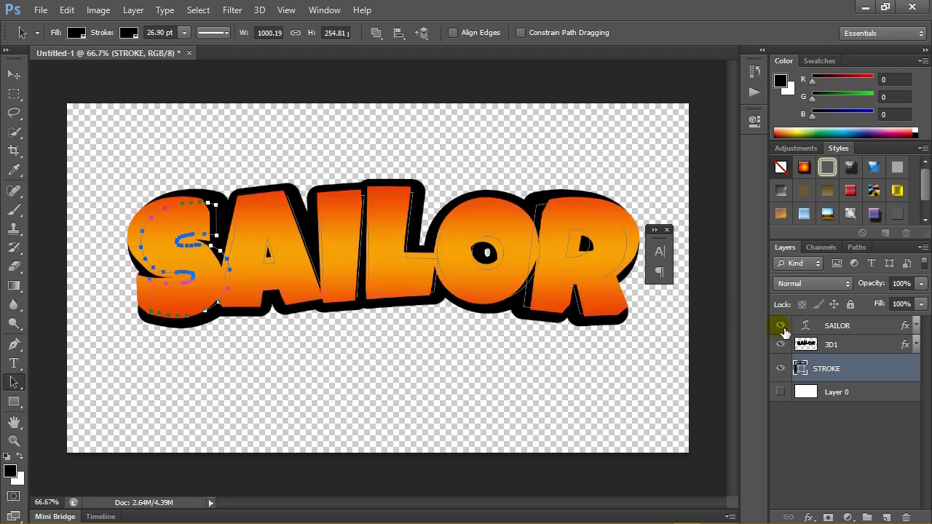
{"action": "left_click", "coordinate": [781, 325]}
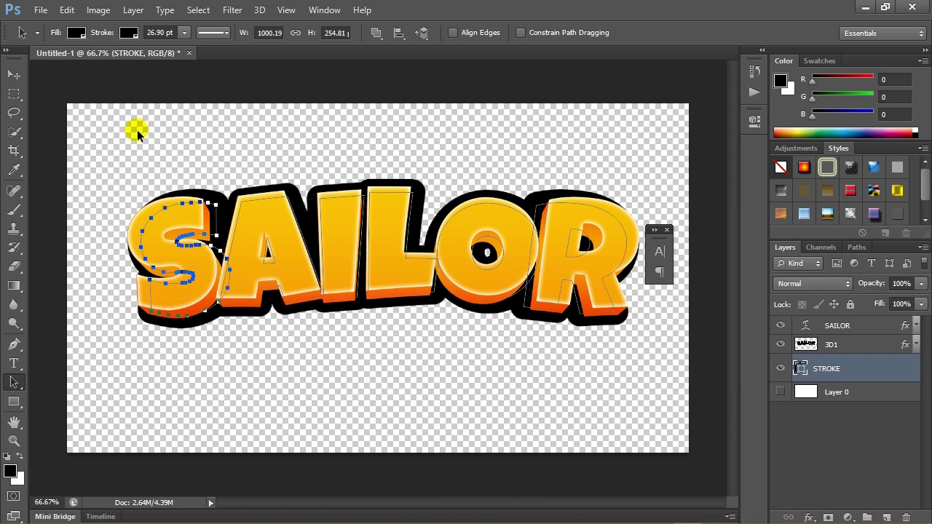
{"action": "right_click", "coordinate": [887, 370]}
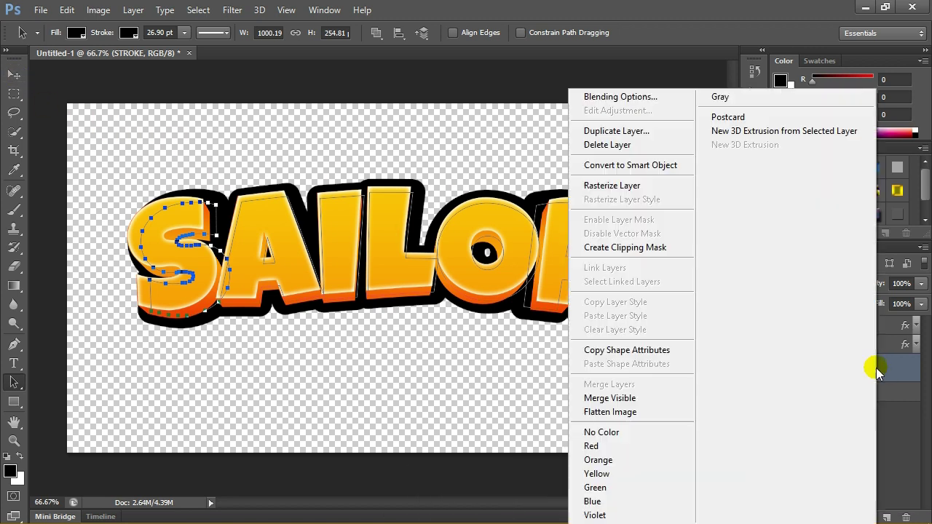
{"action": "left_click", "coordinate": [644, 188]}
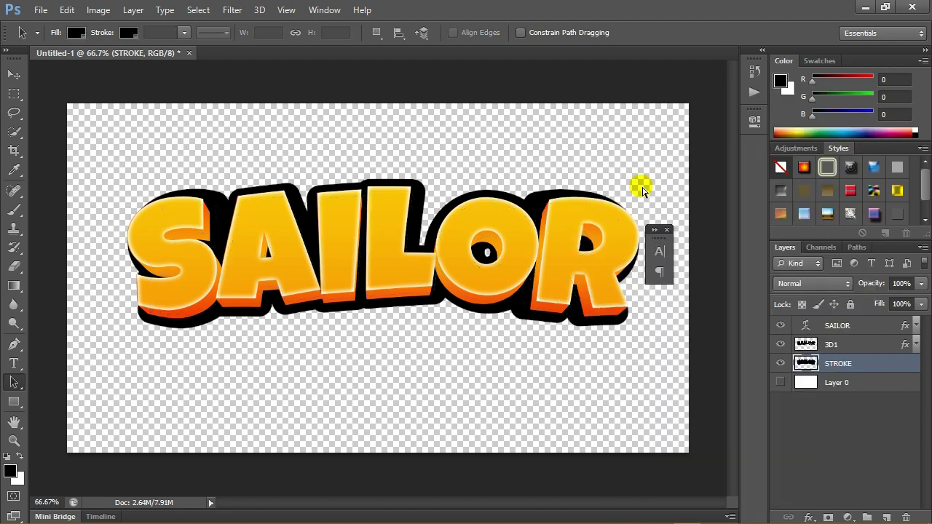
Step: Nudge the rasterized black outline slightly with the Move tool
{"action": "left_click", "coordinate": [14, 74]}
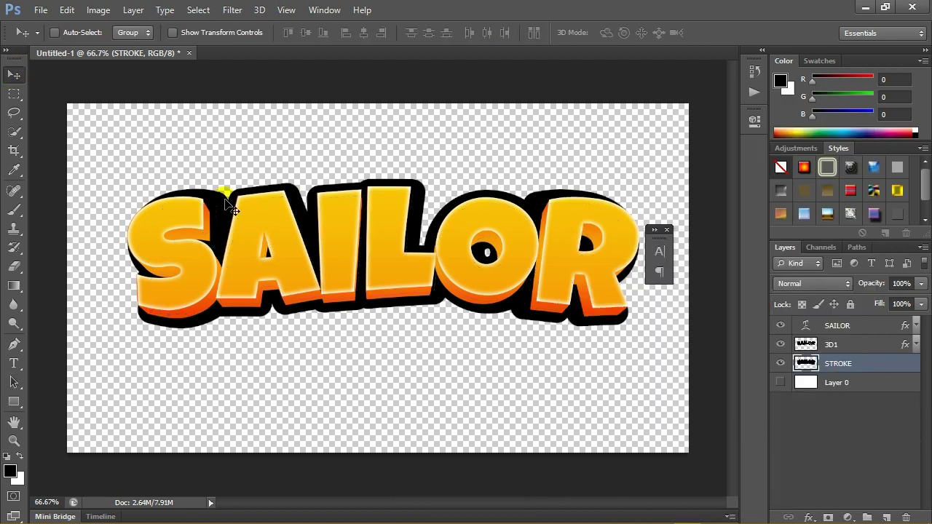
{"action": "key", "text": "Down"}
{"action": "key", "text": "Down"}
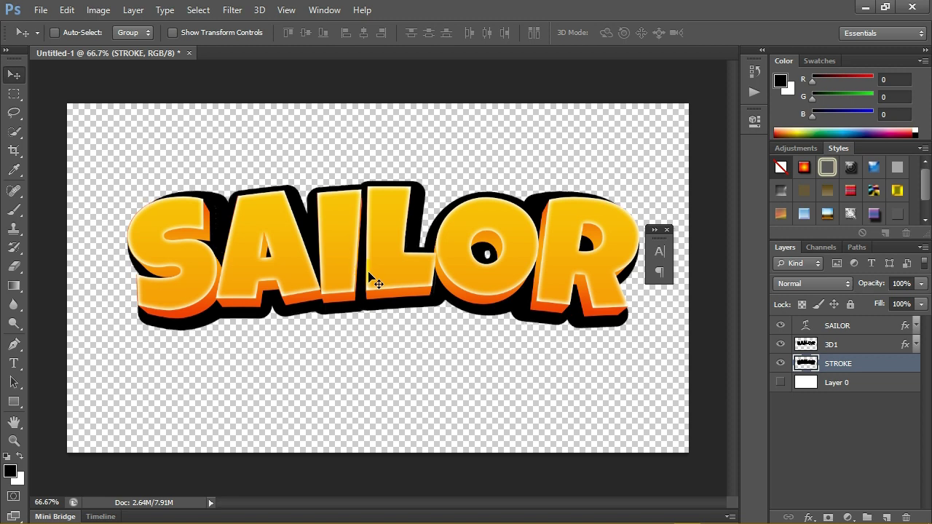
{"action": "key", "text": "Up"}
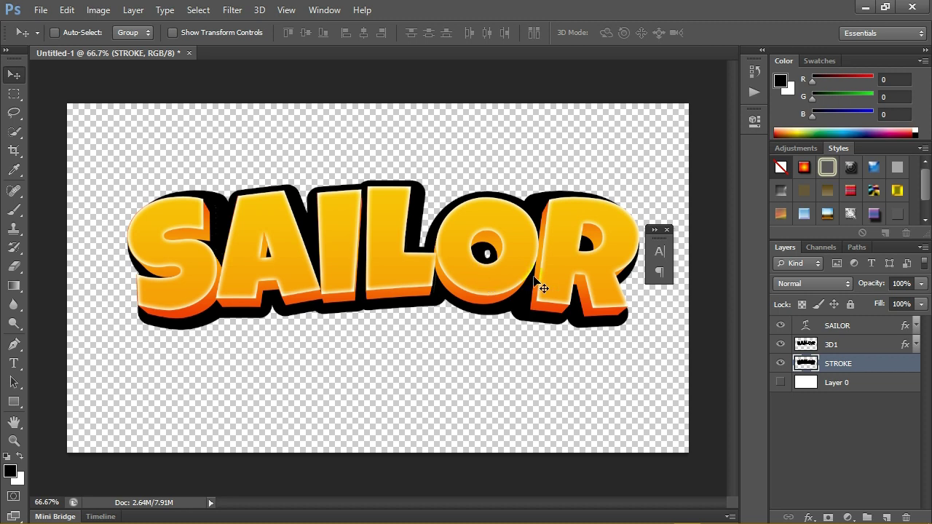
Step: Duplicate STROKE as layer '3D2' and move it beneath STROKE
{"action": "right_click", "coordinate": [881, 370]}
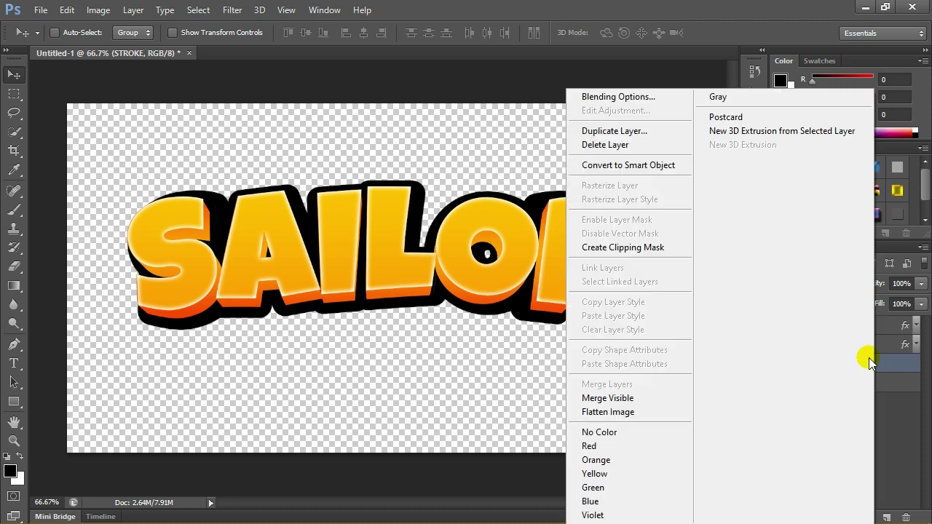
{"action": "left_click", "coordinate": [627, 134]}
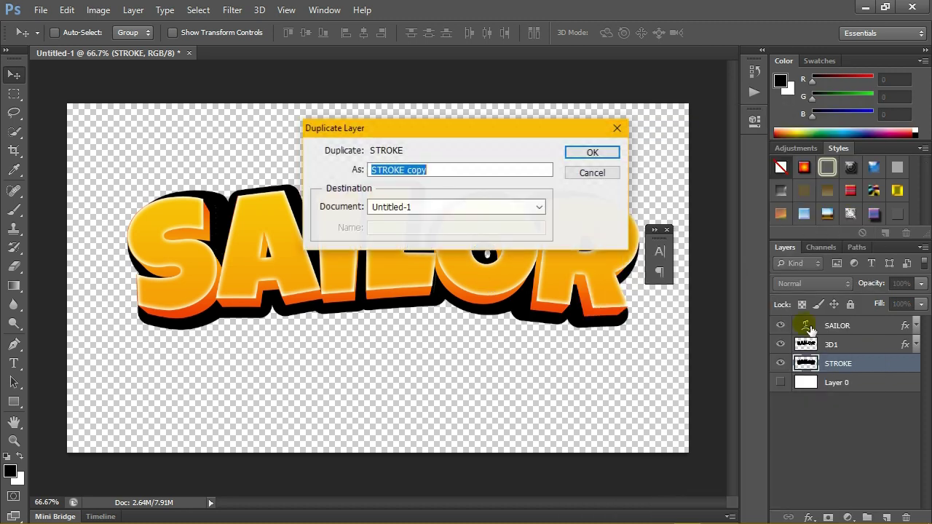
{"action": "type", "text": "3D2"}
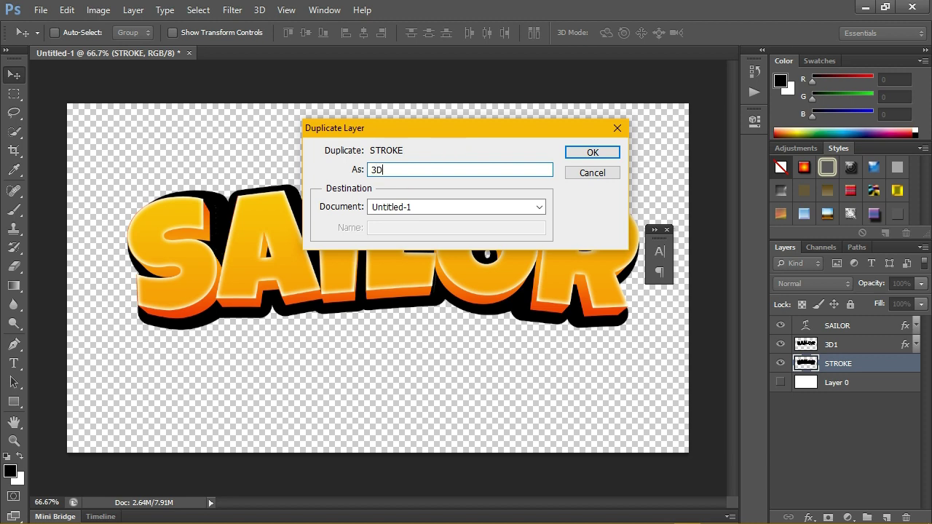
{"action": "left_click", "coordinate": [593, 152]}
{"action": "left_click_drag", "start_coordinate": [849, 361], "coordinate": [852, 393]}
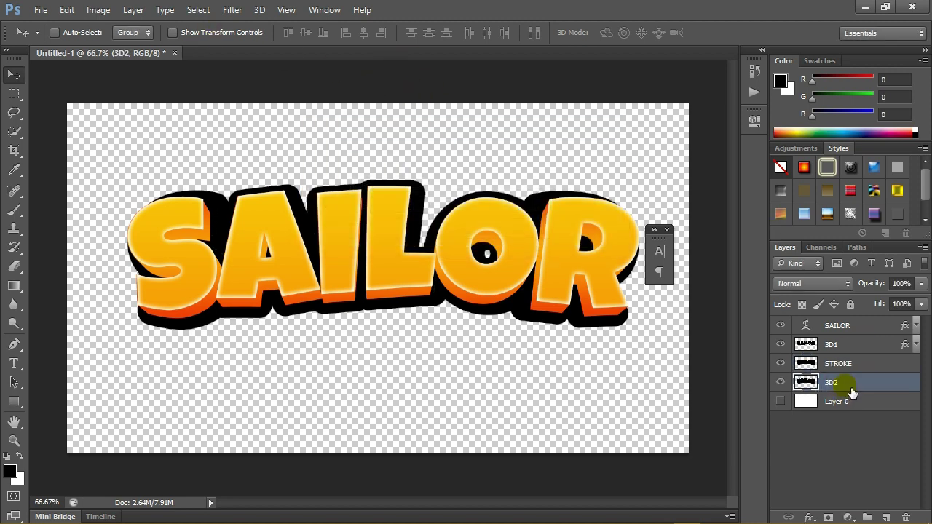
Step: Select the STROKE layer and open its Blending Options
{"action": "left_click", "coordinate": [815, 363]}
{"action": "left_click", "coordinate": [782, 363]}
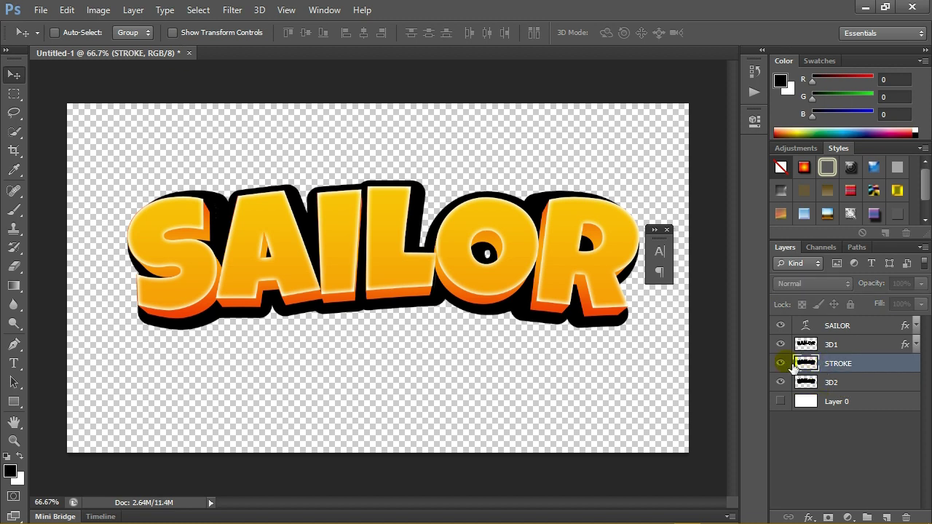
{"action": "right_click", "coordinate": [872, 369]}
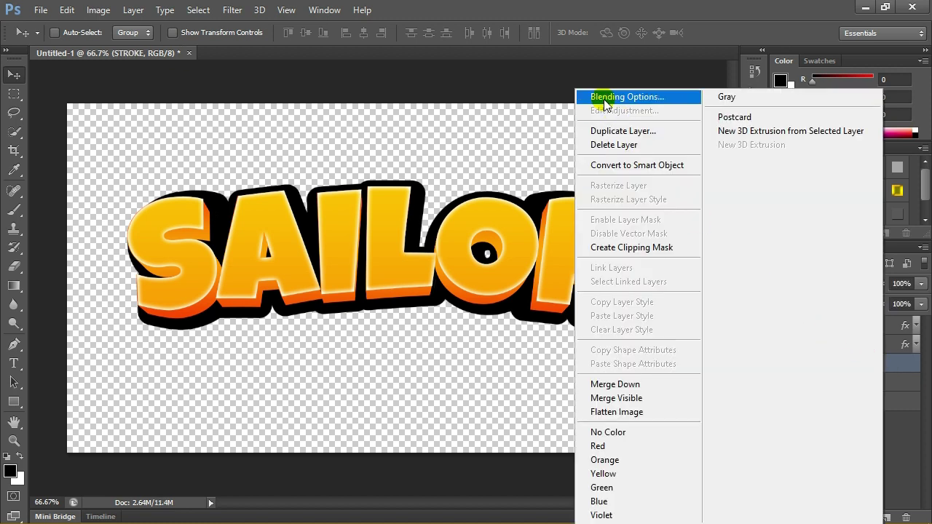
{"action": "left_click", "coordinate": [514, 174]}
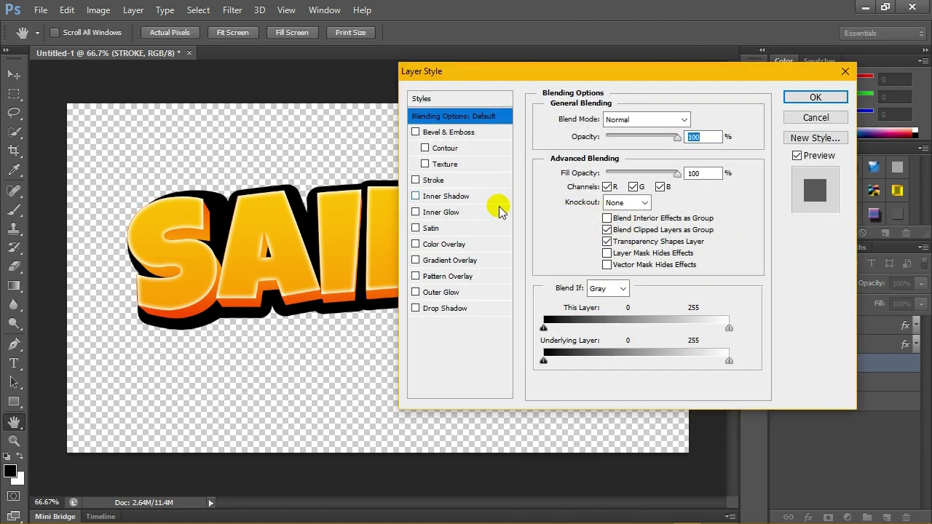
Step: Enable Gradient Overlay on STROKE and pick deep purple 290053 for the gradient's left stop
{"action": "left_click", "coordinate": [416, 260]}
{"action": "left_click", "coordinate": [452, 260]}
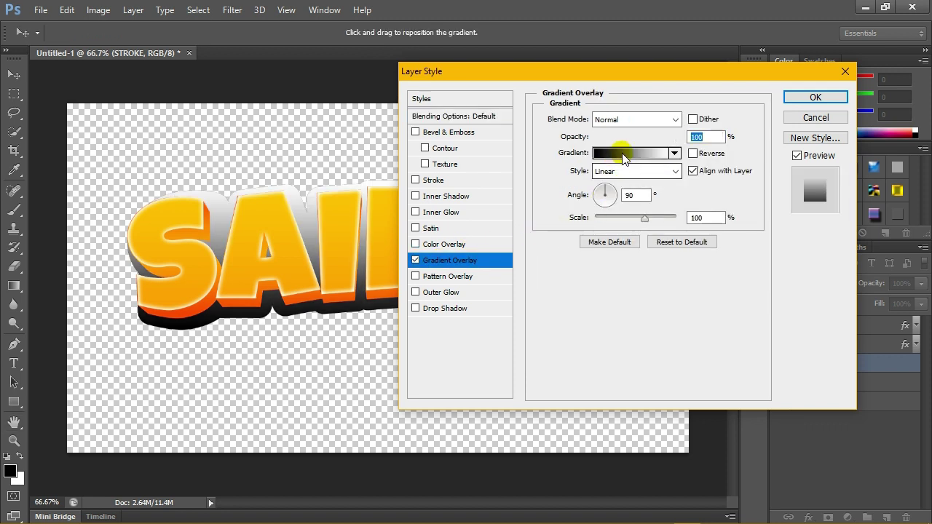
{"action": "left_click", "coordinate": [622, 153]}
{"action": "left_click", "coordinate": [412, 289]}
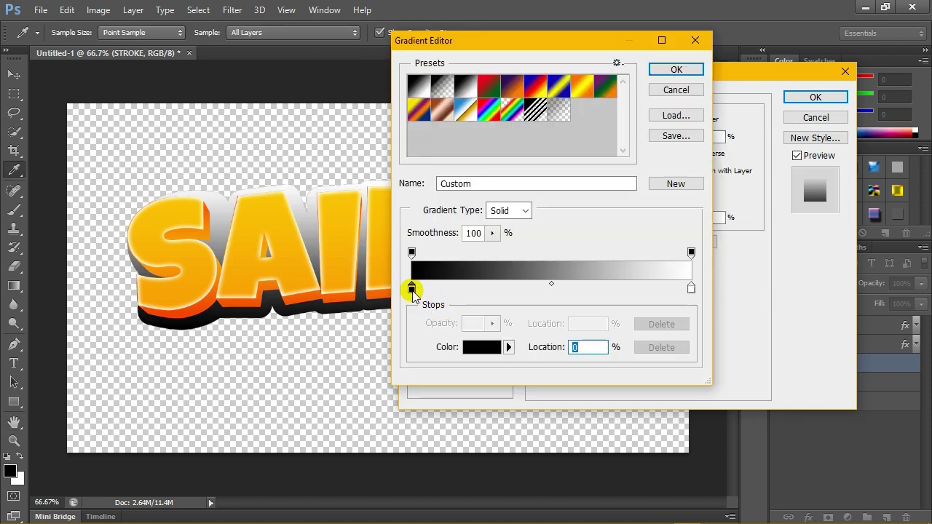
{"action": "double_click", "coordinate": [412, 290]}
{"action": "left_click", "coordinate": [553, 168]}
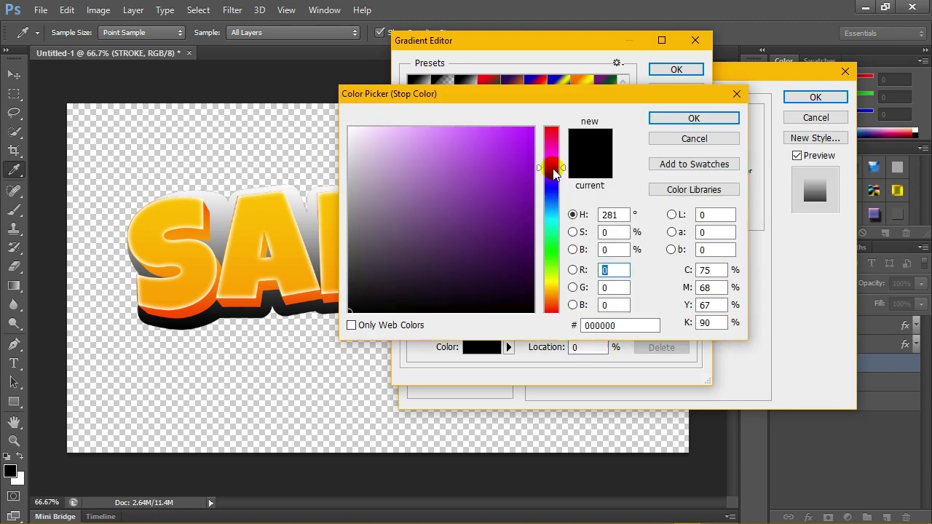
{"action": "left_click_drag", "start_coordinate": [554, 168], "coordinate": [552, 174]}
{"action": "left_click", "coordinate": [524, 166]}
{"action": "left_click", "coordinate": [500, 207]}
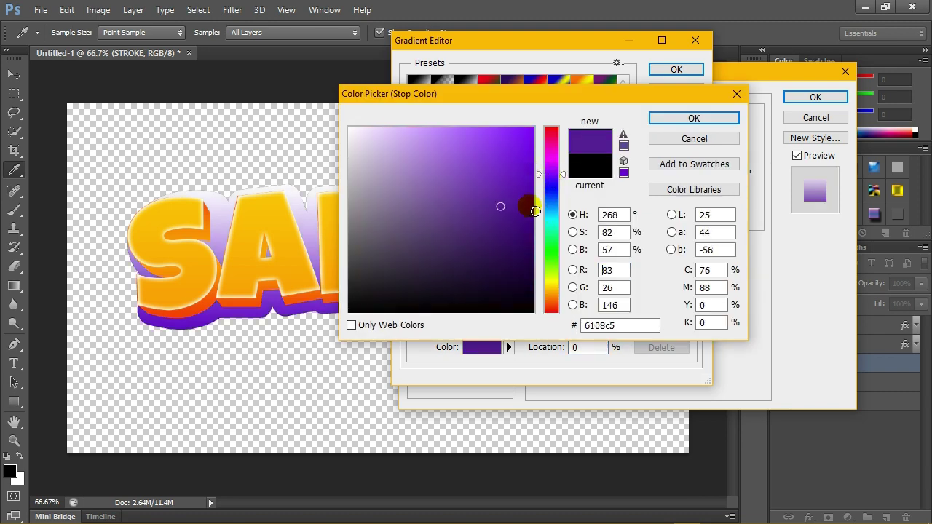
{"action": "left_click", "coordinate": [531, 208]}
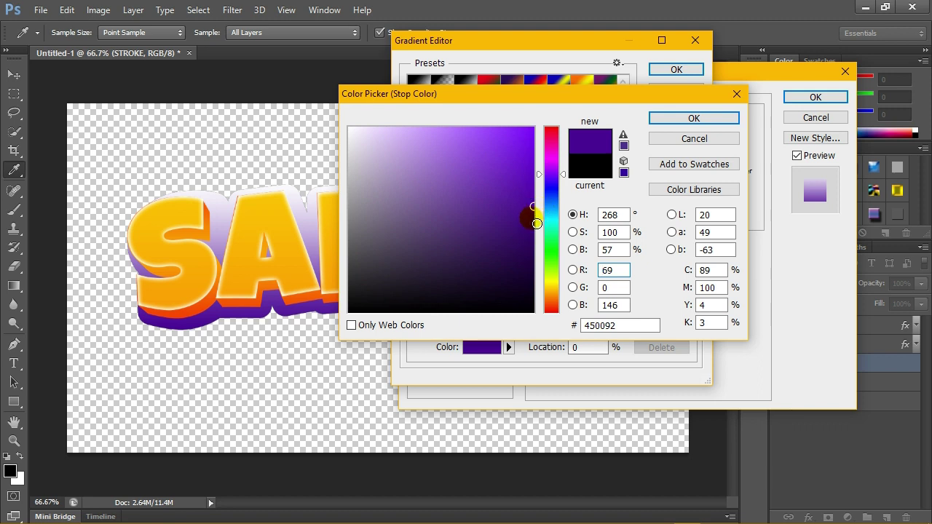
{"action": "left_click", "coordinate": [535, 220]}
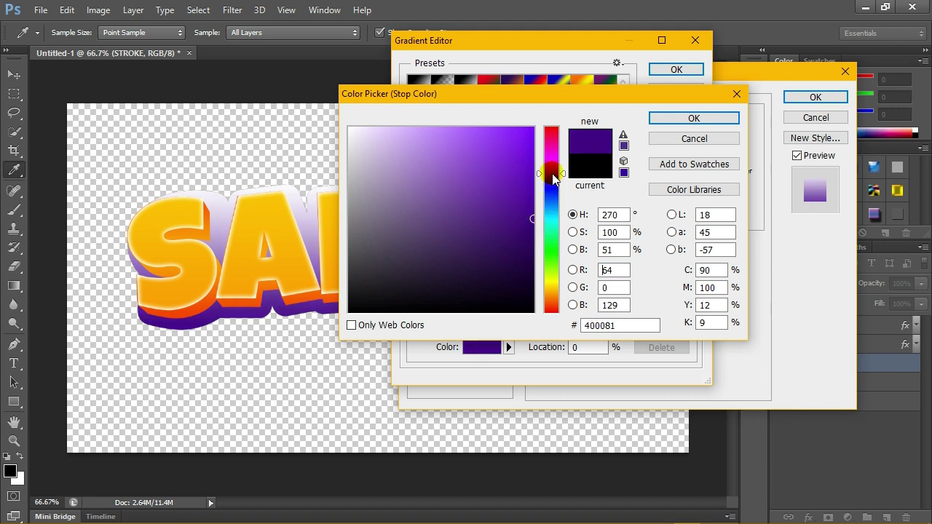
{"action": "left_click", "coordinate": [531, 233]}
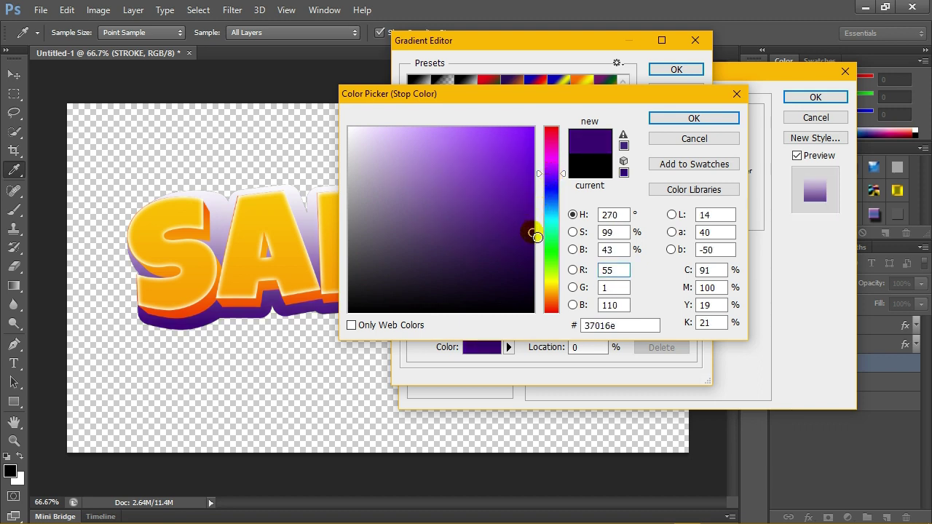
{"action": "left_click", "coordinate": [533, 252]}
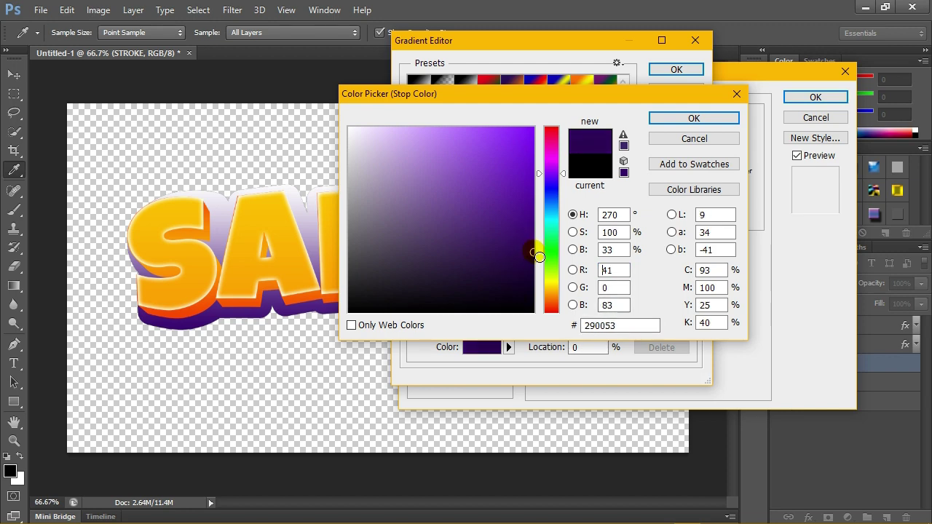
Step: Copy the 290053 code and apply it to the right stop so both ends match
{"action": "key", "text": "Tab"}
{"action": "key", "text": "Tab"}
{"action": "key", "text": "Tab"}
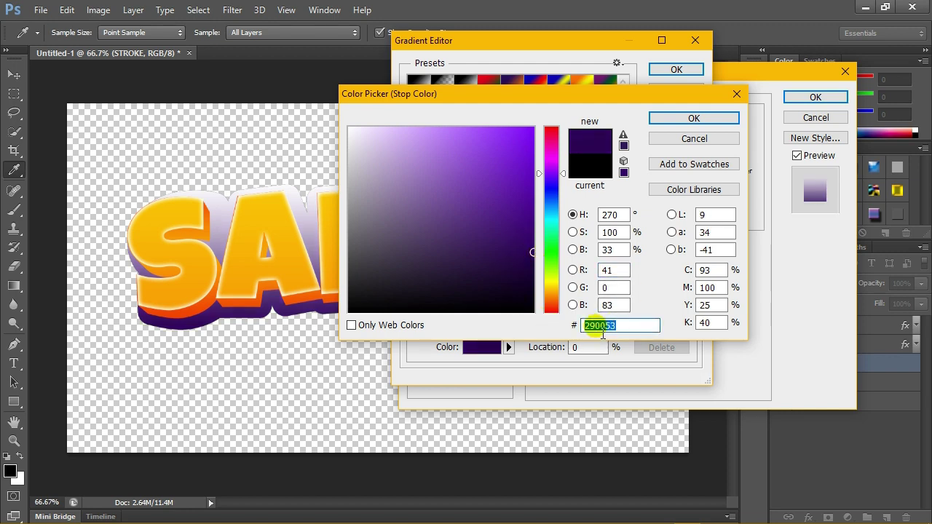
{"action": "right_click", "coordinate": [601, 334]}
{"action": "left_click", "coordinate": [646, 174]}
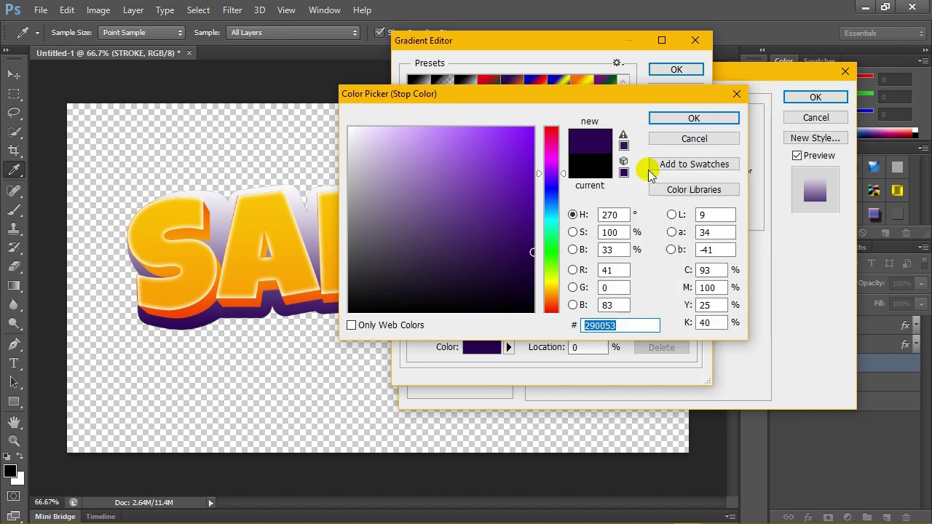
{"action": "left_click", "coordinate": [679, 118]}
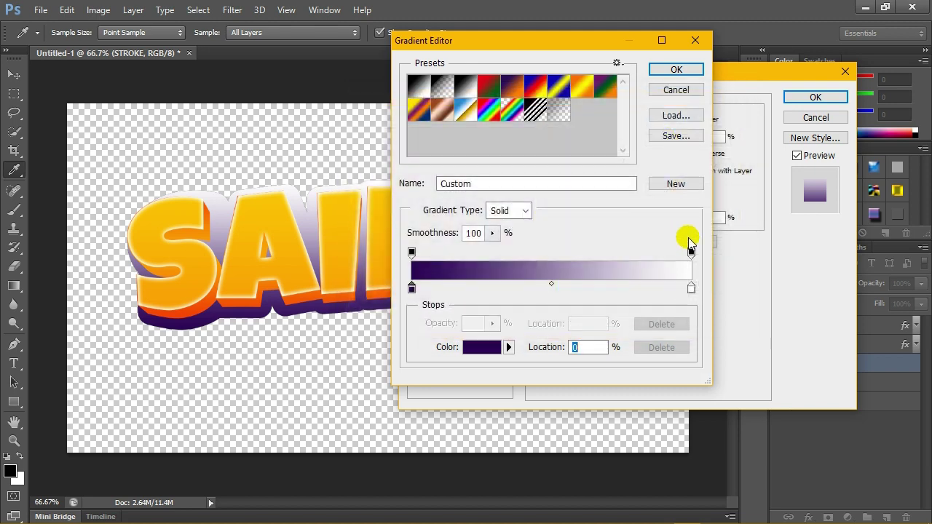
{"action": "double_click", "coordinate": [692, 290]}
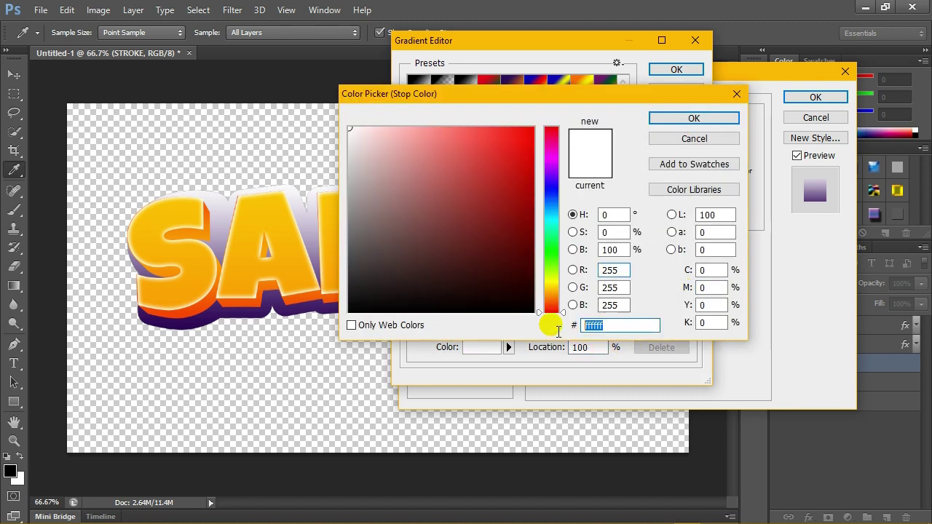
{"action": "right_click", "coordinate": [619, 326]}
{"action": "left_click", "coordinate": [652, 185]}
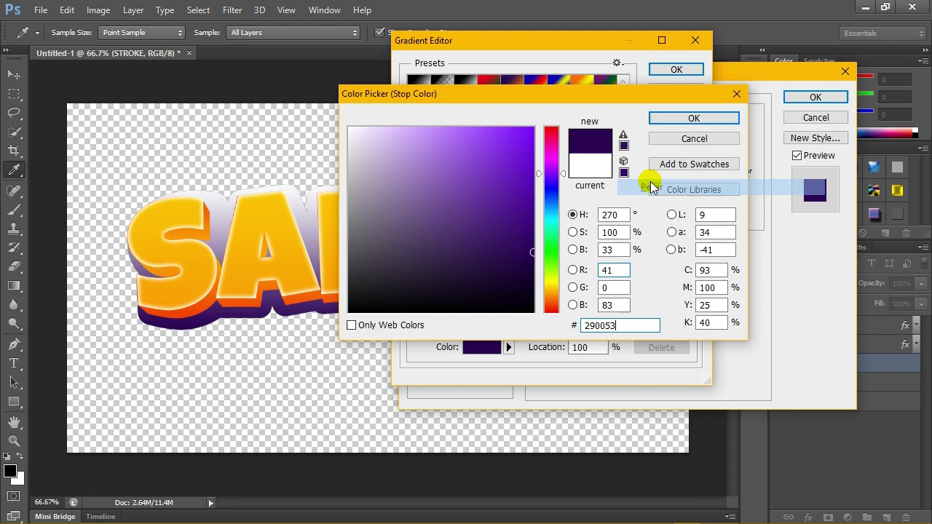
{"action": "left_click", "coordinate": [669, 118]}
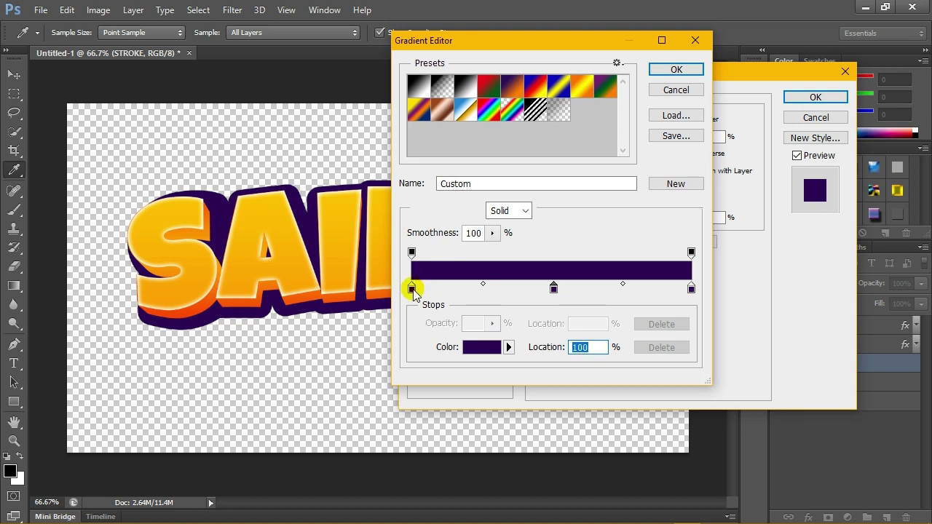
Step: Add a brighter purple middle stop at 50% and accept the gradient
{"action": "left_click", "coordinate": [553, 288]}
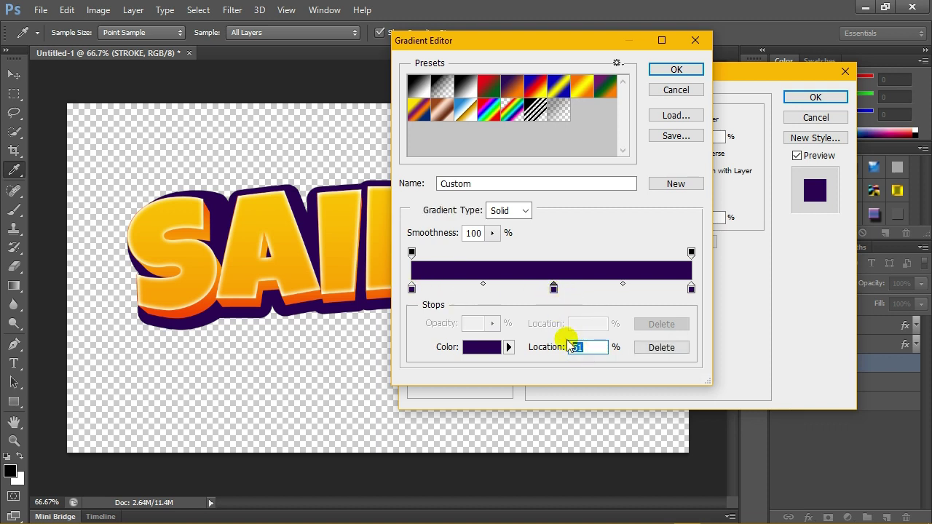
{"action": "type", "text": "0"}
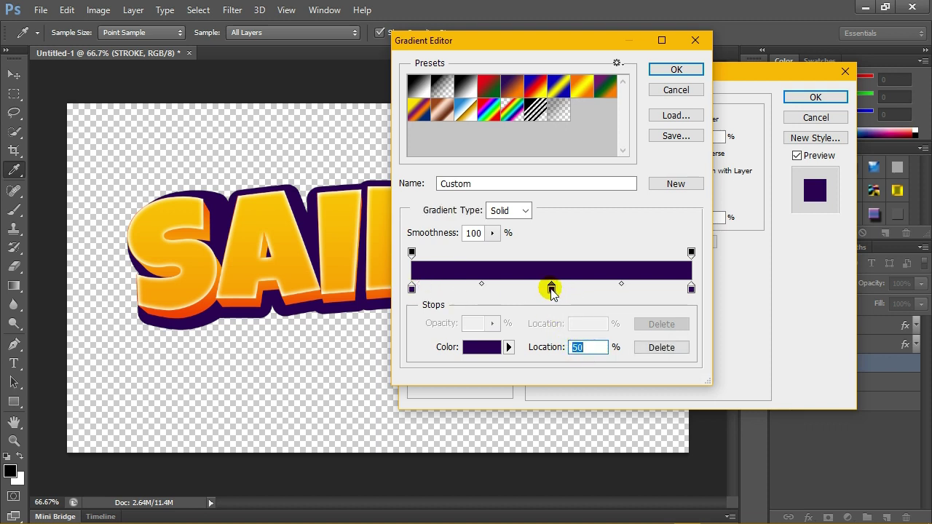
{"action": "double_click", "coordinate": [551, 288]}
{"action": "left_click", "coordinate": [533, 214]}
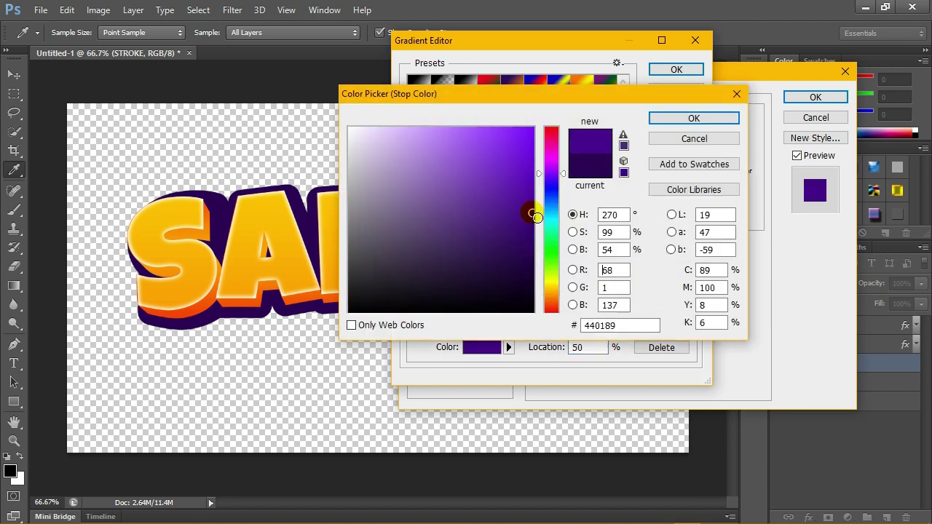
{"action": "left_click_drag", "start_coordinate": [535, 232], "coordinate": [543, 211]}
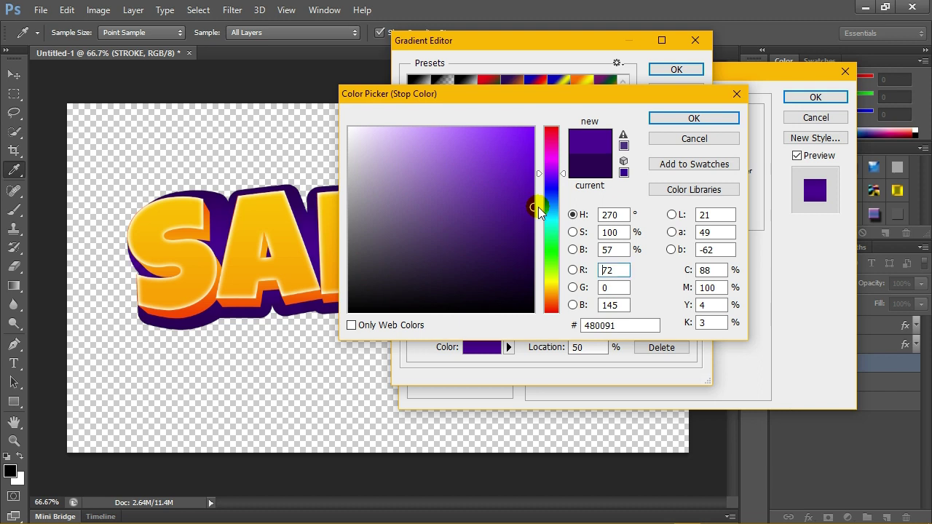
{"action": "key", "text": "Tab"}
{"action": "key", "text": "Tab"}
{"action": "key", "text": "Tab"}
{"action": "left_click", "coordinate": [681, 118]}
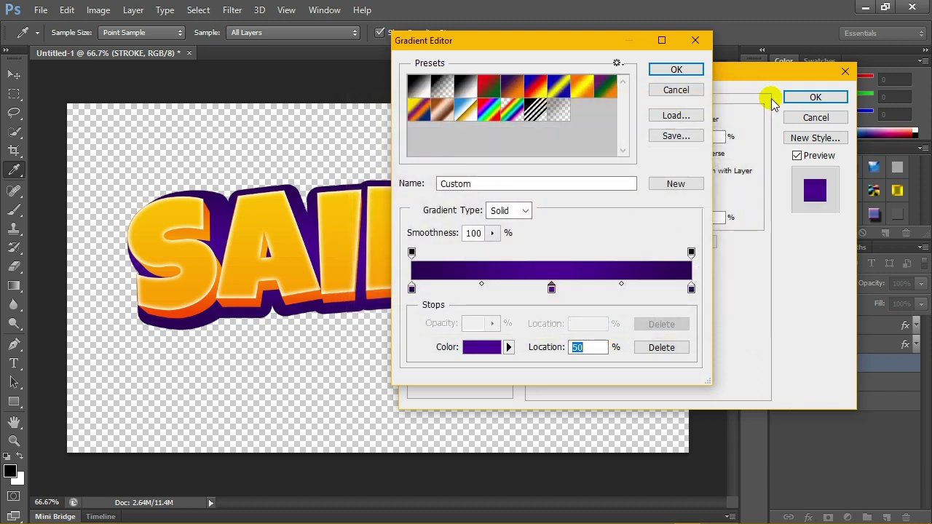
{"action": "left_click", "coordinate": [676, 69]}
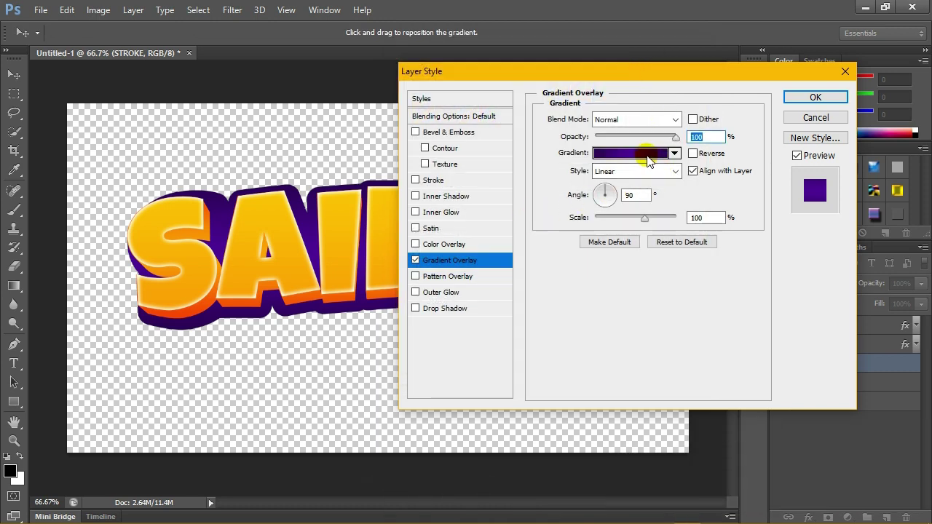
Step: Recolour the gradient's middle stop to a toned-down bright purple
{"action": "left_click", "coordinate": [650, 160]}
{"action": "left_click", "coordinate": [553, 289]}
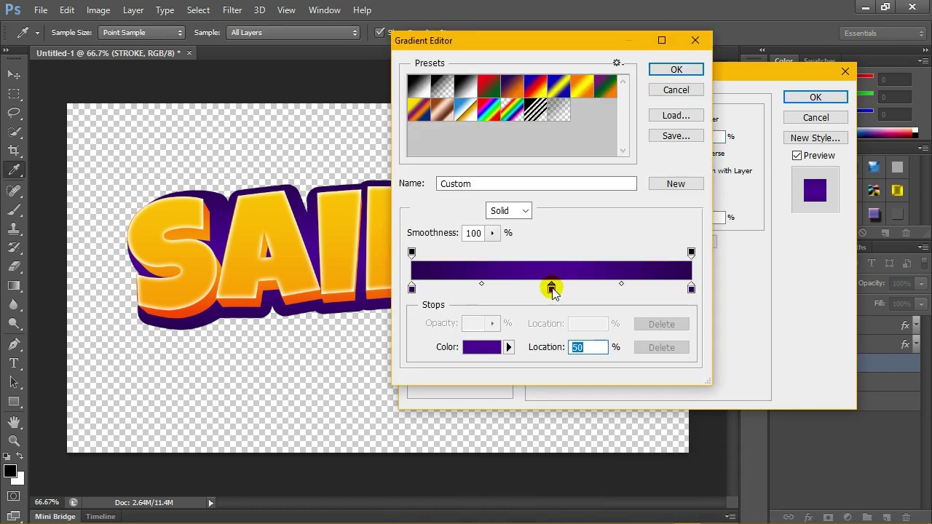
{"action": "double_click", "coordinate": [552, 289]}
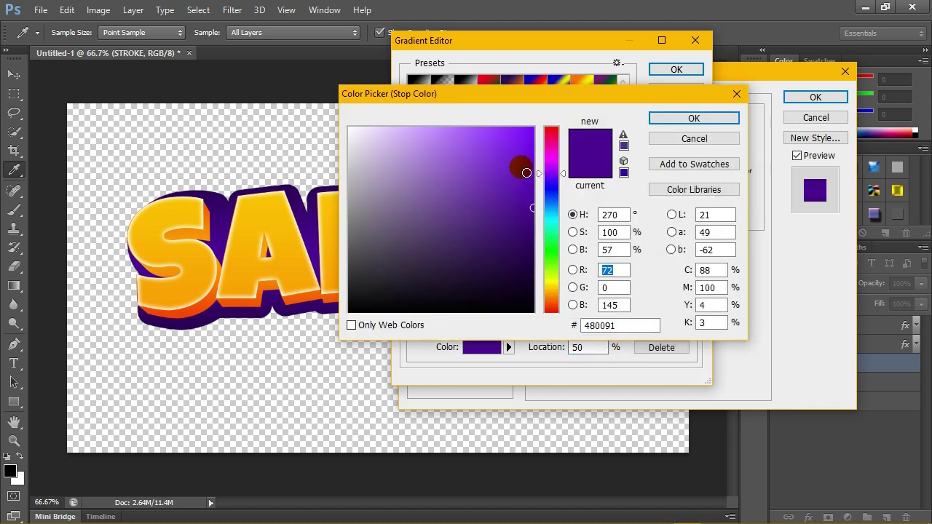
{"action": "left_click_drag", "start_coordinate": [524, 167], "coordinate": [535, 171]}
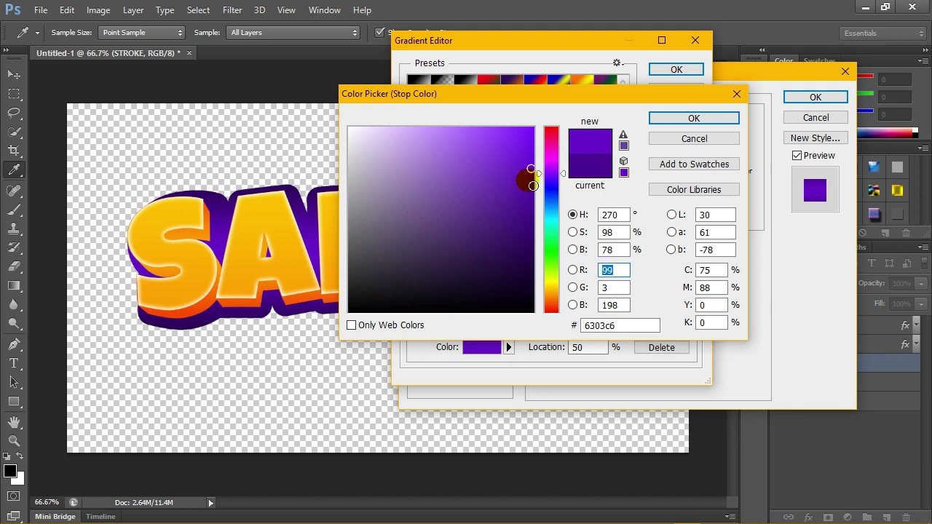
{"action": "left_click", "coordinate": [533, 184]}
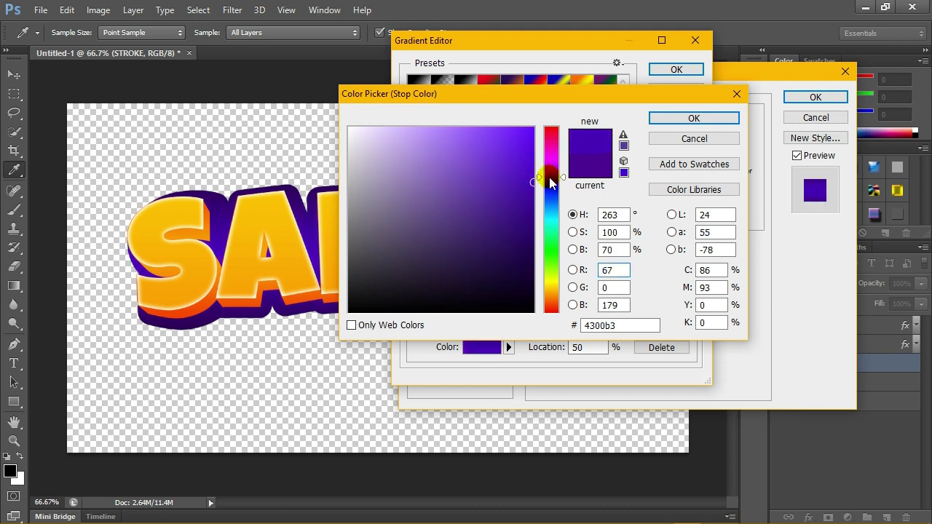
{"action": "left_click_drag", "start_coordinate": [639, 325], "coordinate": [546, 325]}
{"action": "left_click", "coordinate": [690, 118]}
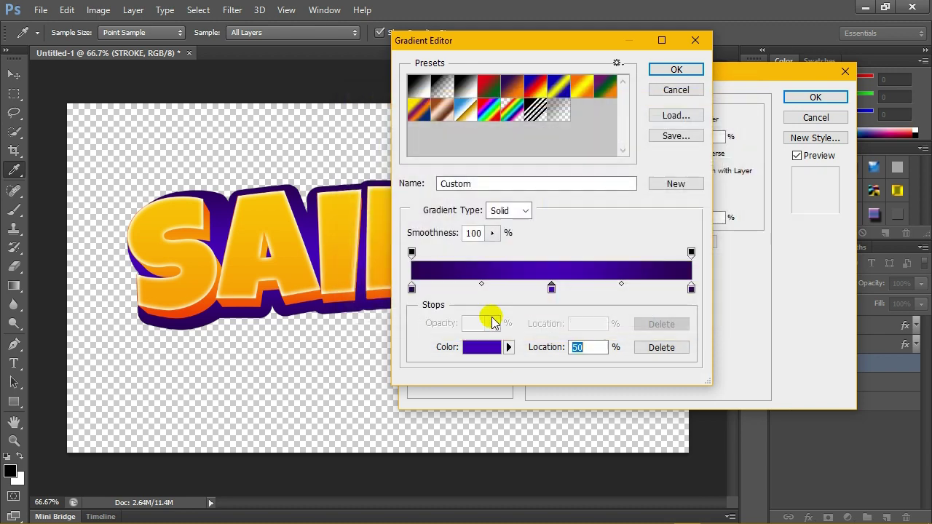
Step: Set both end stops of the gradient to dark purple 34006a
{"action": "double_click", "coordinate": [412, 290]}
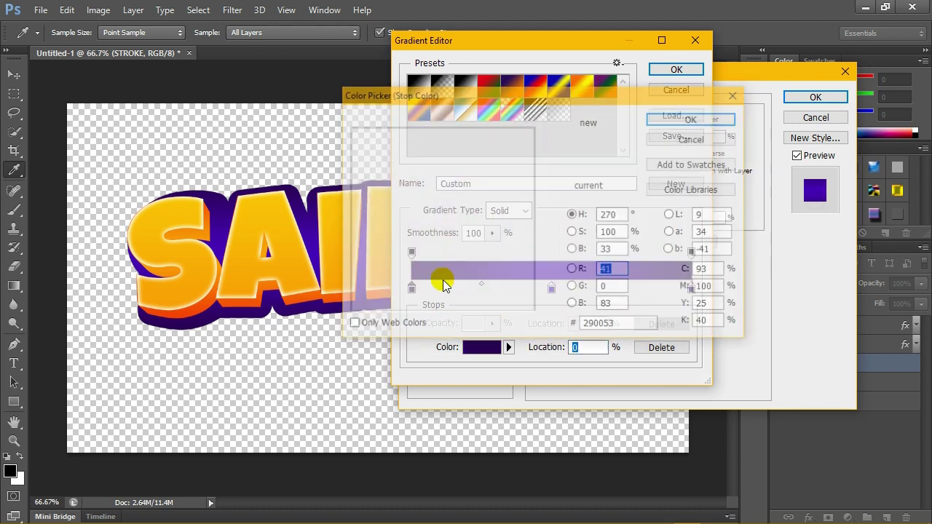
{"action": "left_click", "coordinate": [534, 235]}
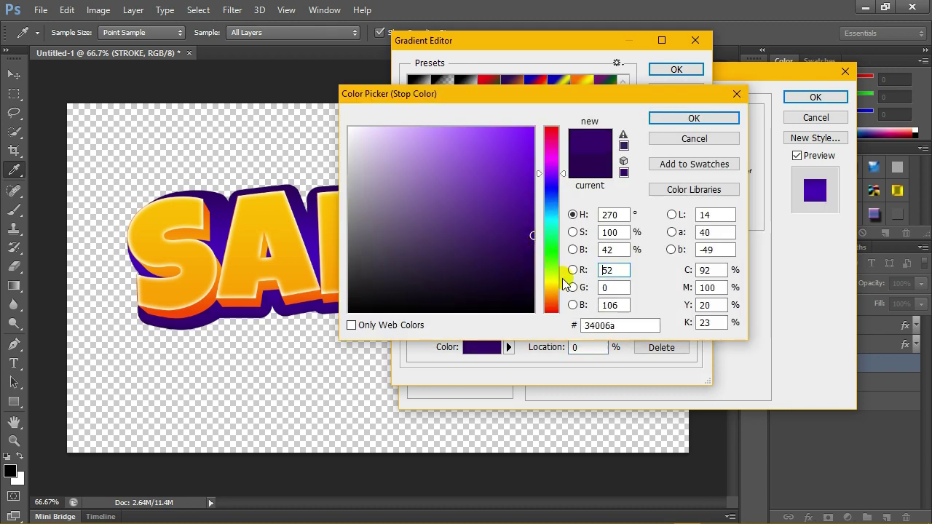
{"action": "double_click", "coordinate": [593, 326]}
{"action": "right_click", "coordinate": [603, 324]}
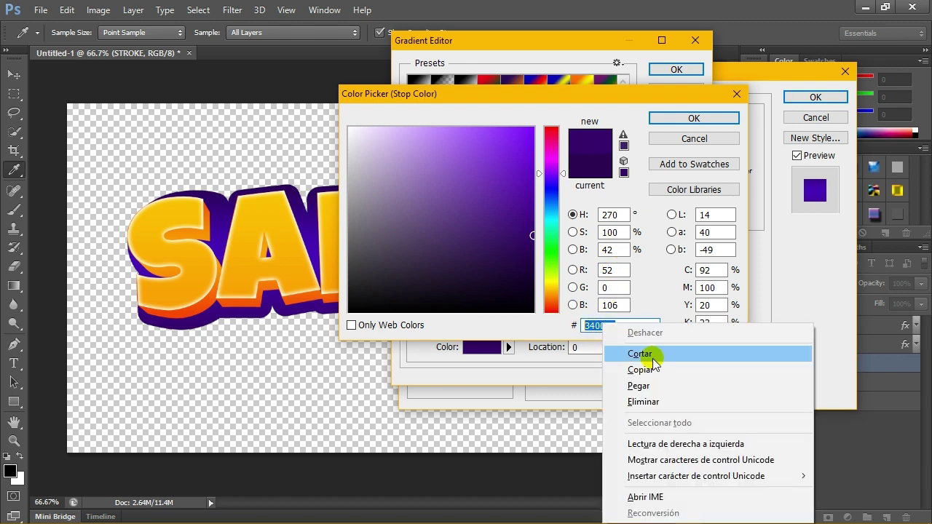
{"action": "left_click", "coordinate": [641, 369]}
{"action": "left_click", "coordinate": [692, 118]}
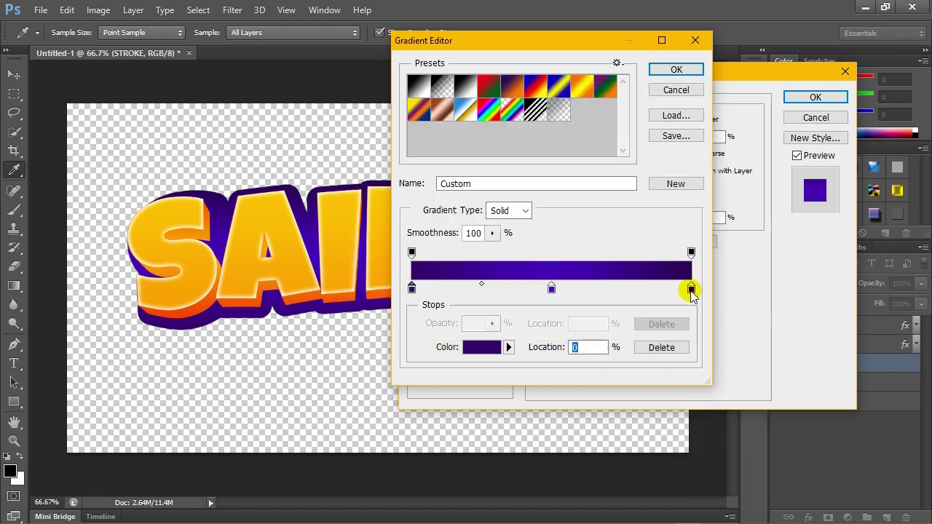
{"action": "double_click", "coordinate": [691, 290]}
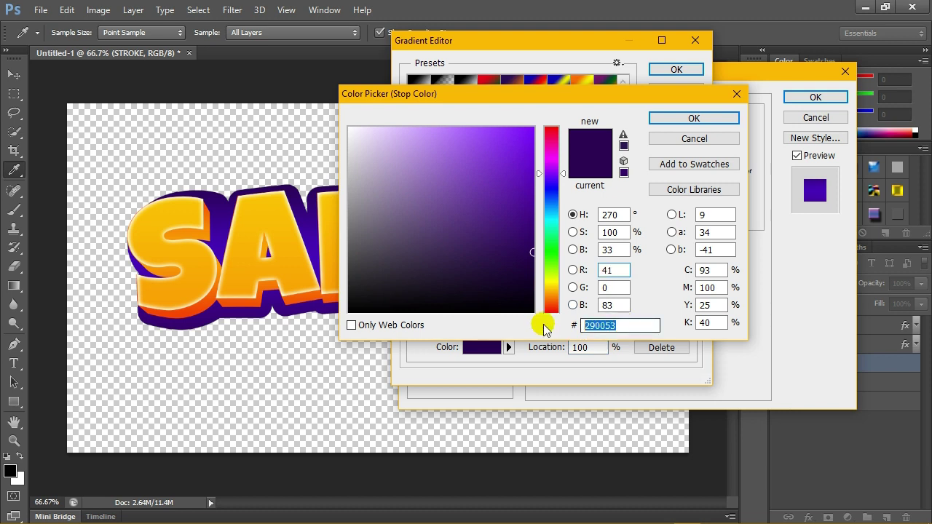
{"action": "right_click", "coordinate": [631, 328]}
{"action": "left_click", "coordinate": [656, 189]}
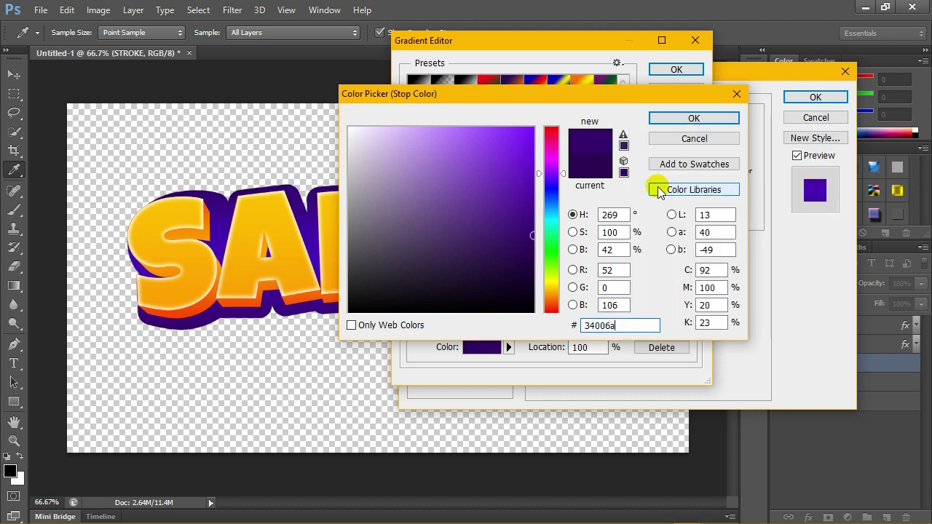
{"action": "left_click", "coordinate": [691, 119]}
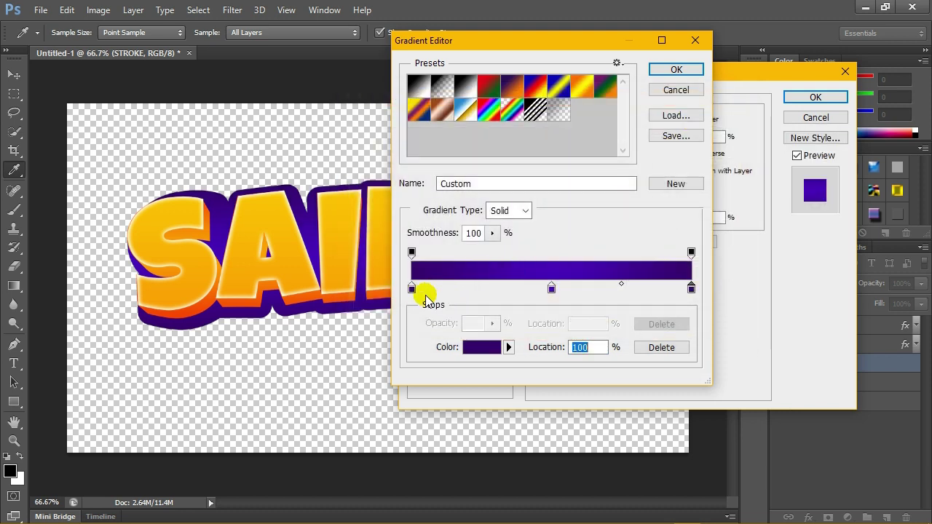
Step: Move the end stops in to 6% and 94% and commit the gradient overlay
{"action": "left_click_drag", "start_coordinate": [412, 289], "coordinate": [430, 289]}
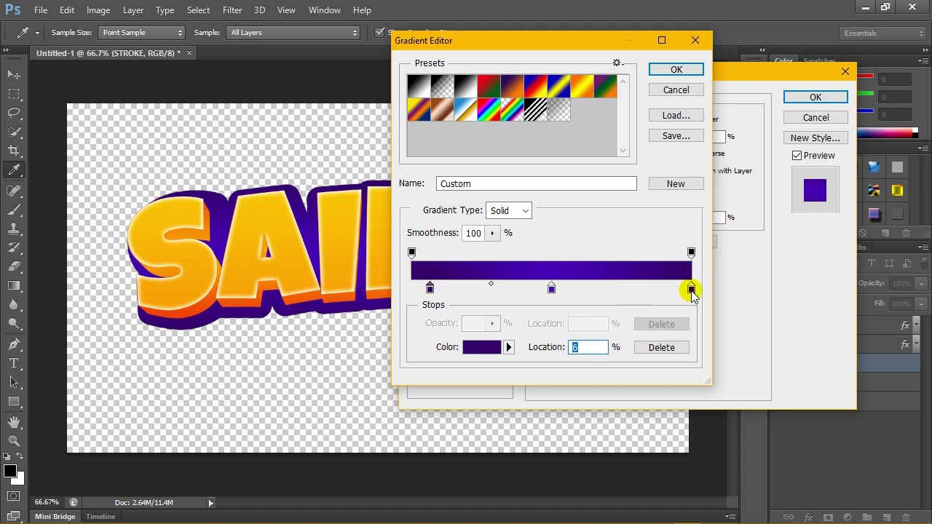
{"action": "left_click_drag", "start_coordinate": [691, 289], "coordinate": [678, 294]}
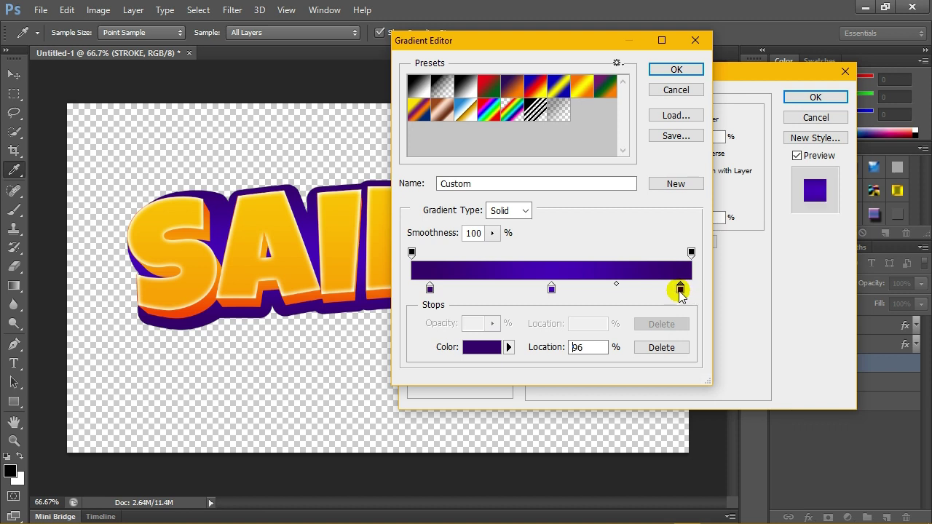
{"action": "left_click_drag", "start_coordinate": [677, 293], "coordinate": [676, 294]}
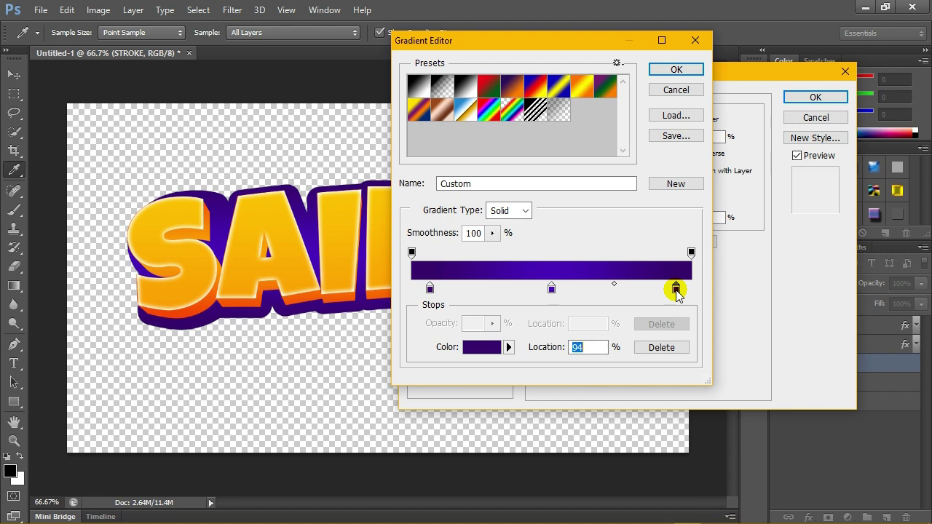
{"action": "left_click", "coordinate": [663, 69]}
{"action": "left_click", "coordinate": [796, 99]}
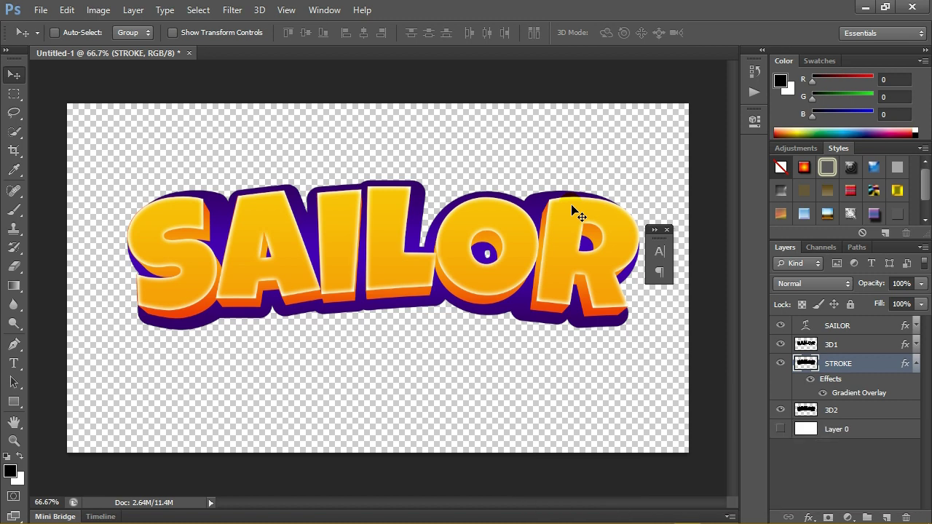
Step: Enable Inner Glow on the STROKE layer with a pale lilac glow colour
{"action": "right_click", "coordinate": [889, 364]}
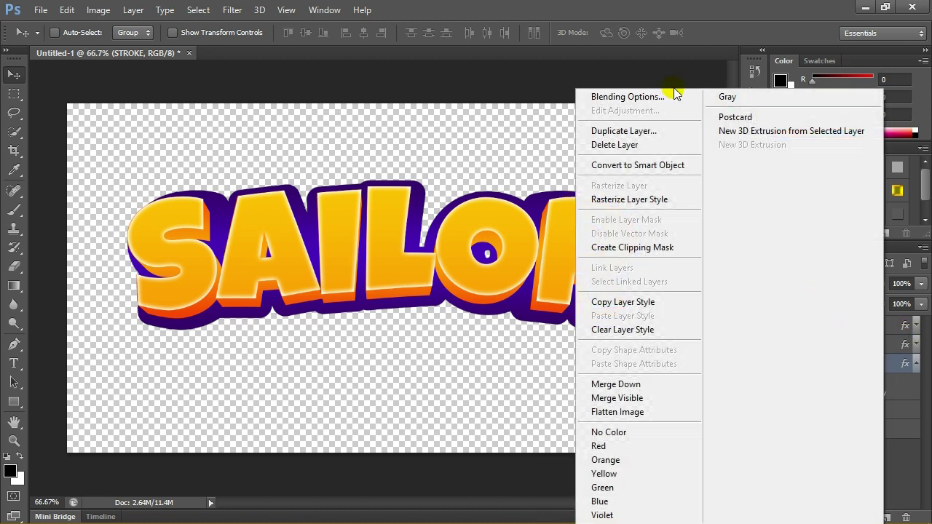
{"action": "left_click", "coordinate": [672, 94]}
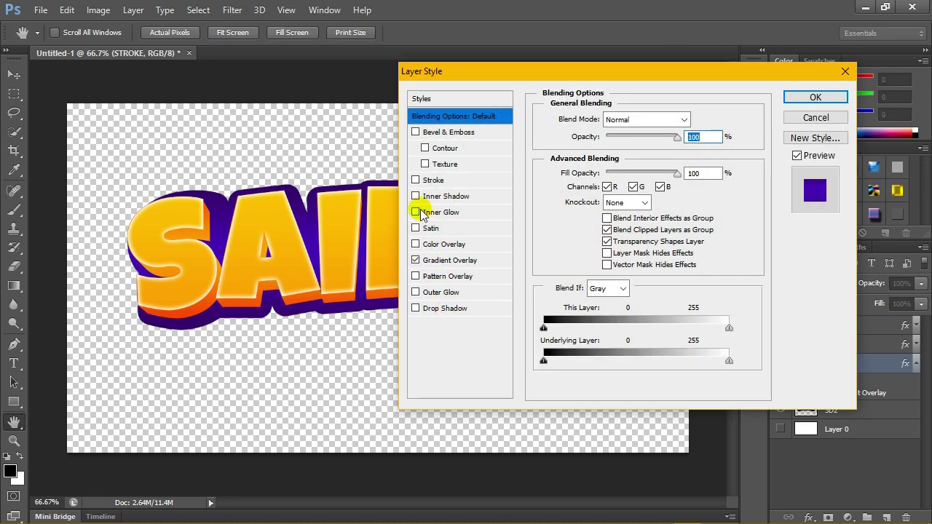
{"action": "left_click", "coordinate": [445, 212]}
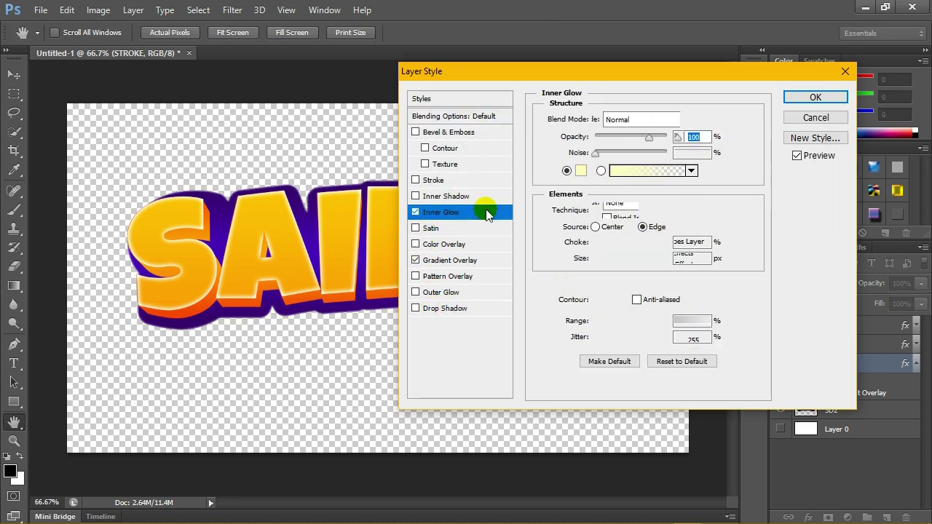
{"action": "left_click", "coordinate": [582, 172]}
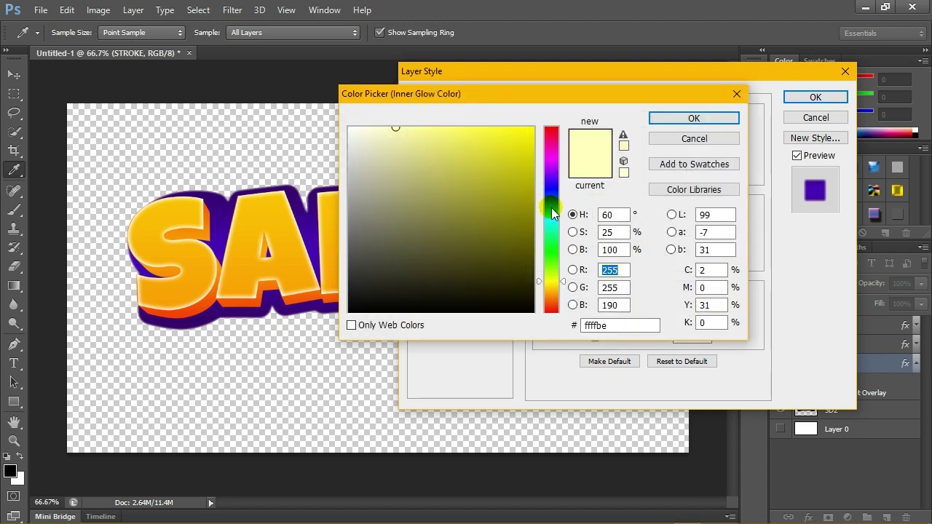
{"action": "left_click", "coordinate": [552, 167]}
{"action": "left_click", "coordinate": [553, 172]}
{"action": "left_click", "coordinate": [445, 129]}
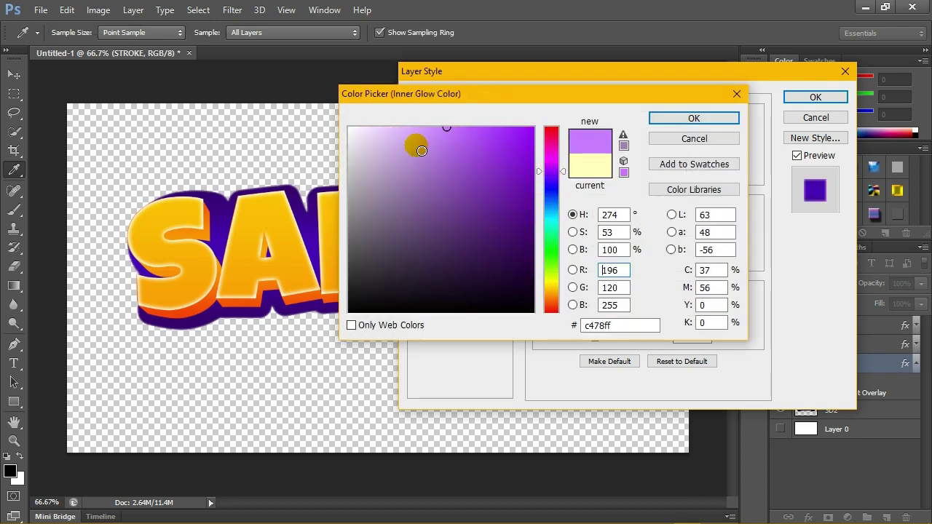
{"action": "left_click", "coordinate": [381, 128]}
{"action": "left_click", "coordinate": [414, 120]}
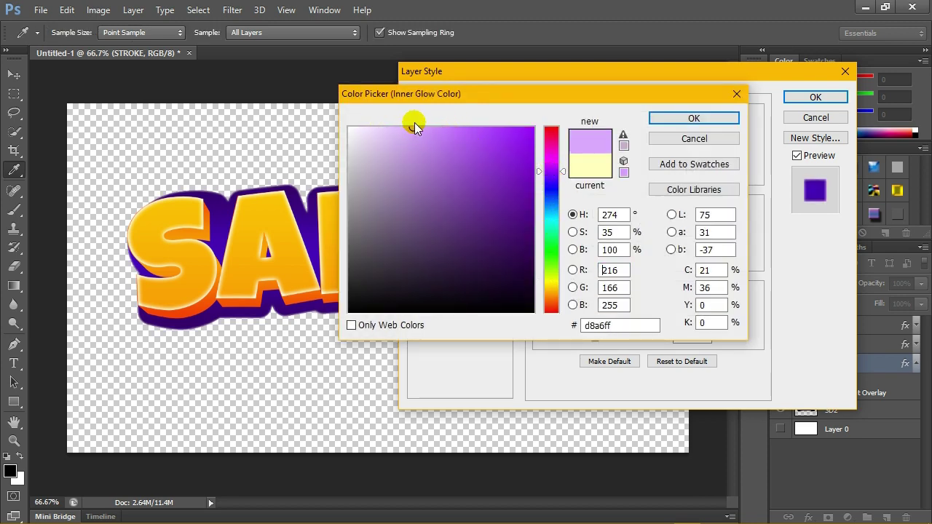
{"action": "left_click", "coordinate": [694, 118]}
Step: Set the inner glow to Normal, 100% opacity, Choke 28%, 8 px, colour cf91ff, and apply
{"action": "left_click", "coordinate": [671, 119]}
{"action": "left_click", "coordinate": [658, 126]}
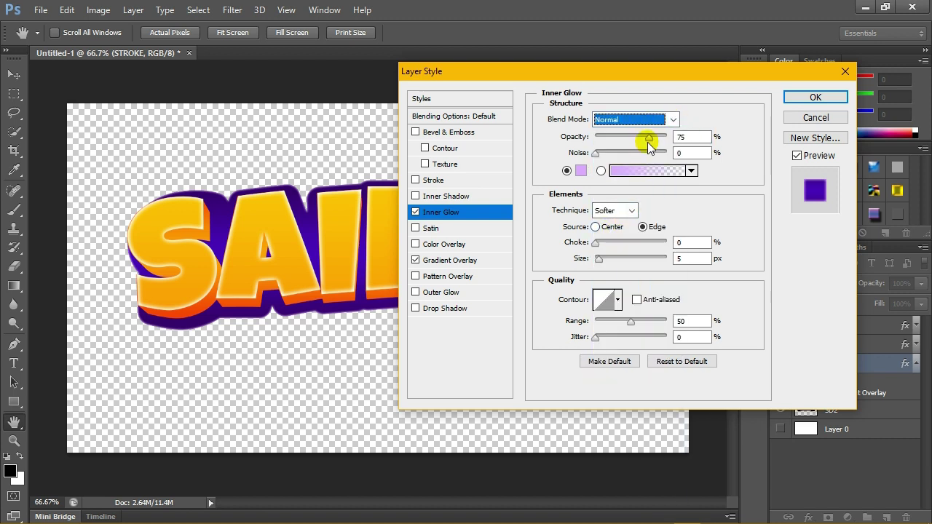
{"action": "left_click_drag", "start_coordinate": [649, 138], "coordinate": [667, 137]}
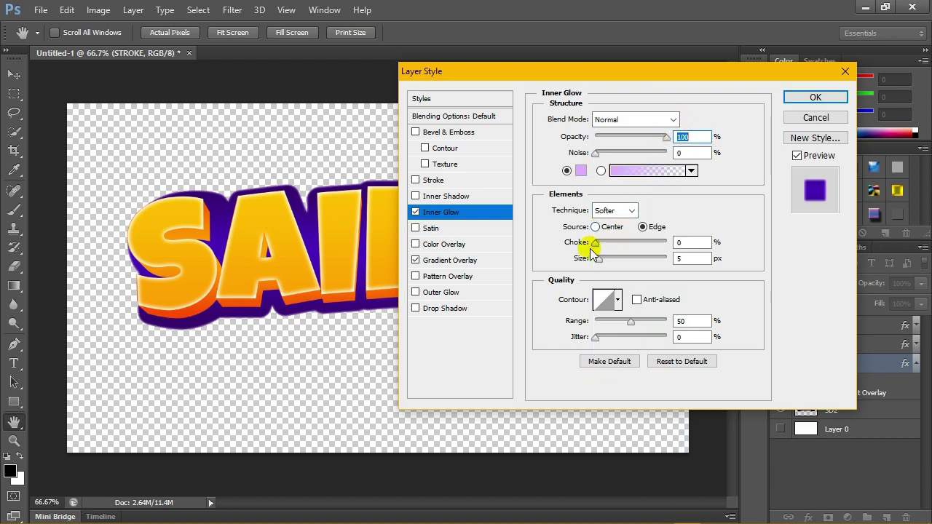
{"action": "left_click_drag", "start_coordinate": [598, 258], "coordinate": [616, 248]}
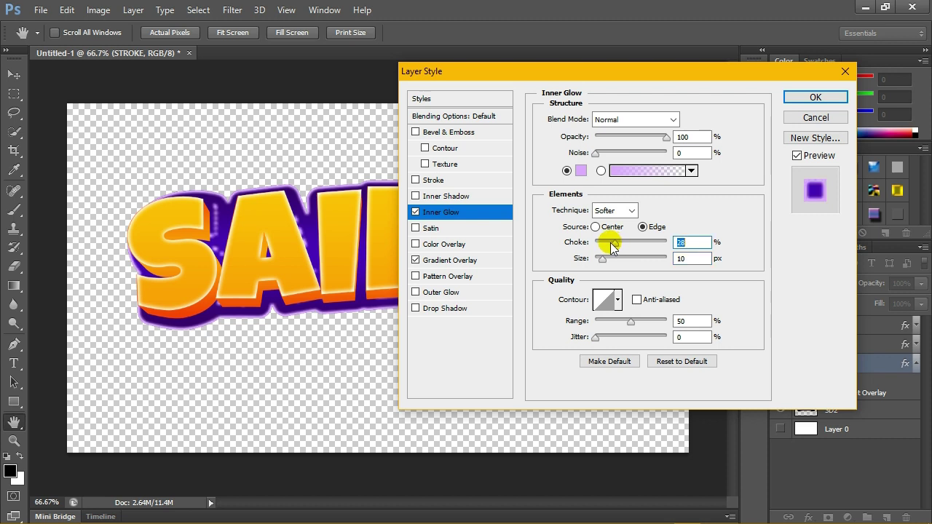
{"action": "left_click_drag", "start_coordinate": [601, 259], "coordinate": [599, 260]}
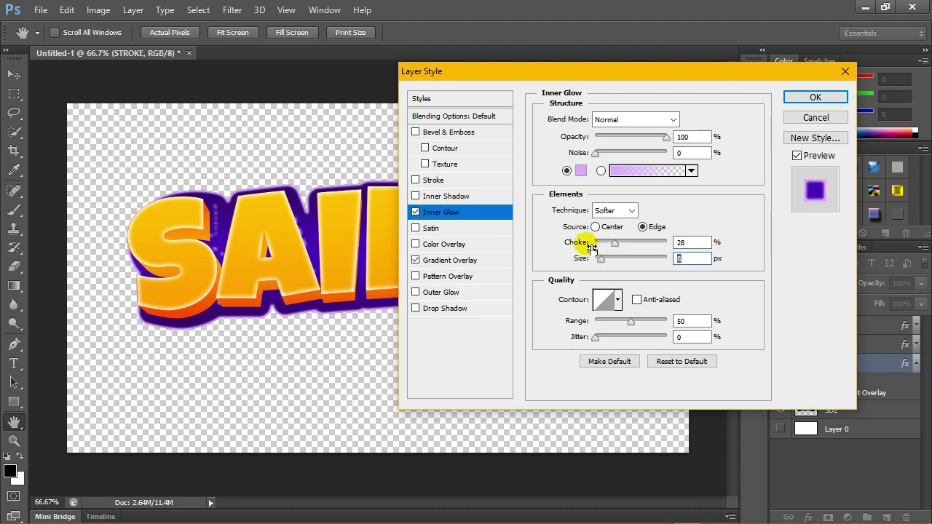
{"action": "left_click", "coordinate": [587, 171]}
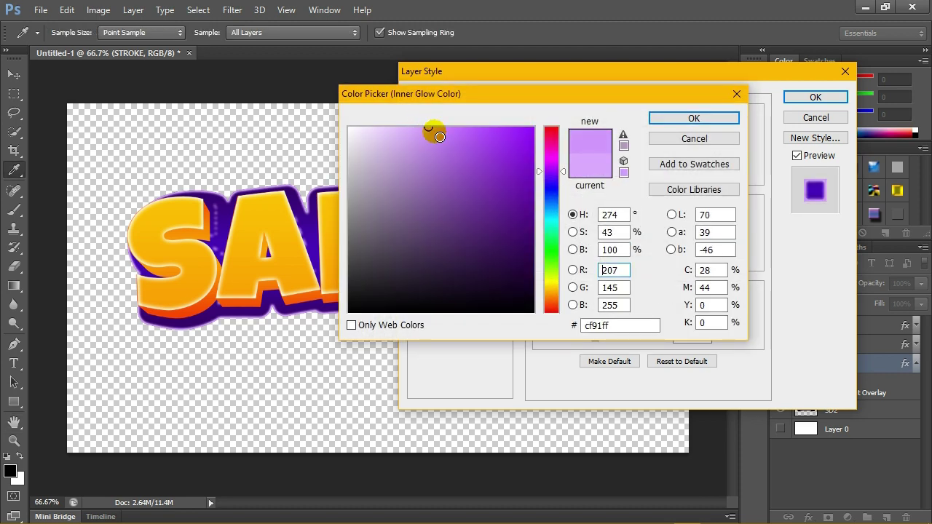
{"action": "left_click_drag", "start_coordinate": [585, 325], "coordinate": [626, 335]}
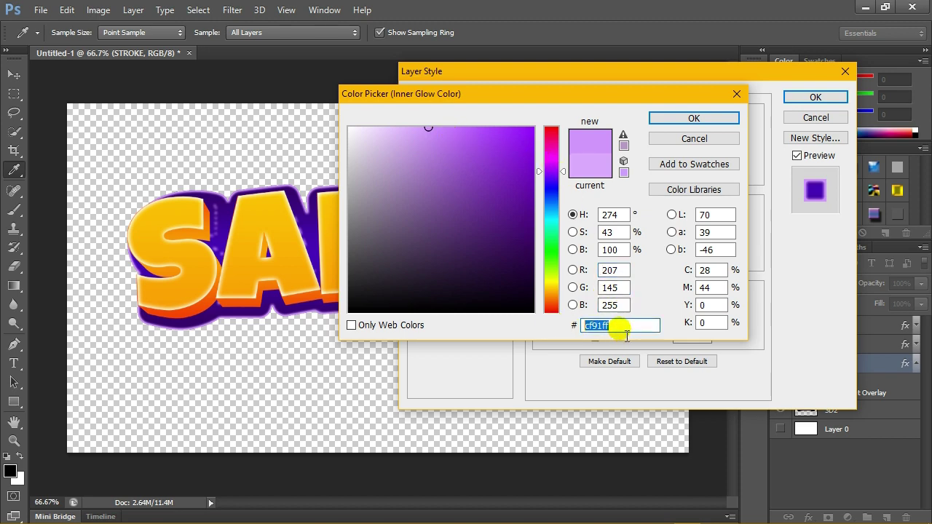
{"action": "left_click", "coordinate": [694, 118]}
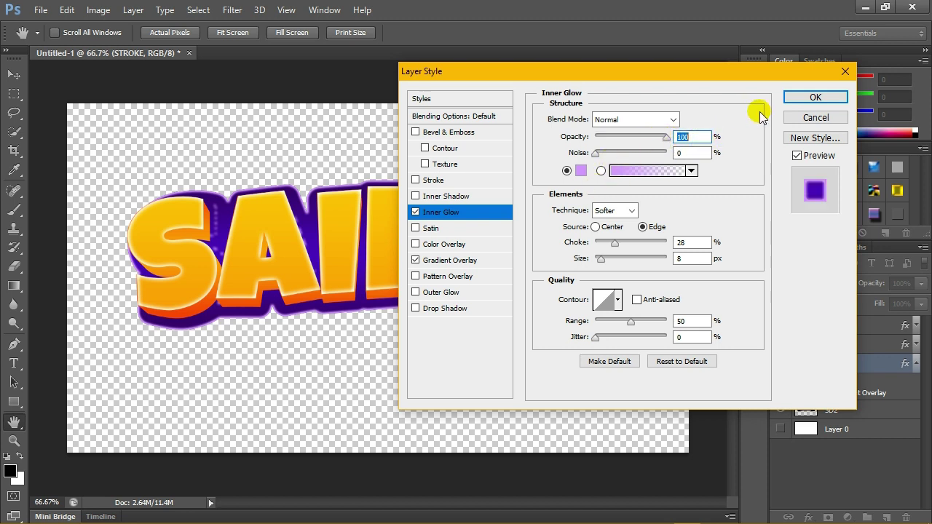
{"action": "left_click", "coordinate": [815, 97]}
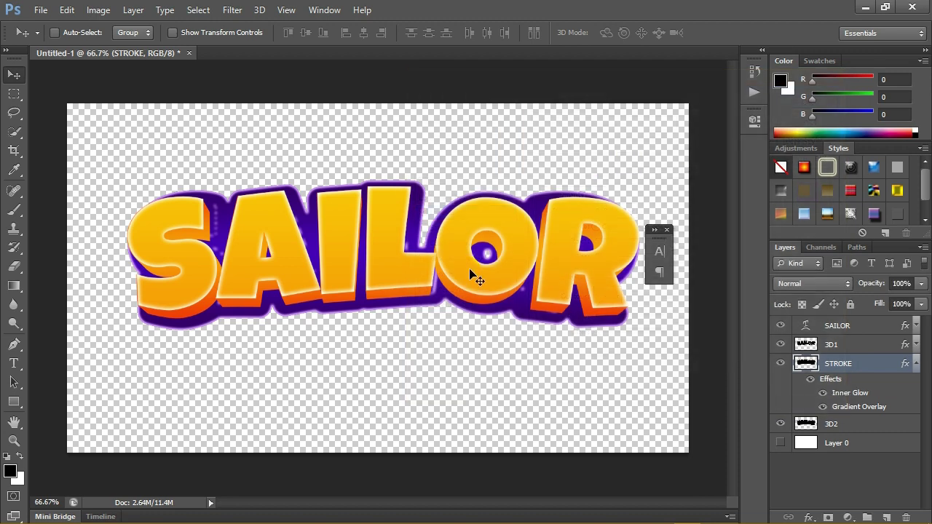
Step: Open SAILOR's layer style and set its inner glow size to 24 px
{"action": "left_click", "coordinate": [864, 333]}
{"action": "right_click", "coordinate": [871, 329]}
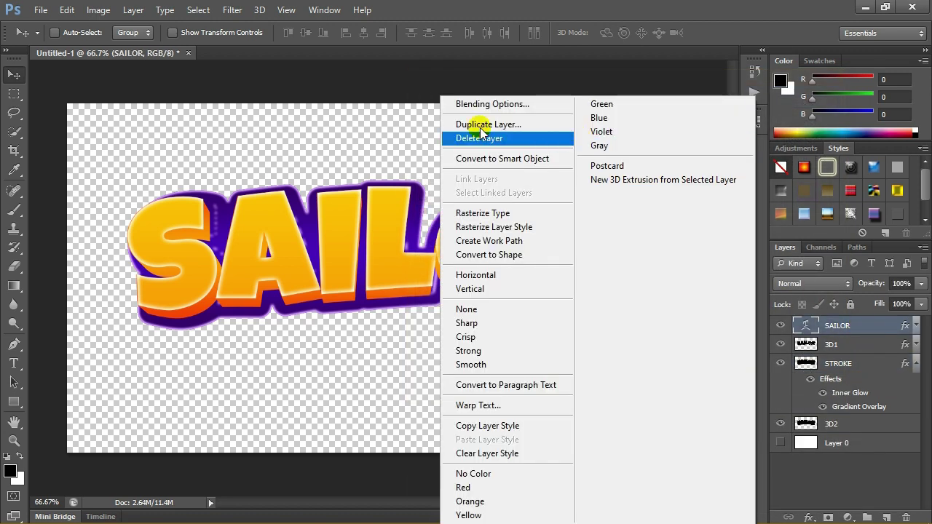
{"action": "left_click", "coordinate": [484, 104]}
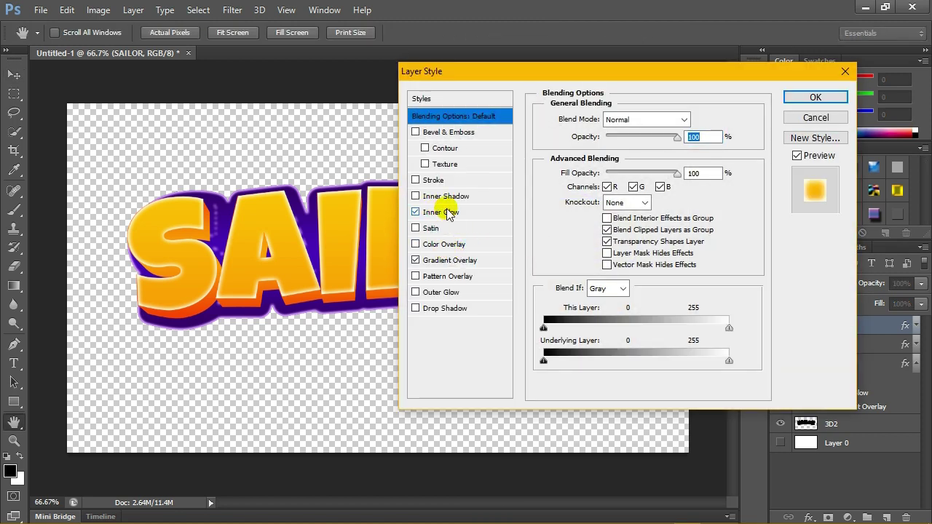
{"action": "left_click", "coordinate": [445, 212]}
{"action": "left_click_drag", "start_coordinate": [599, 258], "coordinate": [607, 261]}
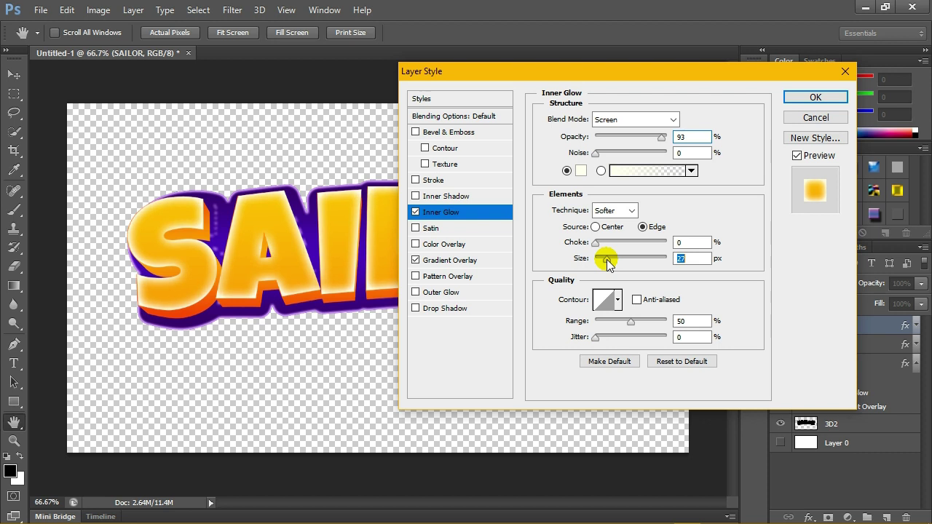
{"action": "type", "text": "24"}
{"action": "left_click", "coordinate": [701, 259]}
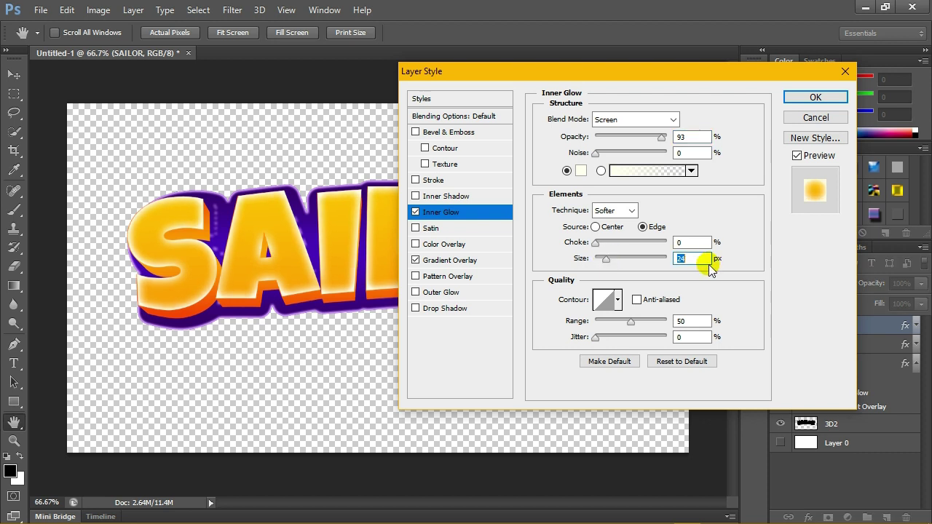
Step: Change the inner glow colour to pale yellow fee99f
{"action": "left_click", "coordinate": [579, 171]}
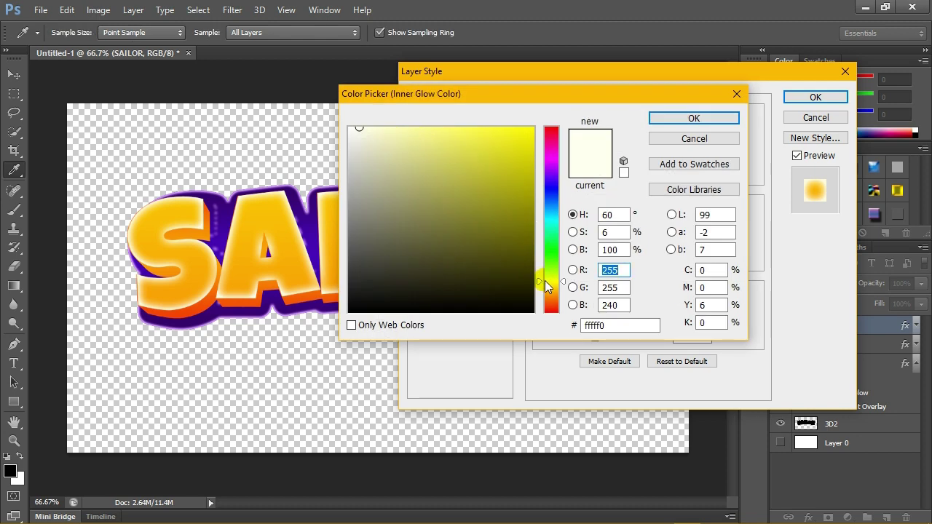
{"action": "left_click", "coordinate": [550, 288]}
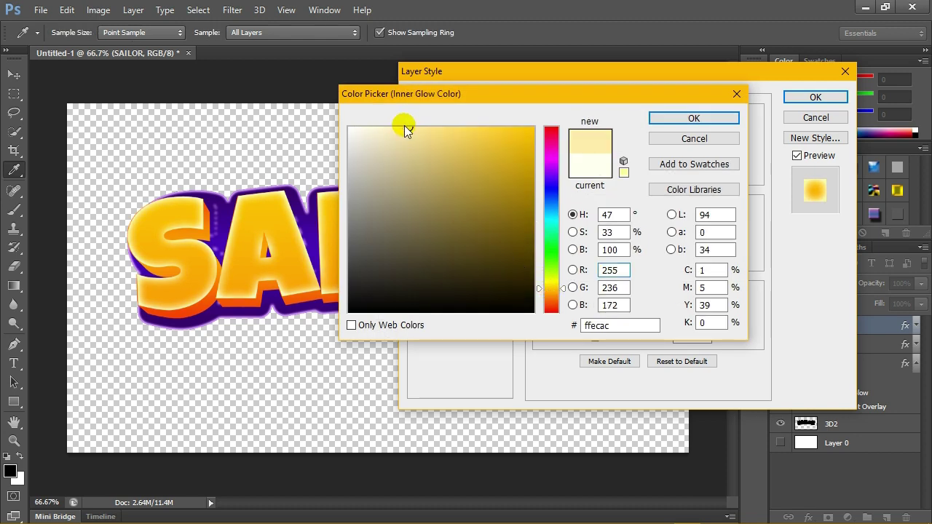
{"action": "left_click_drag", "start_coordinate": [415, 138], "coordinate": [422, 133]}
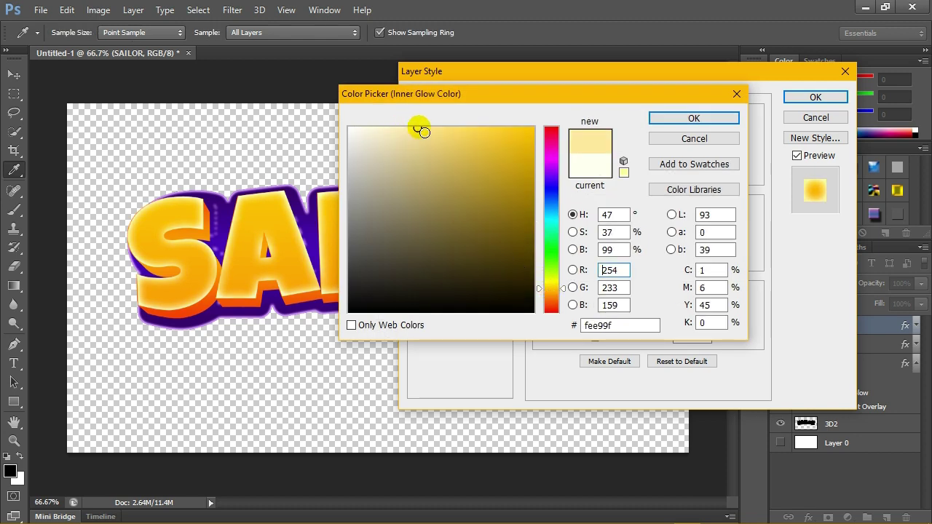
{"action": "left_click", "coordinate": [619, 329]}
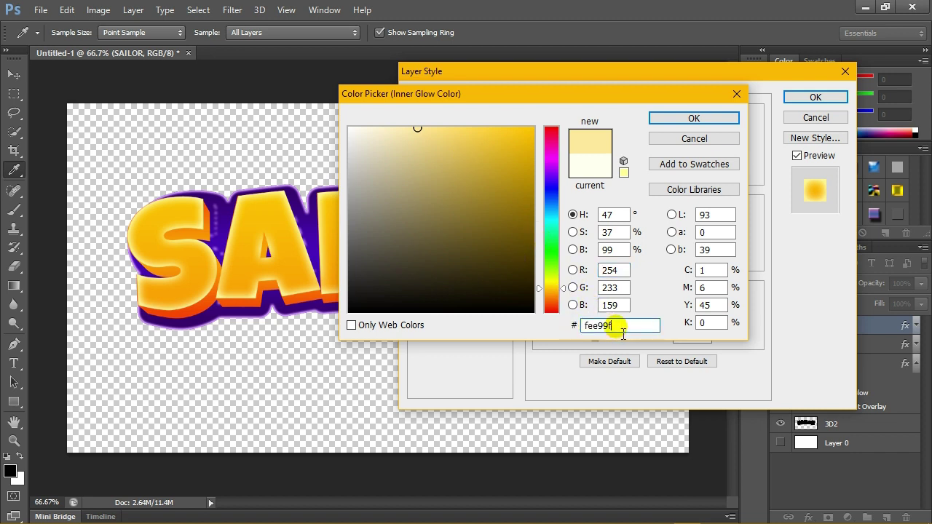
{"action": "left_click", "coordinate": [693, 118]}
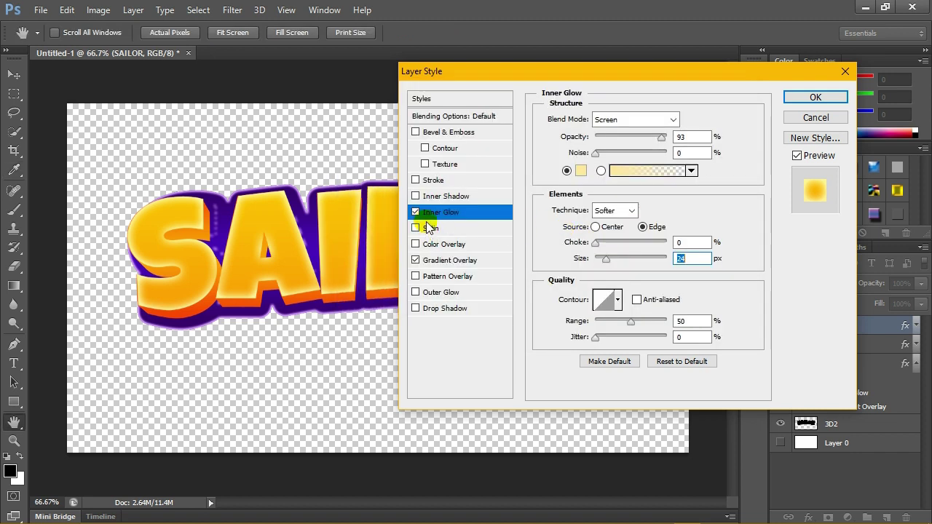
Step: Set the Gradient Overlay's left stop to golden orange e6a21f
{"action": "left_click", "coordinate": [477, 259]}
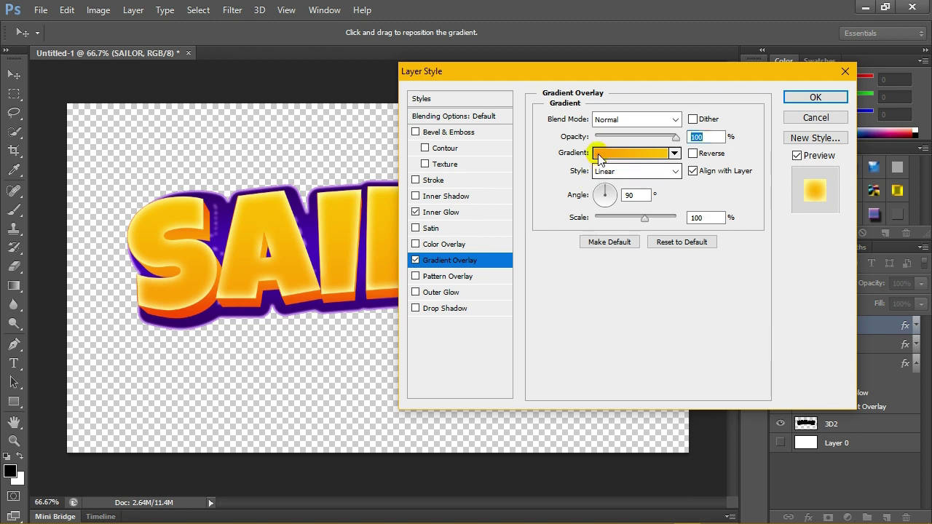
{"action": "left_click", "coordinate": [598, 156]}
{"action": "left_click", "coordinate": [412, 288]}
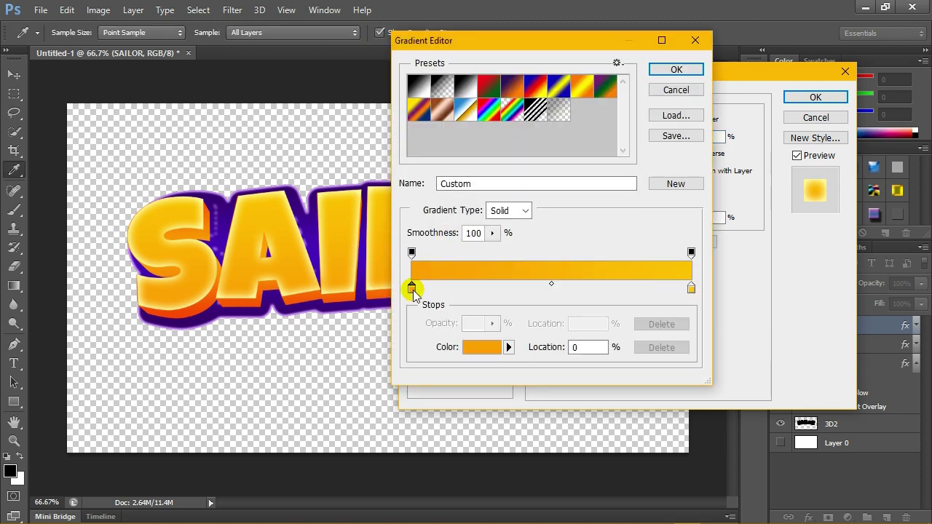
{"action": "double_click", "coordinate": [412, 289]}
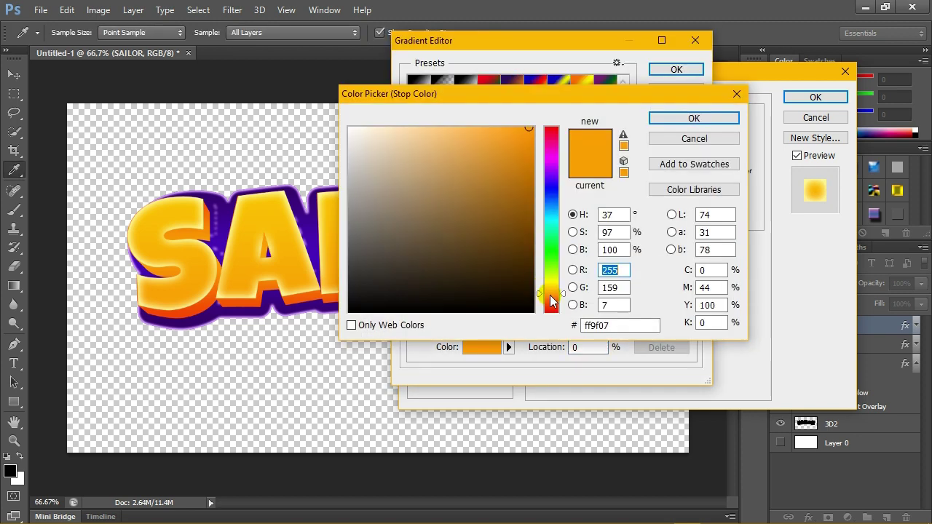
{"action": "left_click_drag", "start_coordinate": [548, 294], "coordinate": [547, 292]}
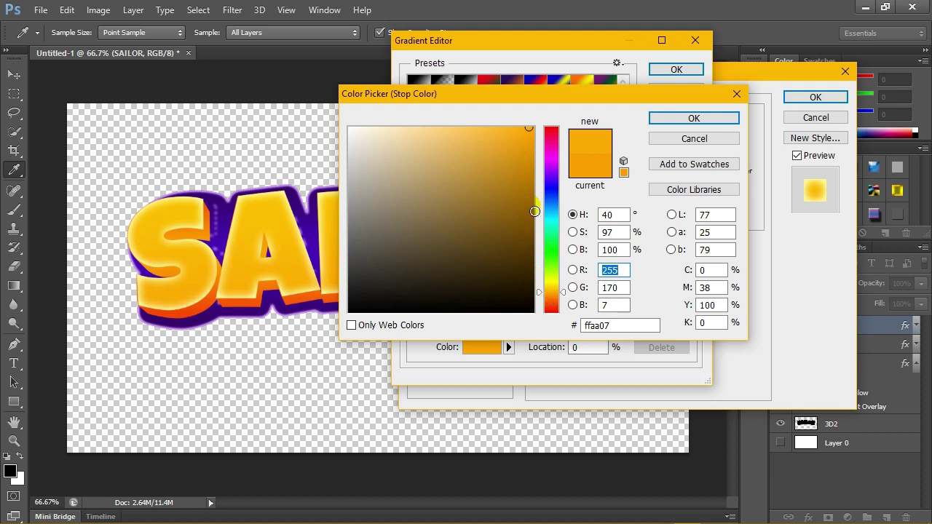
{"action": "left_click", "coordinate": [512, 126]}
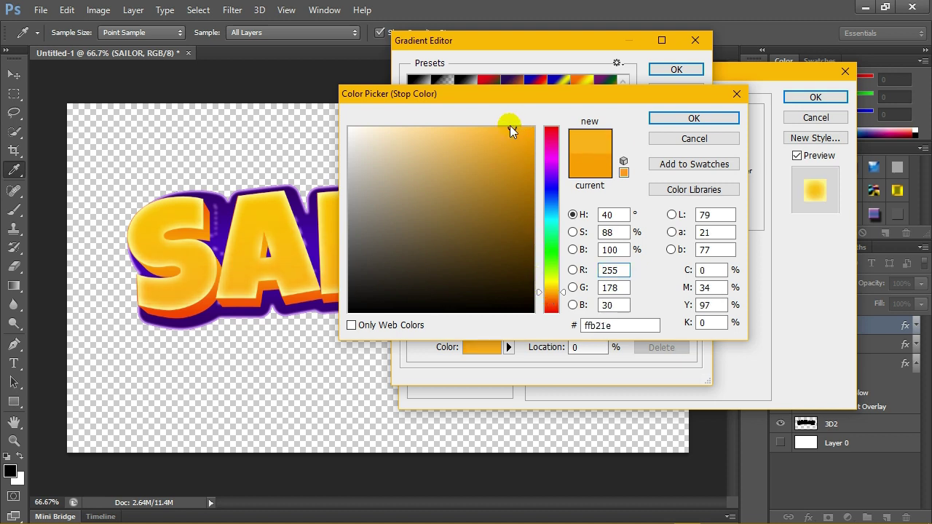
{"action": "left_click", "coordinate": [514, 150]}
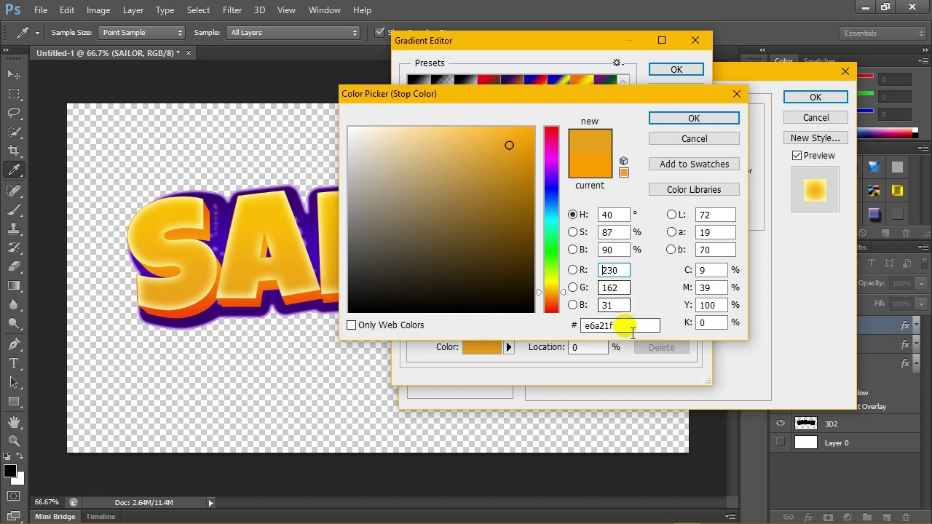
{"action": "double_click", "coordinate": [609, 325]}
{"action": "right_click", "coordinate": [592, 325]}
{"action": "left_click", "coordinate": [631, 369]}
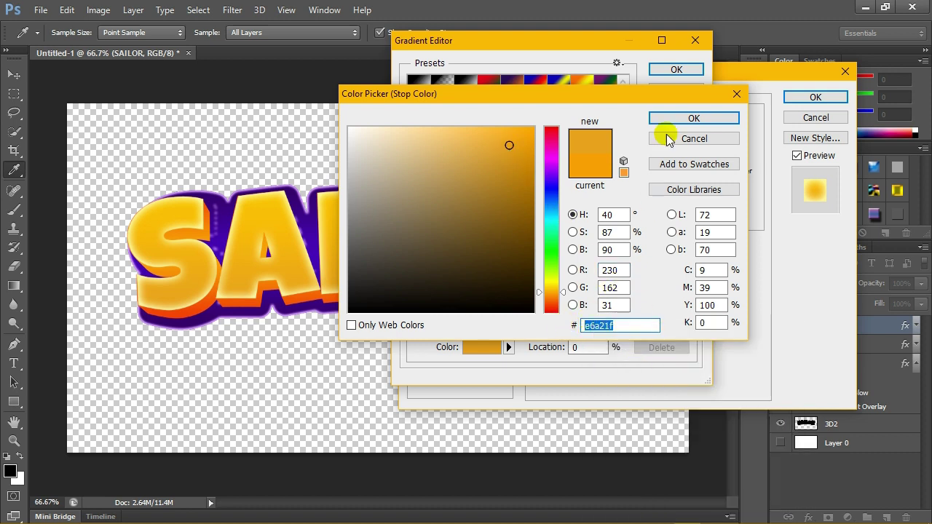
{"action": "left_click", "coordinate": [674, 118]}
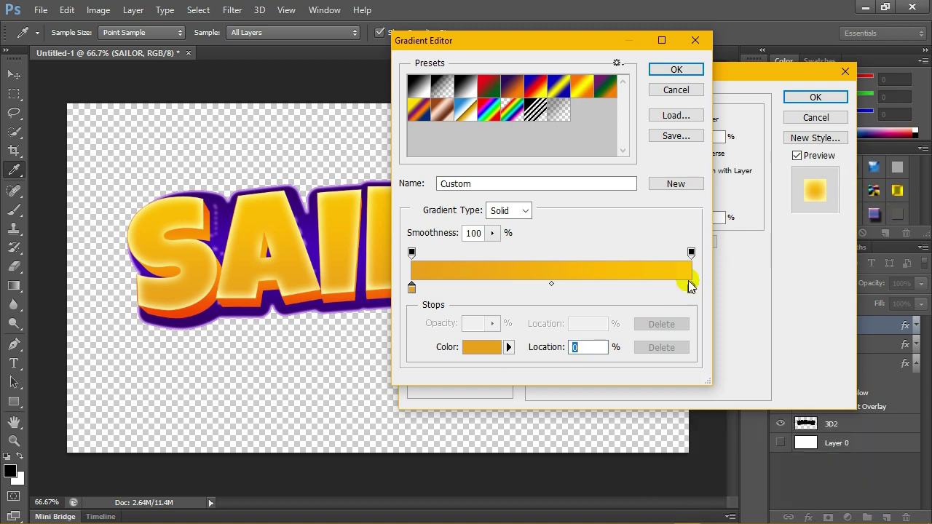
Step: Set the right stop to bright yellow ffe220 and apply the gradient
{"action": "double_click", "coordinate": [691, 290]}
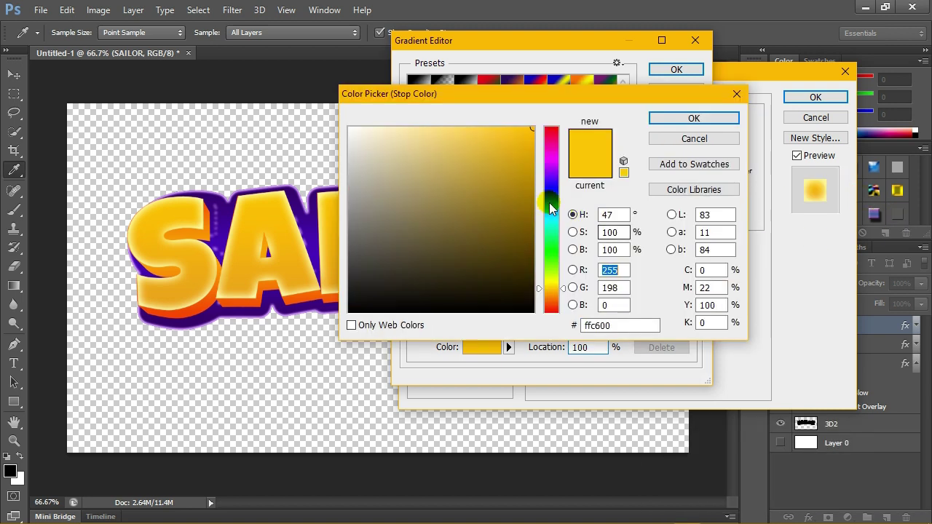
{"action": "left_click", "coordinate": [552, 287]}
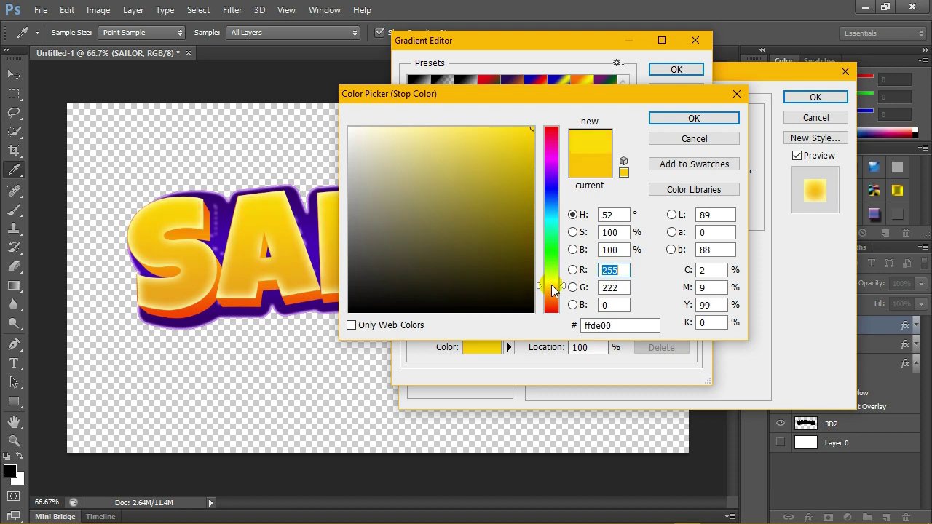
{"action": "left_click", "coordinate": [498, 129]}
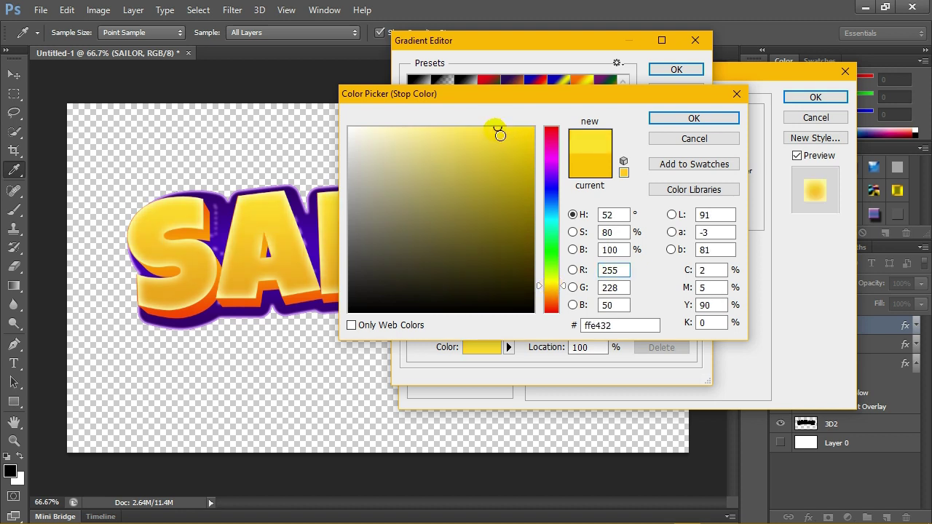
{"action": "left_click", "coordinate": [511, 126]}
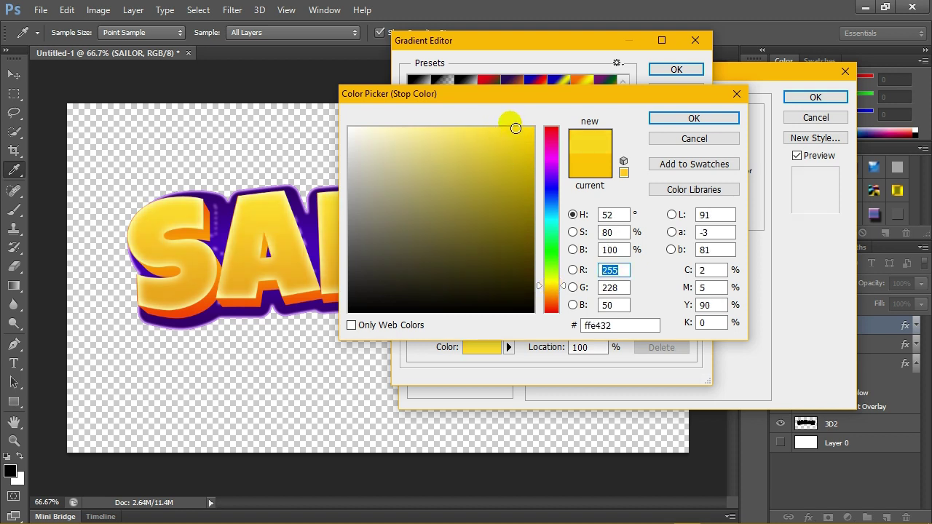
{"action": "left_click", "coordinate": [588, 322]}
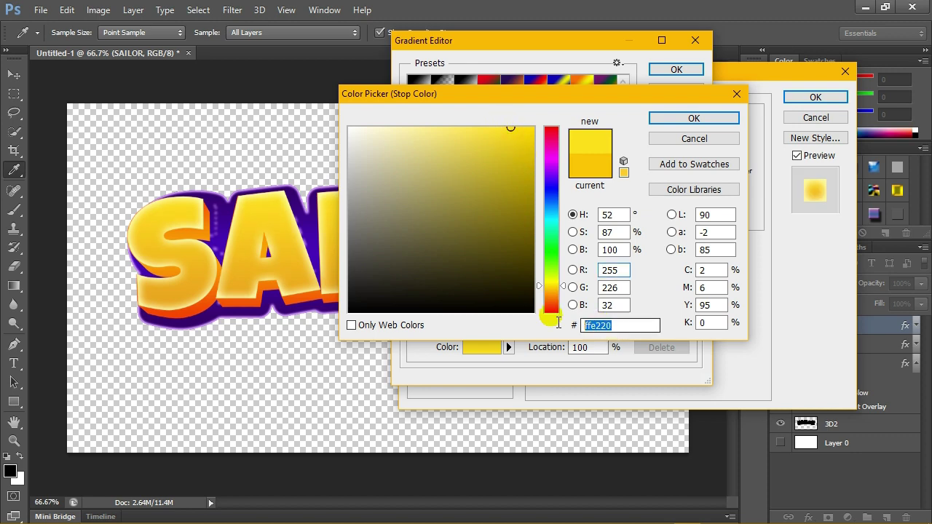
{"action": "left_click", "coordinate": [691, 118]}
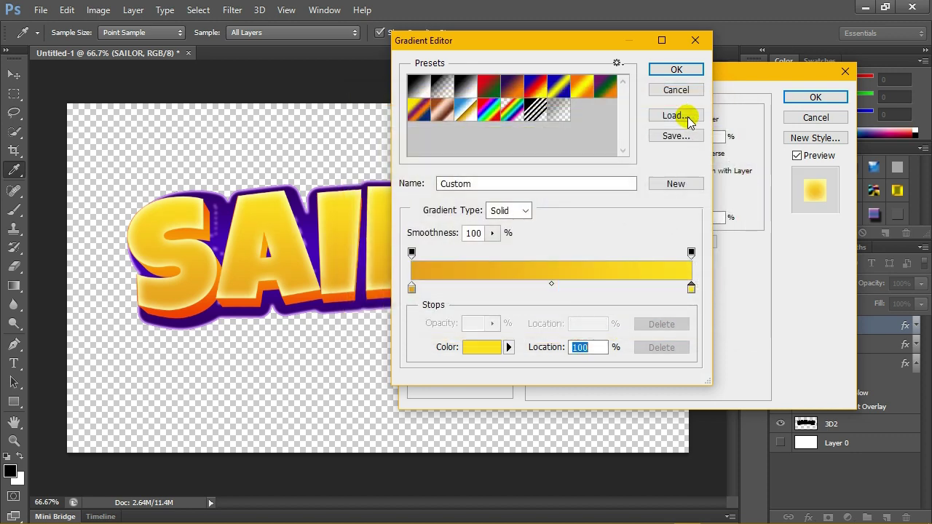
{"action": "left_click", "coordinate": [681, 69]}
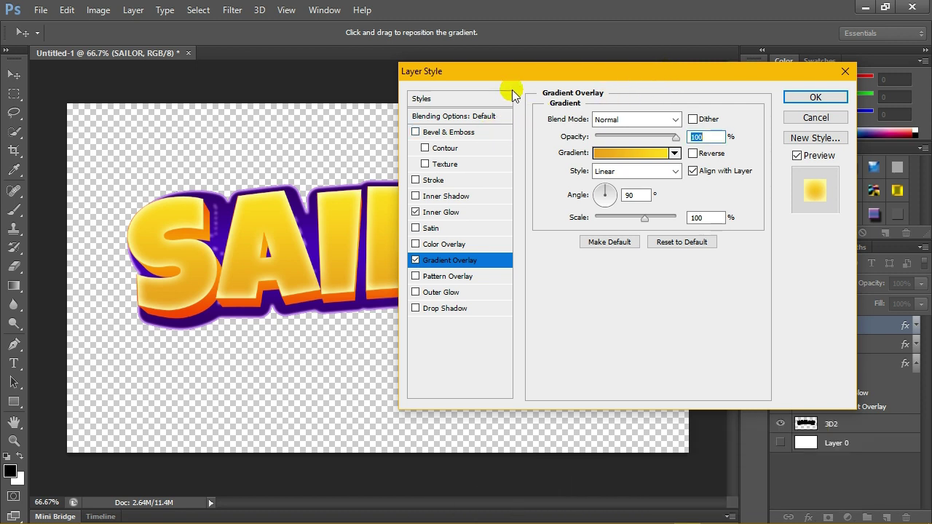
Step: Change the inner glow colour to warmer yellow ffdc64 and apply the style to SAILOR
{"action": "left_click", "coordinate": [441, 212]}
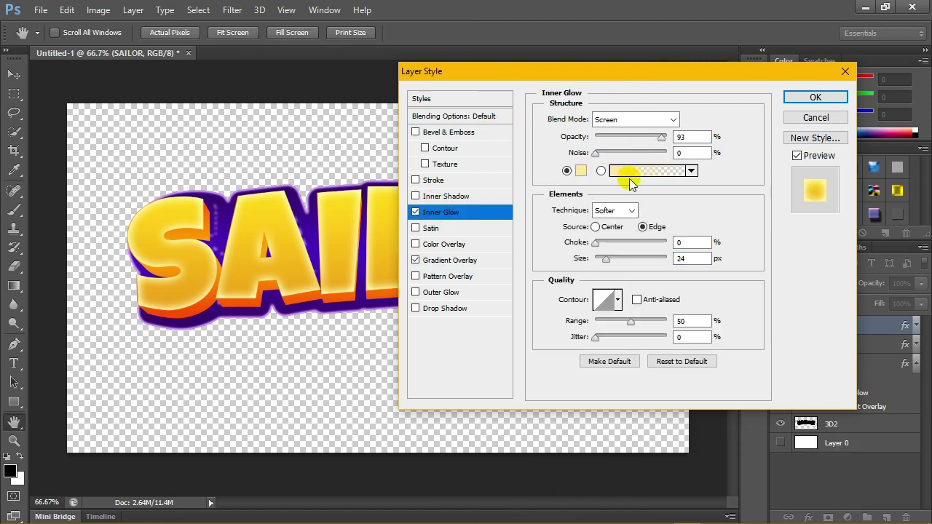
{"action": "left_click", "coordinate": [581, 170]}
{"action": "left_click_drag", "start_coordinate": [441, 144], "coordinate": [442, 126]}
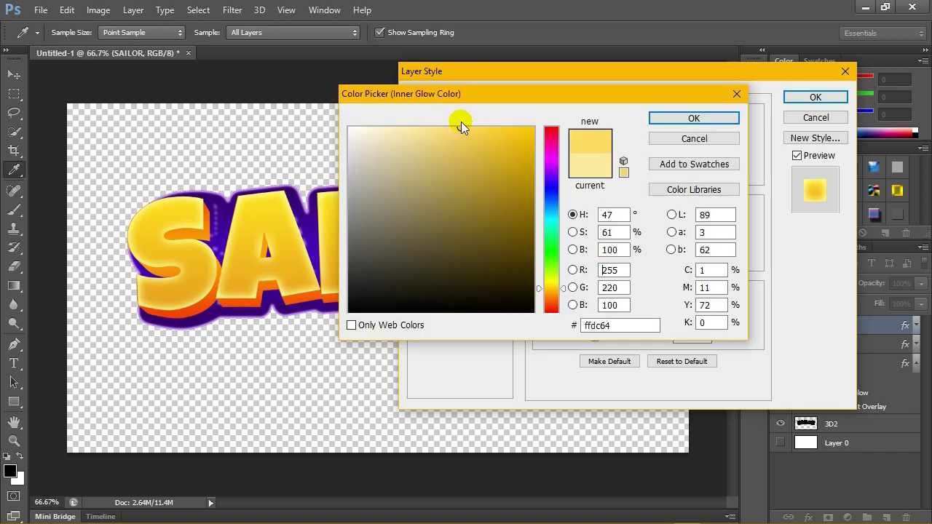
{"action": "double_click", "coordinate": [634, 327]}
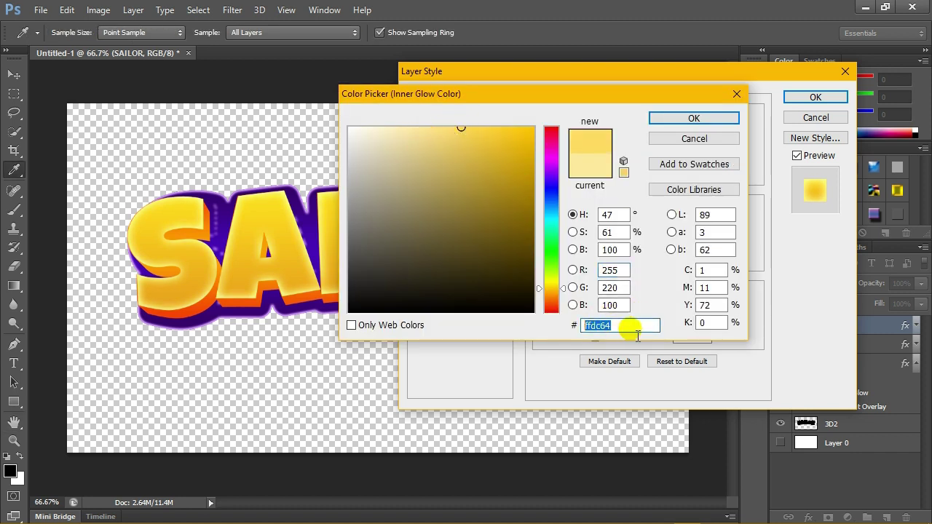
{"action": "left_click", "coordinate": [689, 117]}
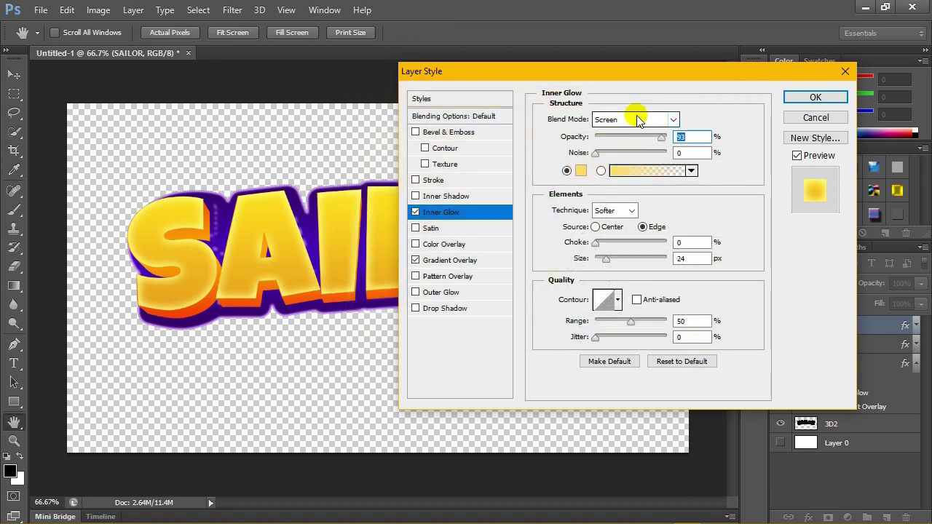
{"action": "left_click", "coordinate": [814, 97]}
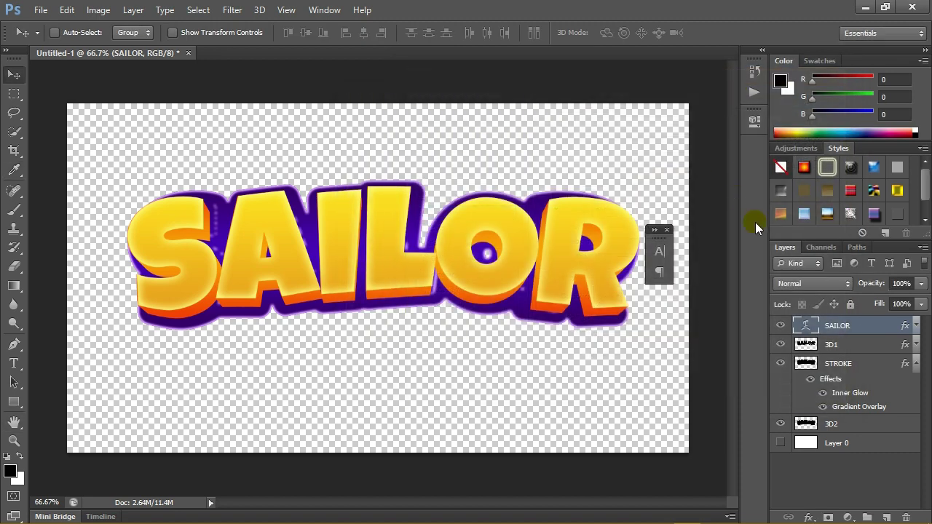
Step: Select the 3D2 layer and bring up the 3D V1 action in the Actions panel
{"action": "left_click", "coordinate": [865, 429]}
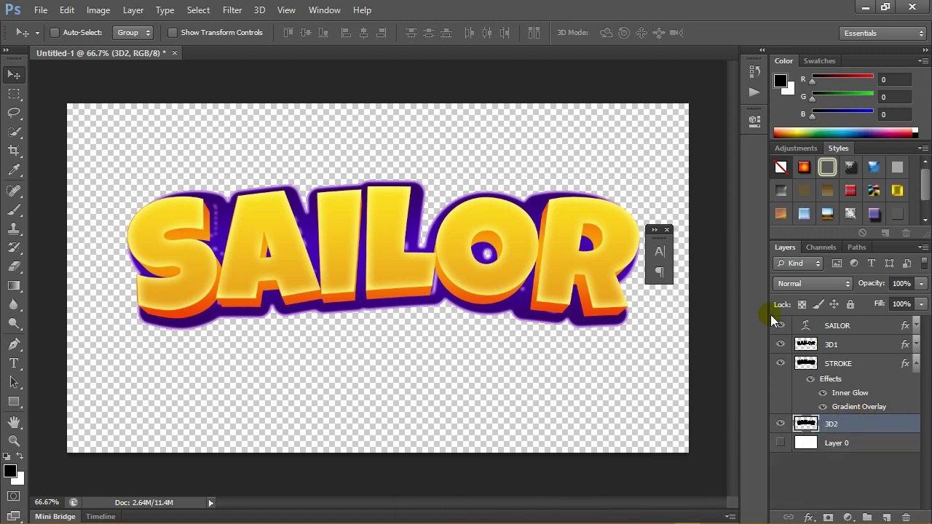
{"action": "left_click", "coordinate": [320, 9]}
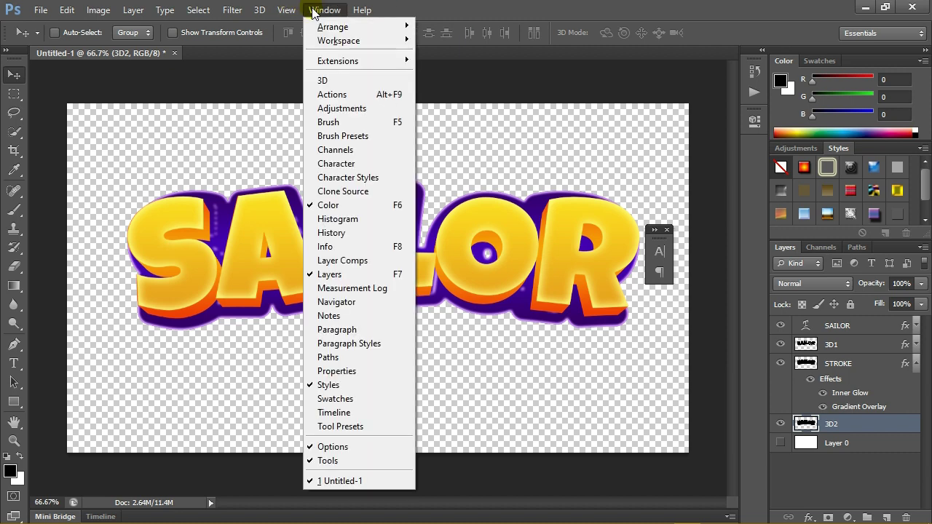
{"action": "left_click", "coordinate": [348, 97]}
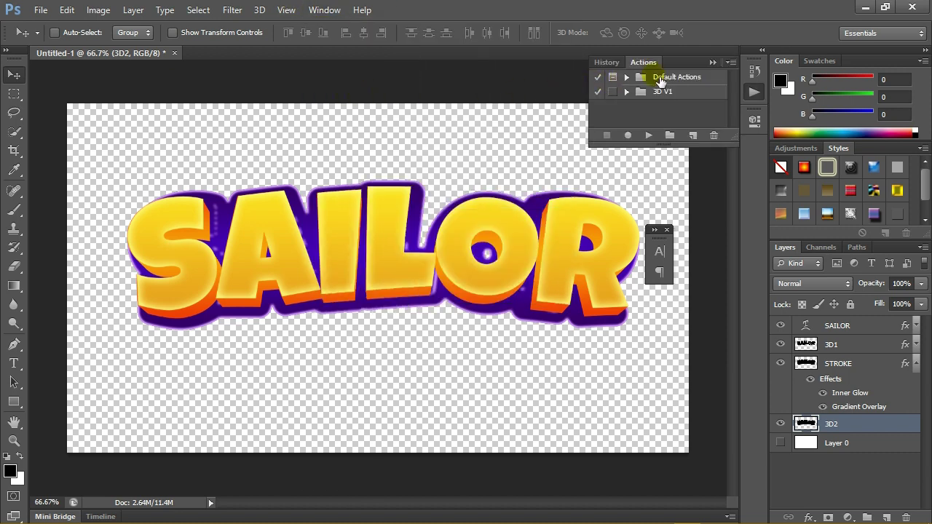
{"action": "left_click", "coordinate": [626, 91]}
{"action": "left_click", "coordinate": [690, 108]}
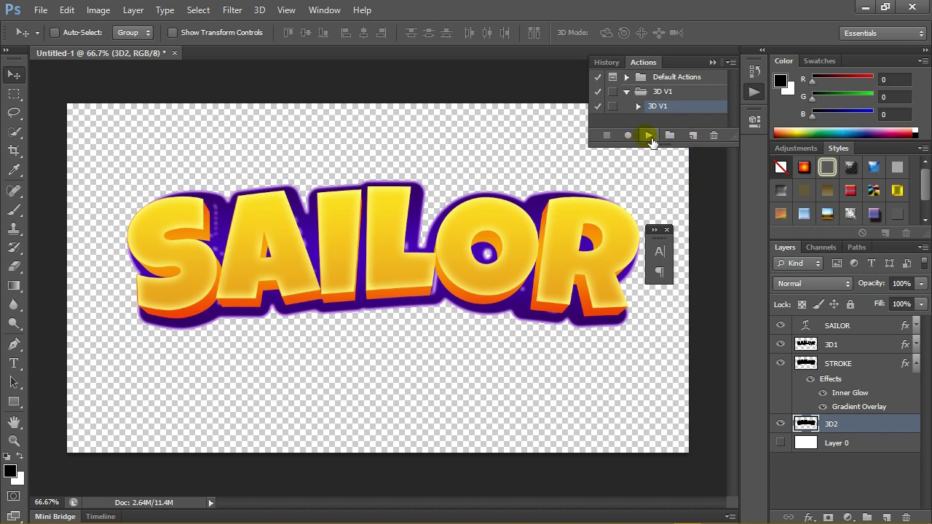
Step: Play the 3D V1 action repeatedly to stack 3D2 copies up to copy 20
{"action": "left_click", "coordinate": [648, 135]}
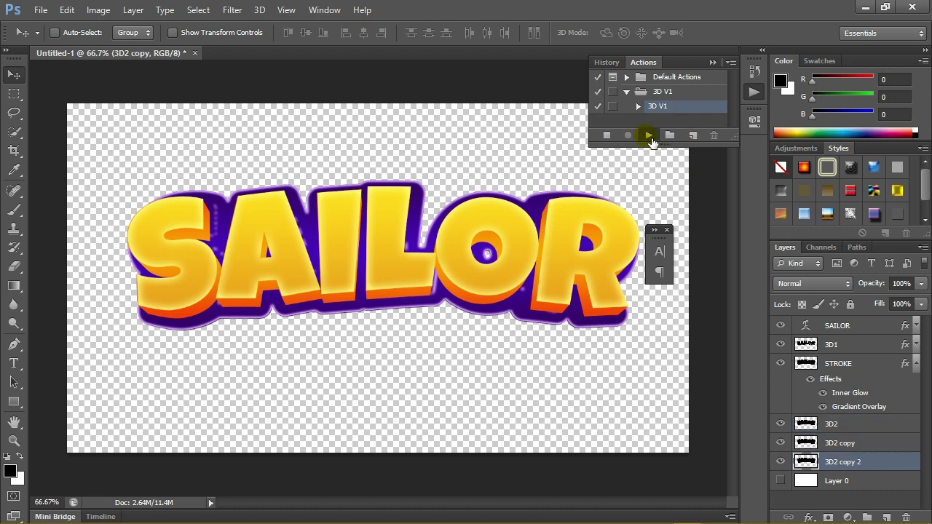
{"action": "left_click", "coordinate": [651, 137]}
{"action": "left_click", "coordinate": [651, 137]}
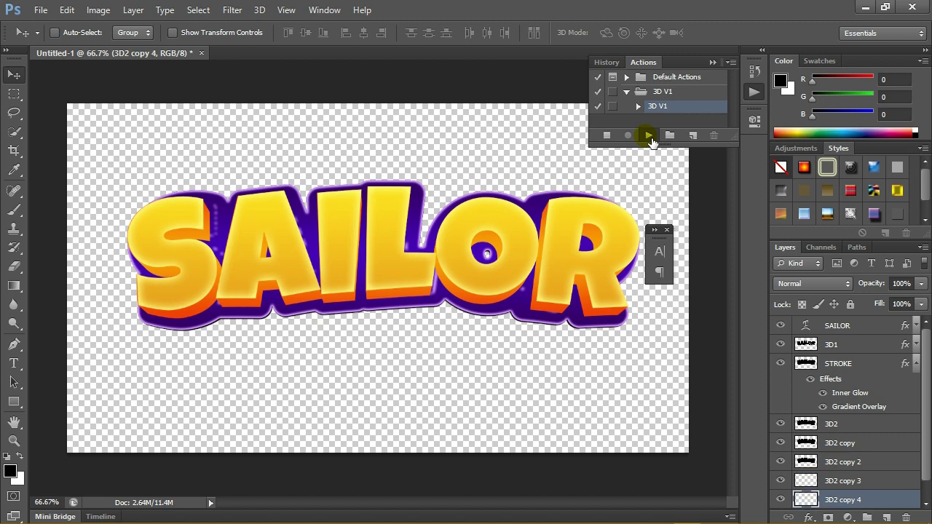
{"action": "left_click", "coordinate": [649, 136]}
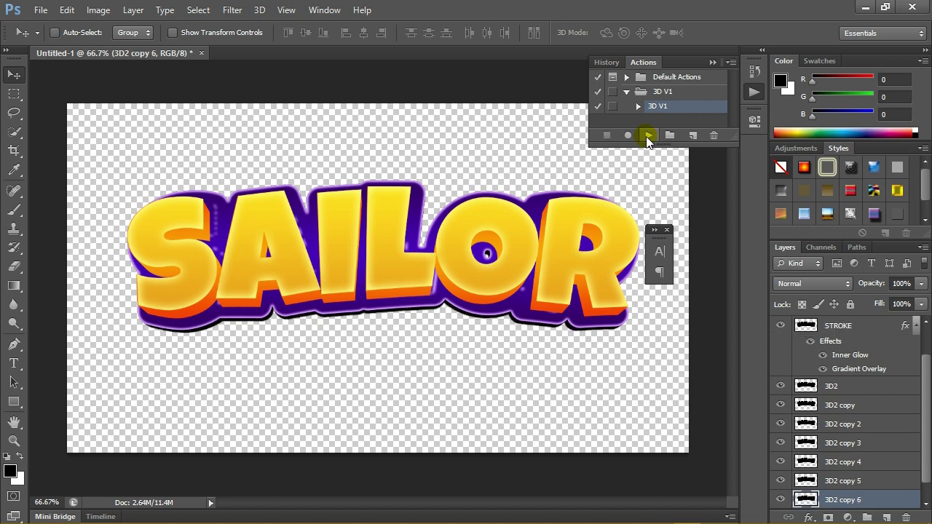
{"action": "left_click", "coordinate": [651, 137]}
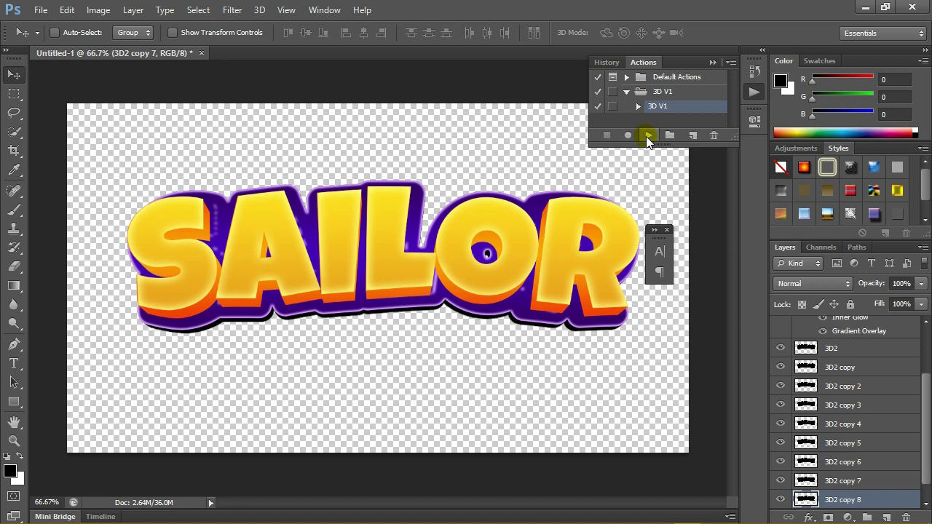
{"action": "left_click", "coordinate": [649, 136]}
{"action": "left_click", "coordinate": [649, 137]}
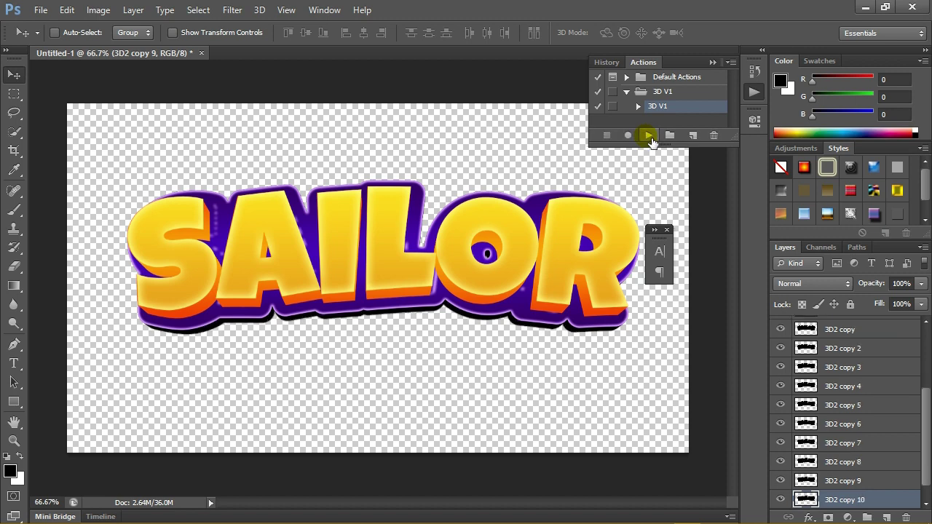
{"action": "left_click", "coordinate": [648, 136]}
{"action": "left_click", "coordinate": [648, 136]}
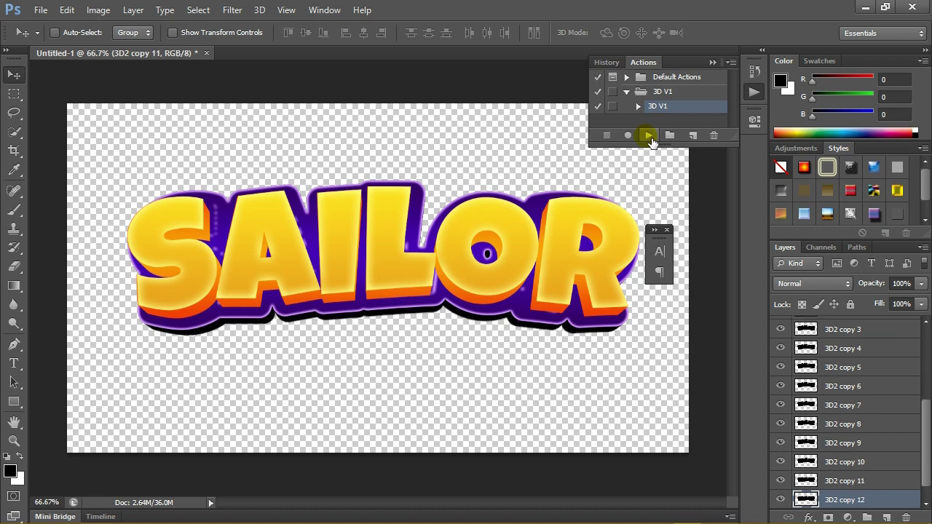
{"action": "left_click", "coordinate": [648, 136]}
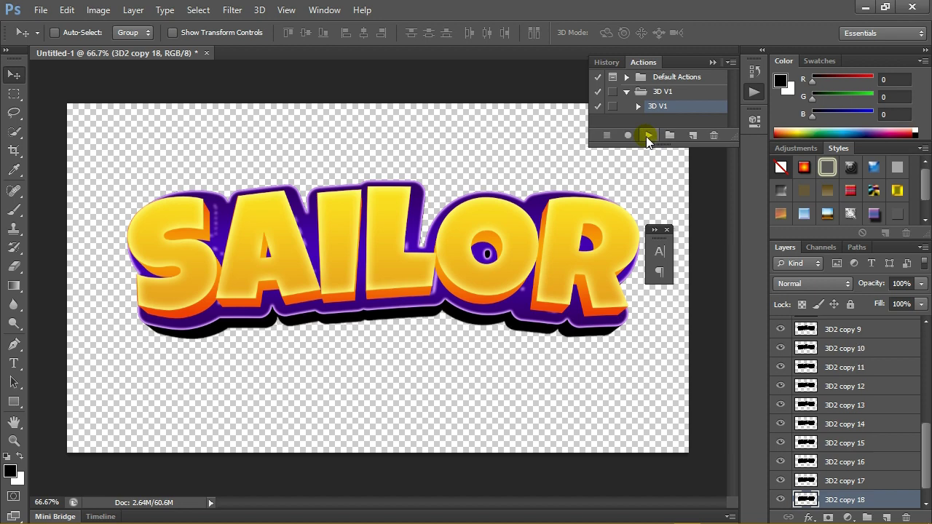
{"action": "left_click", "coordinate": [649, 137]}
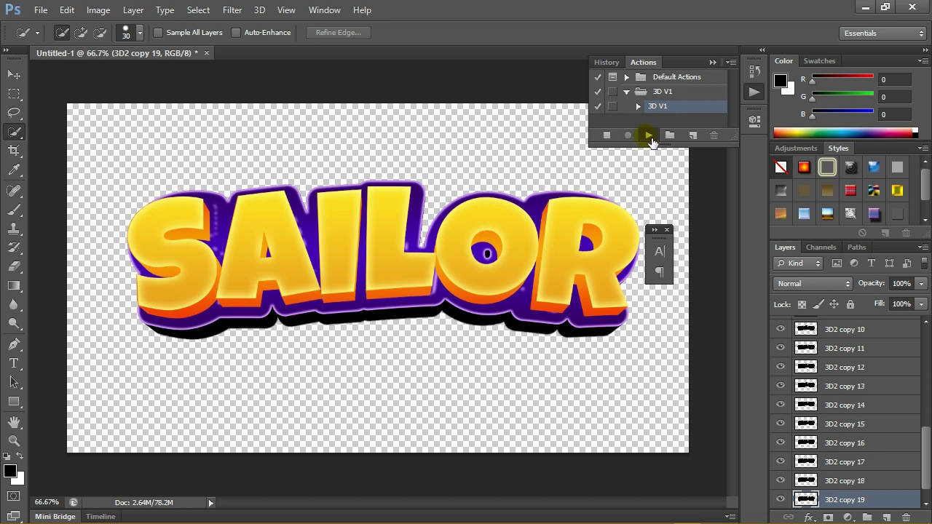
Step: Merge 3D2 through 3D2 copy 20 into a single 3D2 layer
{"action": "scroll", "coordinate": [874, 372], "scroll_direction": "up", "scroll_amount": 5}
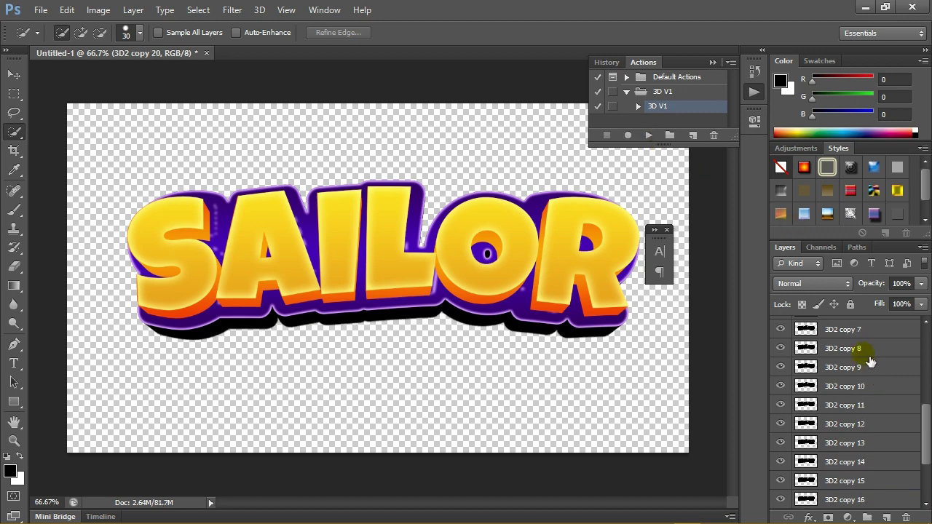
{"action": "scroll", "coordinate": [870, 354], "scroll_direction": "up", "scroll_amount": 4}
{"action": "scroll", "coordinate": [870, 355], "scroll_direction": "up", "scroll_amount": 2}
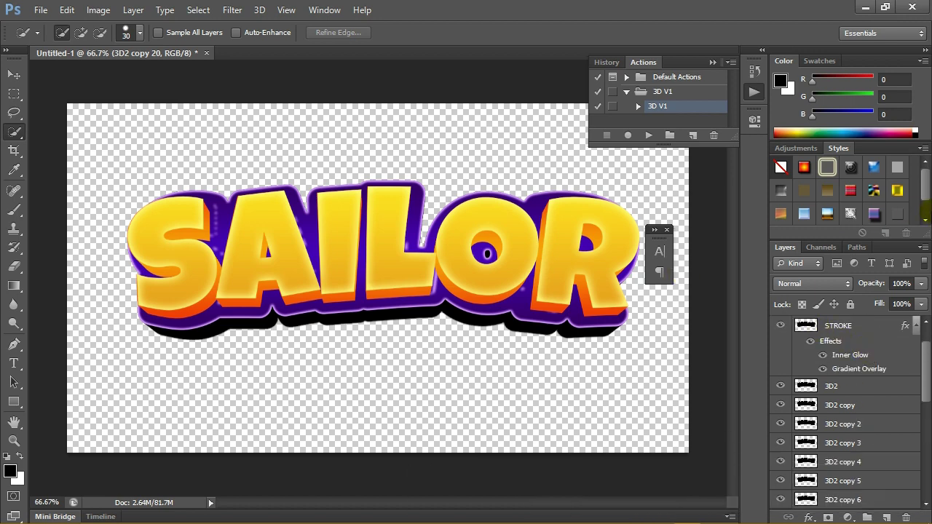
{"action": "left_click", "coordinate": [860, 386]}
{"action": "scroll", "coordinate": [863, 390], "scroll_direction": "down", "scroll_amount": 4}
{"action": "scroll", "coordinate": [867, 395], "scroll_direction": "down", "scroll_amount": 6}
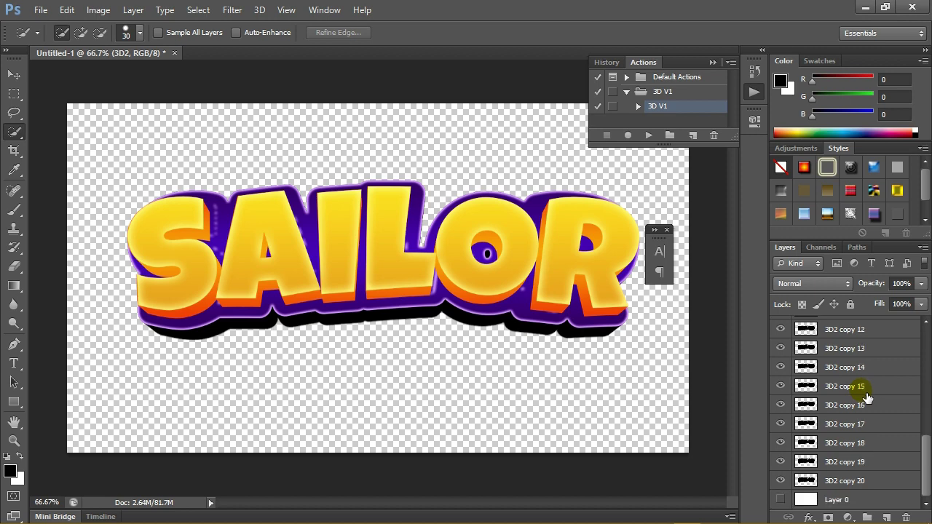
{"action": "left_click", "coordinate": [873, 482], "text": "shift"}
{"action": "key", "text": "ctrl+e"}
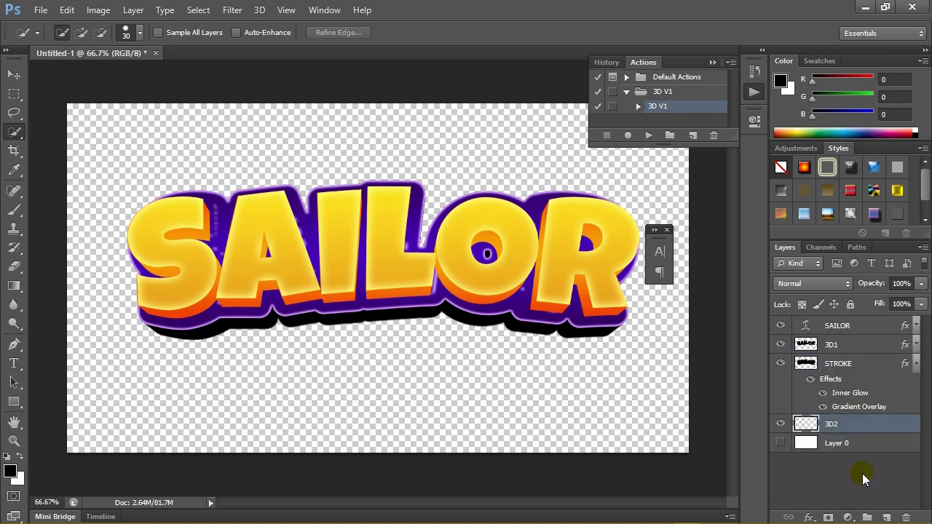
{"action": "left_click", "coordinate": [917, 372]}
{"action": "left_click", "coordinate": [866, 349]}
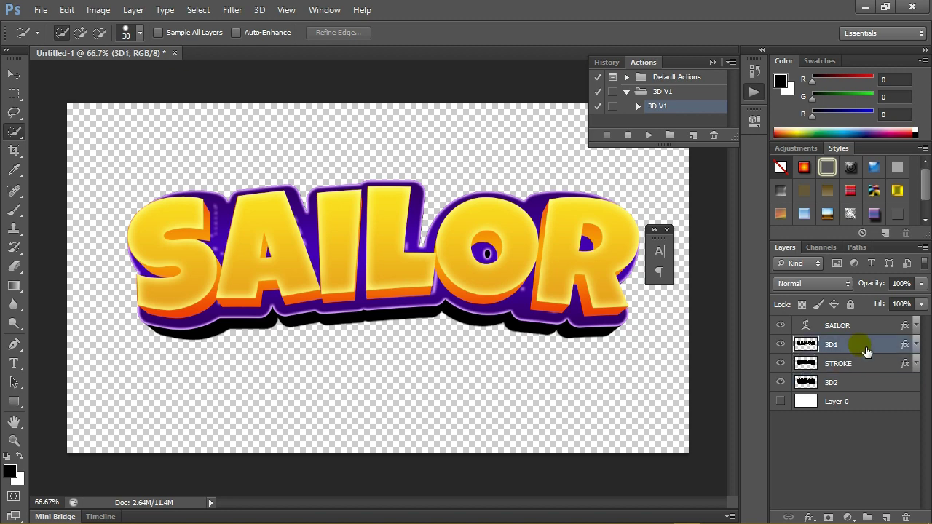
Step: Open the STROKE layer's Layer Style settings
{"action": "left_click", "coordinate": [780, 364]}
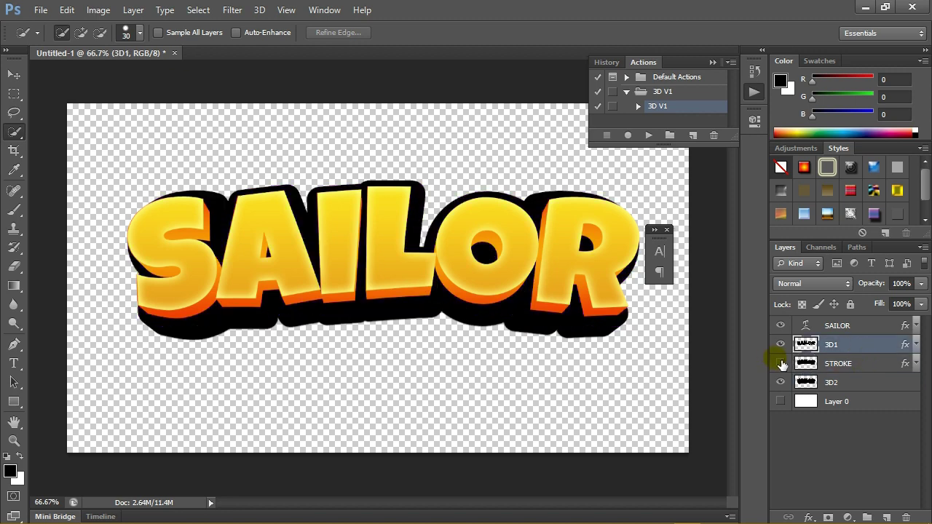
{"action": "left_click", "coordinate": [780, 364]}
{"action": "left_click", "coordinate": [866, 364]}
{"action": "right_click", "coordinate": [851, 346]}
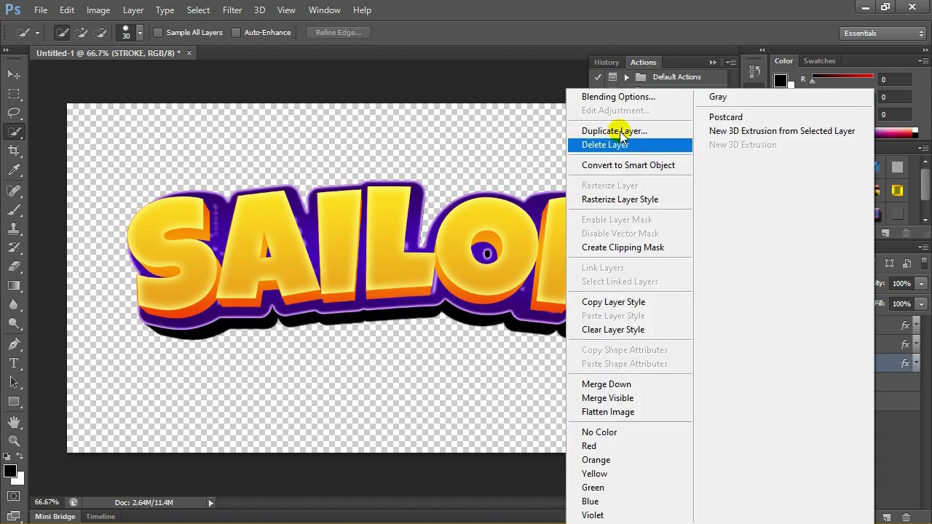
{"action": "key", "text": "Escape"}
{"action": "double_click", "coordinate": [476, 226]}
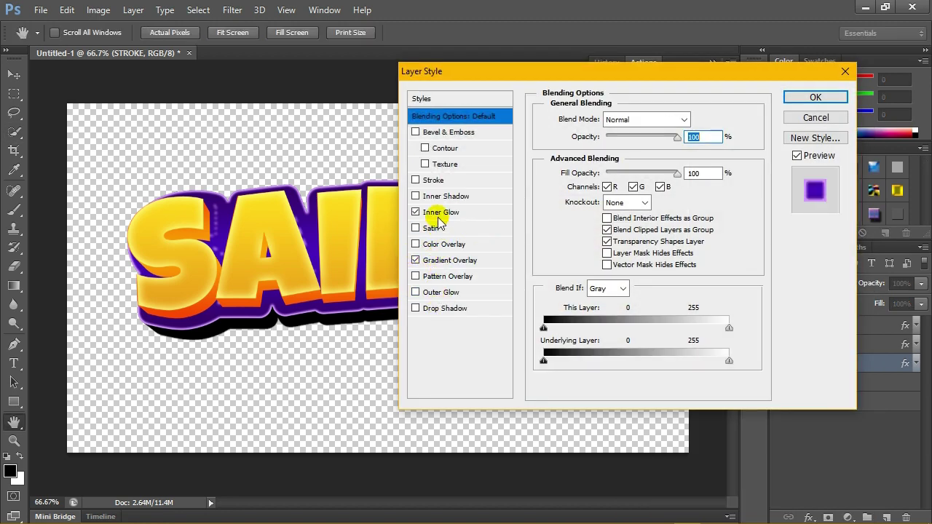
Step: Change STROKE's inner glow colour to bluer purple a766ff and apply it
{"action": "left_click", "coordinate": [441, 212]}
{"action": "left_click", "coordinate": [580, 170]}
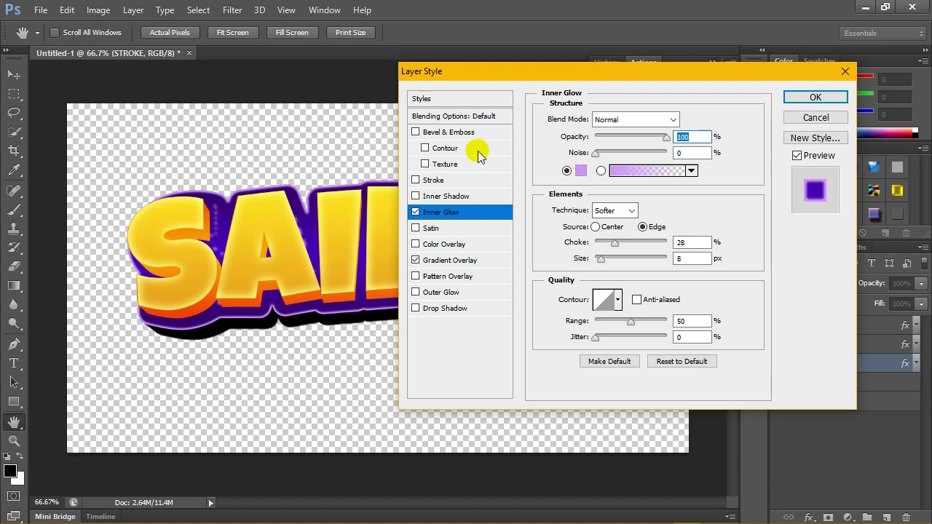
{"action": "left_click", "coordinate": [457, 128]}
{"action": "mouse_move", "coordinate": [465, 133]}
{"action": "left_mouse_down"}
{"action": "mouse_move", "coordinate": [483, 131]}
{"action": "mouse_move", "coordinate": [462, 126]}
{"action": "left_mouse_up"}
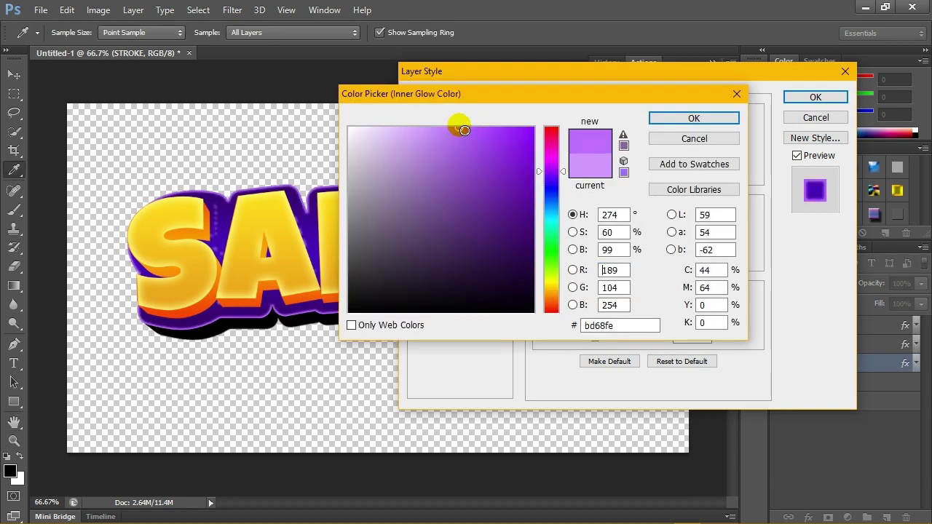
{"action": "left_click", "coordinate": [615, 325]}
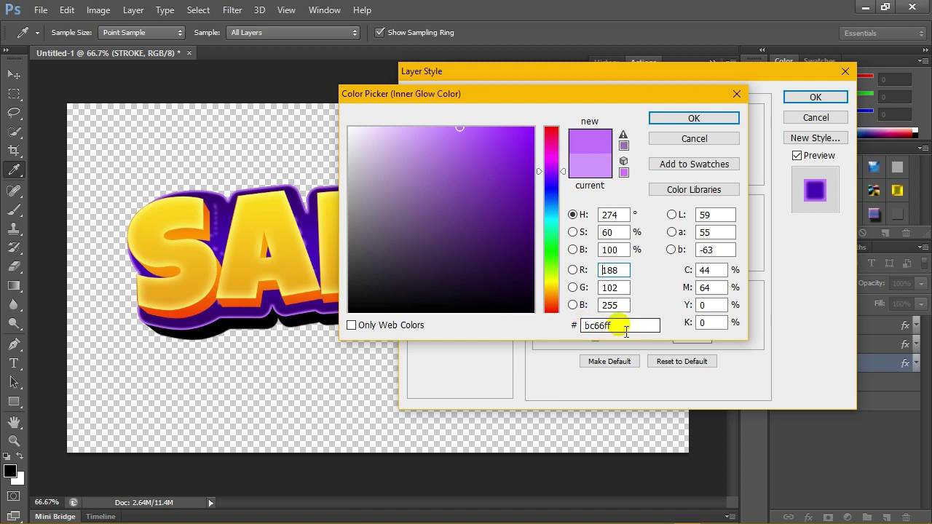
{"action": "left_click", "coordinate": [550, 174]}
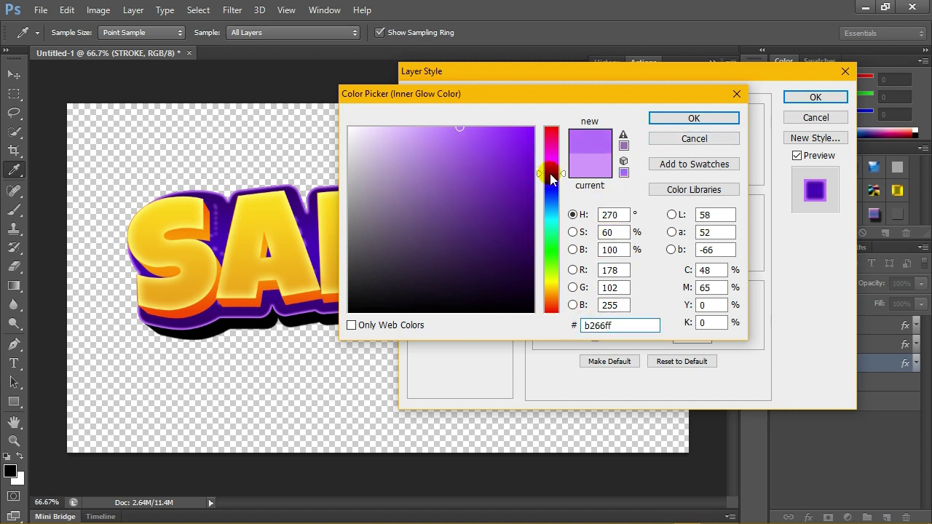
{"action": "left_click", "coordinate": [551, 177]}
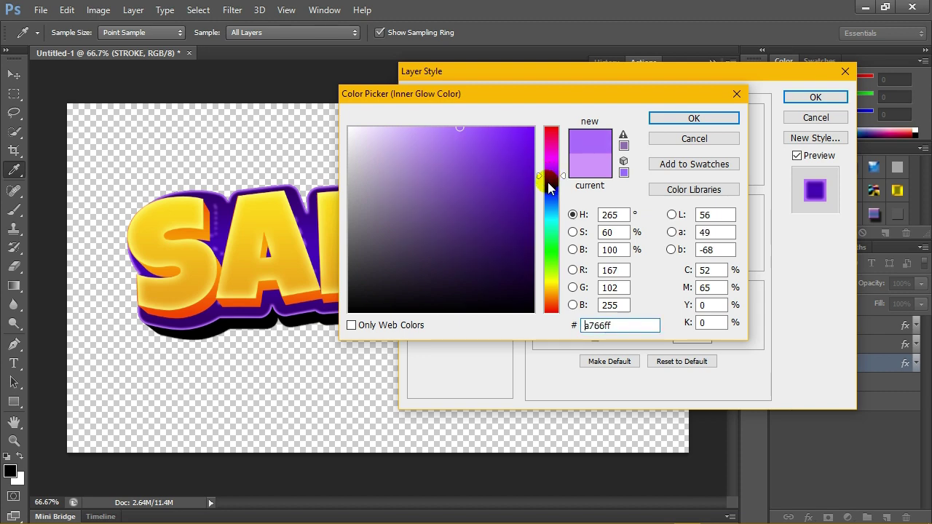
{"action": "left_click", "coordinate": [615, 326]}
{"action": "left_click", "coordinate": [626, 326]}
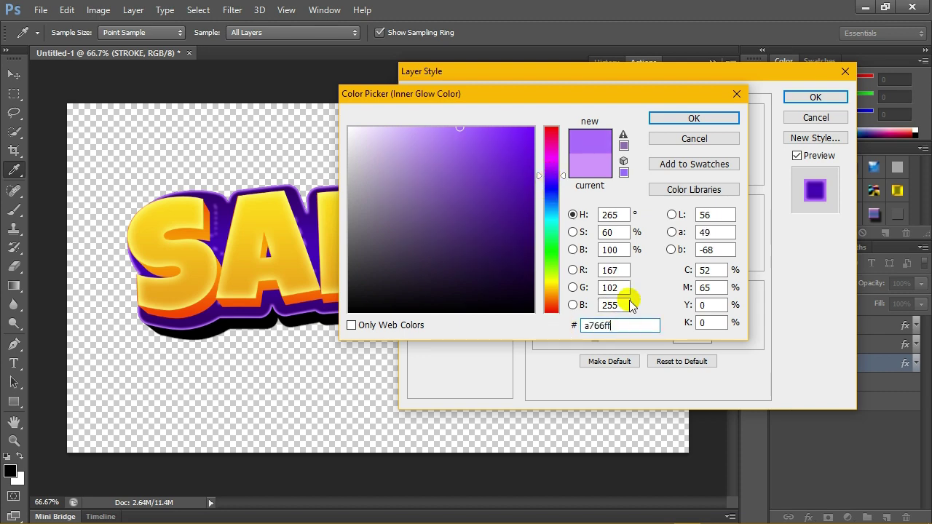
{"action": "left_click", "coordinate": [691, 118]}
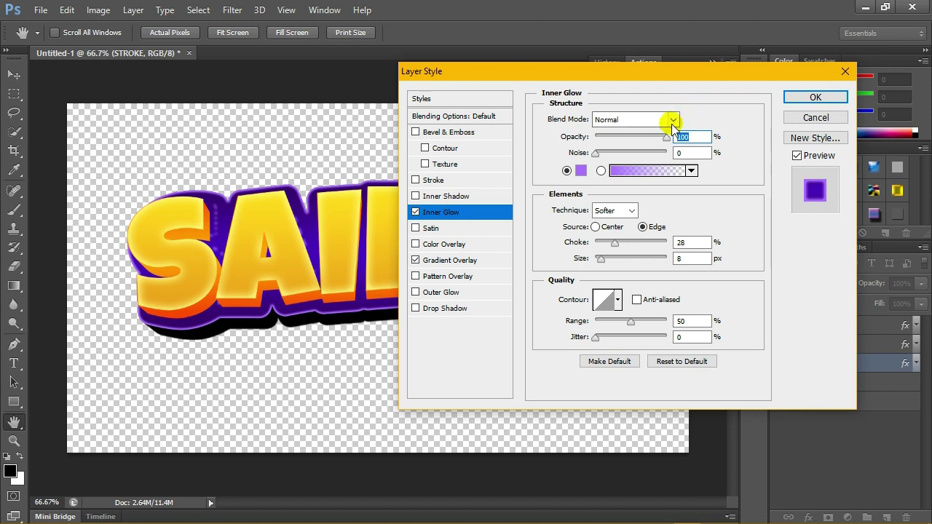
{"action": "left_click", "coordinate": [788, 97]}
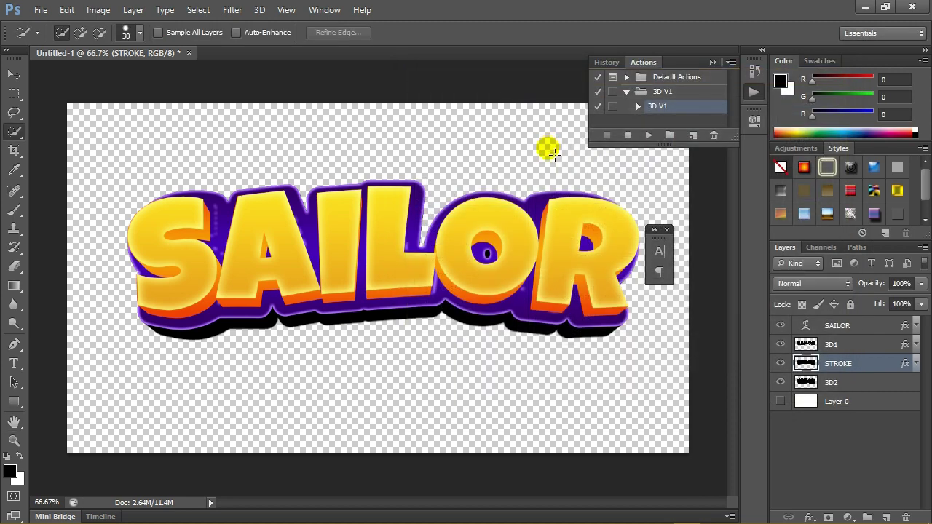
Step: Add a Gradient Overlay to the 3D2 extrusion layer
{"action": "left_click", "coordinate": [878, 402]}
{"action": "left_click", "coordinate": [868, 383]}
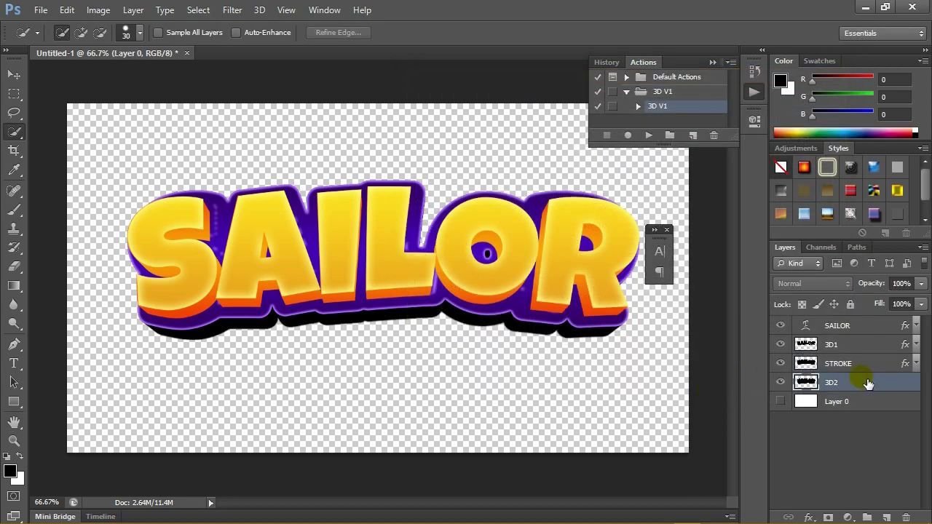
{"action": "right_click", "coordinate": [868, 382]}
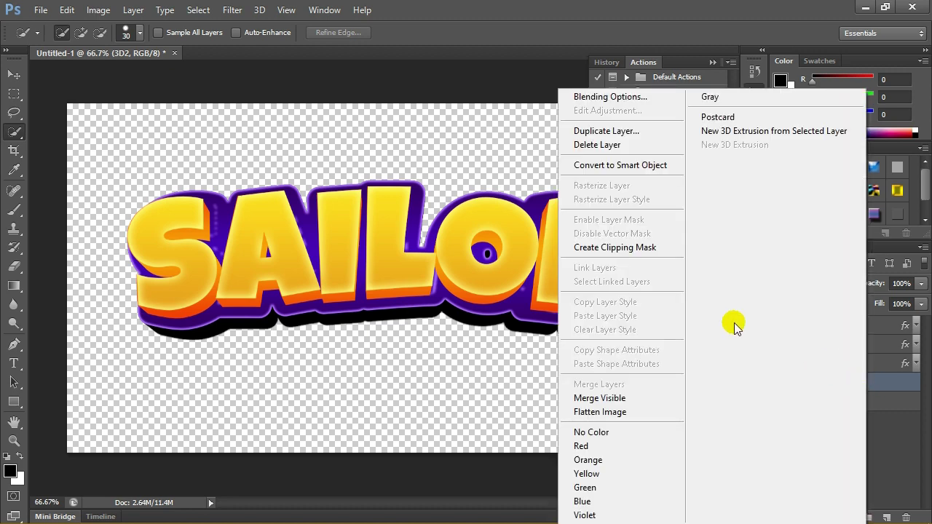
{"action": "left_click", "coordinate": [587, 97]}
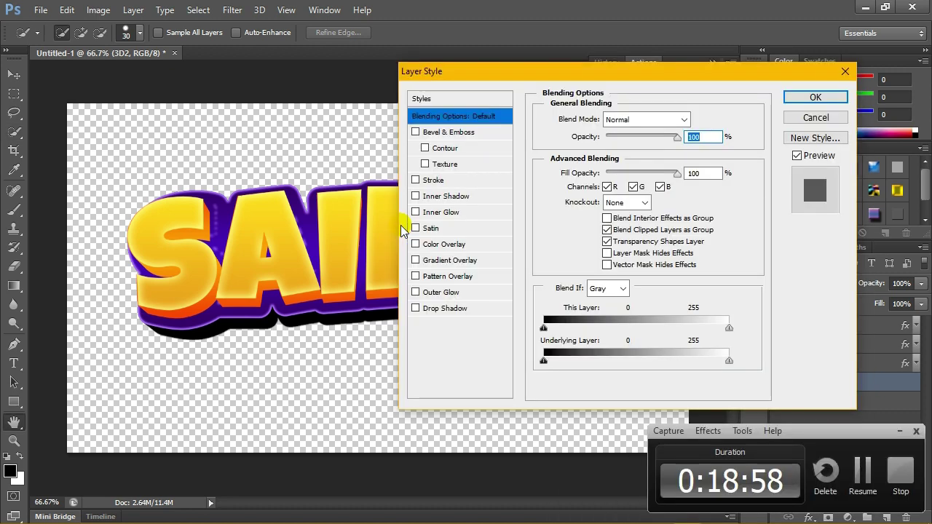
{"action": "left_click", "coordinate": [416, 260]}
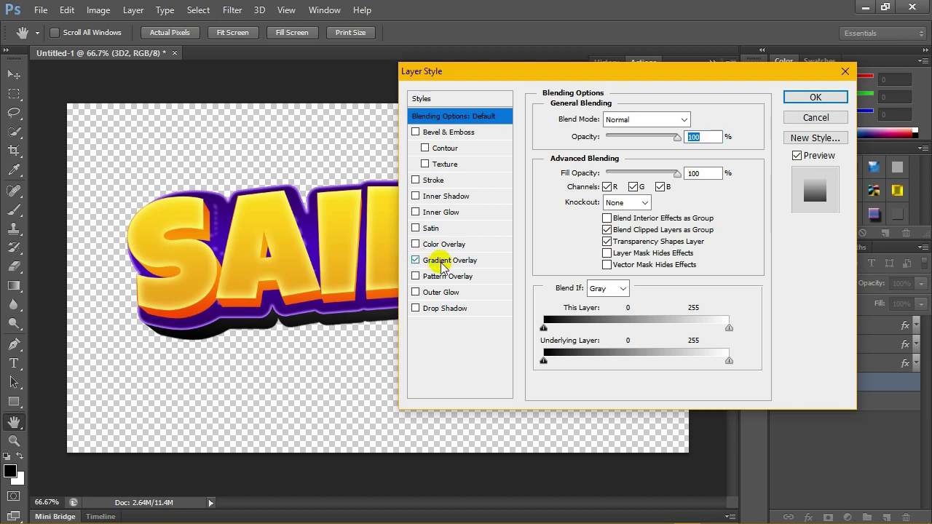
{"action": "left_click", "coordinate": [443, 262]}
{"action": "mouse_move", "coordinate": [499, 69]}
{"action": "left_mouse_down"}
{"action": "mouse_move", "coordinate": [759, 84]}
{"action": "mouse_move", "coordinate": [364, 44]}
{"action": "mouse_move", "coordinate": [499, 76]}
{"action": "left_mouse_up"}
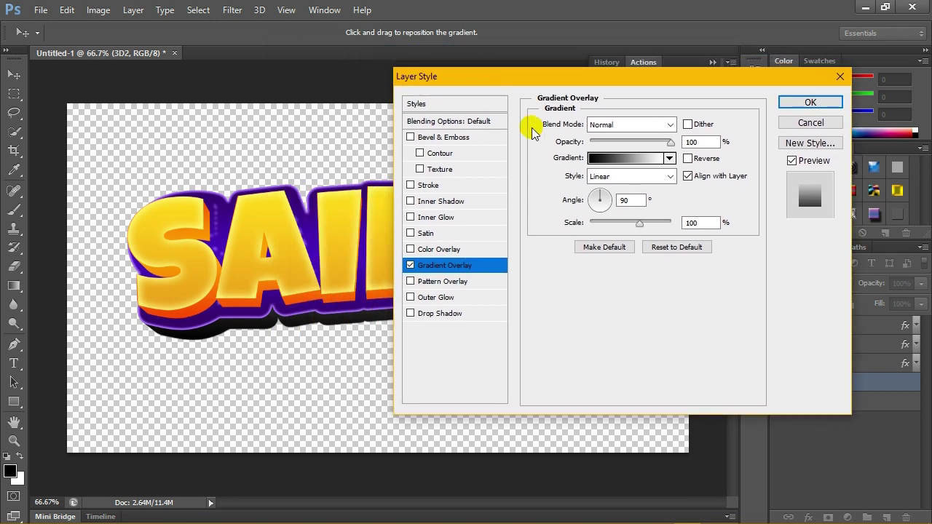
Step: Try out stop colours and gradient direction, keeping the linear, unreversed gradient
{"action": "left_click", "coordinate": [602, 166]}
{"action": "left_click", "coordinate": [412, 289]}
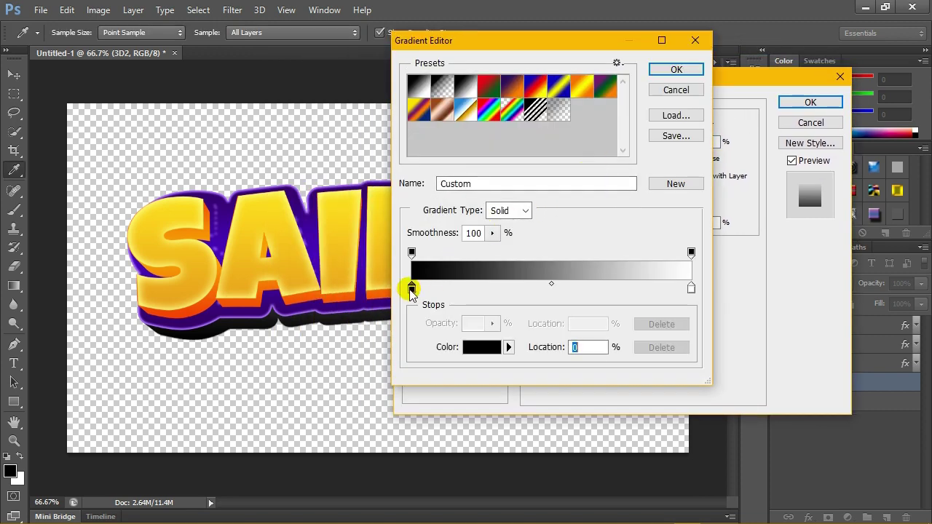
{"action": "double_click", "coordinate": [411, 289]}
{"action": "left_click", "coordinate": [384, 224]}
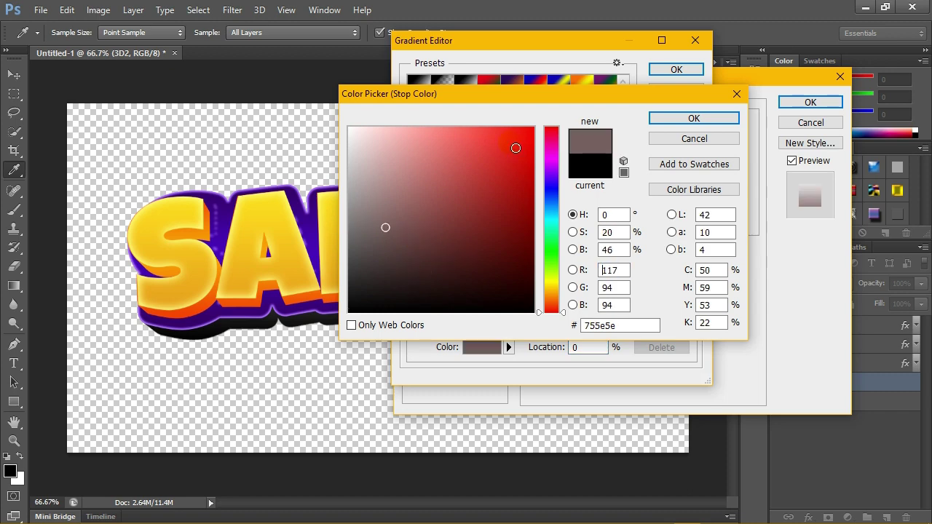
{"action": "left_click", "coordinate": [431, 206]}
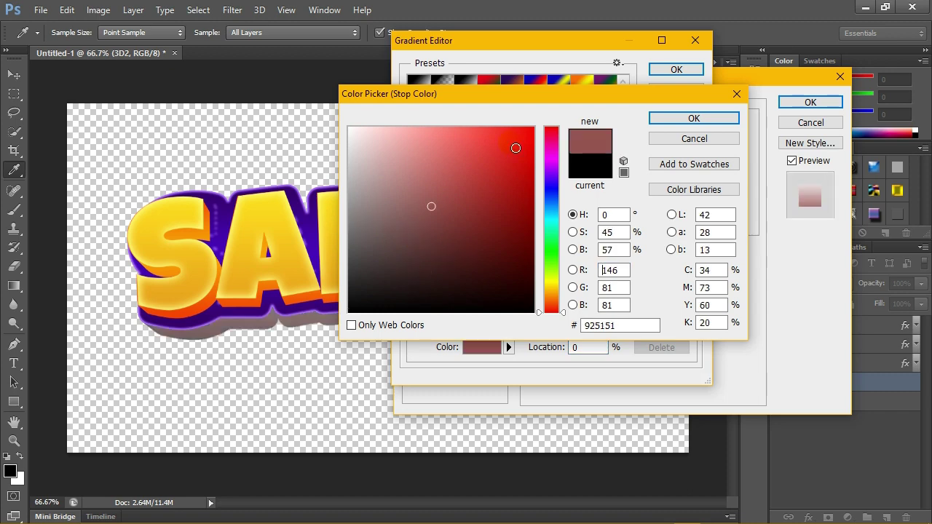
{"action": "left_click", "coordinate": [694, 139]}
{"action": "left_click", "coordinate": [676, 90]}
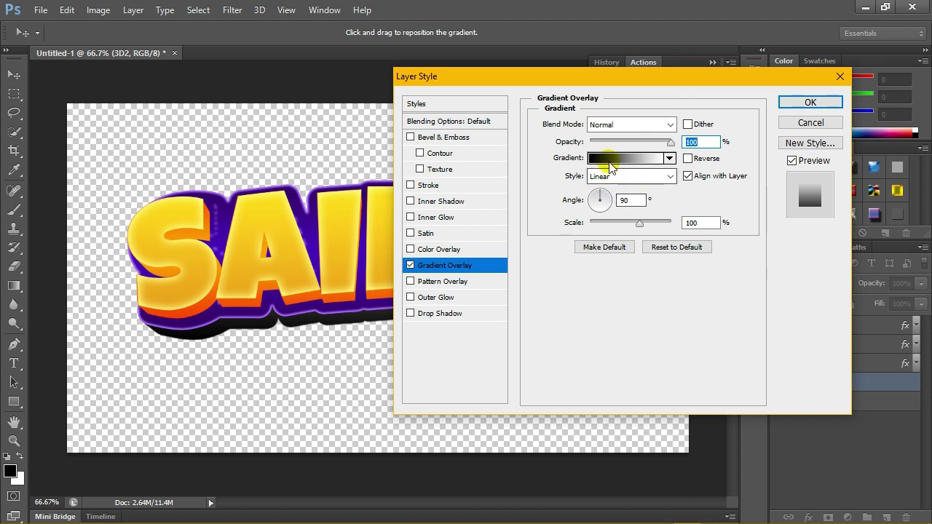
{"action": "left_click", "coordinate": [619, 177]}
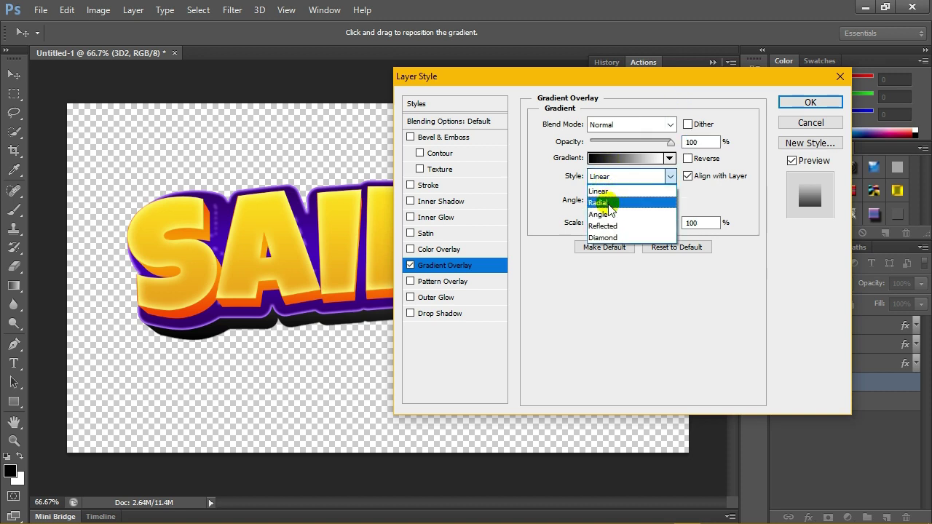
{"action": "left_click", "coordinate": [615, 191]}
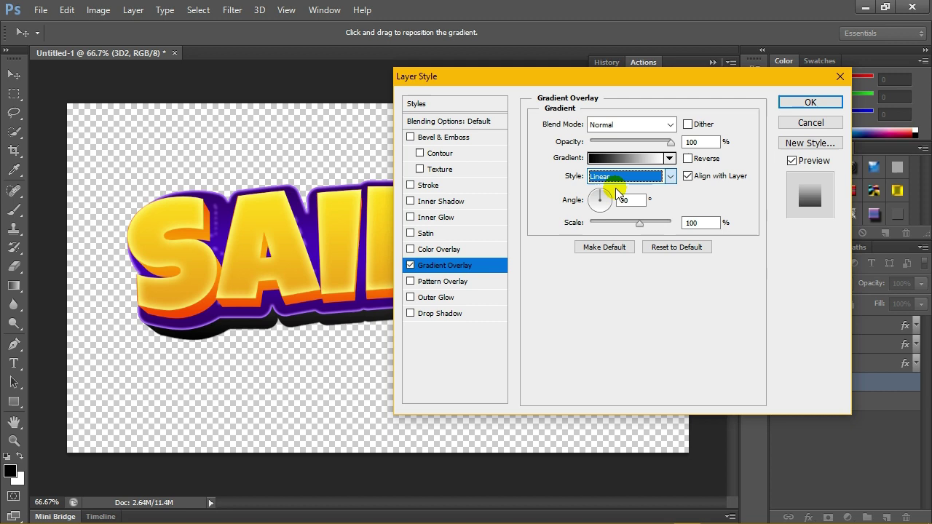
{"action": "left_click", "coordinate": [688, 159]}
{"action": "left_click", "coordinate": [688, 159]}
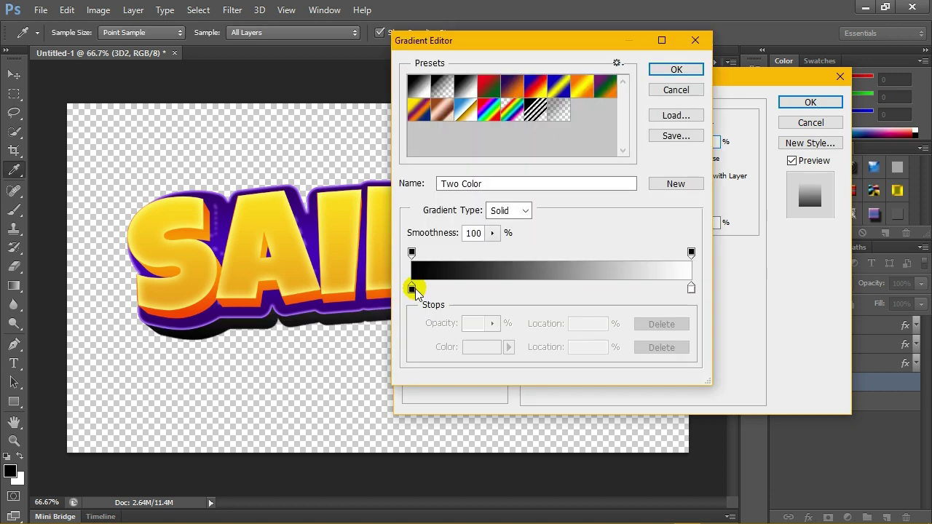
Step: Tune the gradient's left colour stop to dark purple 1c0040
{"action": "left_click", "coordinate": [412, 289]}
{"action": "double_click", "coordinate": [412, 289]}
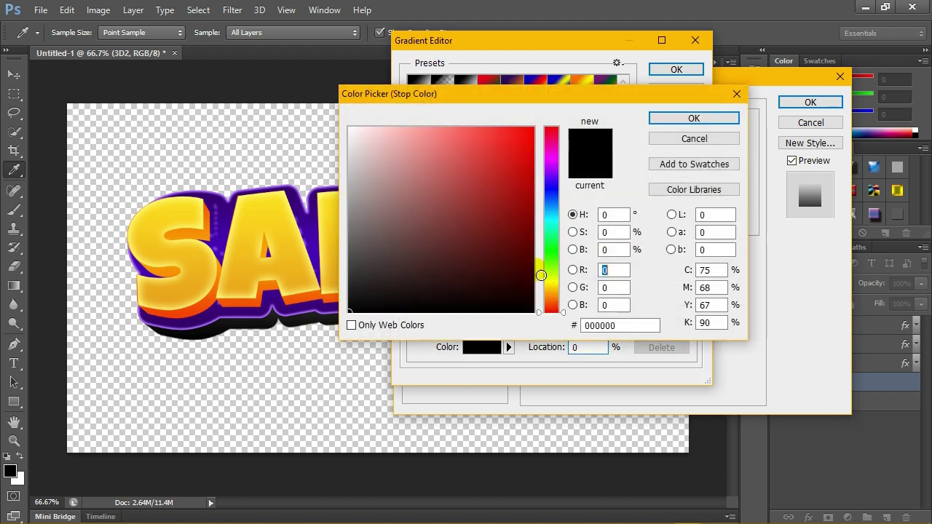
{"action": "left_click_drag", "start_coordinate": [561, 198], "coordinate": [560, 168]}
{"action": "left_click", "coordinate": [534, 269]}
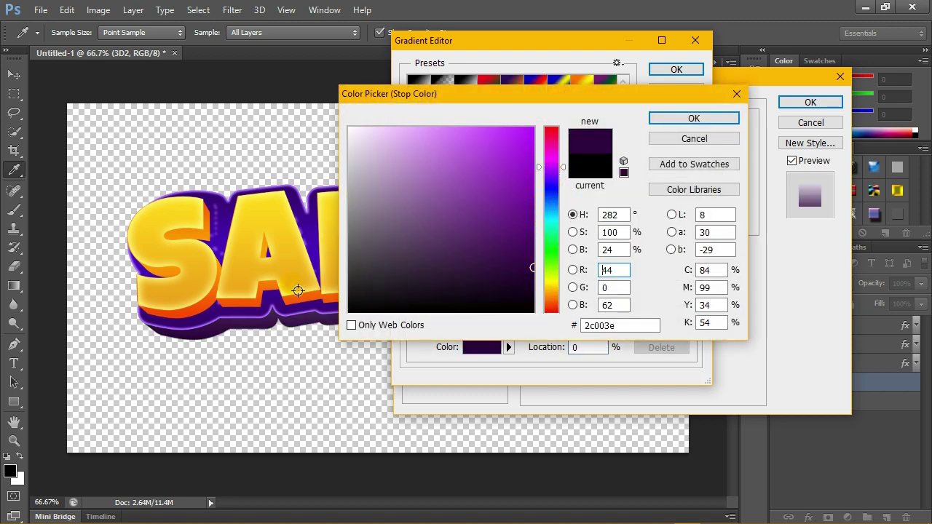
{"action": "left_click", "coordinate": [282, 306]}
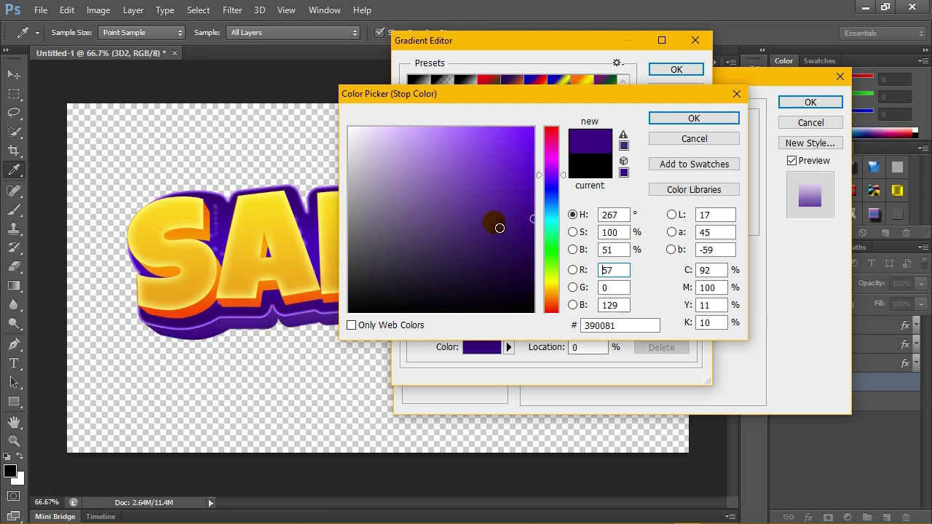
{"action": "left_click", "coordinate": [536, 252]}
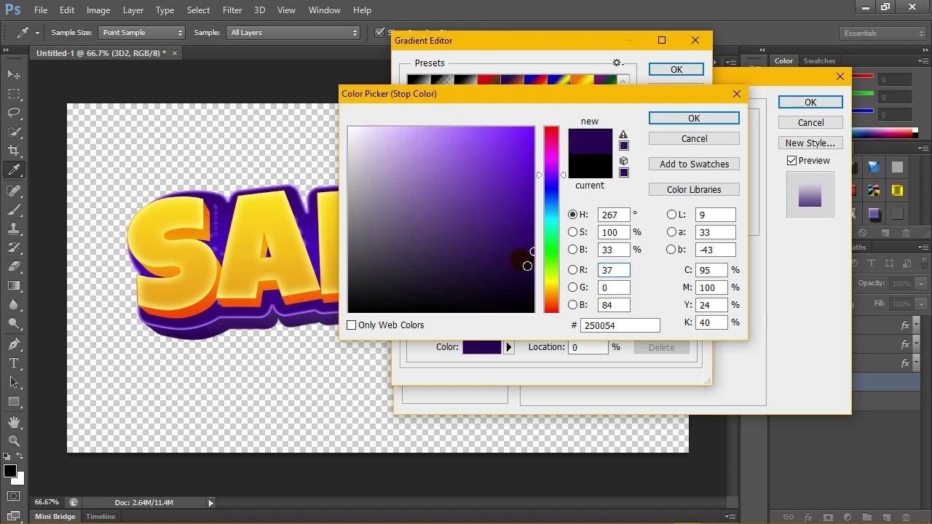
{"action": "mouse_move", "coordinate": [531, 270]}
{"action": "left_mouse_down"}
{"action": "mouse_move", "coordinate": [539, 263]}
{"action": "mouse_move", "coordinate": [541, 276]}
{"action": "mouse_move", "coordinate": [543, 262]}
{"action": "left_mouse_up"}
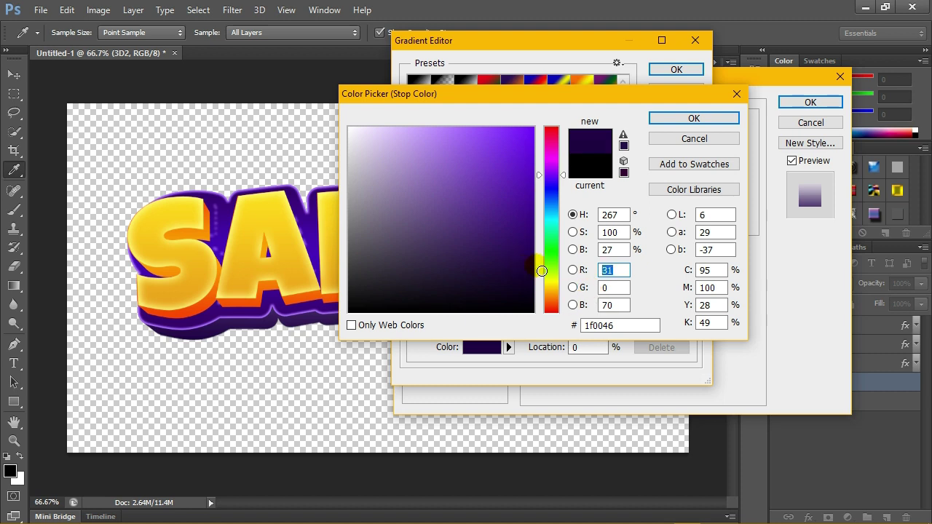
{"action": "left_click", "coordinate": [532, 266]}
Step: Copy the 1c0040 hex value and accept the edited gradient
{"action": "left_click", "coordinate": [599, 326]}
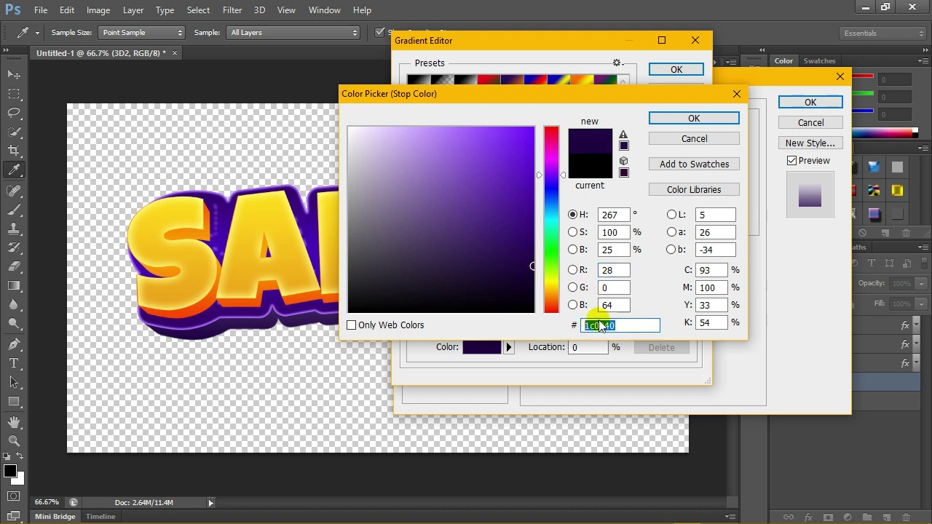
{"action": "right_click", "coordinate": [599, 325]}
{"action": "left_click", "coordinate": [604, 366]}
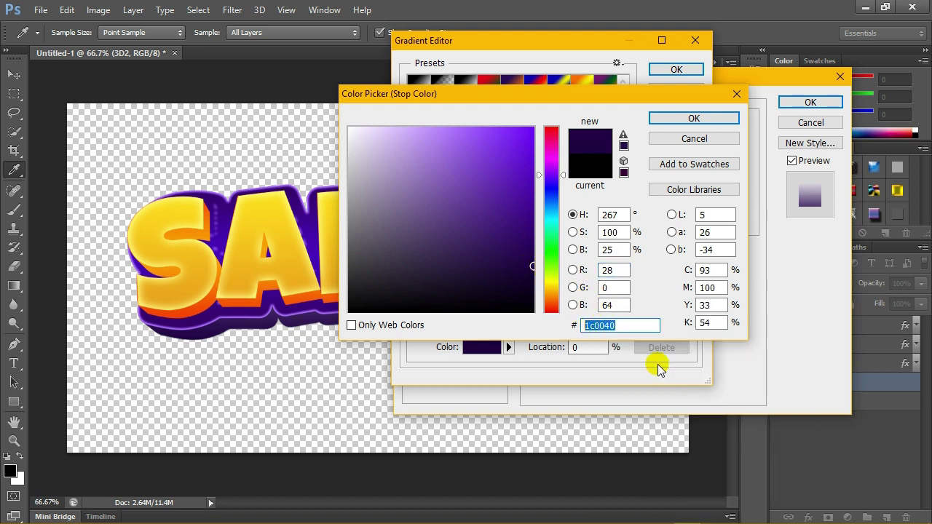
{"action": "left_click", "coordinate": [685, 143]}
{"action": "left_click_drag", "start_coordinate": [584, 41], "coordinate": [650, 53]}
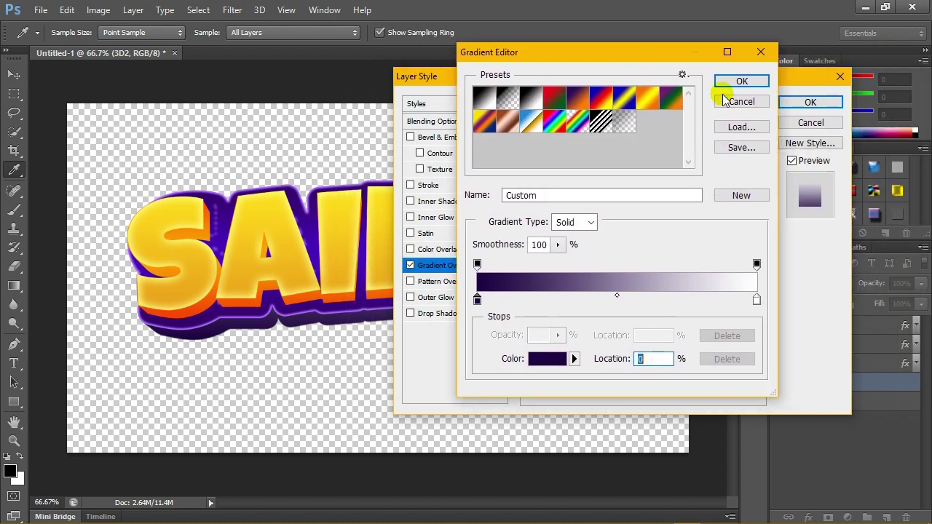
{"action": "left_click", "coordinate": [726, 85]}
{"action": "mouse_move", "coordinate": [586, 80]}
{"action": "left_mouse_down"}
{"action": "mouse_move", "coordinate": [875, 95]}
{"action": "mouse_move", "coordinate": [560, 63]}
{"action": "left_mouse_up"}
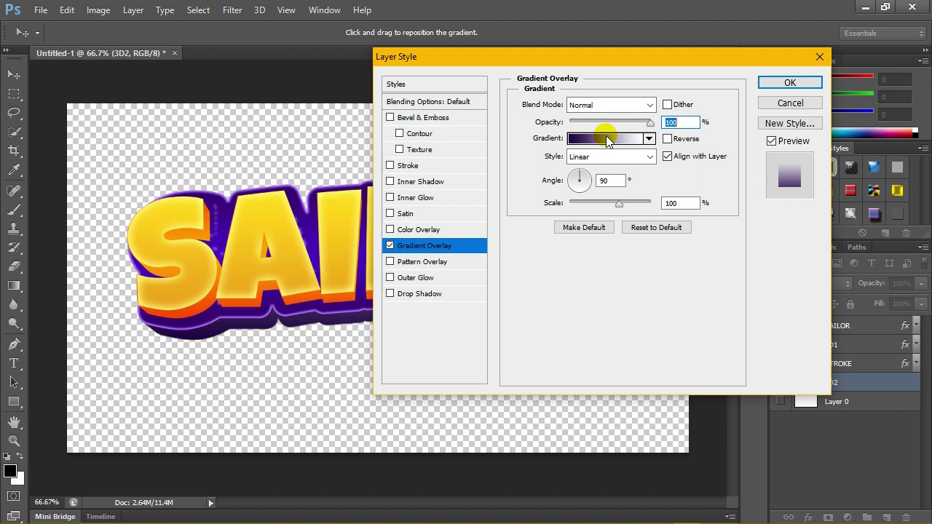
Step: Set the right gradient stop to the same 1c0040 and apply the overlay
{"action": "left_click", "coordinate": [607, 140]}
{"action": "left_click", "coordinate": [758, 301]}
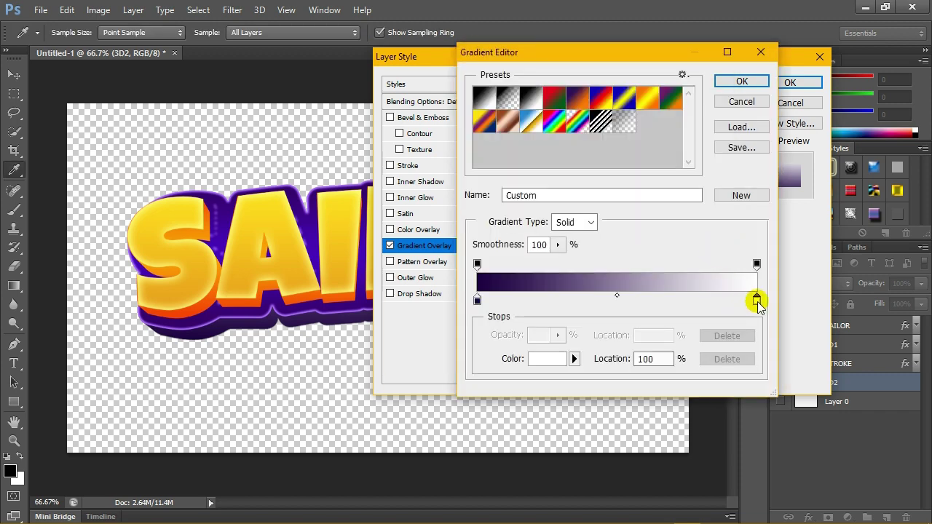
{"action": "double_click", "coordinate": [757, 300]}
{"action": "double_click", "coordinate": [617, 326]}
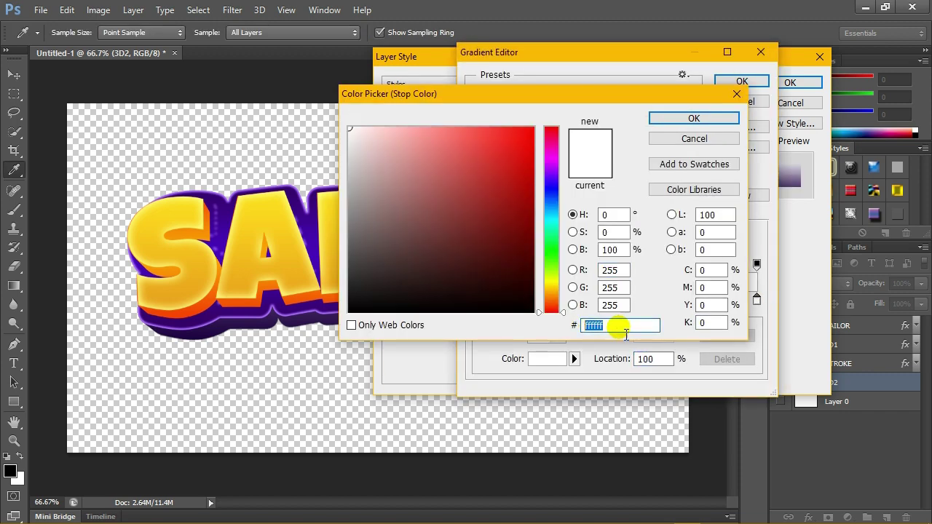
{"action": "right_click", "coordinate": [619, 325]}
{"action": "left_click", "coordinate": [670, 258]}
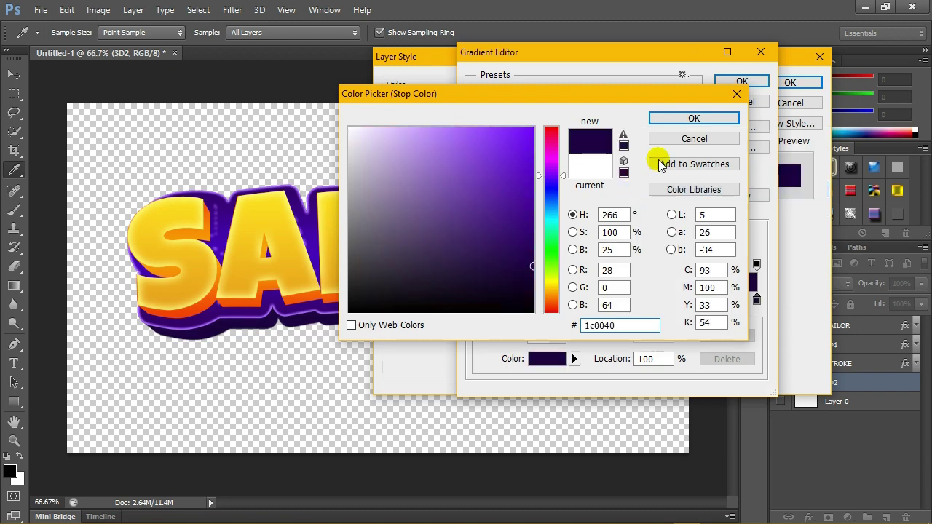
{"action": "left_click", "coordinate": [721, 119]}
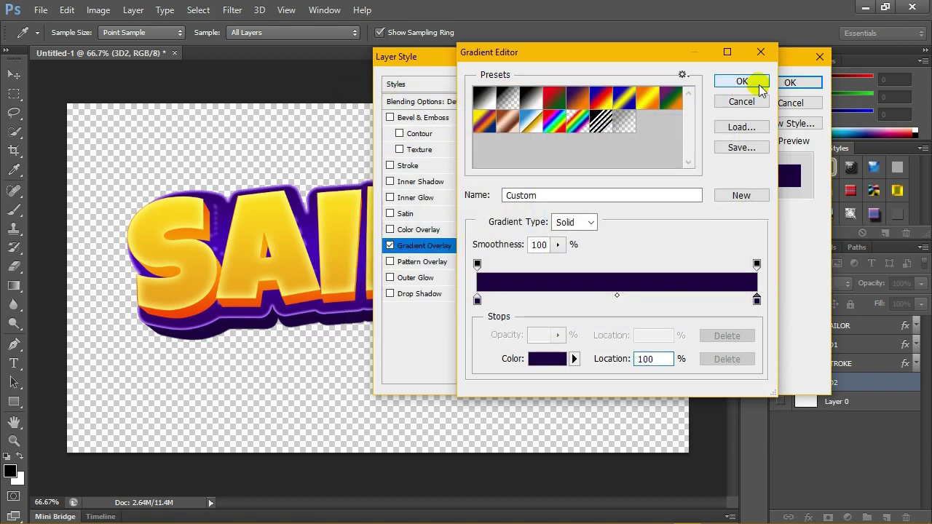
{"action": "left_click", "coordinate": [742, 81]}
{"action": "left_click", "coordinate": [790, 81]}
Step: Hide 3D1 and STROKE, and add a 50% stop to 3D2's overlay gradient
{"action": "left_click", "coordinate": [781, 344]}
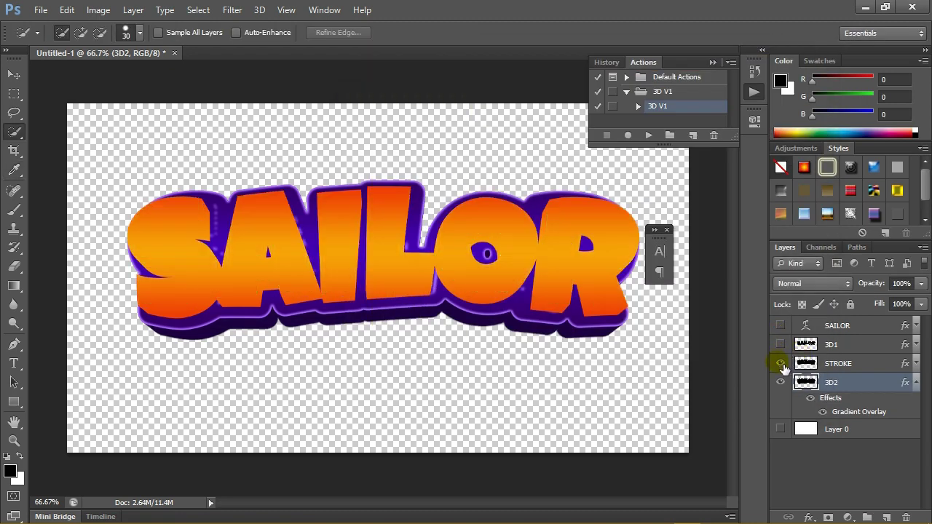
{"action": "left_click", "coordinate": [781, 363]}
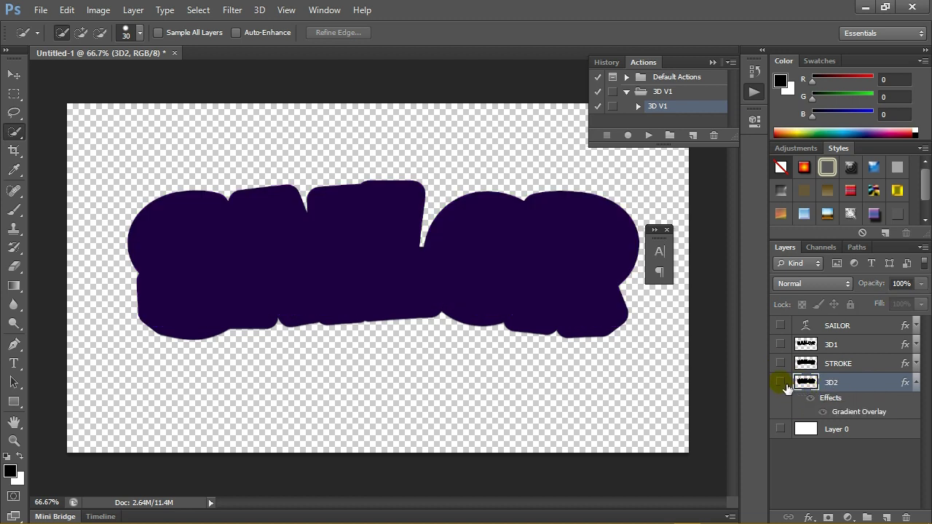
{"action": "left_click", "coordinate": [781, 382]}
{"action": "left_click", "coordinate": [782, 382]}
{"action": "right_click", "coordinate": [859, 383]}
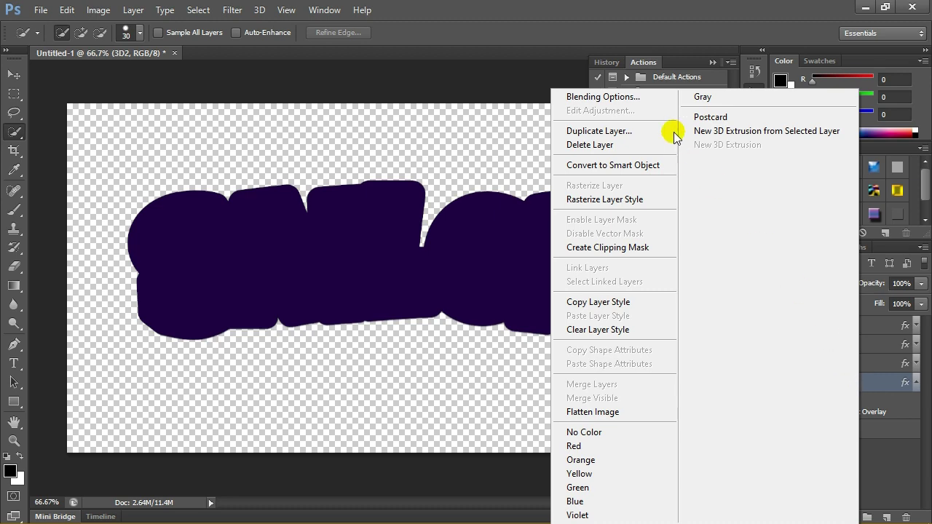
{"action": "left_click", "coordinate": [637, 96]}
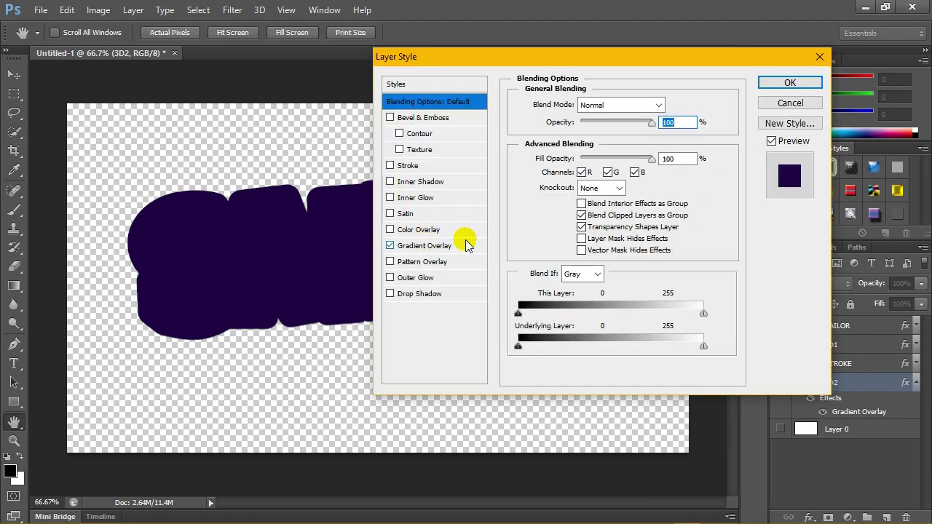
{"action": "left_click", "coordinate": [462, 245]}
{"action": "left_click", "coordinate": [608, 146]}
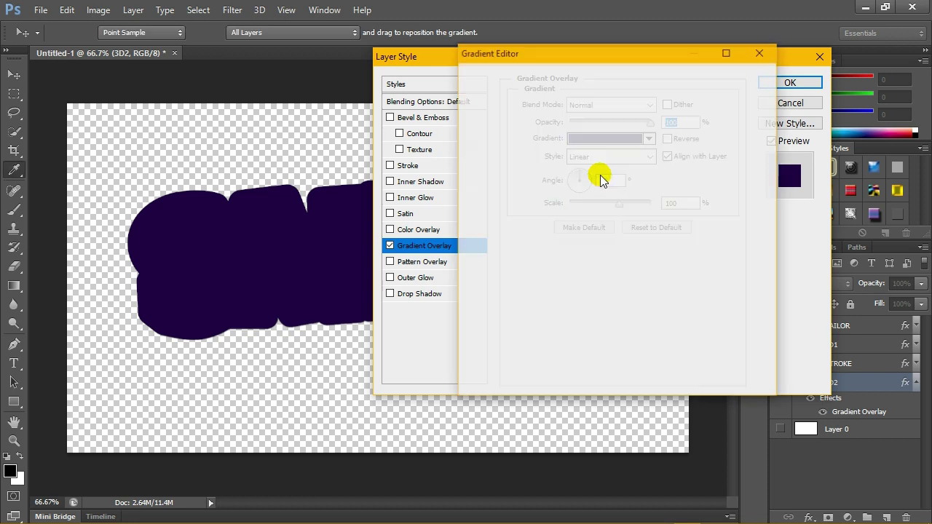
{"action": "left_click", "coordinate": [622, 301]}
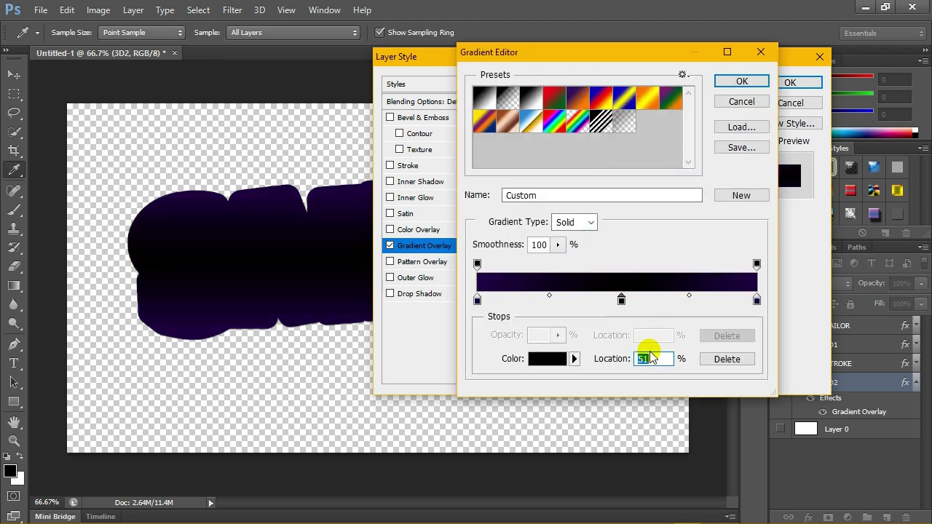
{"action": "type", "text": "50"}
Step: Colour the new middle stop purple 2f006b and confirm the gradient
{"action": "double_click", "coordinate": [617, 300]}
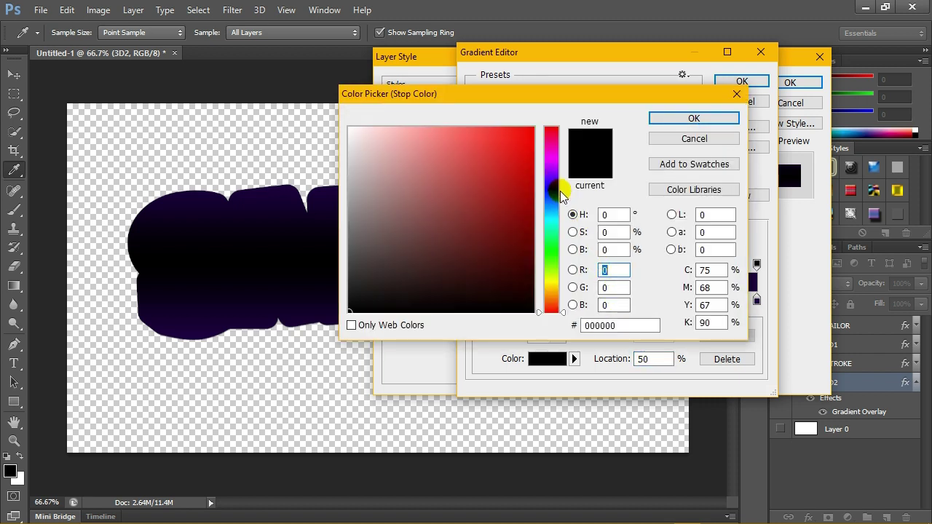
{"action": "left_click_drag", "start_coordinate": [556, 186], "coordinate": [554, 168]}
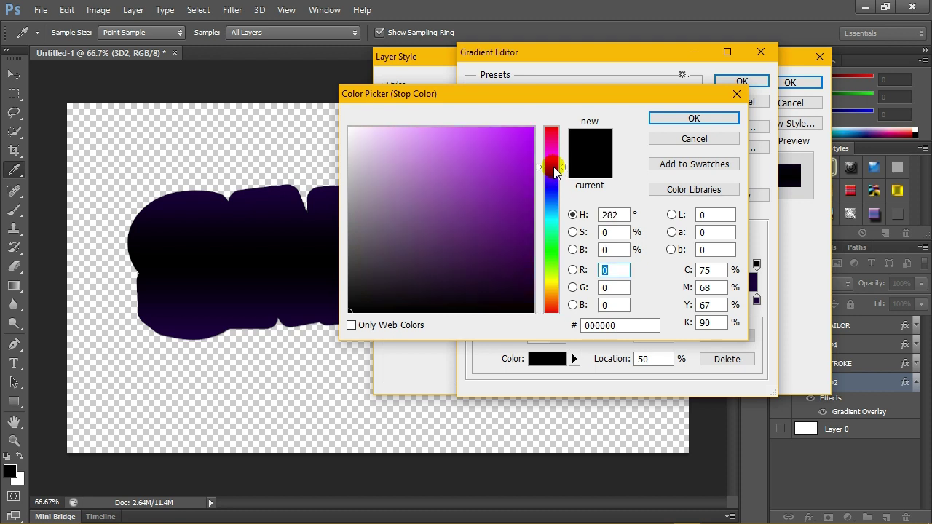
{"action": "left_click", "coordinate": [499, 139]}
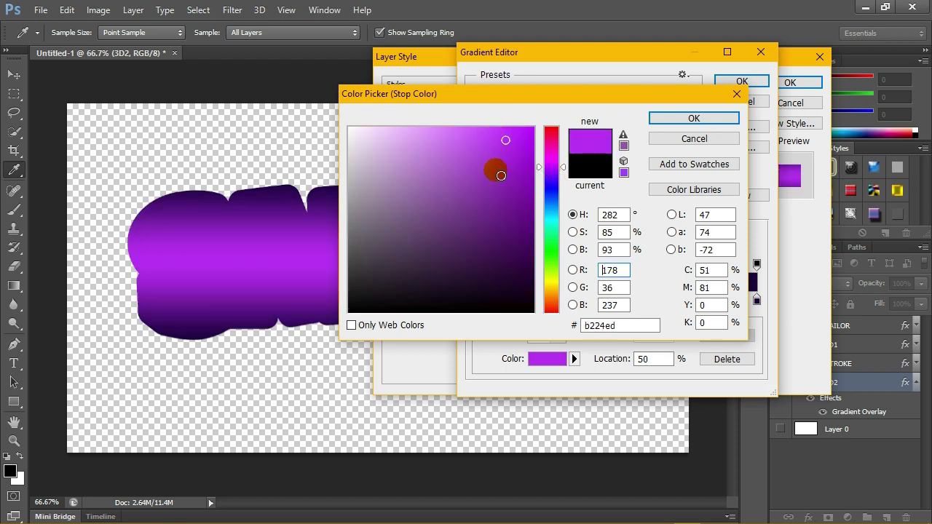
{"action": "left_click", "coordinate": [496, 171]}
{"action": "left_click_drag", "start_coordinate": [501, 187], "coordinate": [534, 190]}
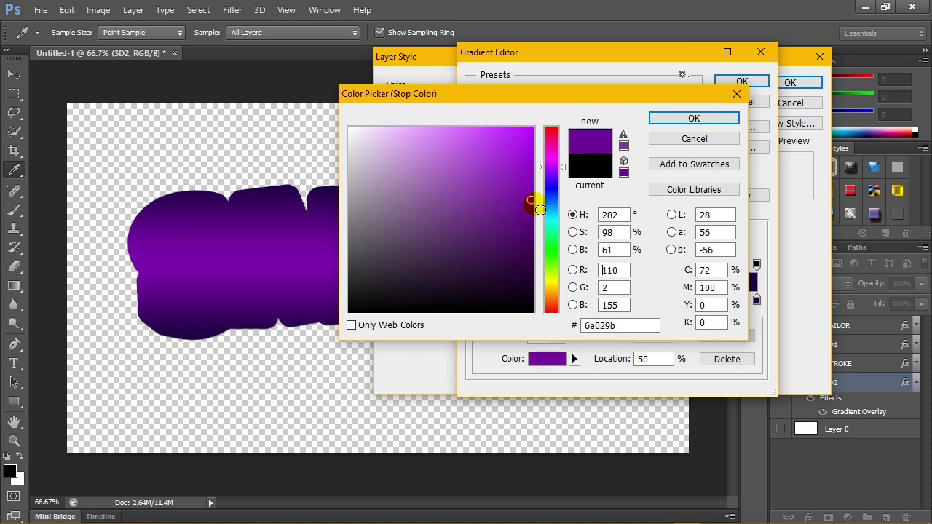
{"action": "mouse_move", "coordinate": [534, 190]}
{"action": "left_mouse_down"}
{"action": "mouse_move", "coordinate": [560, 233]}
{"action": "mouse_move", "coordinate": [539, 230]}
{"action": "left_mouse_up"}
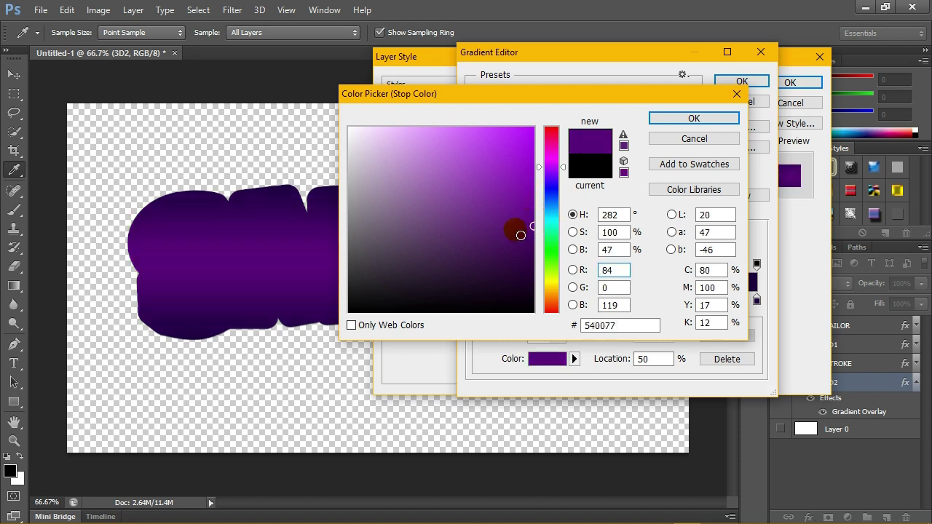
{"action": "left_click", "coordinate": [198, 321]}
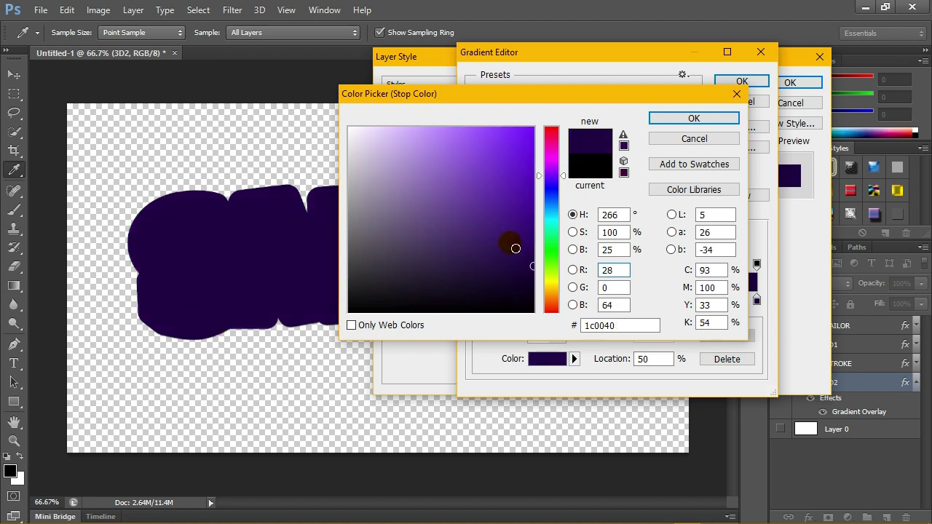
{"action": "left_click", "coordinate": [533, 240]}
{"action": "left_click_drag", "start_coordinate": [532, 240], "coordinate": [542, 235]}
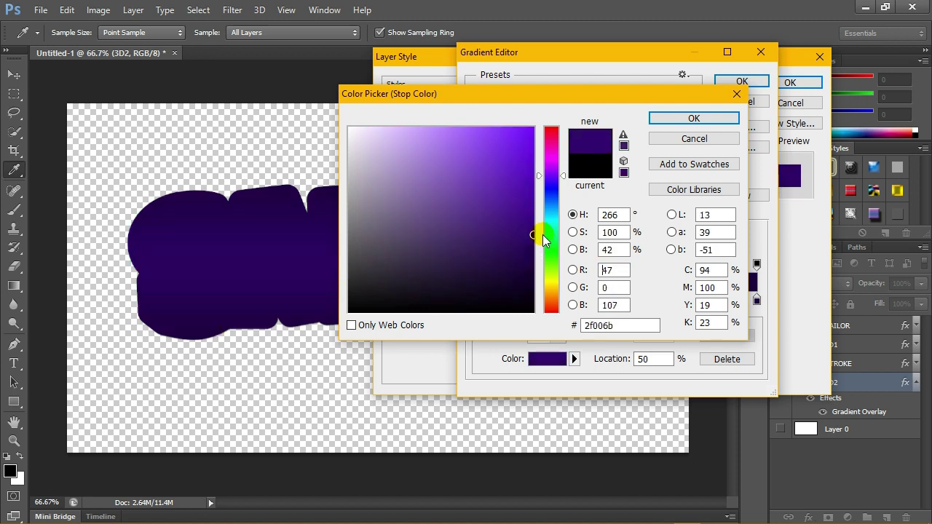
{"action": "left_click", "coordinate": [612, 326]}
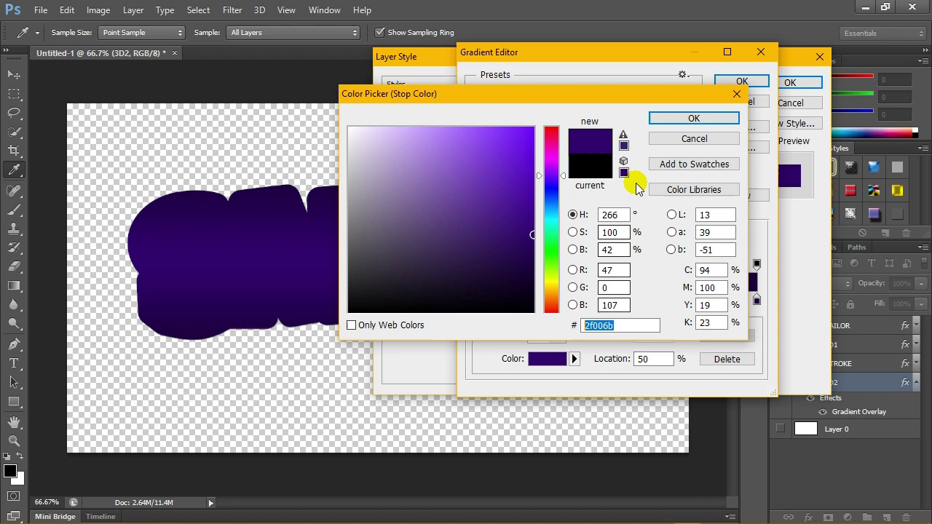
{"action": "left_click", "coordinate": [667, 118]}
{"action": "left_click", "coordinate": [737, 81]}
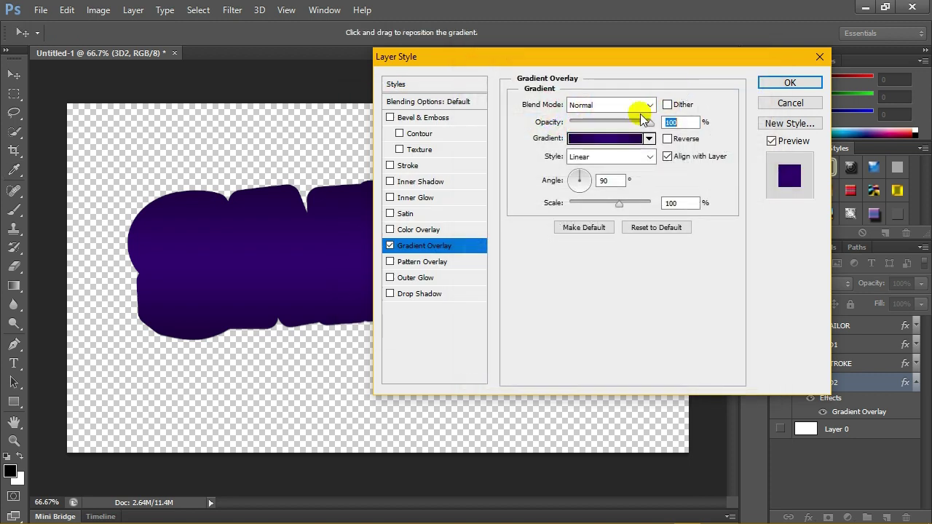
Step: Set 3D2's overlay angle to 180° and show the STROKE, 3D1 and SAILOR layers again
{"action": "double_click", "coordinate": [604, 181]}
{"action": "type", "text": "1"}
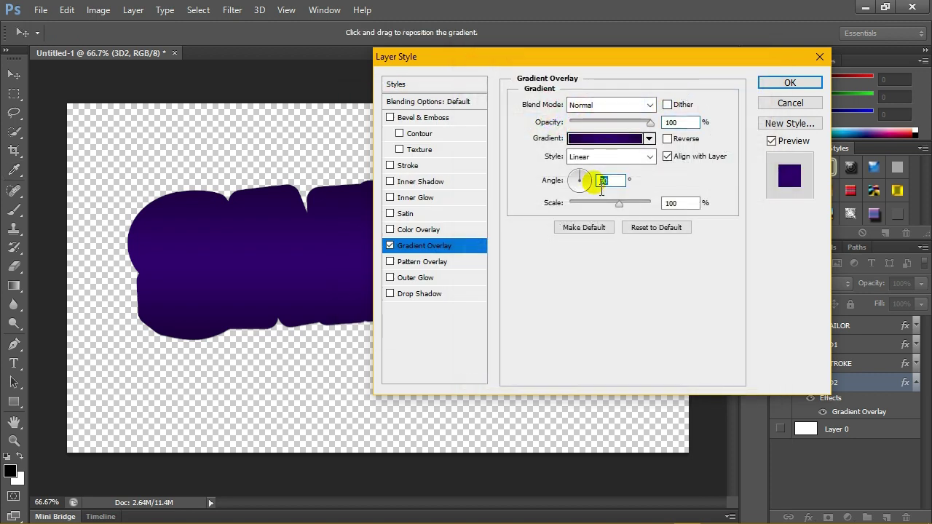
{"action": "type", "text": "80"}
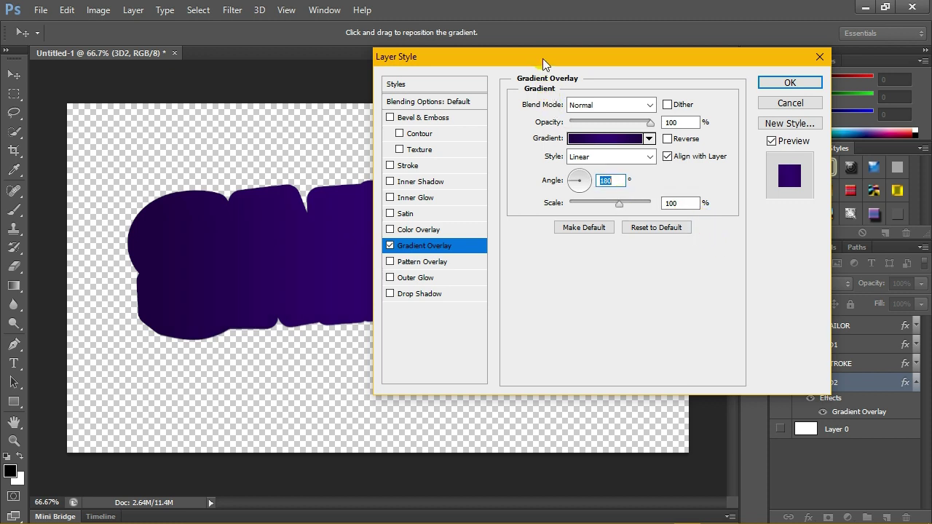
{"action": "mouse_move", "coordinate": [545, 59]}
{"action": "left_mouse_down"}
{"action": "mouse_move", "coordinate": [692, 67]}
{"action": "mouse_move", "coordinate": [524, 67]}
{"action": "left_mouse_up"}
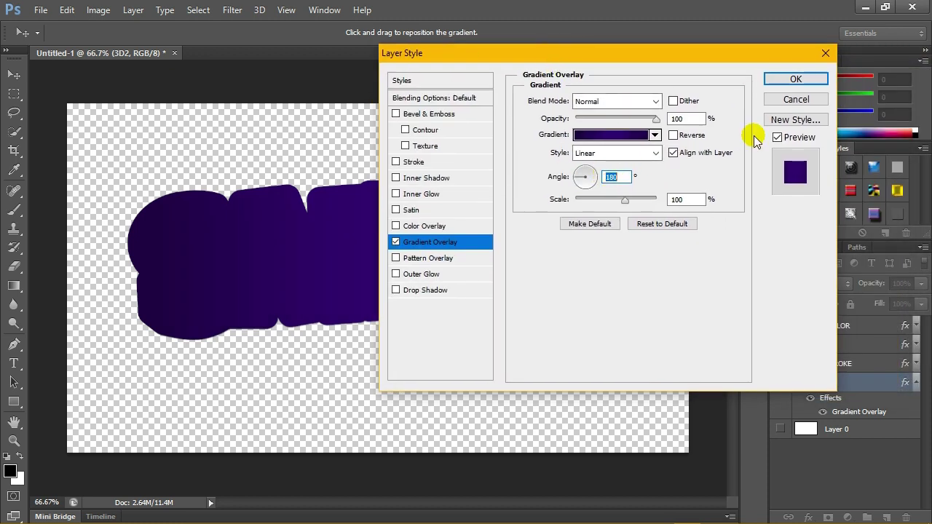
{"action": "left_click", "coordinate": [796, 77]}
{"action": "left_click_drag", "start_coordinate": [781, 364], "coordinate": [780, 325]}
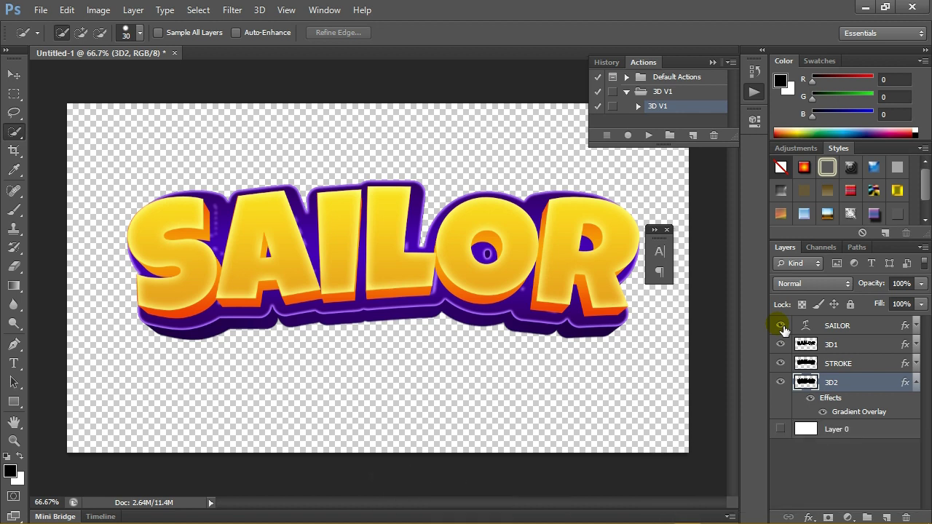
Step: Toggle STROKE and 3D1 visibility to compare, then open 3D1's Blending Options
{"action": "left_click", "coordinate": [841, 364]}
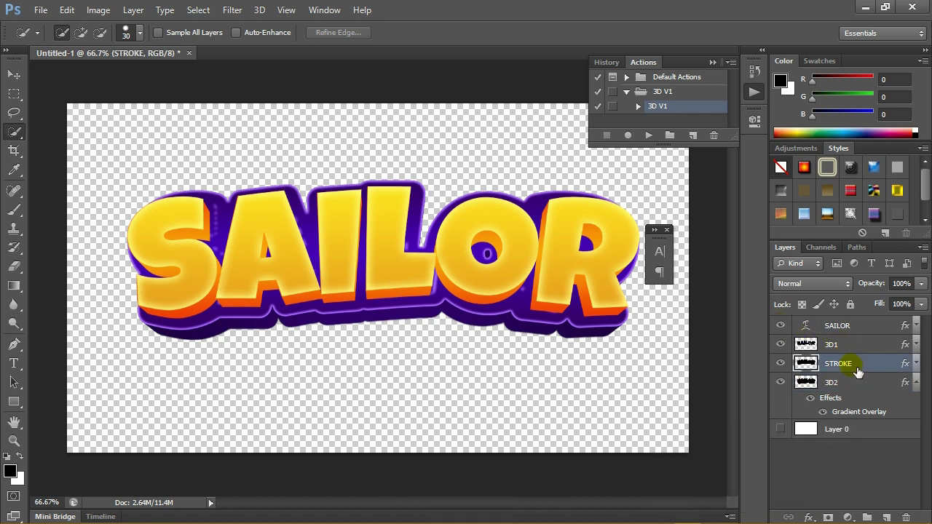
{"action": "left_click", "coordinate": [781, 364]}
{"action": "left_click", "coordinate": [780, 364]}
{"action": "left_click", "coordinate": [786, 345]}
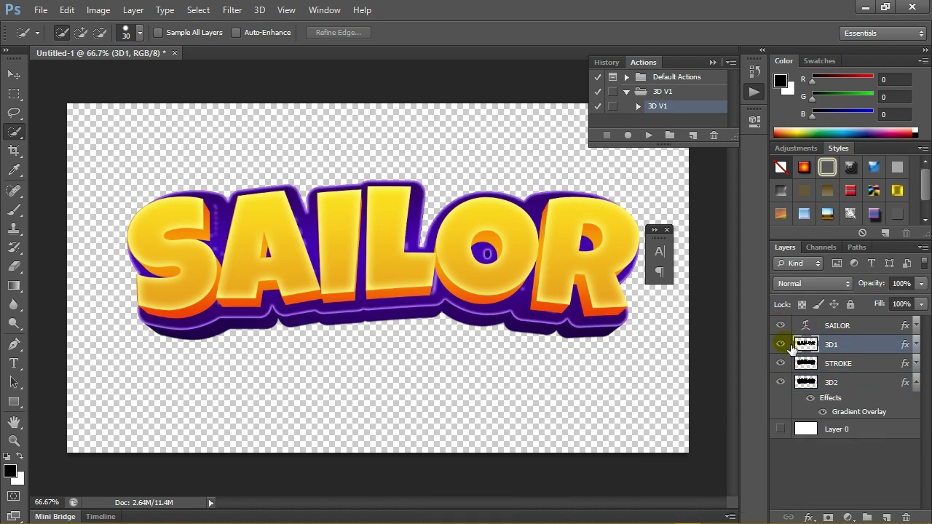
{"action": "left_click", "coordinate": [781, 344]}
{"action": "left_click", "coordinate": [782, 345]}
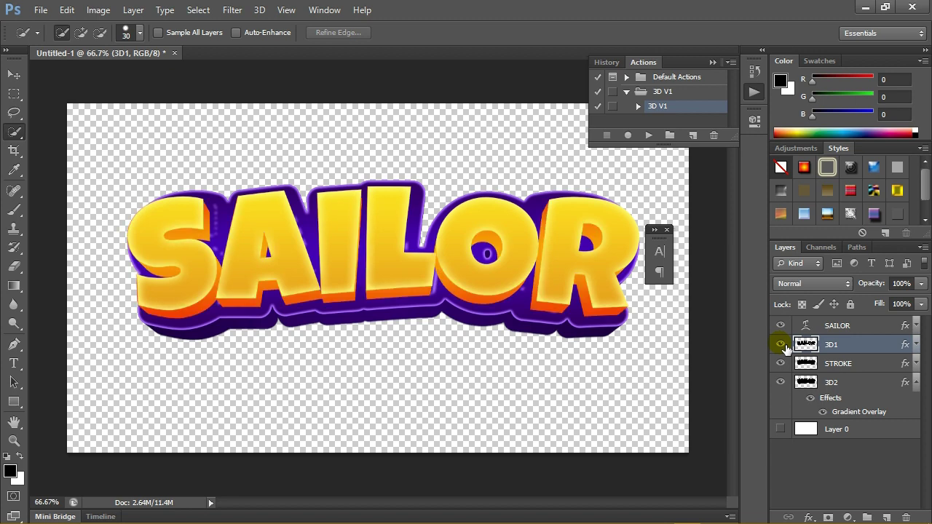
{"action": "right_click", "coordinate": [859, 343]}
{"action": "left_click", "coordinate": [595, 97]}
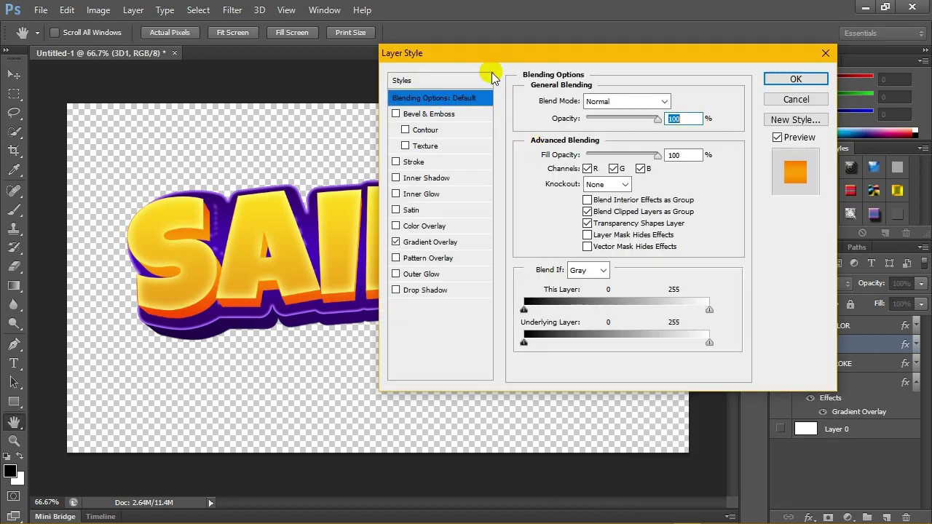
Step: Enable a drop shadow on 3D1 at a 90° angle without global light
{"action": "mouse_move", "coordinate": [492, 72]}
{"action": "left_mouse_down"}
{"action": "mouse_move", "coordinate": [749, 67]}
{"action": "mouse_move", "coordinate": [602, 38]}
{"action": "left_mouse_up"}
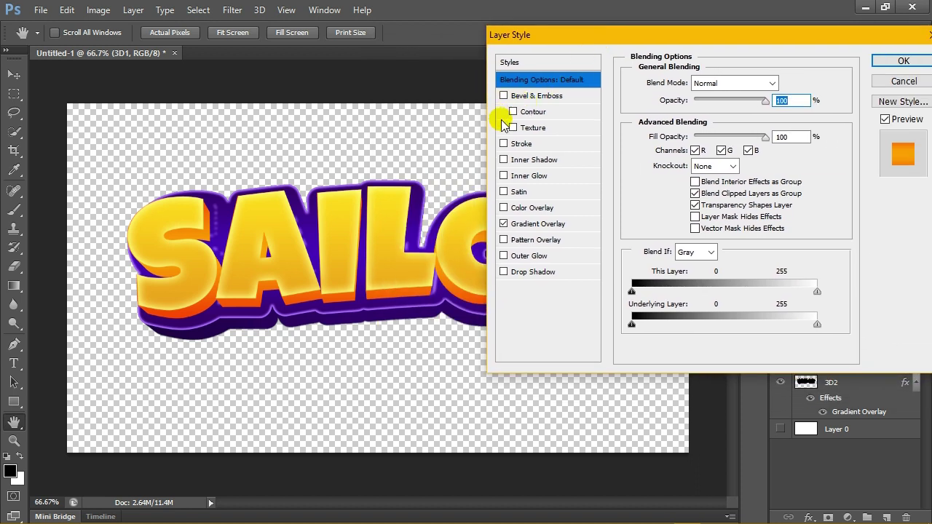
{"action": "left_click", "coordinate": [504, 271]}
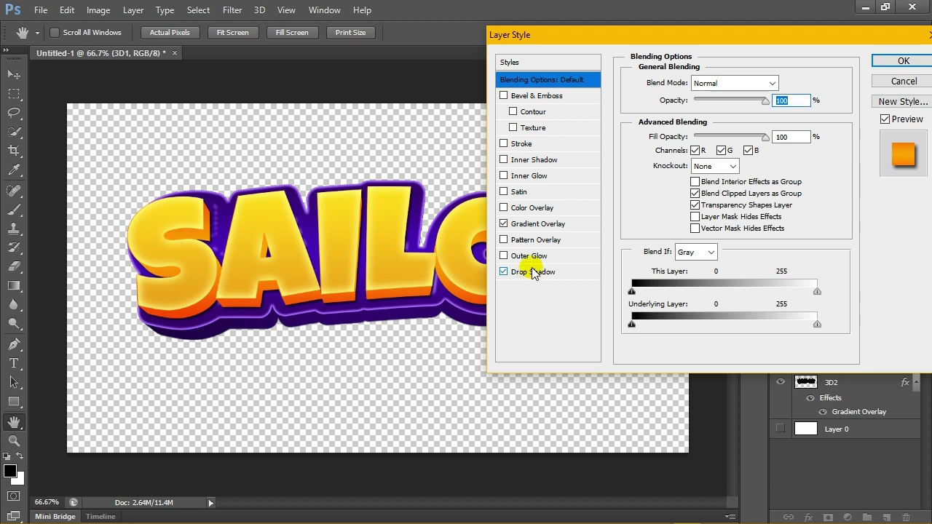
{"action": "left_click", "coordinate": [534, 271]}
{"action": "left_click", "coordinate": [756, 122]}
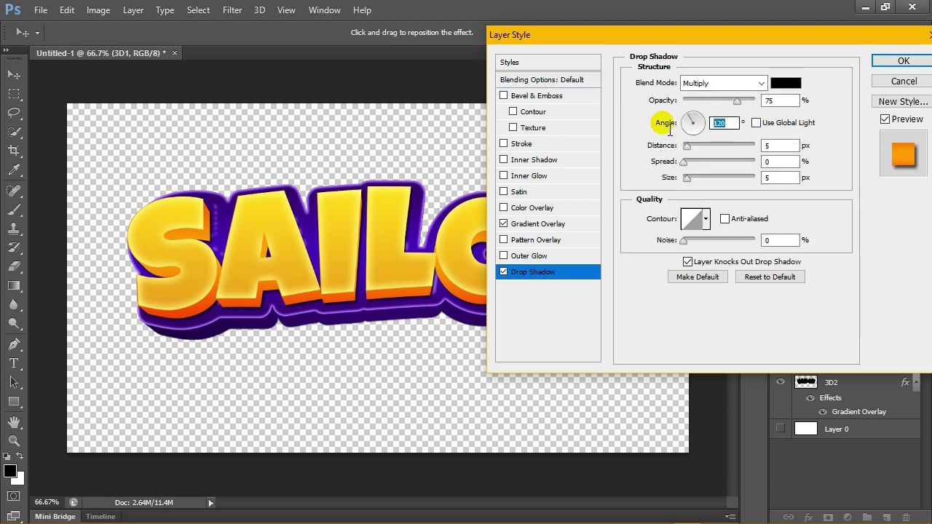
{"action": "type", "text": "90"}
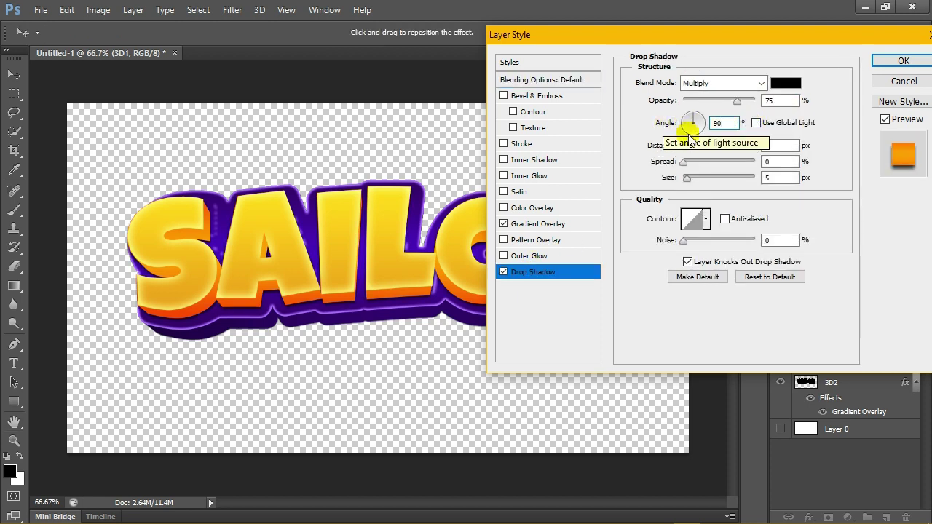
Step: Give the shadow size 16, distance 7, Normal blend and 85% opacity, then apply
{"action": "left_click", "coordinate": [692, 179]}
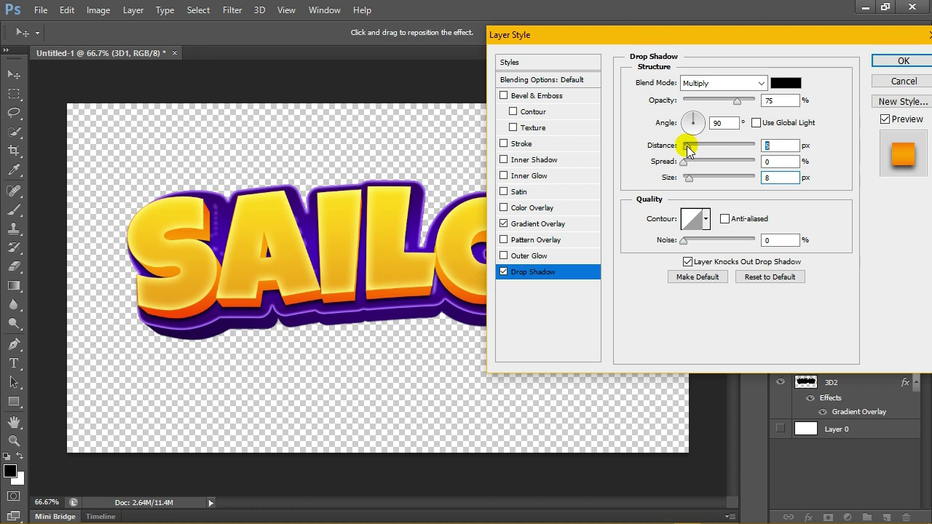
{"action": "left_click", "coordinate": [692, 178]}
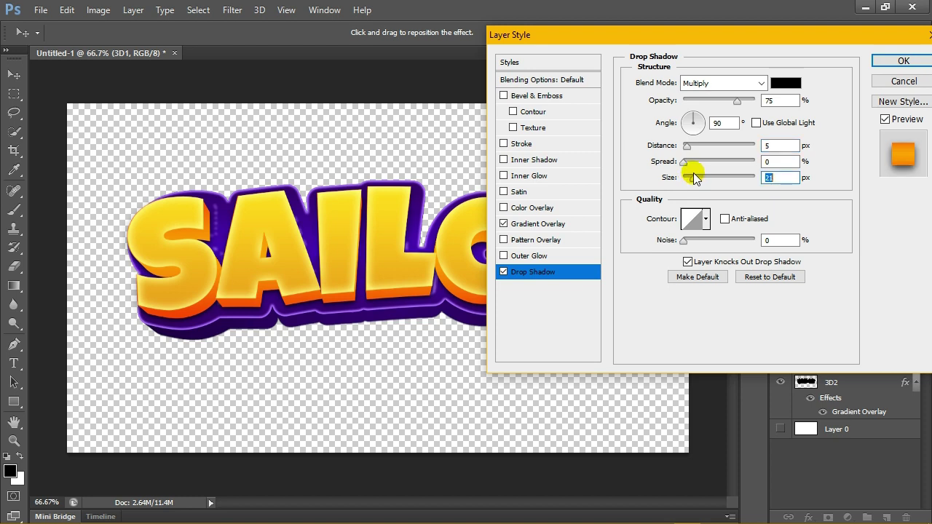
{"action": "left_click_drag", "start_coordinate": [696, 182], "coordinate": [689, 182]}
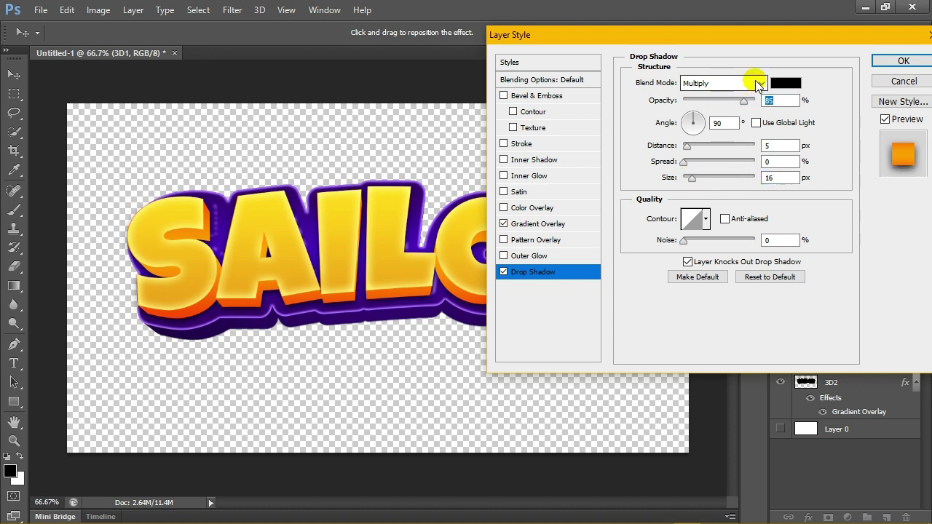
{"action": "left_click", "coordinate": [721, 83]}
{"action": "left_click", "coordinate": [718, 77]}
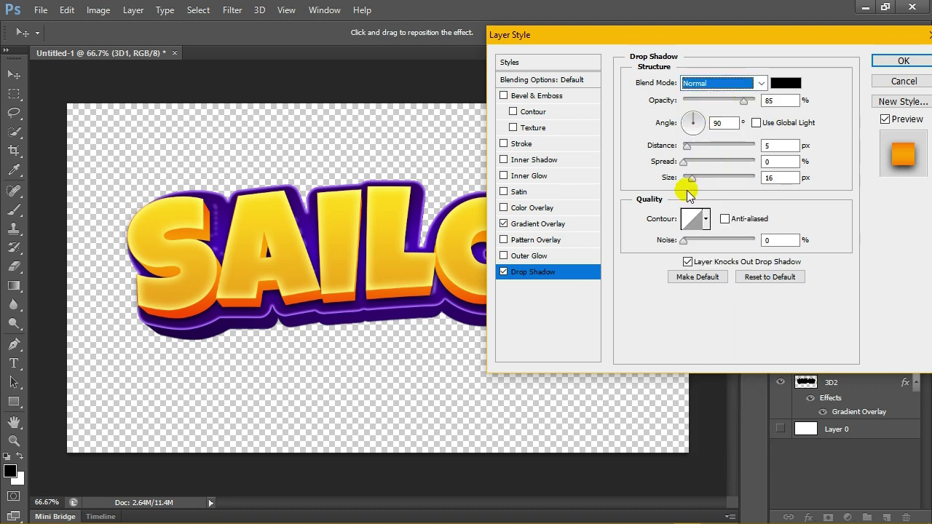
{"action": "key", "text": "Tab"}
{"action": "type", "text": "7"}
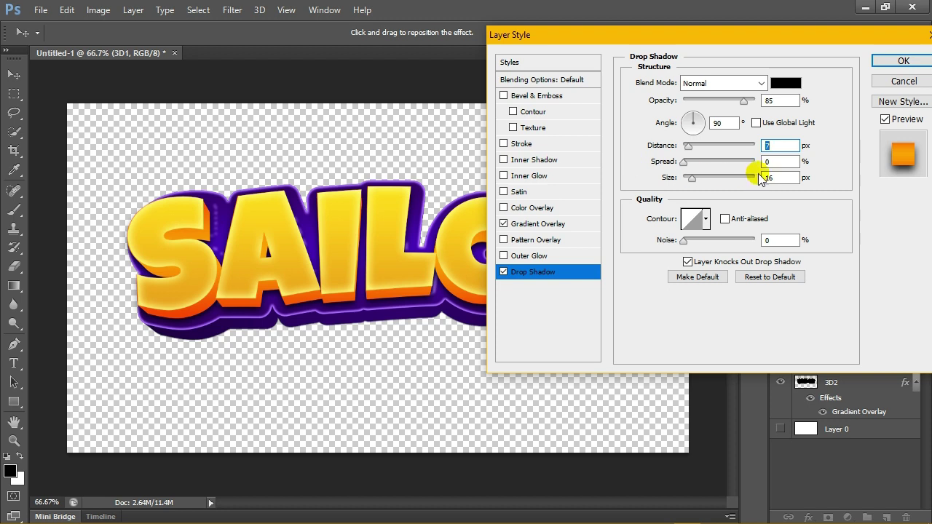
{"action": "left_click", "coordinate": [878, 63]}
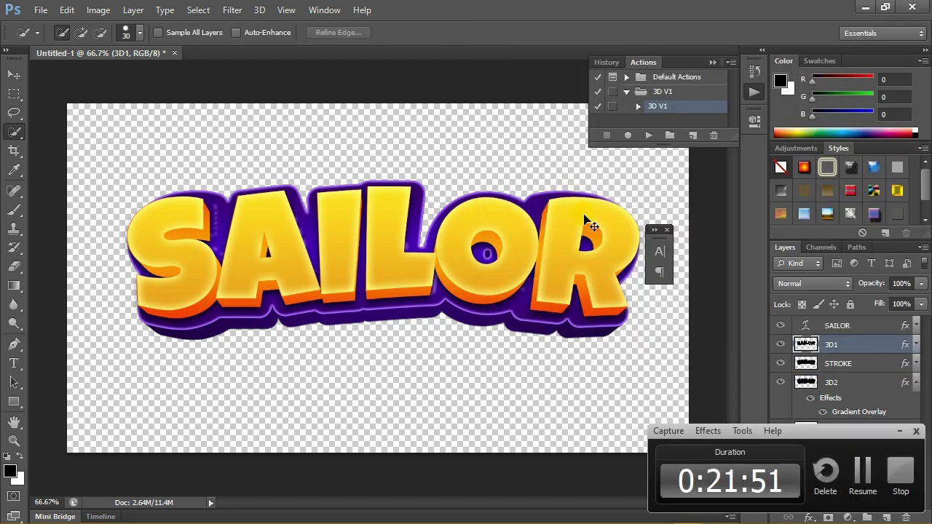
Step: Revise 3D1's drop shadow to spread 16%, distance 5 px and size 10 px
{"action": "right_click", "coordinate": [849, 336]}
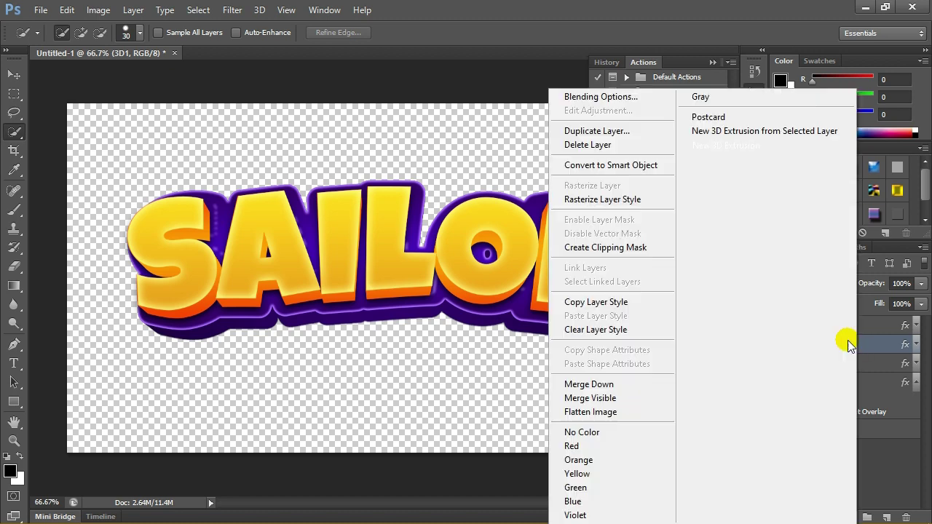
{"action": "left_click", "coordinate": [562, 95]}
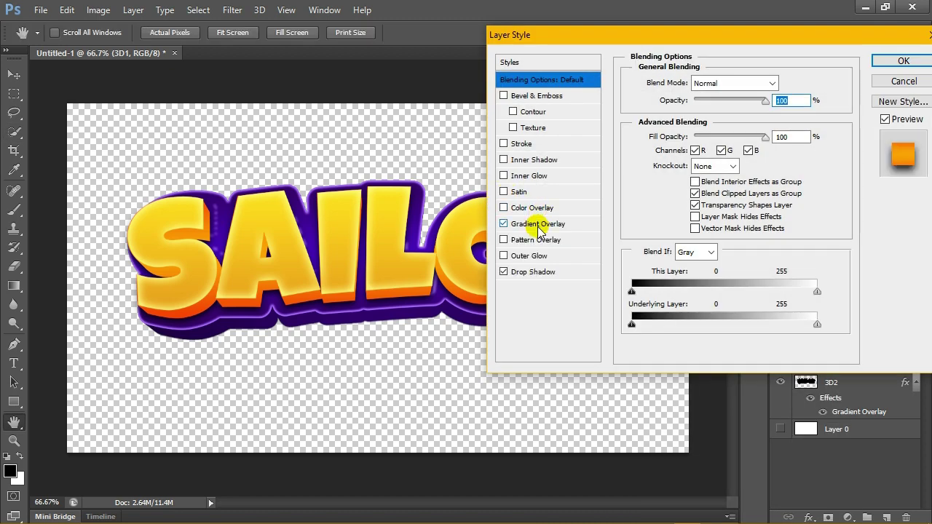
{"action": "left_click", "coordinate": [530, 271]}
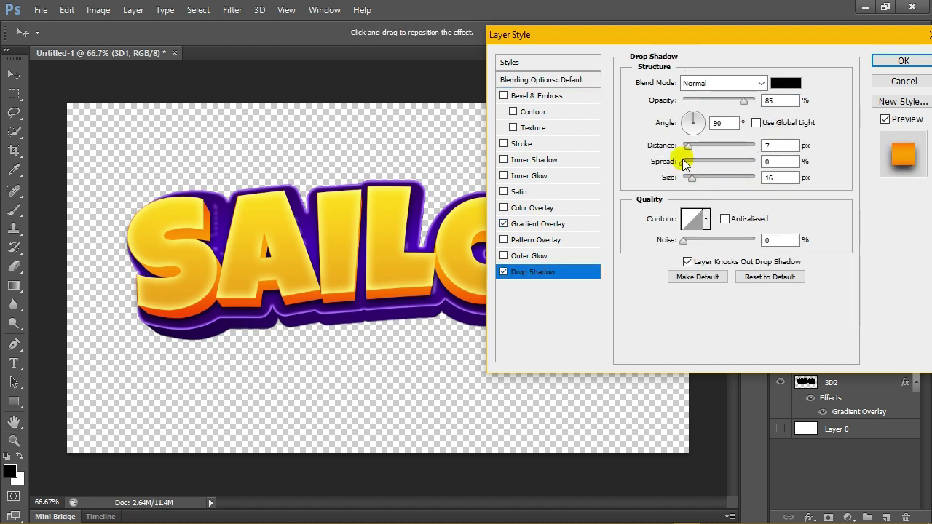
{"action": "left_click_drag", "start_coordinate": [684, 162], "coordinate": [697, 161]}
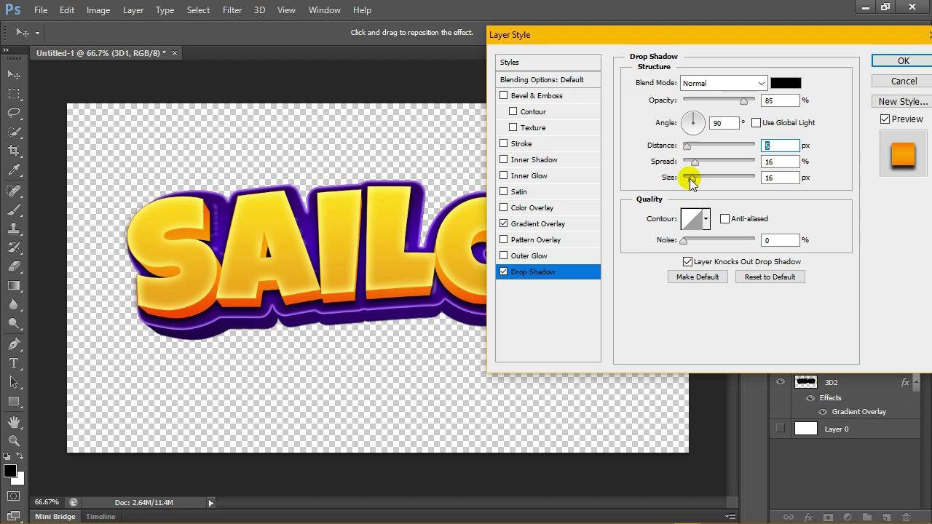
{"action": "left_click", "coordinate": [690, 177]}
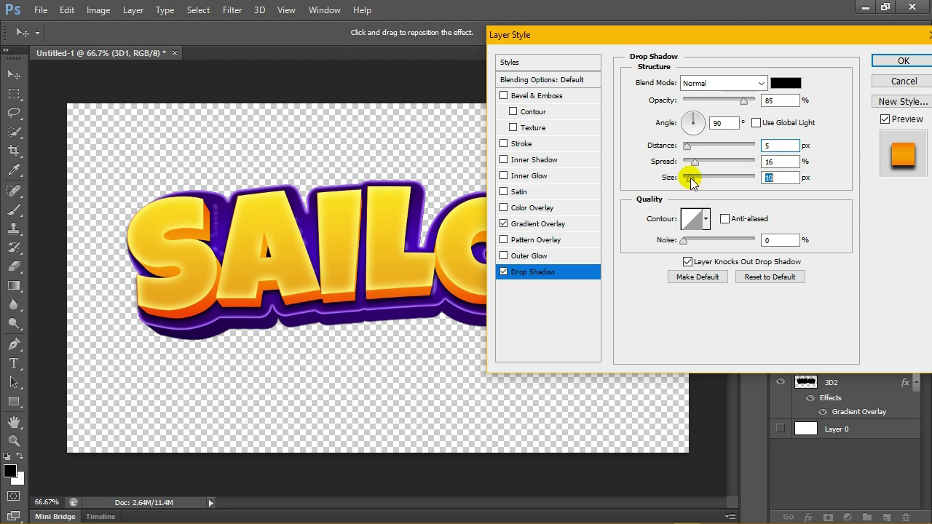
{"action": "left_click", "coordinate": [690, 179]}
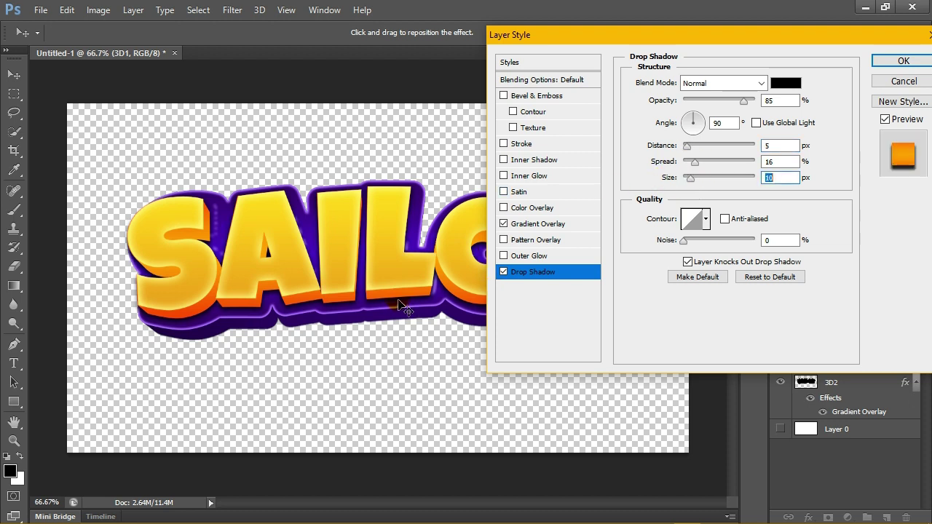
{"action": "left_click_drag", "start_coordinate": [807, 36], "coordinate": [715, 33]}
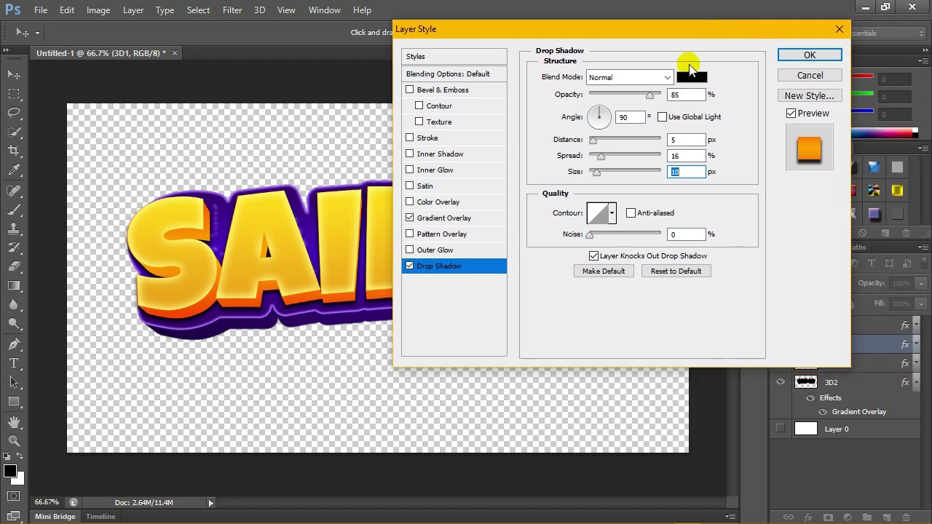
{"action": "left_click", "coordinate": [811, 56]}
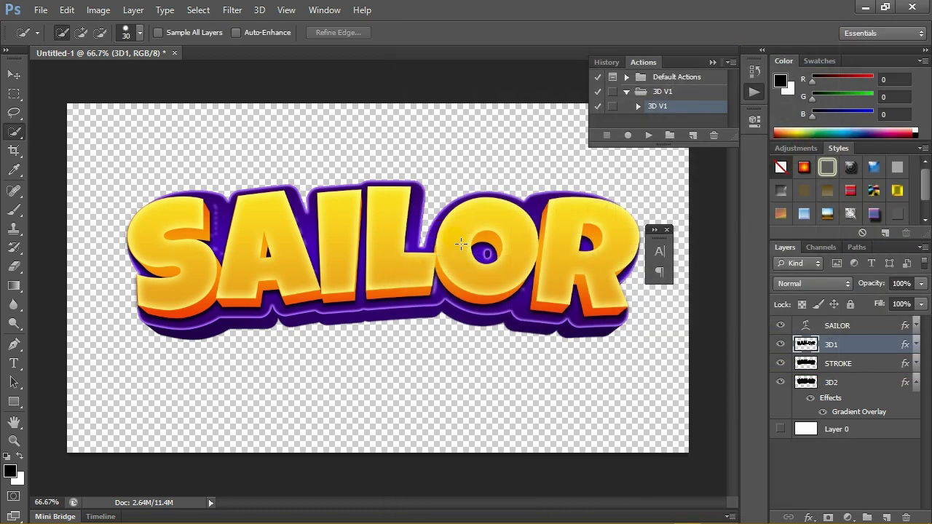
Step: Collapse 3D2's effects list and turn on the white Layer 0 behind SAILOR
{"action": "left_click", "coordinate": [809, 383], "text": "ctrl"}
{"action": "left_click", "coordinate": [916, 383]}
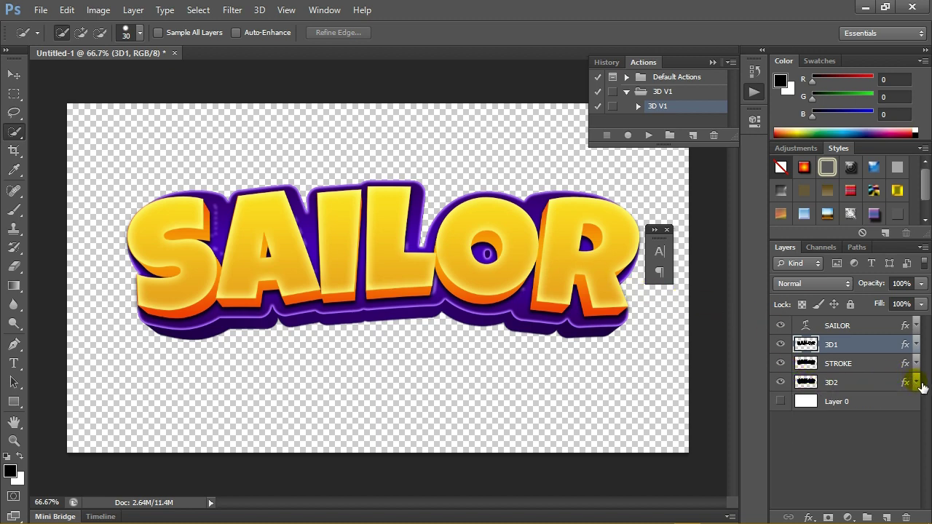
{"action": "left_click", "coordinate": [783, 403]}
{"action": "left_click", "coordinate": [871, 404]}
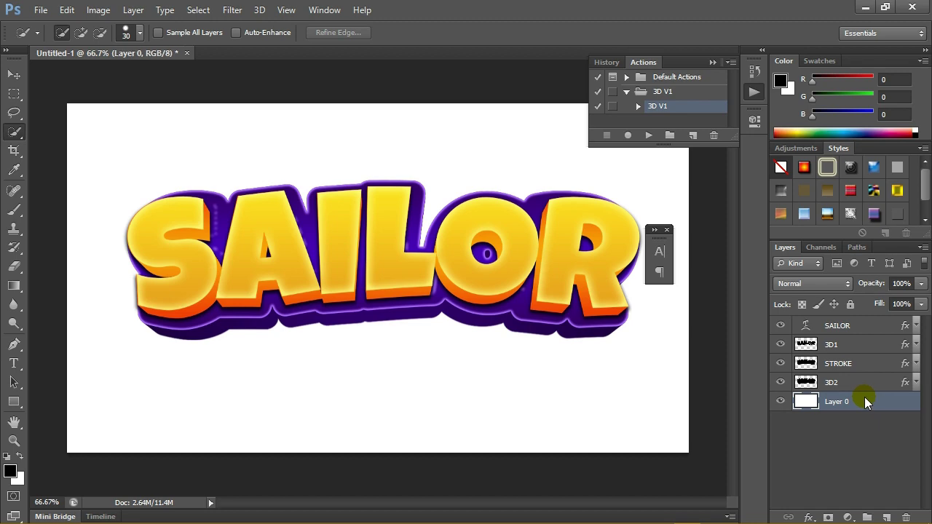
{"action": "right_click", "coordinate": [867, 401]}
{"action": "left_click", "coordinate": [655, 108]}
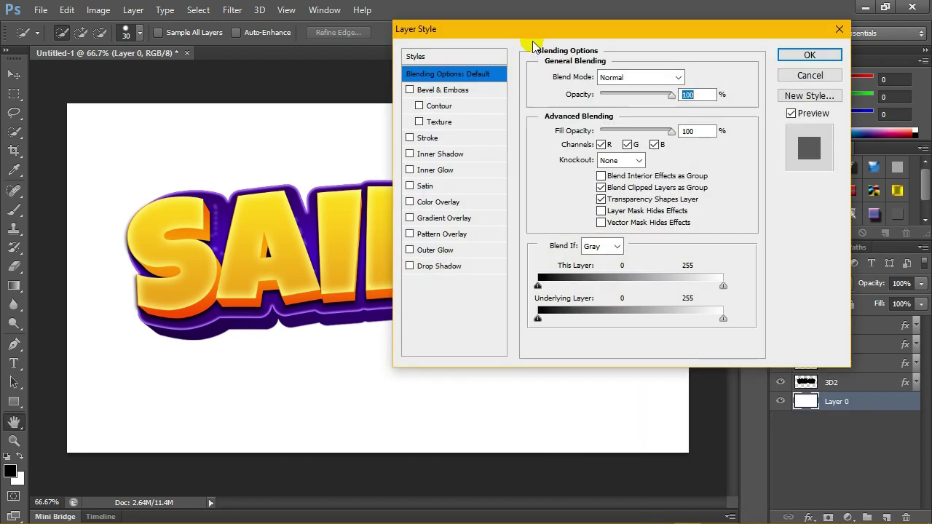
Step: Add a reversed radial Gradient Overlay to Layer 0
{"action": "left_click_drag", "start_coordinate": [531, 42], "coordinate": [630, 56]}
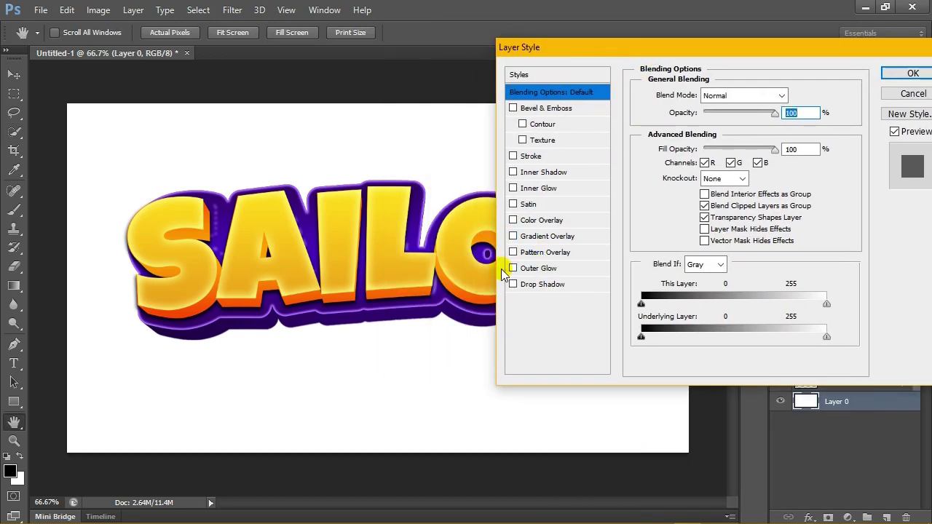
{"action": "left_click", "coordinate": [528, 241]}
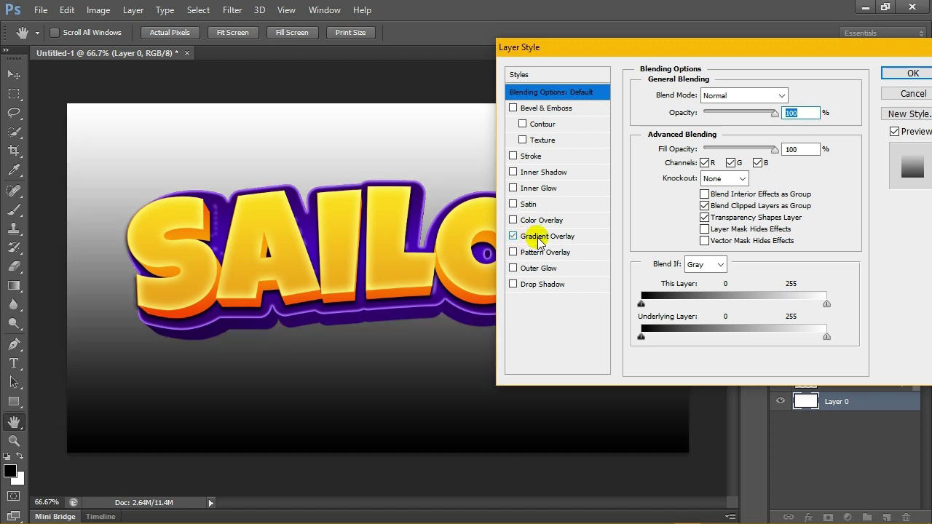
{"action": "left_click", "coordinate": [542, 237]}
{"action": "left_click", "coordinate": [731, 147]}
{"action": "left_click", "coordinate": [729, 156]}
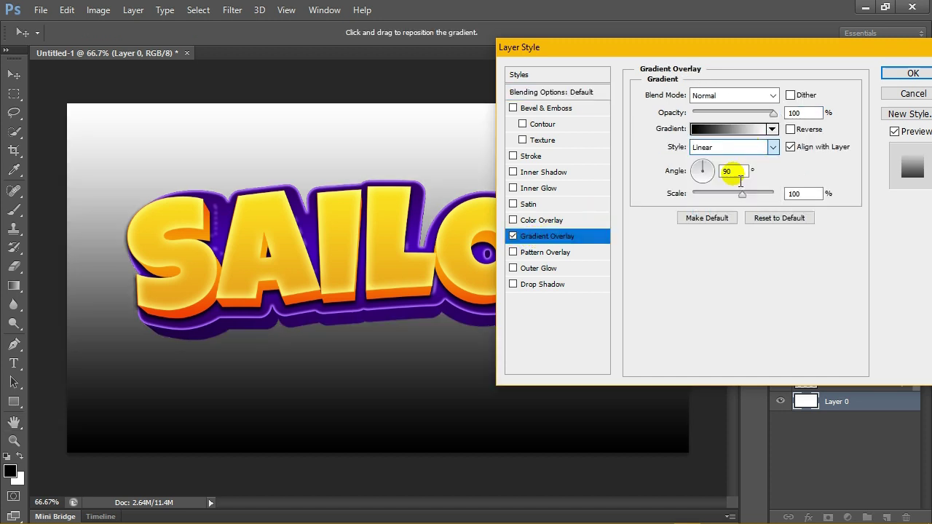
{"action": "key", "text": "Down"}
{"action": "left_click", "coordinate": [790, 129]}
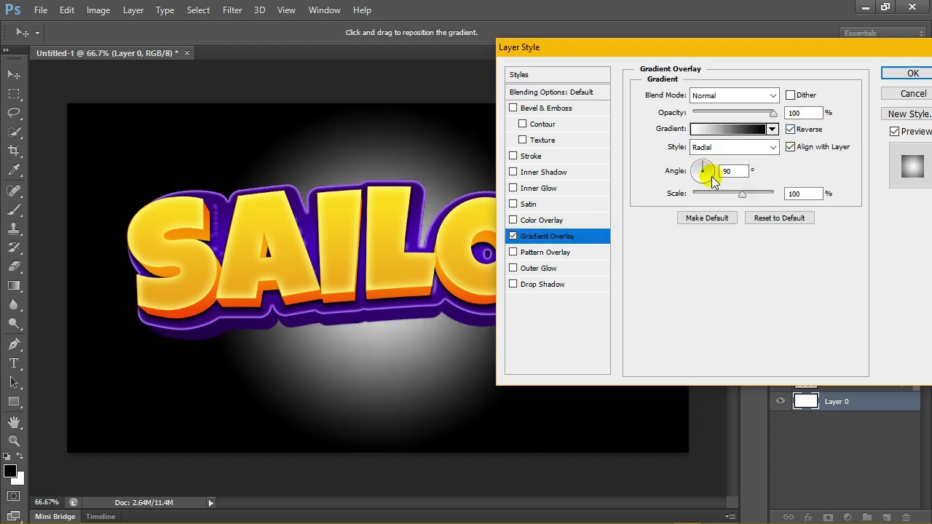
{"action": "left_click_drag", "start_coordinate": [713, 181], "coordinate": [767, 196]}
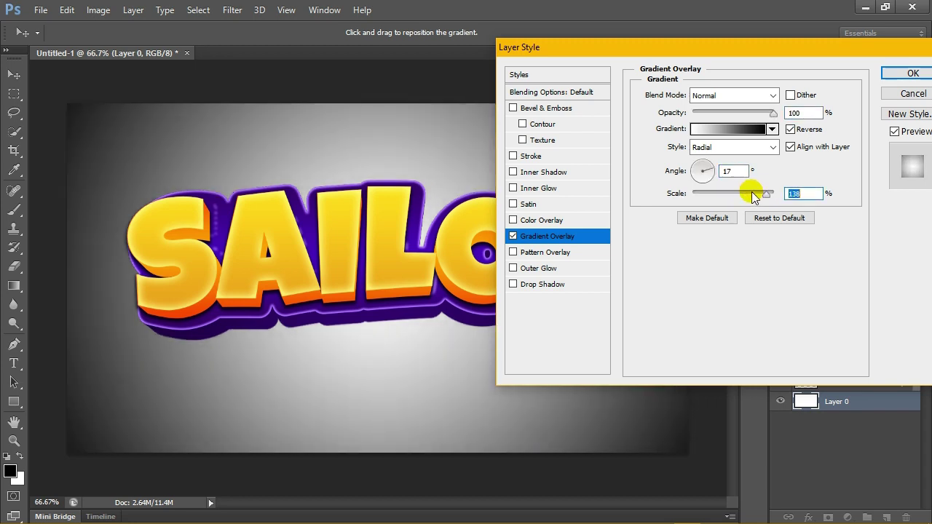
Step: Set the gradient's left colour stop to grey #939393
{"action": "left_click", "coordinate": [708, 130]}
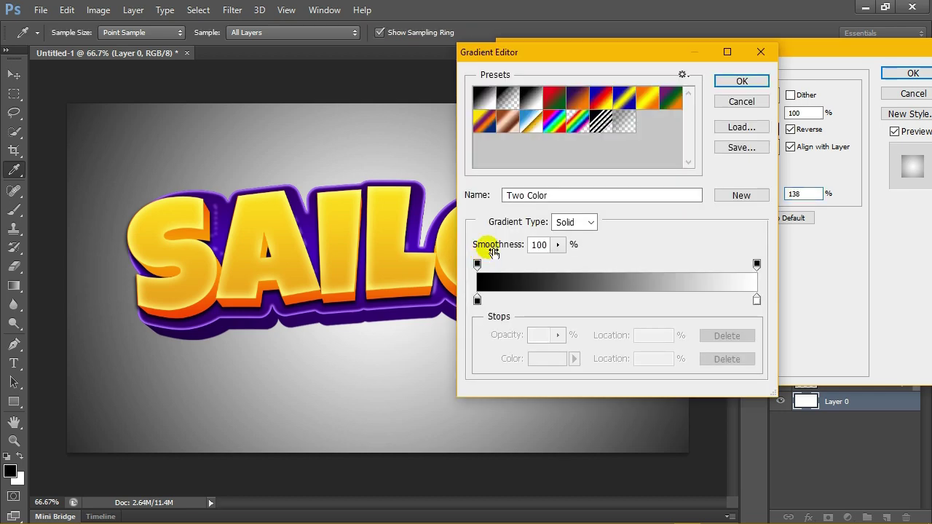
{"action": "left_click", "coordinate": [477, 300]}
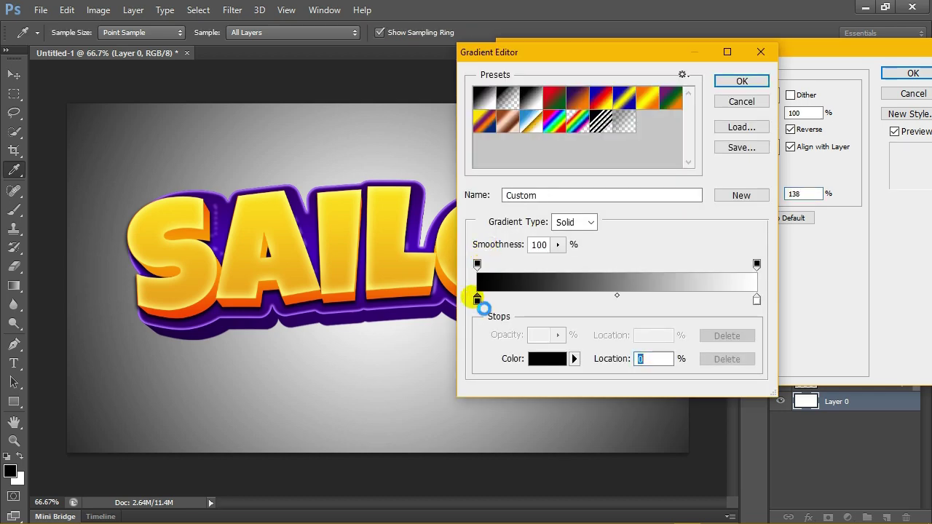
{"action": "double_click", "coordinate": [477, 301]}
{"action": "left_click", "coordinate": [374, 191]}
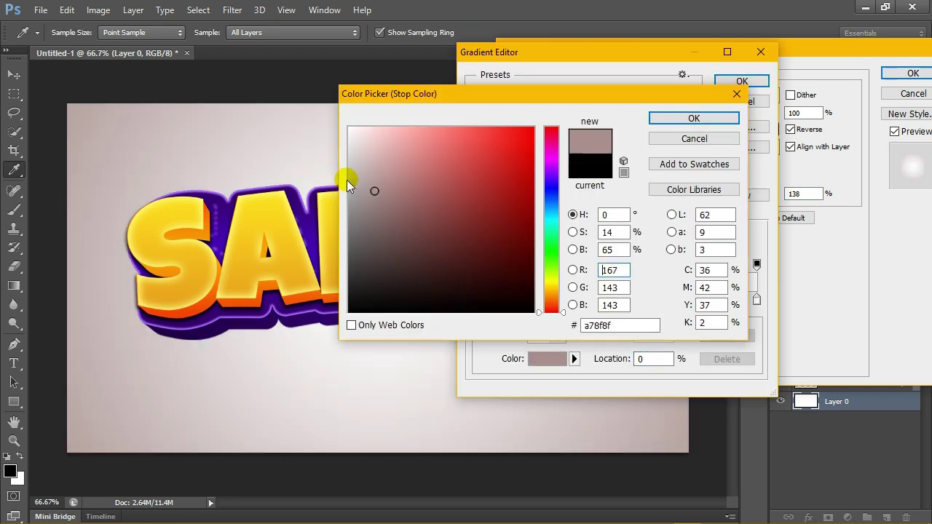
{"action": "left_click", "coordinate": [347, 186]}
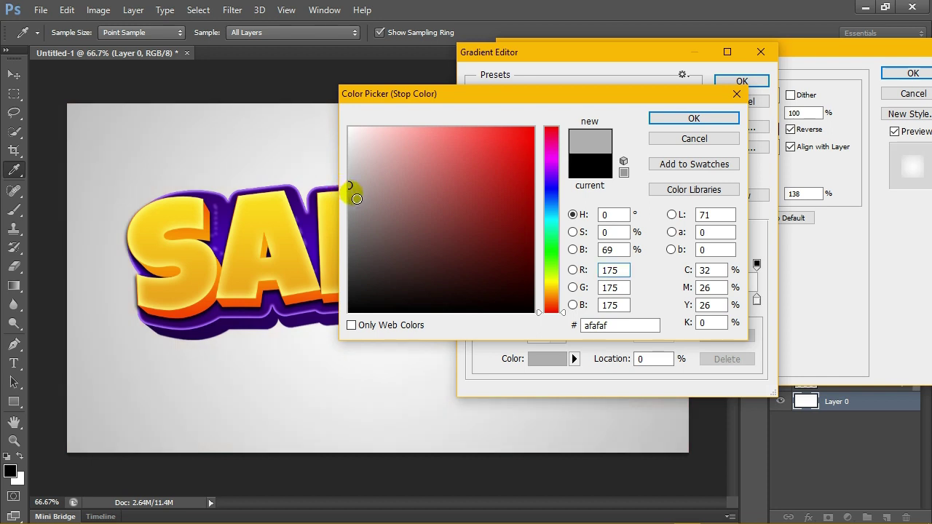
{"action": "left_click_drag", "start_coordinate": [357, 199], "coordinate": [348, 205]}
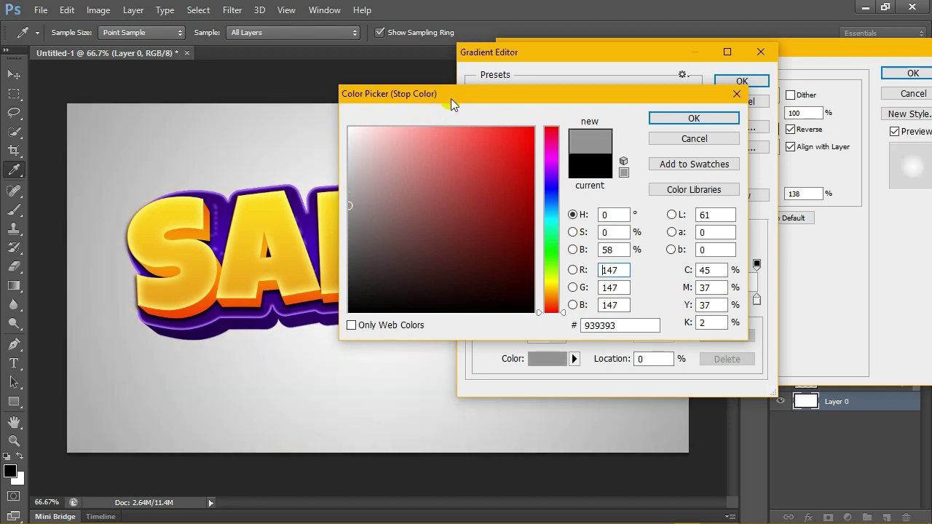
{"action": "left_click_drag", "start_coordinate": [451, 100], "coordinate": [543, 91]}
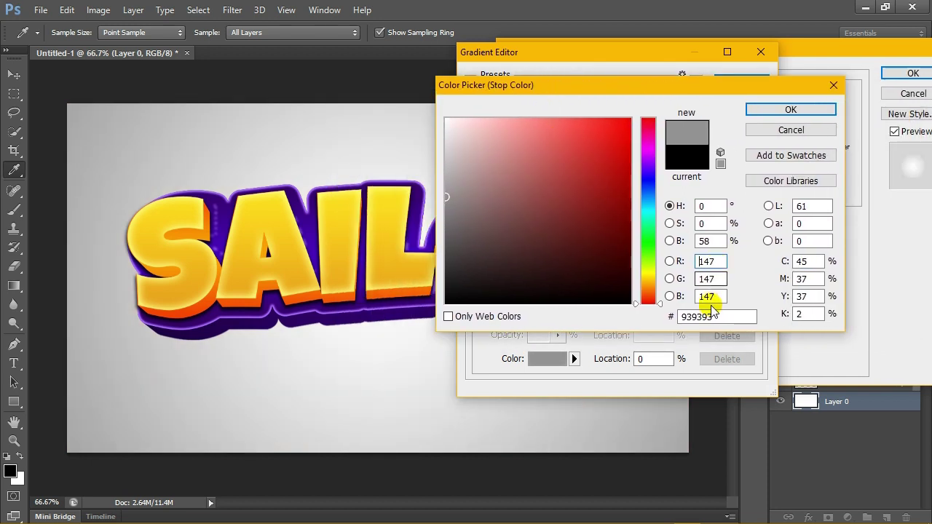
{"action": "left_click", "coordinate": [710, 316]}
{"action": "left_click", "coordinate": [790, 110]}
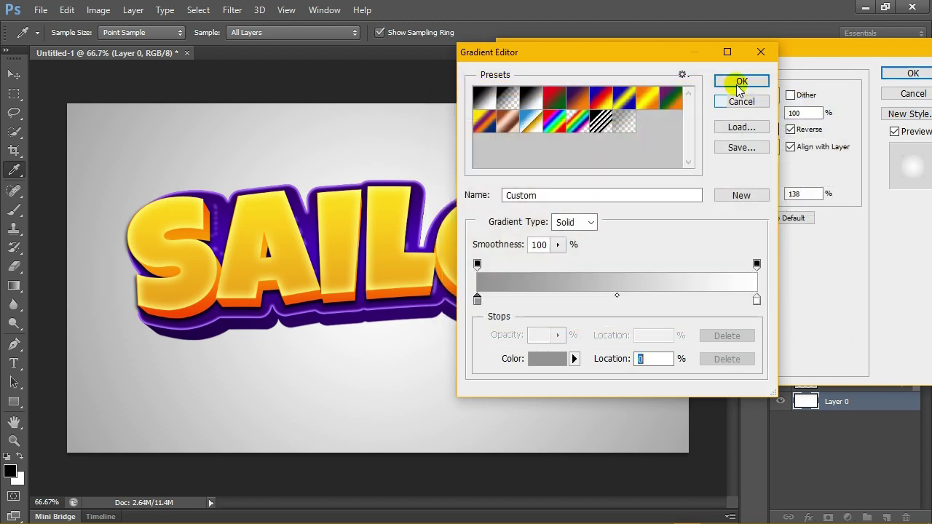
{"action": "left_click", "coordinate": [740, 81]}
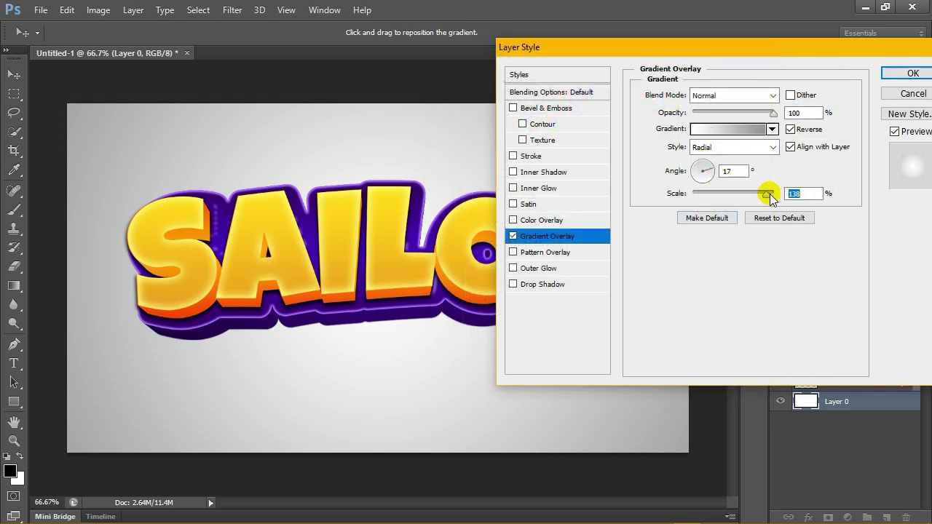
Step: Set the gradient angle to 22° and scale to 127%, then apply the style
{"action": "left_click_drag", "start_coordinate": [772, 196], "coordinate": [774, 197]}
{"action": "left_click_drag", "start_coordinate": [701, 47], "coordinate": [724, 54]}
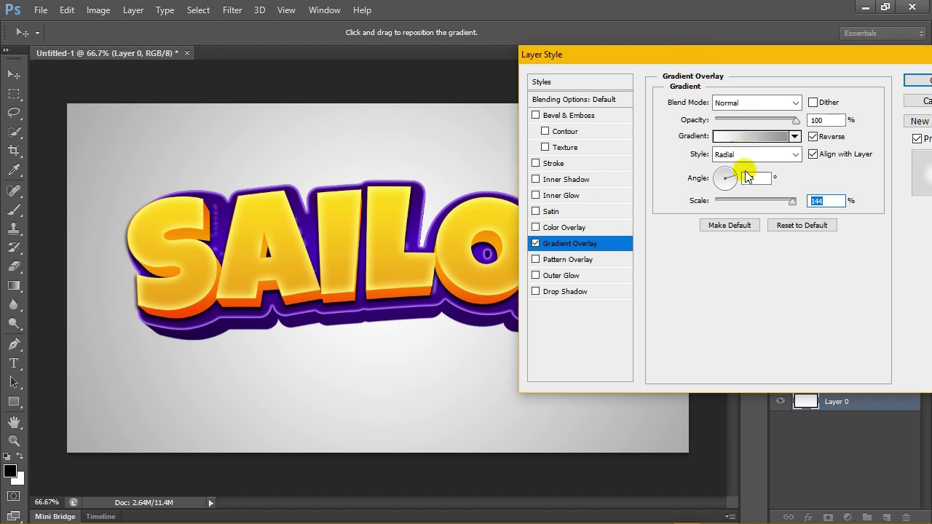
{"action": "double_click", "coordinate": [747, 176]}
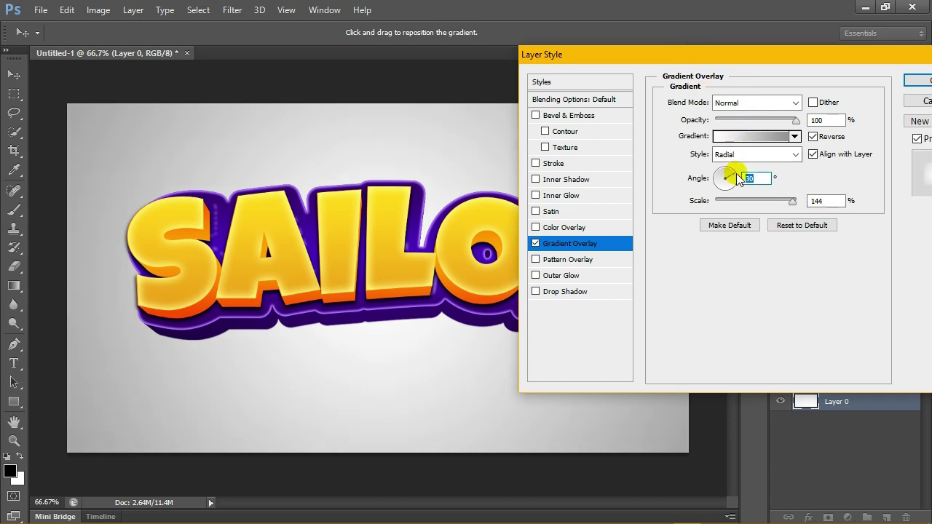
{"action": "type", "text": "22"}
{"action": "mouse_move", "coordinate": [793, 201]}
{"action": "left_mouse_down"}
{"action": "mouse_move", "coordinate": [774, 201]}
{"action": "mouse_move", "coordinate": [798, 204]}
{"action": "mouse_move", "coordinate": [788, 207]}
{"action": "left_mouse_up"}
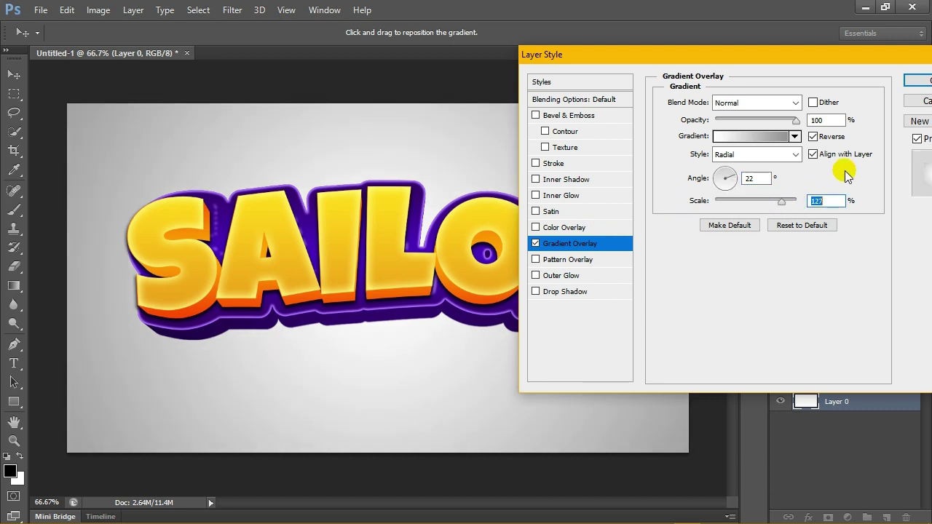
{"action": "left_click_drag", "start_coordinate": [789, 65], "coordinate": [687, 64]}
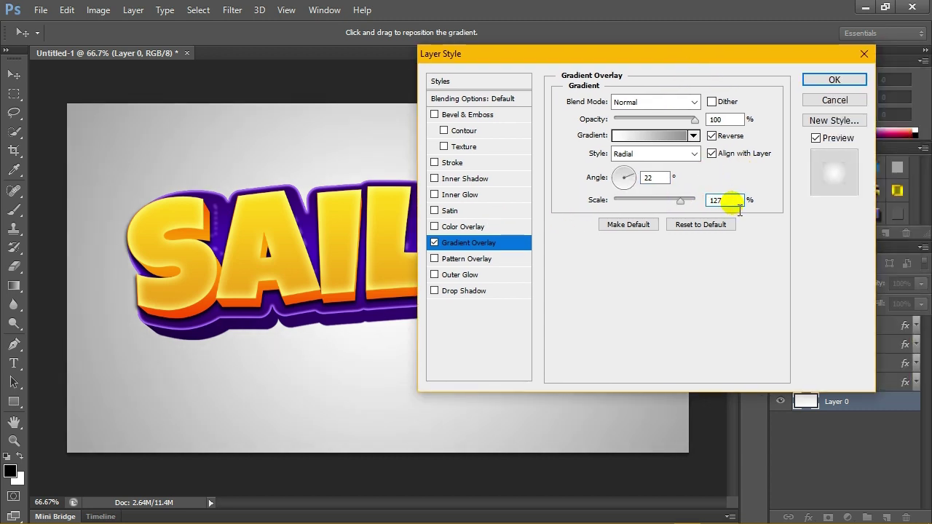
{"action": "left_click", "coordinate": [831, 80]}
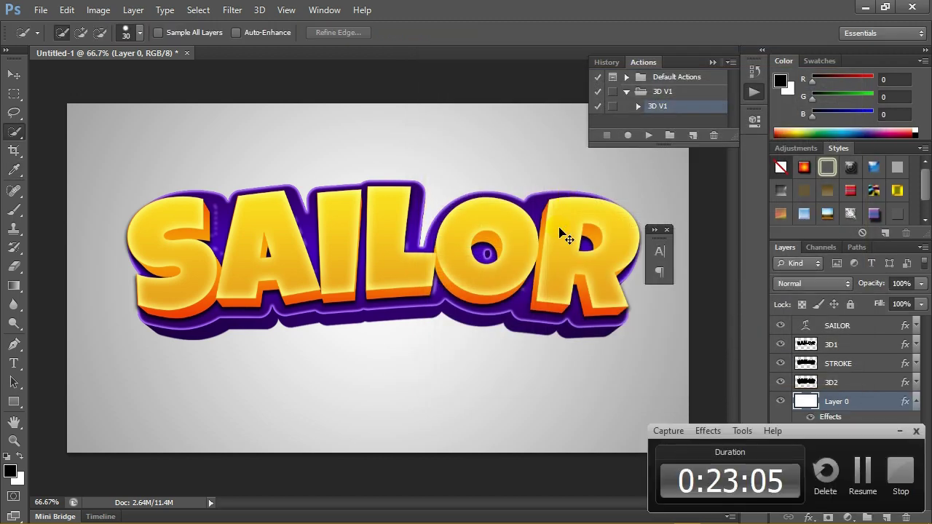
Step: Duplicate 3D2 as a layer named SHADOW and place it just below 3D2
{"action": "left_click", "coordinate": [852, 382]}
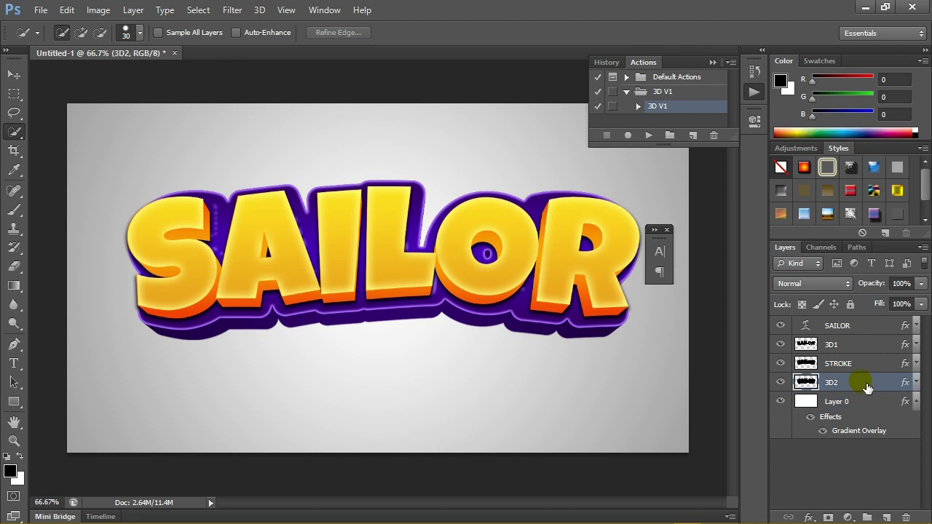
{"action": "right_click", "coordinate": [853, 383]}
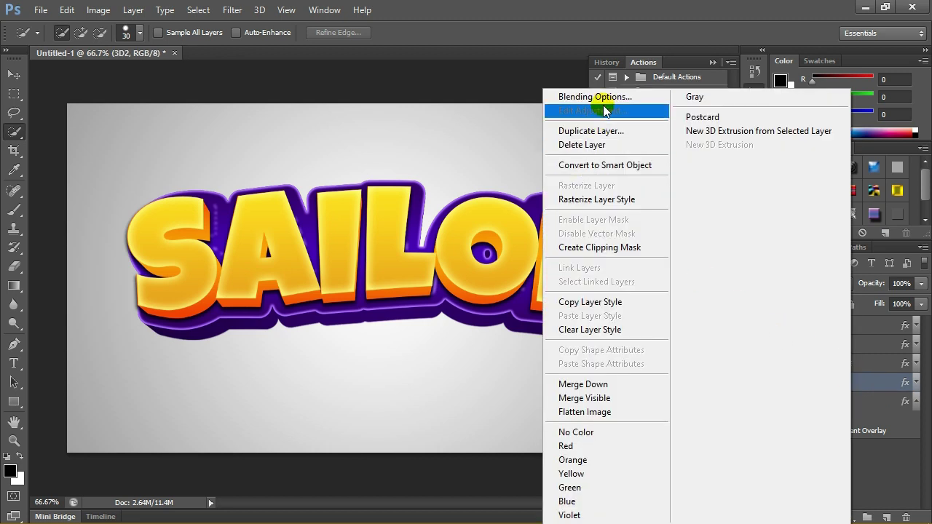
{"action": "left_click", "coordinate": [608, 130]}
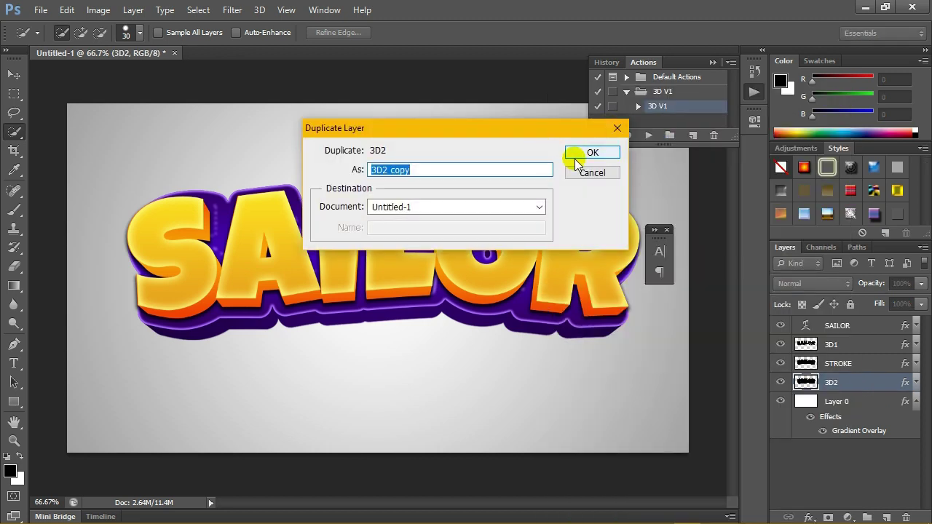
{"action": "type", "text": "SHADOW"}
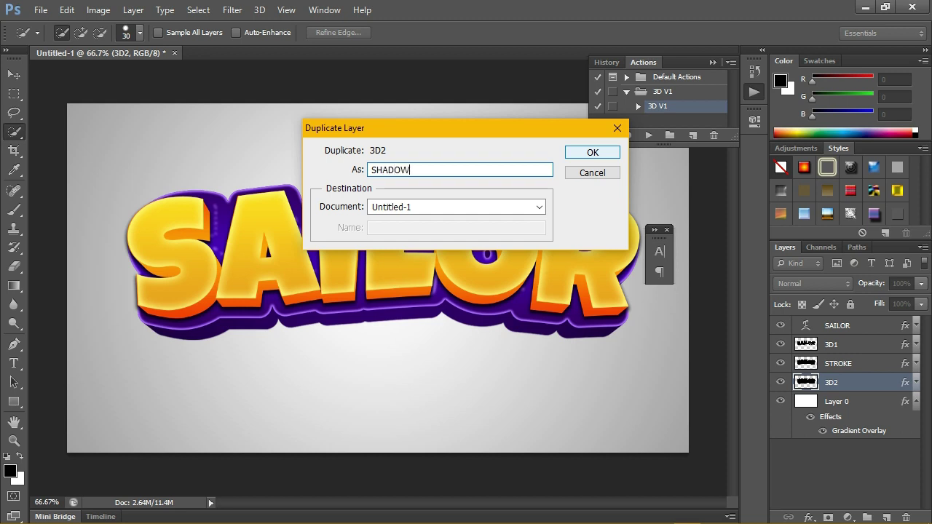
{"action": "left_click", "coordinate": [575, 152]}
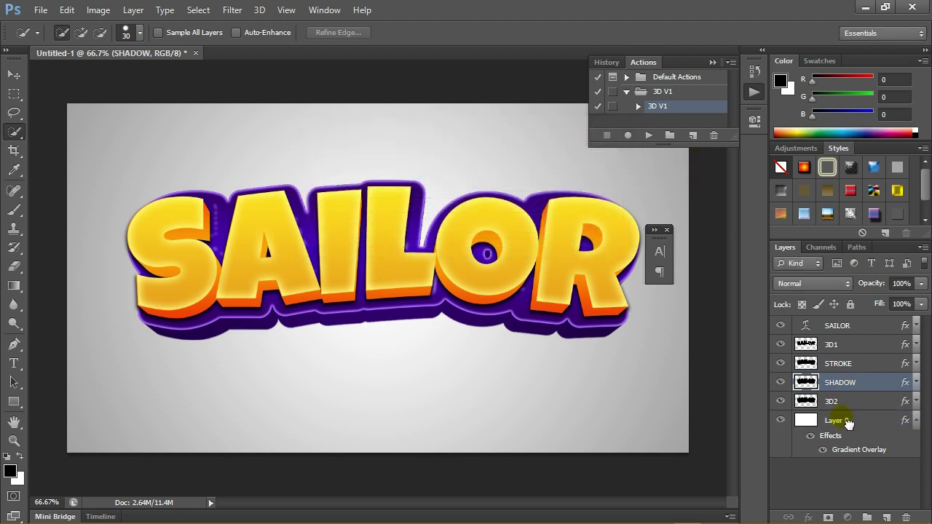
{"action": "left_click_drag", "start_coordinate": [853, 393], "coordinate": [849, 412]}
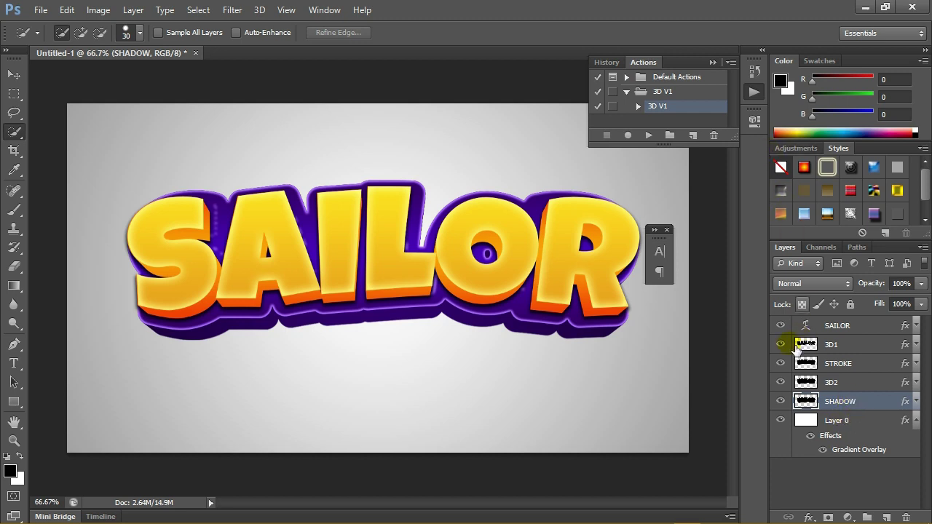
Step: Clear SHADOW's styles to plain black, then show all SAILOR layers again
{"action": "left_click", "coordinate": [781, 363]}
{"action": "left_click", "coordinate": [781, 344]}
{"action": "left_click", "coordinate": [781, 325]}
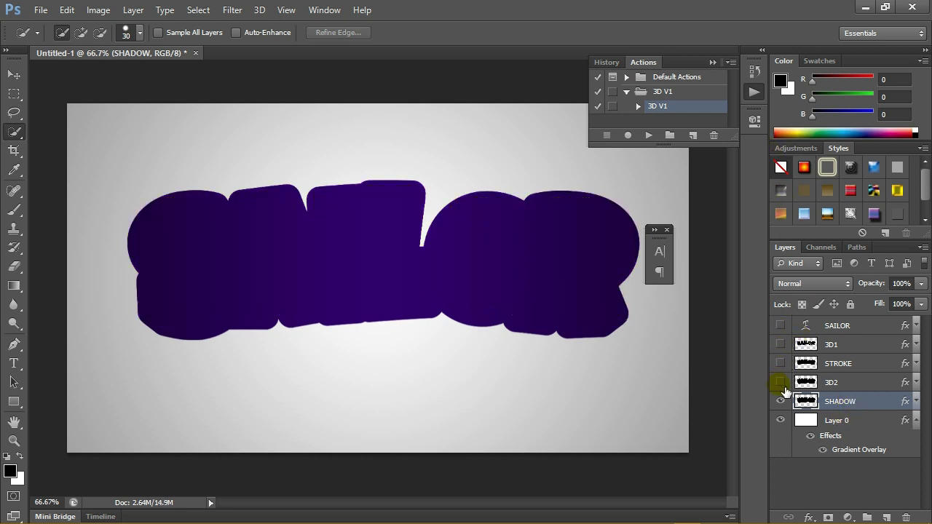
{"action": "left_click", "coordinate": [781, 382]}
{"action": "left_click", "coordinate": [780, 167]}
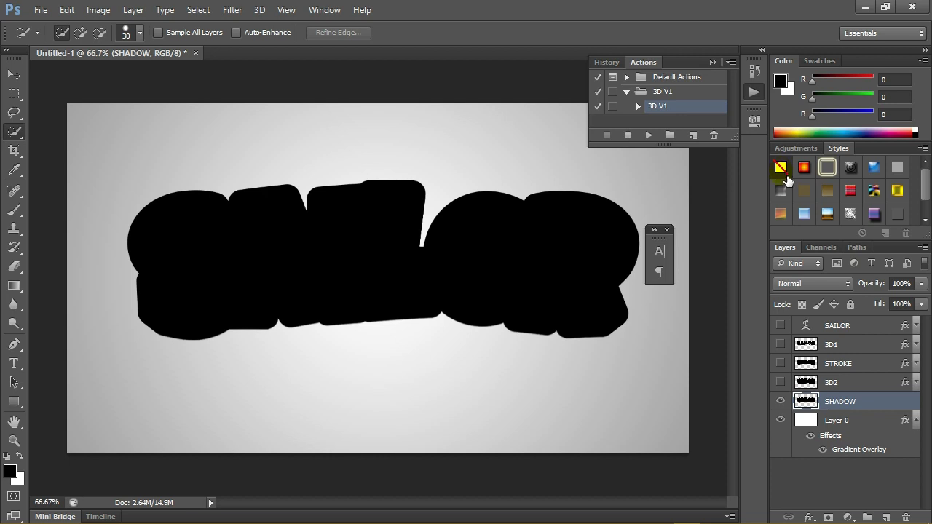
{"action": "left_click", "coordinate": [780, 382]}
{"action": "left_click", "coordinate": [781, 363]}
{"action": "left_click", "coordinate": [781, 344]}
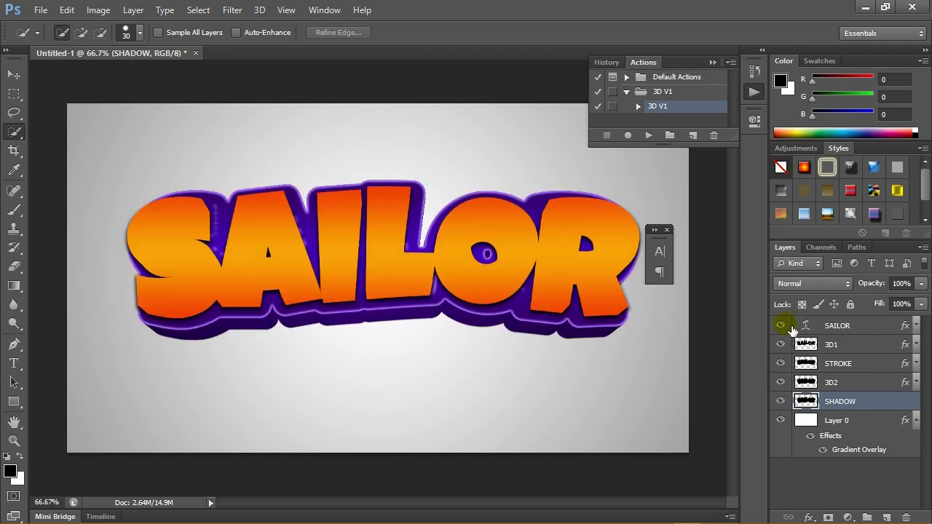
{"action": "left_click", "coordinate": [781, 325]}
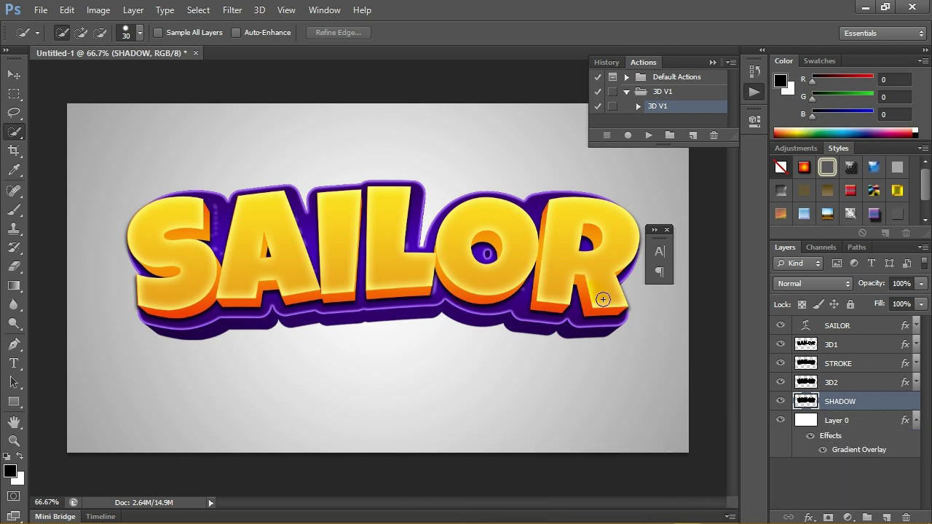
Step: Squash the SHADOW layer into a thin strip about 6% high and nudge it down
{"action": "left_click", "coordinate": [17, 75]}
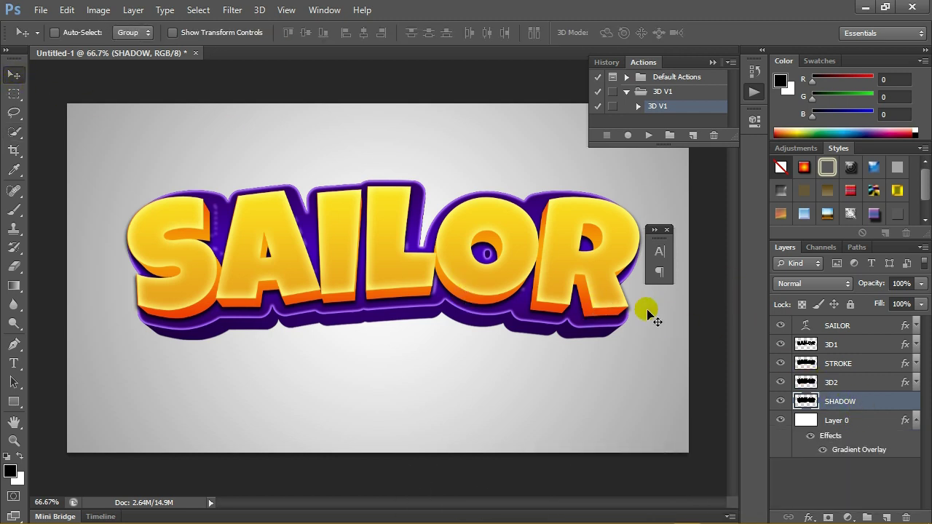
{"action": "left_click", "coordinate": [66, 9]}
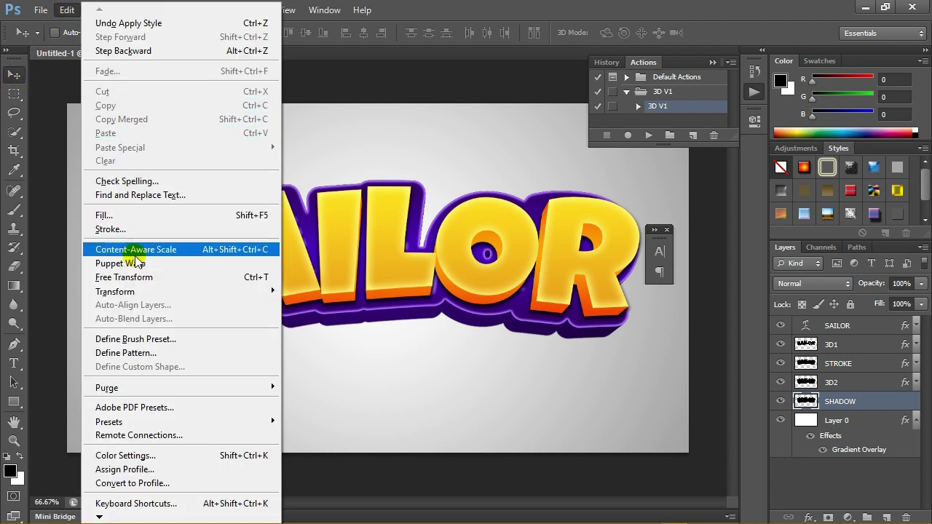
{"action": "mouse_move", "coordinate": [115, 292]}
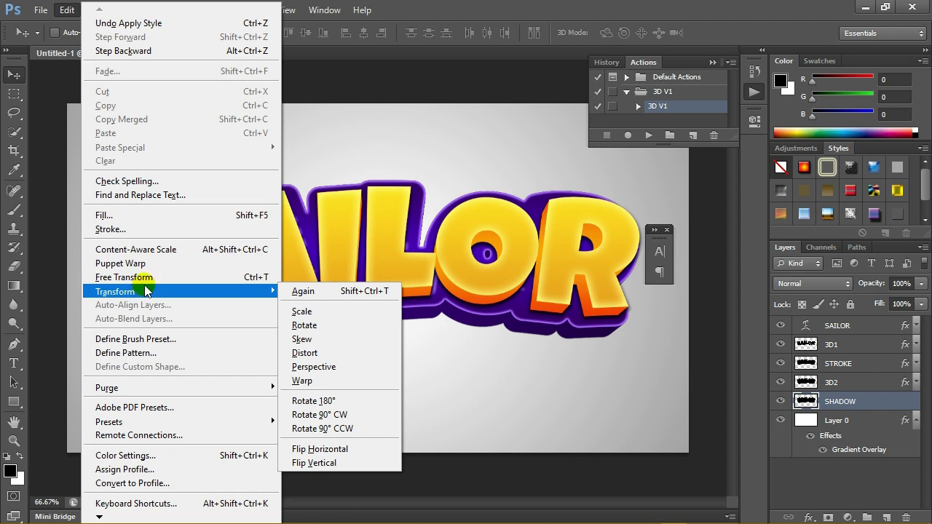
{"action": "left_click", "coordinate": [150, 277]}
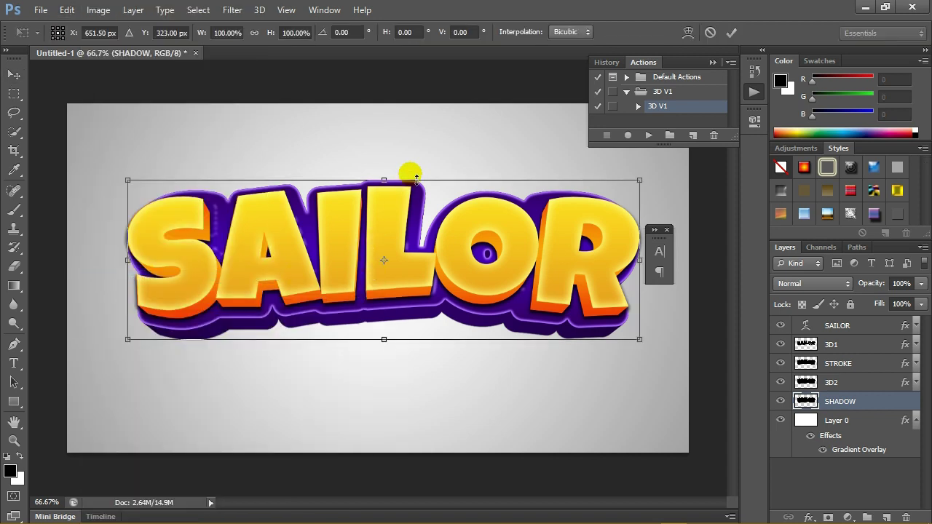
{"action": "mouse_move", "coordinate": [384, 180]}
{"action": "left_mouse_down"}
{"action": "mouse_move", "coordinate": [392, 333]}
{"action": "mouse_move", "coordinate": [381, 333]}
{"action": "left_mouse_up"}
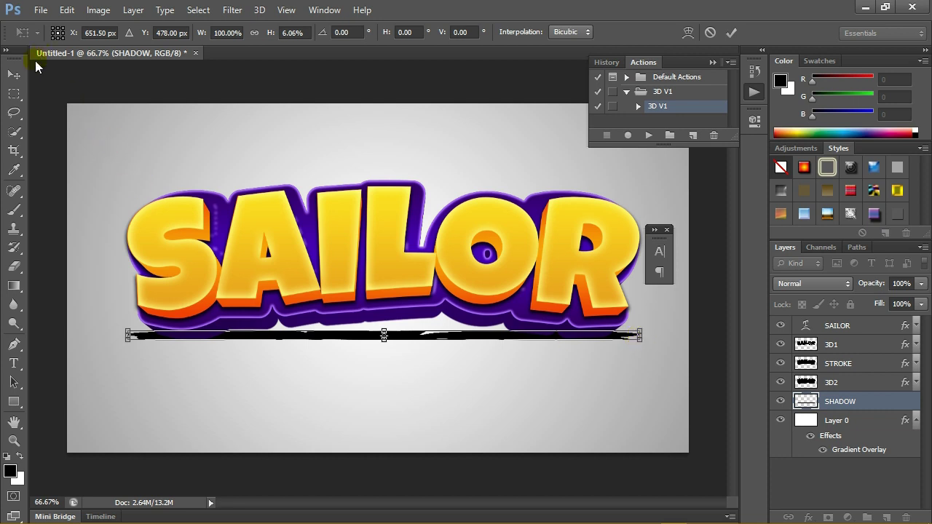
{"action": "key", "text": "Return"}
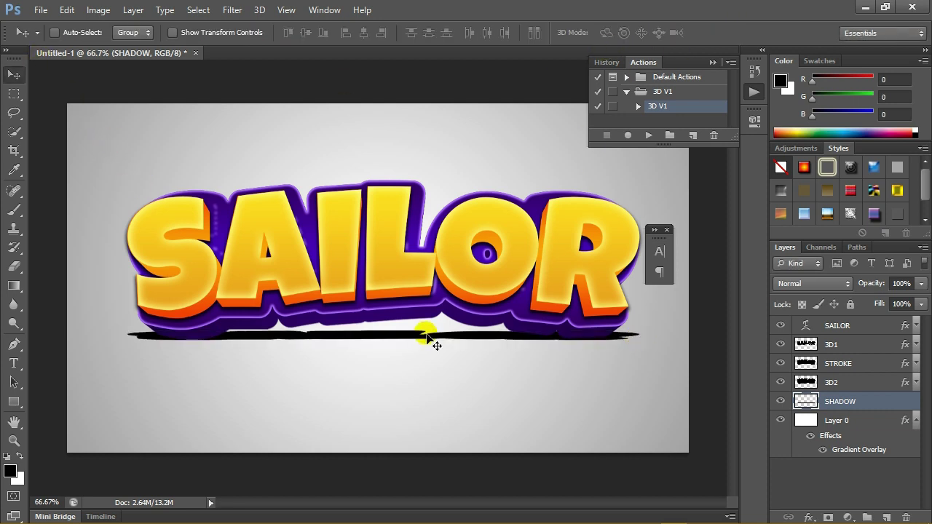
{"action": "key", "text": "Down"}
{"action": "key", "text": "Down"}
{"action": "key", "text": "Down"}
{"action": "key", "text": "Down"}
{"action": "key", "text": "Down"}
{"action": "key", "text": "Down"}
{"action": "key", "text": "Down"}
{"action": "key", "text": "Down"}
{"action": "key", "text": "Down"}
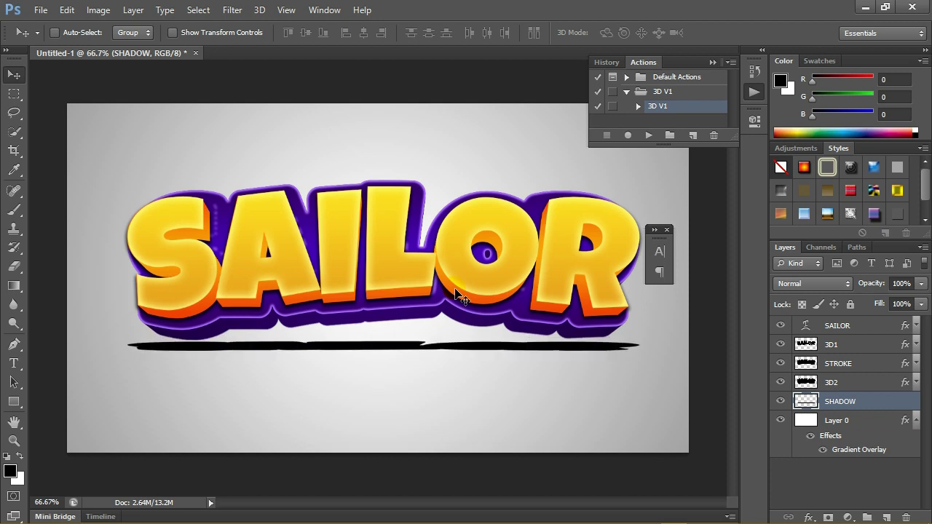
{"action": "key", "text": "Down"}
{"action": "key", "text": "Down"}
{"action": "key", "text": "Down"}
{"action": "key", "text": "Down"}
{"action": "key", "text": "Down"}
{"action": "key", "text": "Down"}
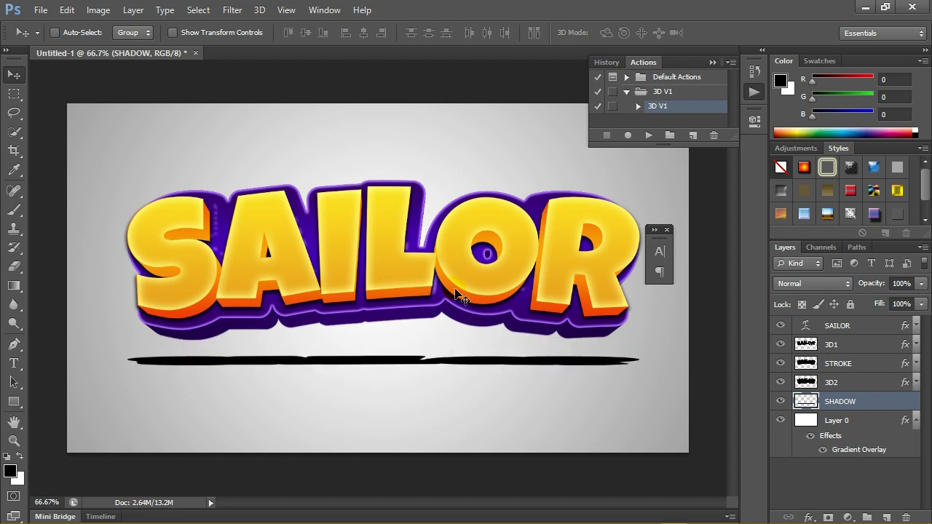
Step: Narrow the shadow strip from both ends to about 89% width
{"action": "key", "text": "ctrl+t"}
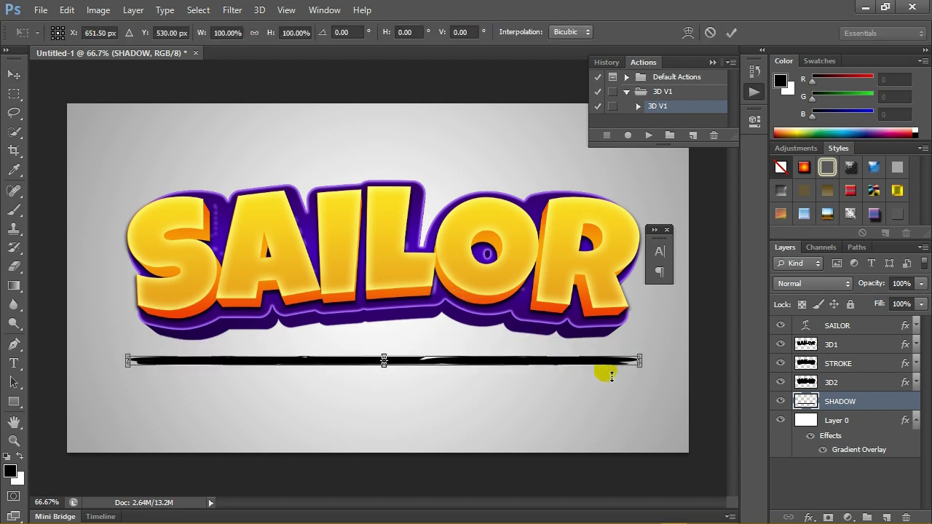
{"action": "left_click_drag", "start_coordinate": [641, 362], "coordinate": [611, 364]}
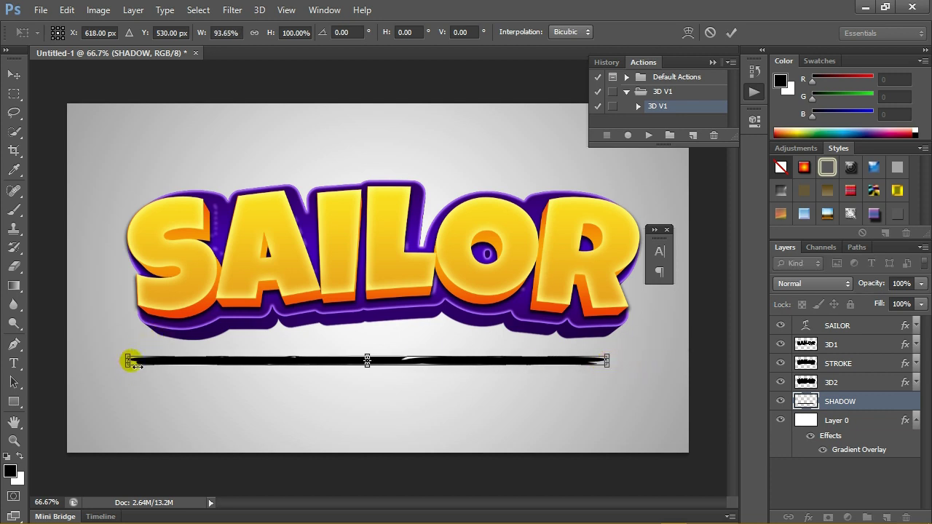
{"action": "left_click_drag", "start_coordinate": [135, 364], "coordinate": [158, 362]}
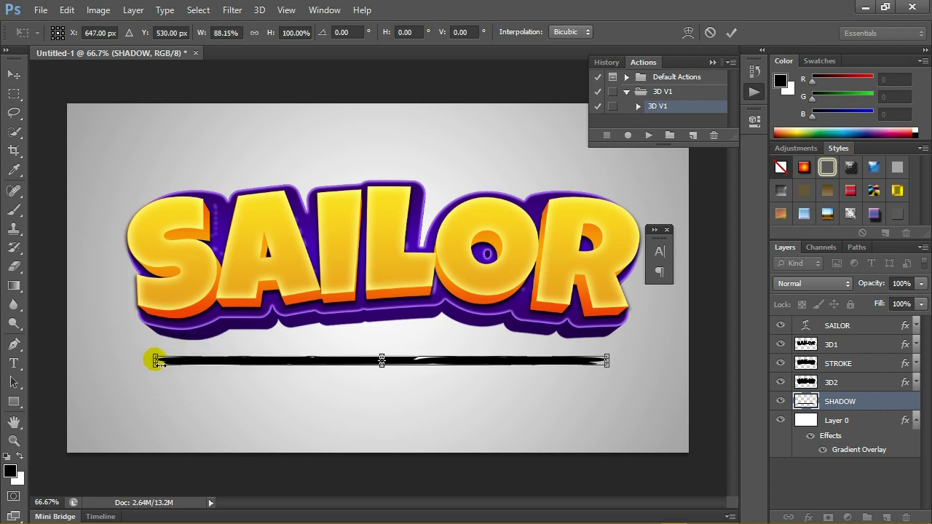
{"action": "left_click", "coordinate": [734, 32]}
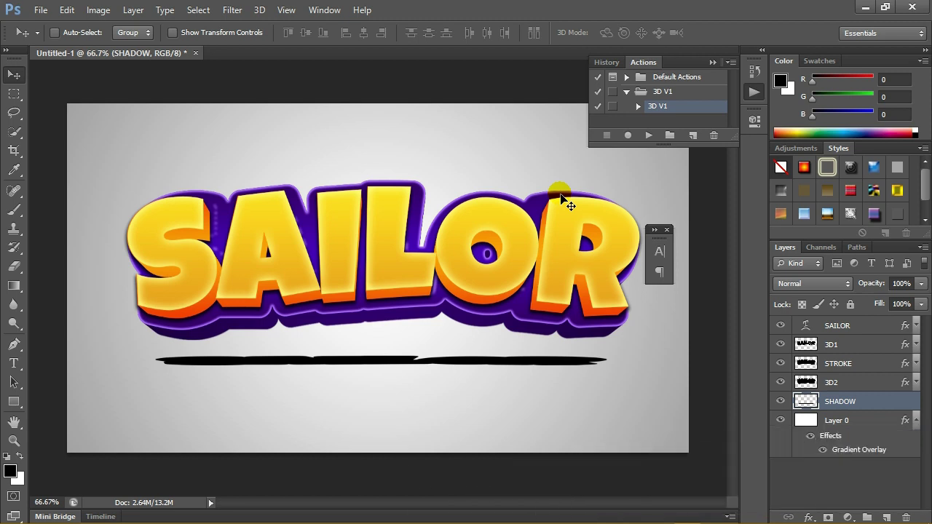
{"action": "key", "text": "ctrl+t"}
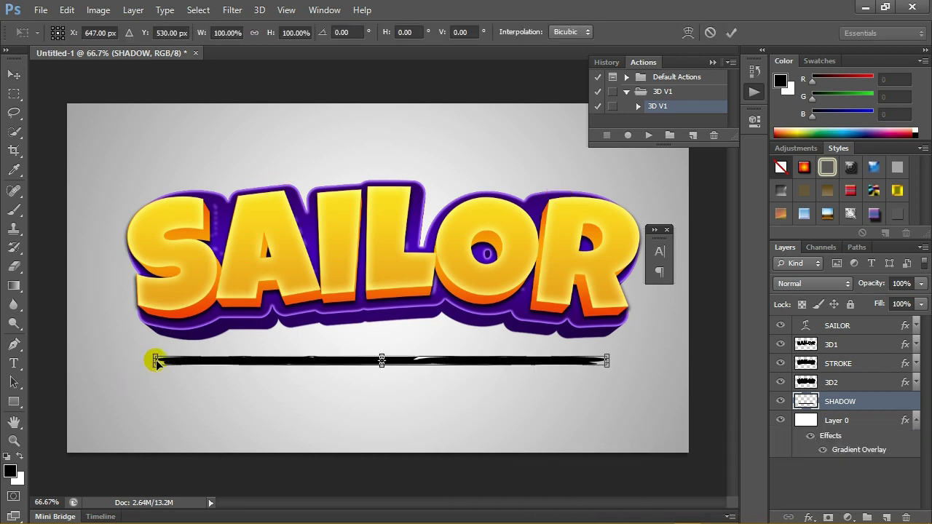
{"action": "left_click_drag", "start_coordinate": [155, 362], "coordinate": [182, 361]}
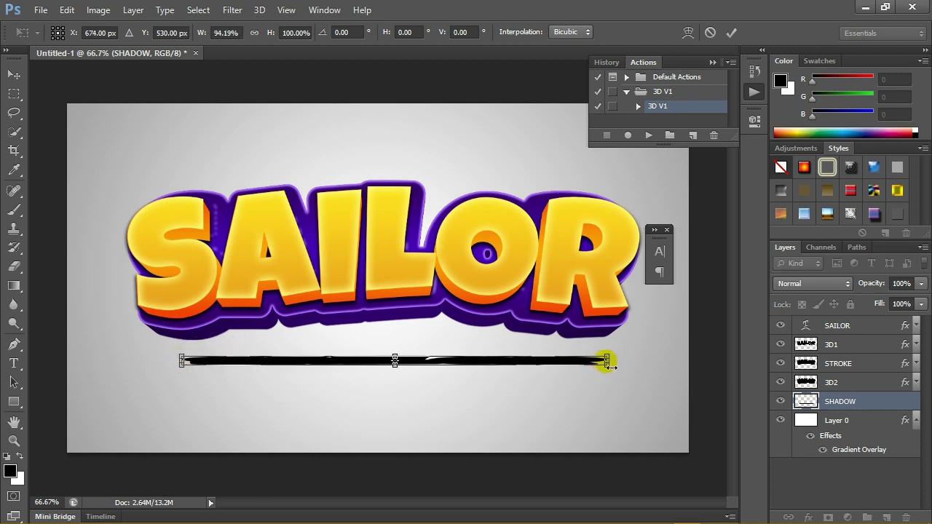
{"action": "left_click_drag", "start_coordinate": [610, 367], "coordinate": [583, 353]}
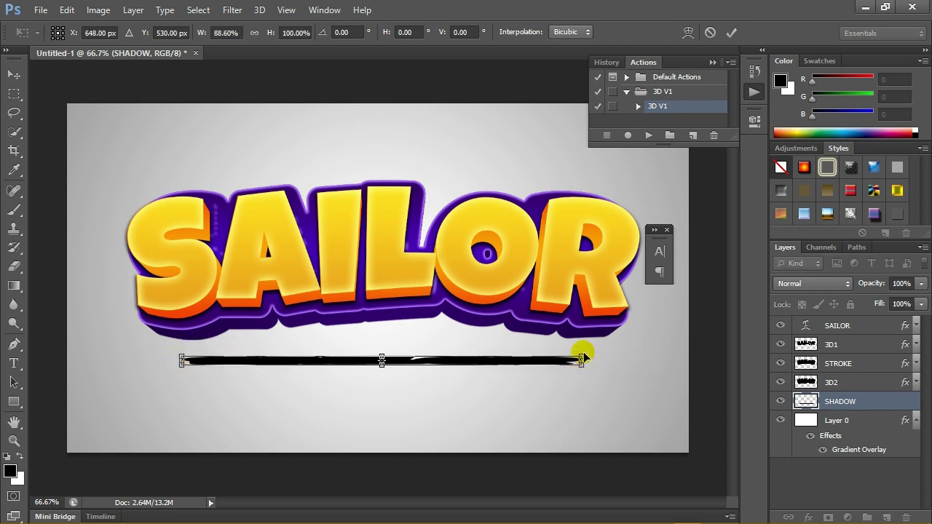
{"action": "left_click", "coordinate": [732, 32]}
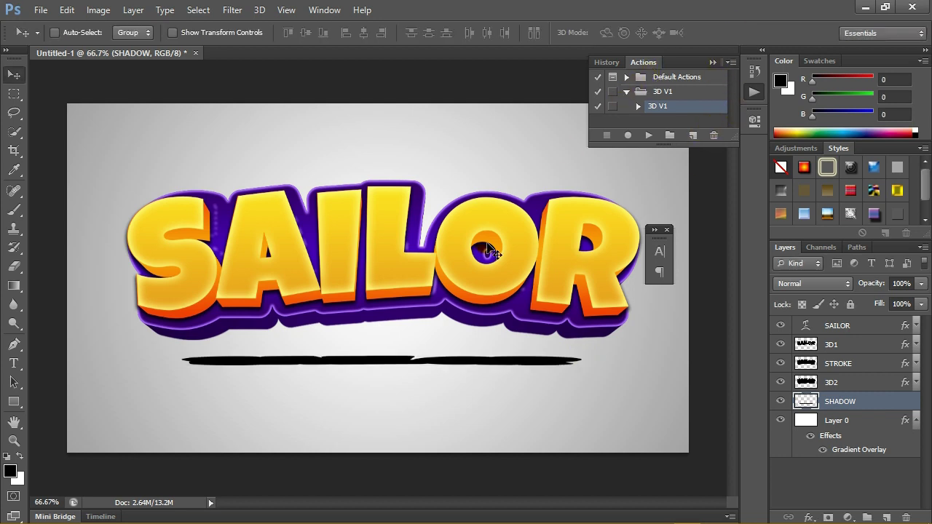
Step: Thicken the shadow strip slightly and nudge it three steps lower
{"action": "key", "text": "ctrl+t"}
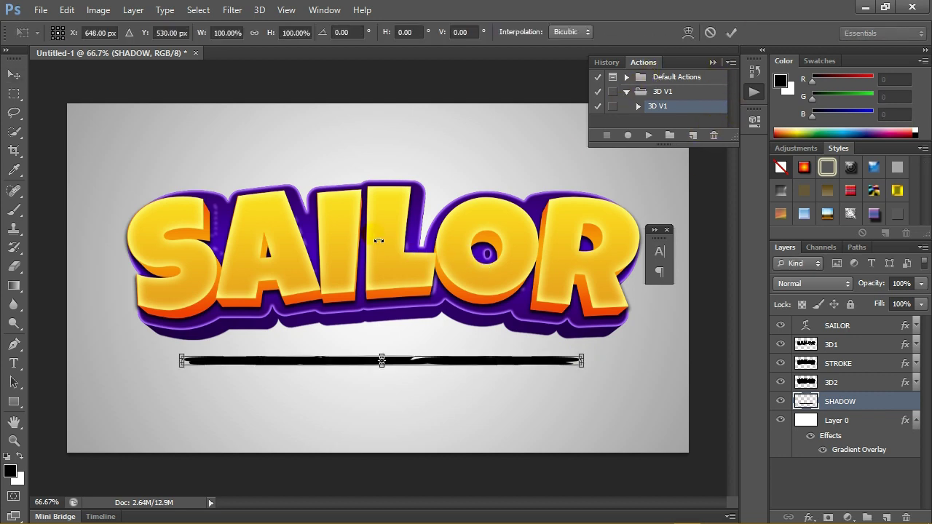
{"action": "left_click_drag", "start_coordinate": [382, 359], "coordinate": [381, 355]}
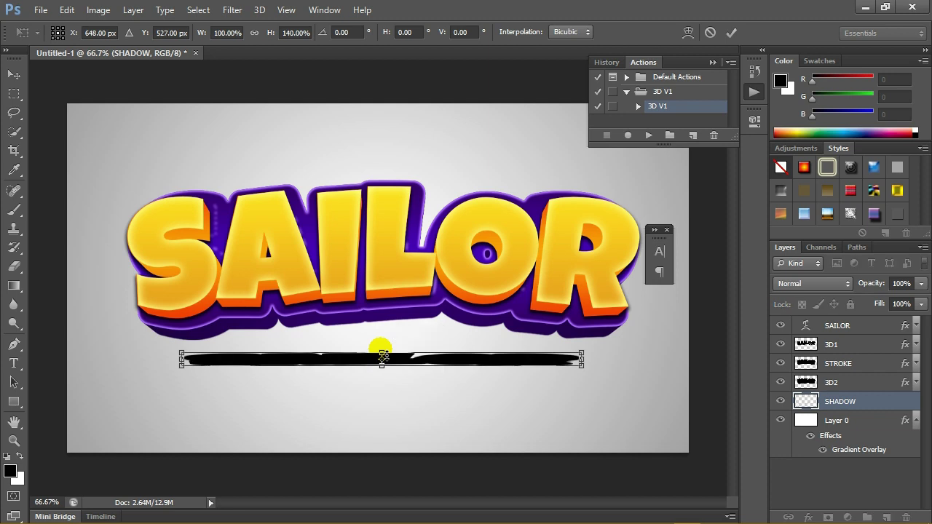
{"action": "key", "text": "Return"}
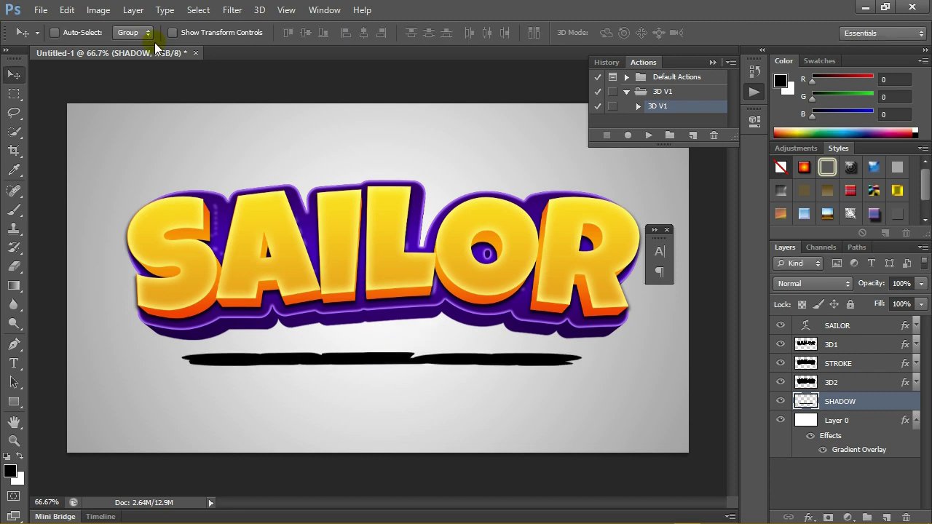
{"action": "key", "text": "Down"}
{"action": "key", "text": "Down"}
{"action": "key", "text": "Down"}
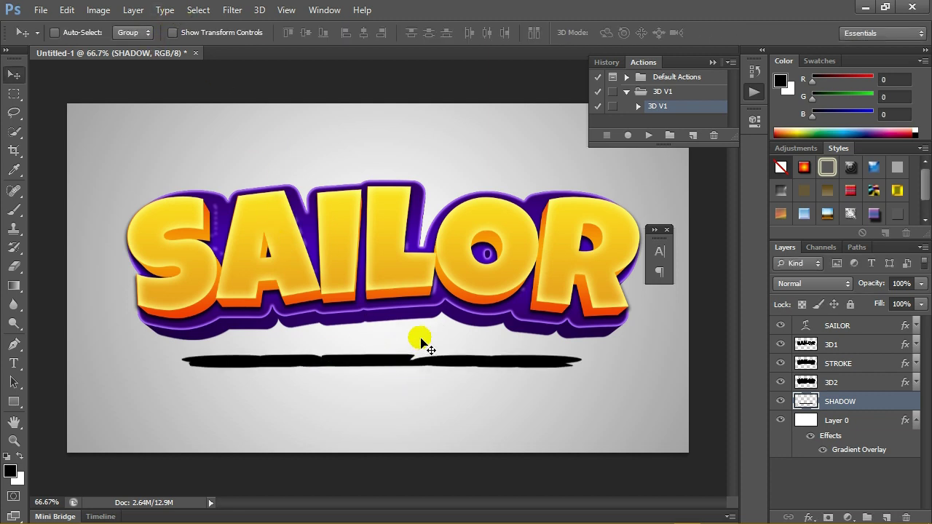
{"action": "key", "text": "Down"}
{"action": "key", "text": "Down"}
{"action": "key", "text": "Down"}
{"action": "key", "text": "Down"}
{"action": "key", "text": "Down"}
{"action": "key", "text": "Down"}
{"action": "key", "text": "Down"}
{"action": "key", "text": "Down"}
{"action": "key", "text": "Down"}
{"action": "key", "text": "Down"}
{"action": "key", "text": "Down"}
{"action": "key", "text": "Down"}
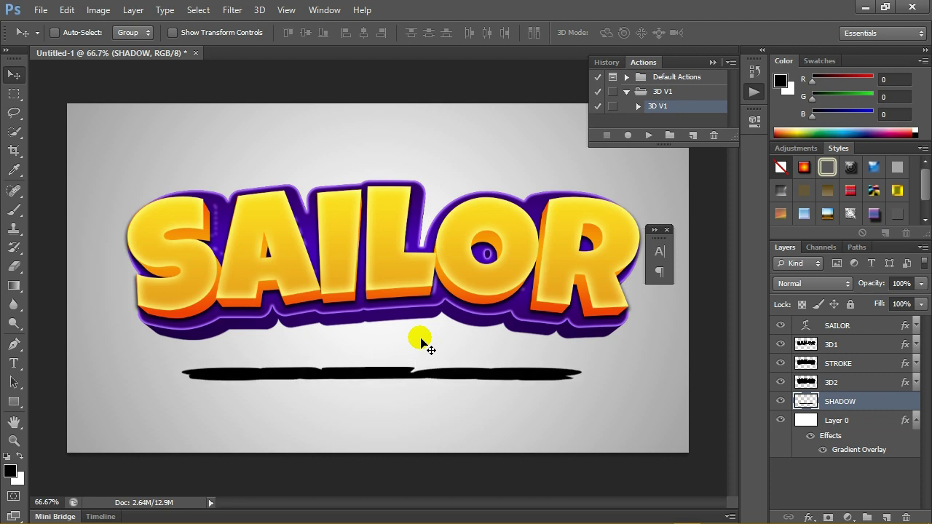
{"action": "key", "text": "Down"}
{"action": "key", "text": "Down"}
{"action": "key", "text": "Down"}
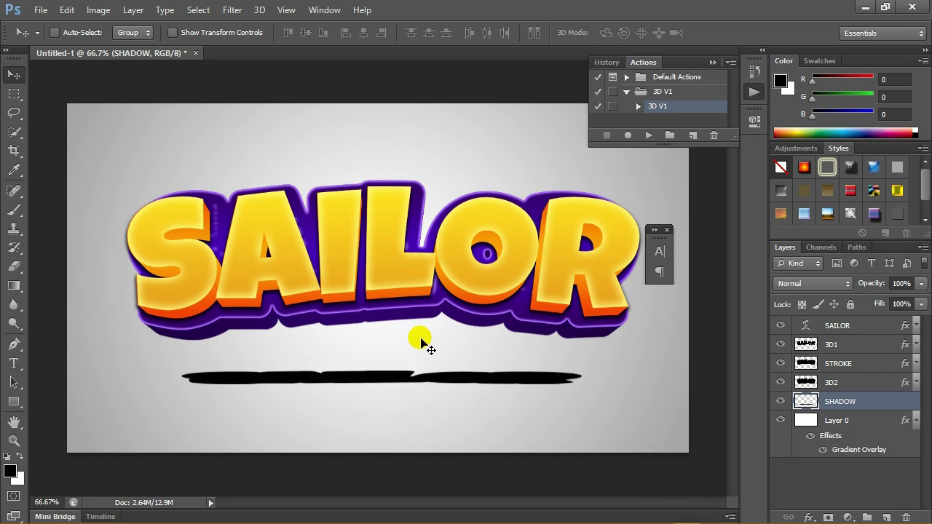
Step: Apply a 20.9 px Gaussian Blur to the shadow strip and turn on CMYK proof colours
{"action": "left_click", "coordinate": [231, 11]}
{"action": "mouse_move", "coordinate": [292, 157]}
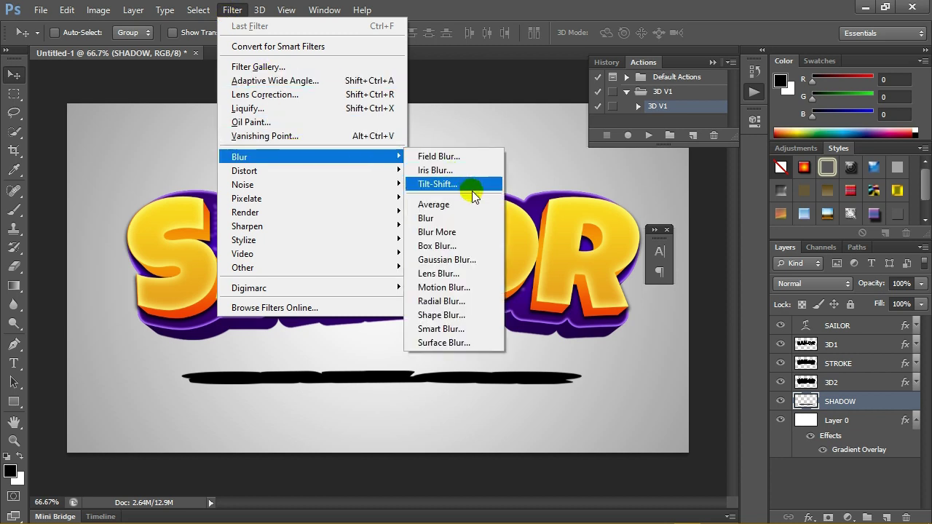
{"action": "left_click", "coordinate": [473, 260]}
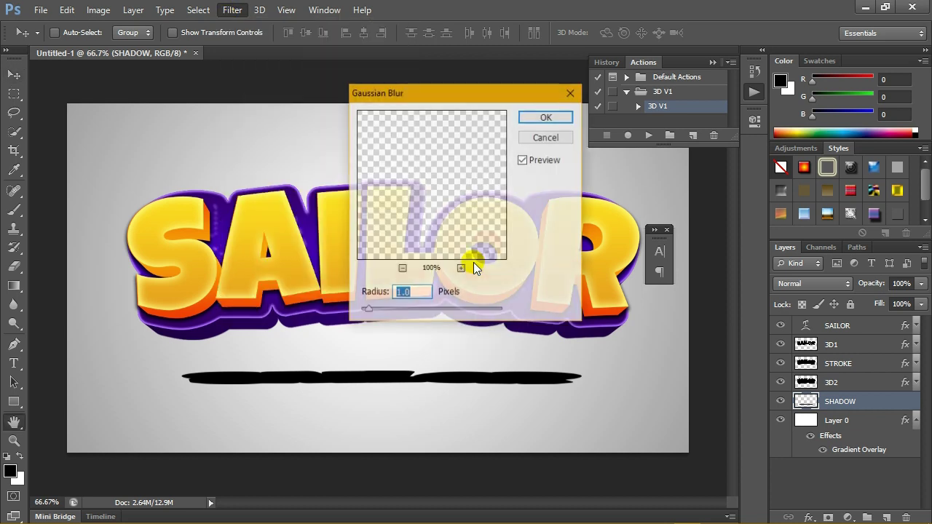
{"action": "left_click_drag", "start_coordinate": [373, 308], "coordinate": [420, 308]}
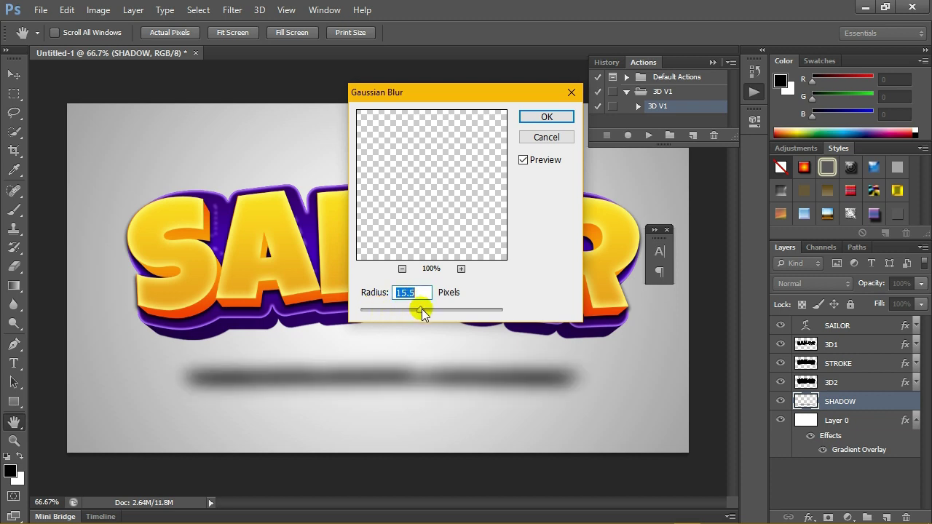
{"action": "left_click_drag", "start_coordinate": [426, 311], "coordinate": [421, 311]}
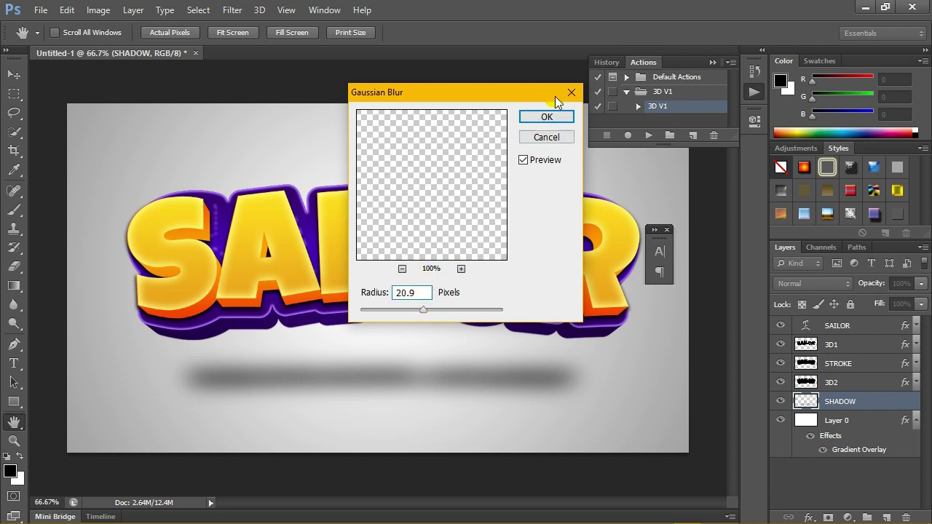
{"action": "left_click", "coordinate": [546, 117]}
{"action": "key", "text": "v"}
{"action": "key", "text": "ctrl+y"}
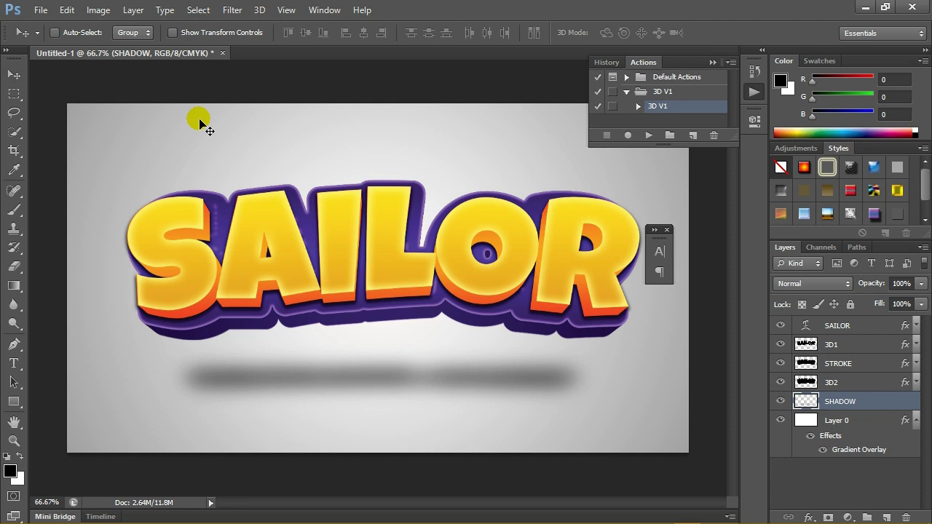
Step: Widen the blurred shadow slightly and nudge it upward
{"action": "key", "text": "ctrl+t"}
{"action": "left_click_drag", "start_coordinate": [384, 345], "coordinate": [382, 340]}
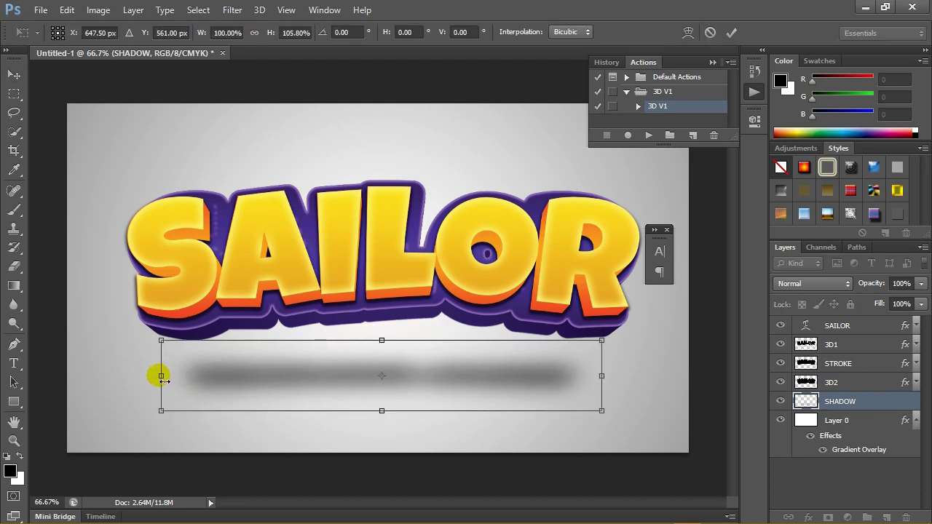
{"action": "left_click_drag", "start_coordinate": [161, 376], "coordinate": [158, 376]}
{"action": "left_click_drag", "start_coordinate": [601, 376], "coordinate": [605, 376]}
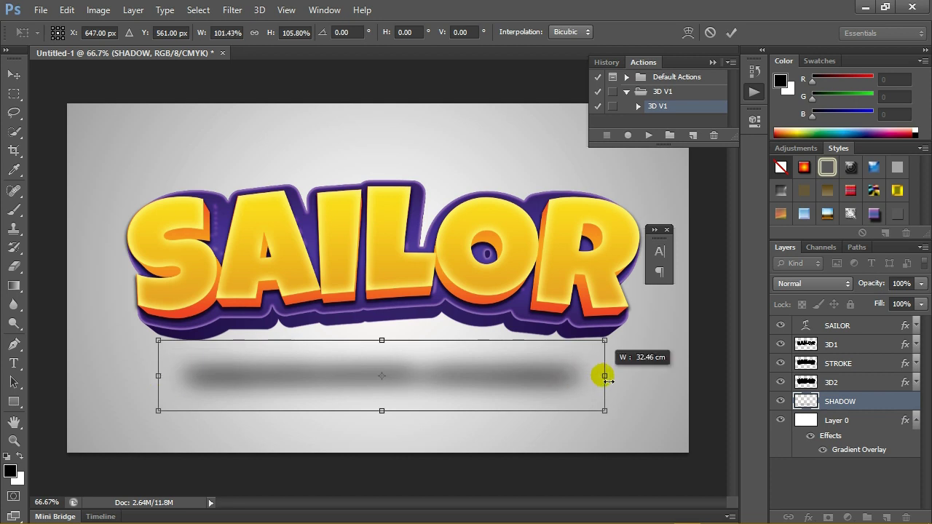
{"action": "left_click", "coordinate": [731, 32]}
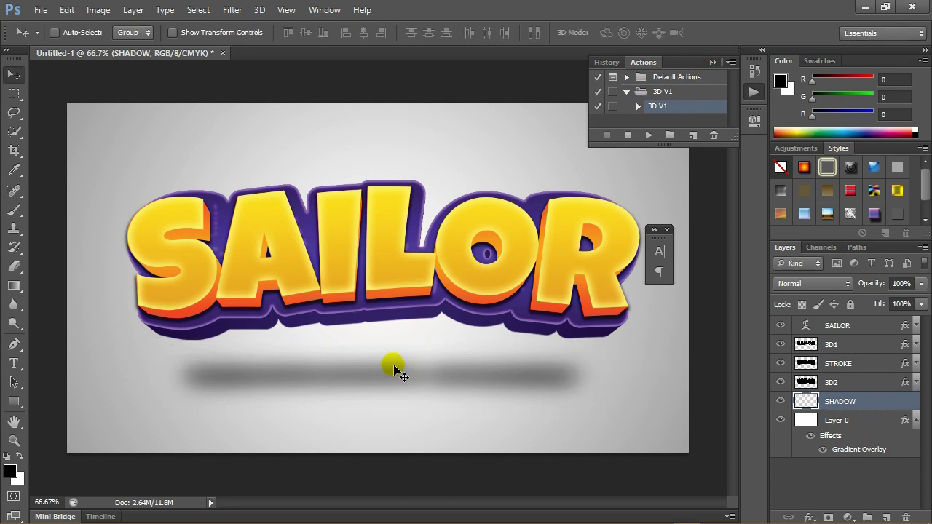
{"action": "key", "text": "shift+Up"}
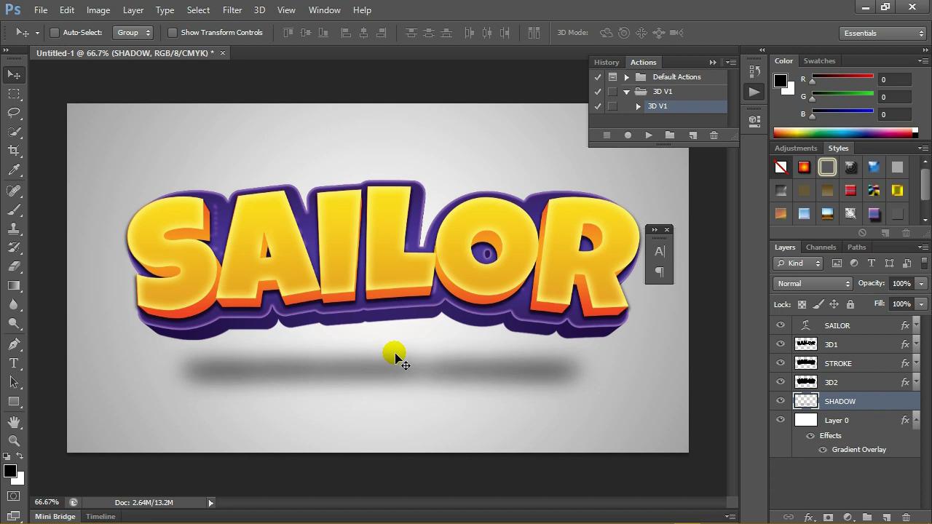
{"action": "key", "text": "shift+Up"}
{"action": "key", "text": "Up"}
{"action": "key", "text": "Up"}
{"action": "key", "text": "Up"}
{"action": "key", "text": "Up"}
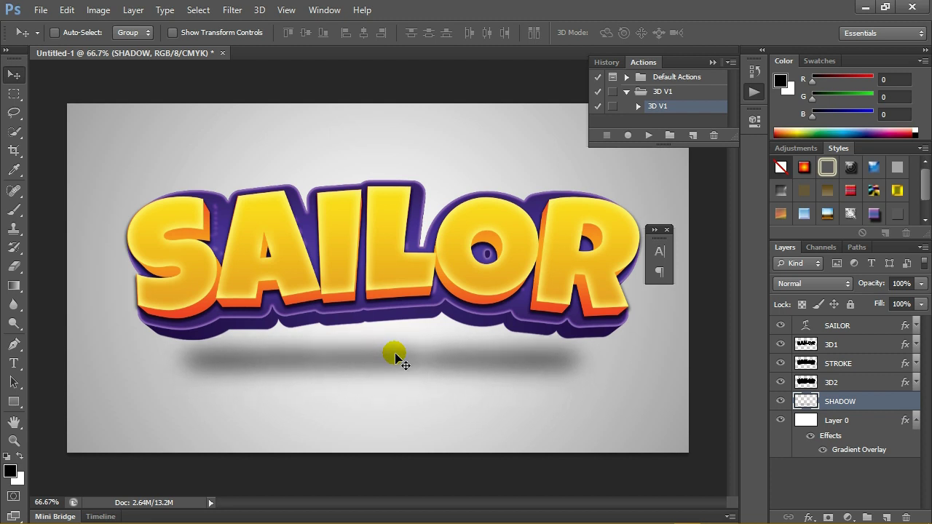
{"action": "key", "text": "Up"}
{"action": "key", "text": "Up"}
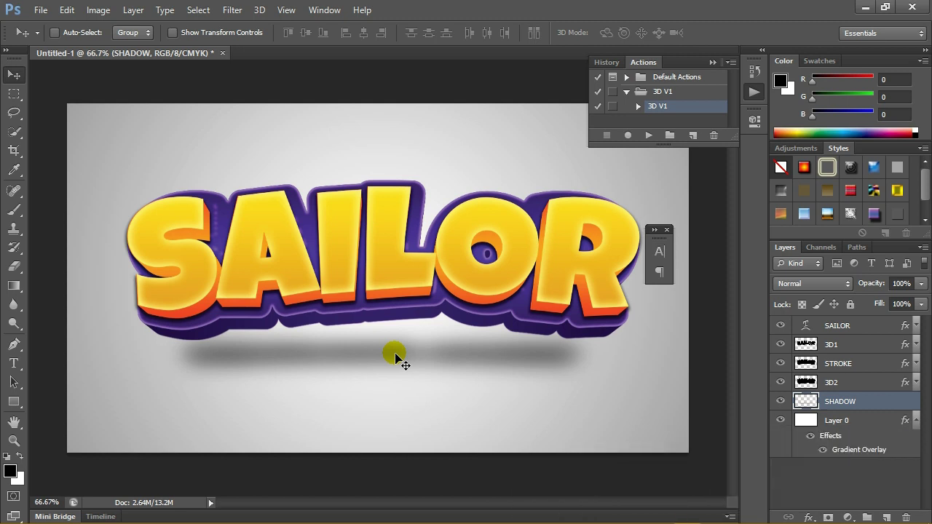
Step: Stretch the shadow to about 116% height and nudge it slightly down
{"action": "key", "text": "ctrl+t"}
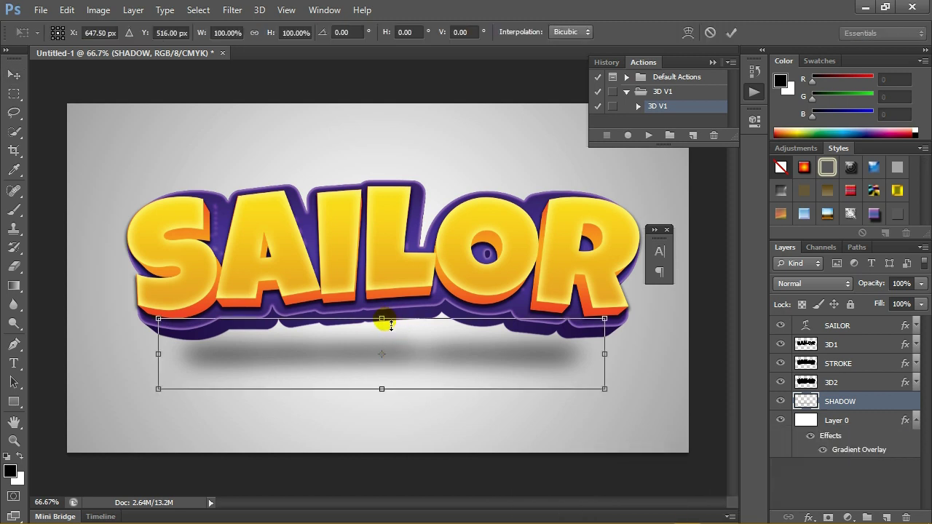
{"action": "left_click_drag", "start_coordinate": [388, 316], "coordinate": [387, 309]}
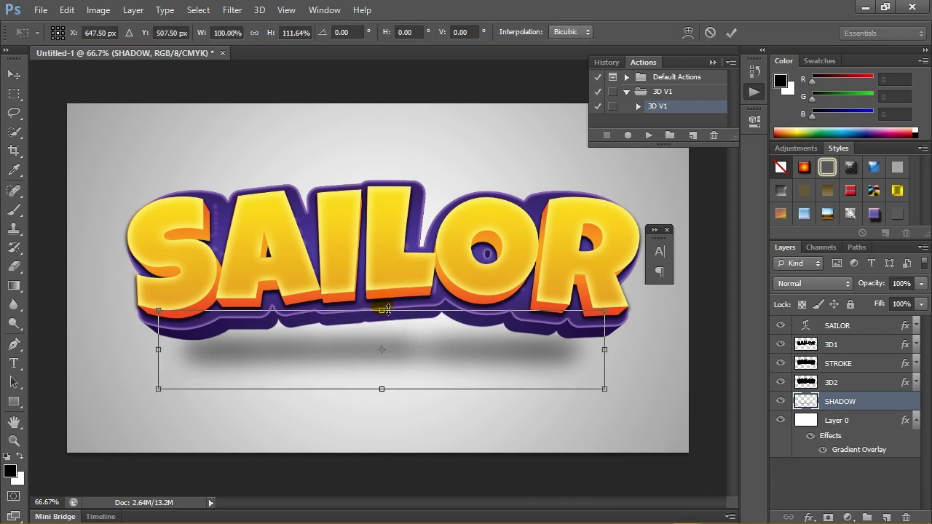
{"action": "left_click_drag", "start_coordinate": [382, 393], "coordinate": [383, 397]}
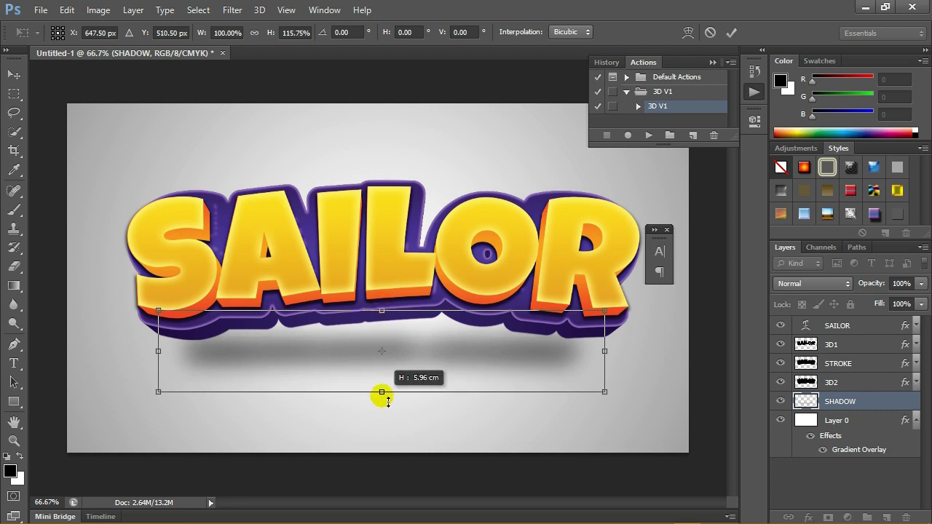
{"action": "key", "text": "Return"}
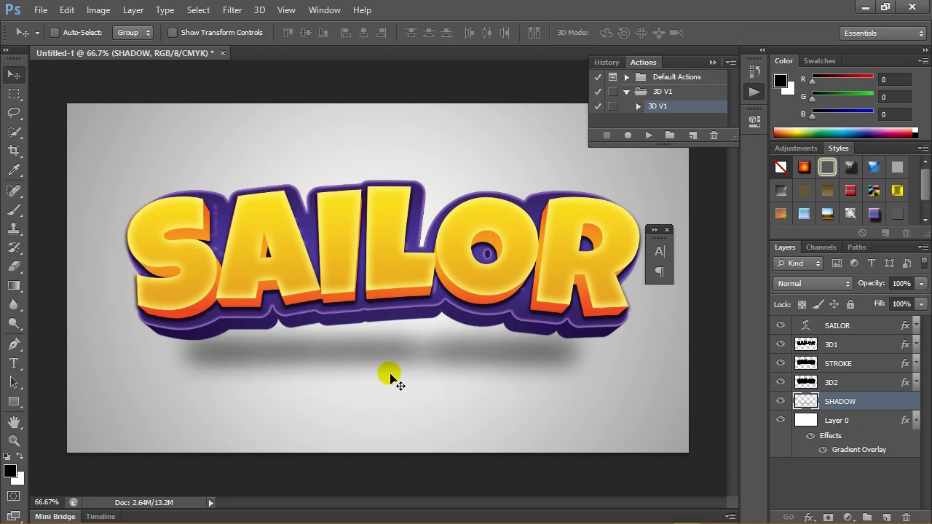
{"action": "key", "text": "Down"}
{"action": "key", "text": "Down"}
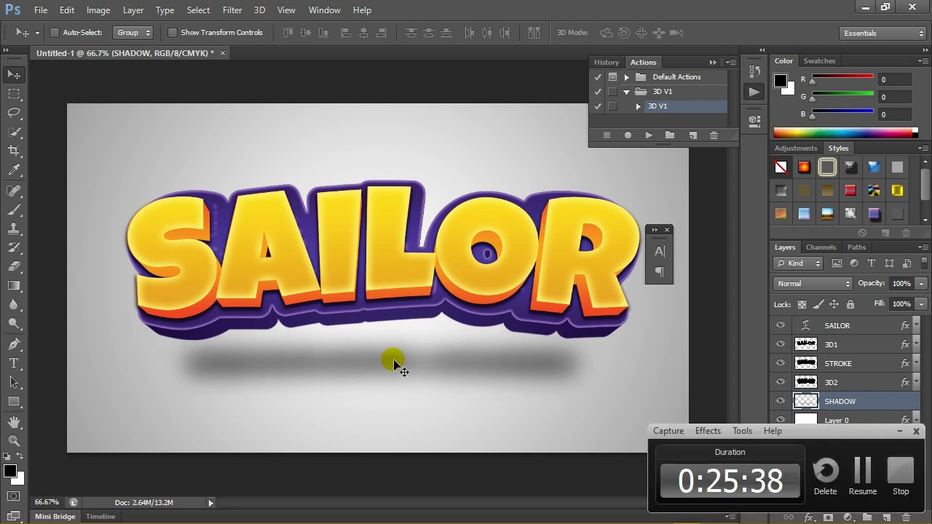
Step: Lower the SHADOW layer's opacity to 92%
{"action": "left_click", "coordinate": [920, 284]}
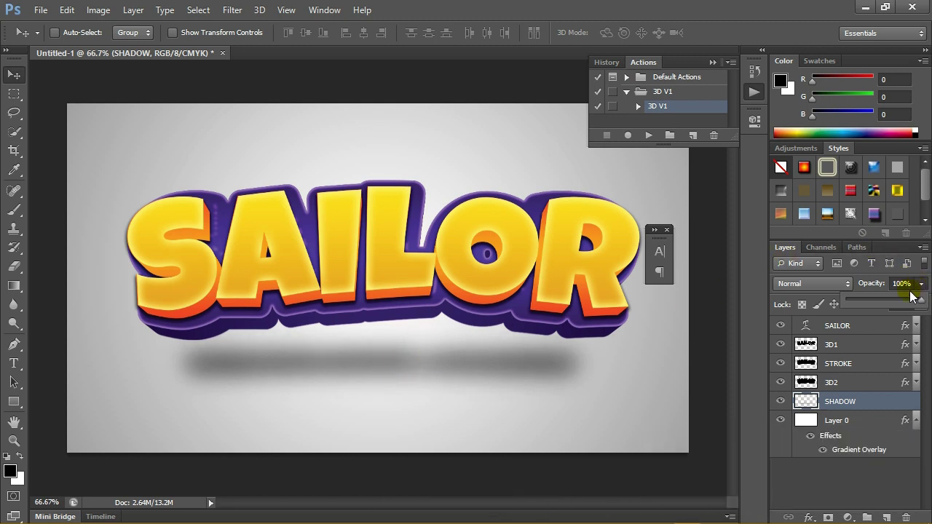
{"action": "mouse_move", "coordinate": [917, 303]}
{"action": "left_mouse_down"}
{"action": "mouse_move", "coordinate": [872, 302]}
{"action": "mouse_move", "coordinate": [928, 304]}
{"action": "left_mouse_up"}
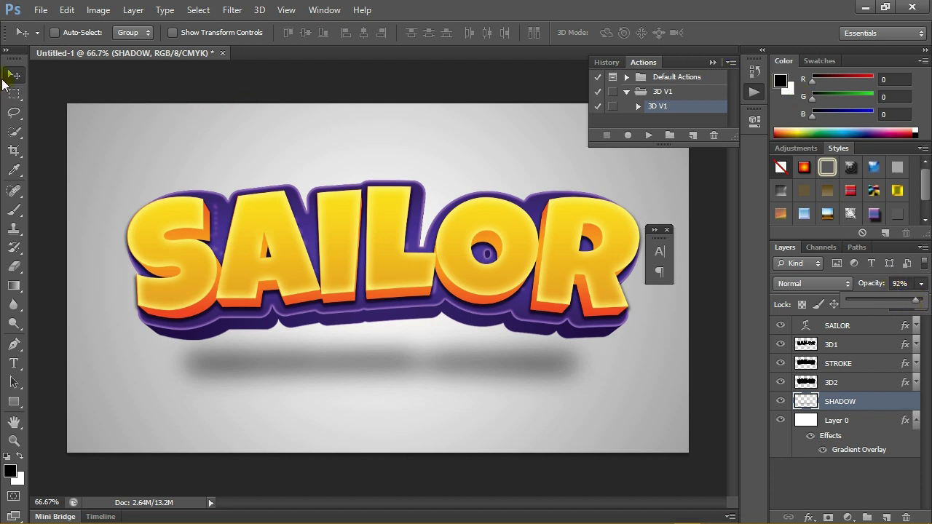
{"action": "left_click", "coordinate": [713, 62]}
{"action": "left_click", "coordinate": [497, 157]}
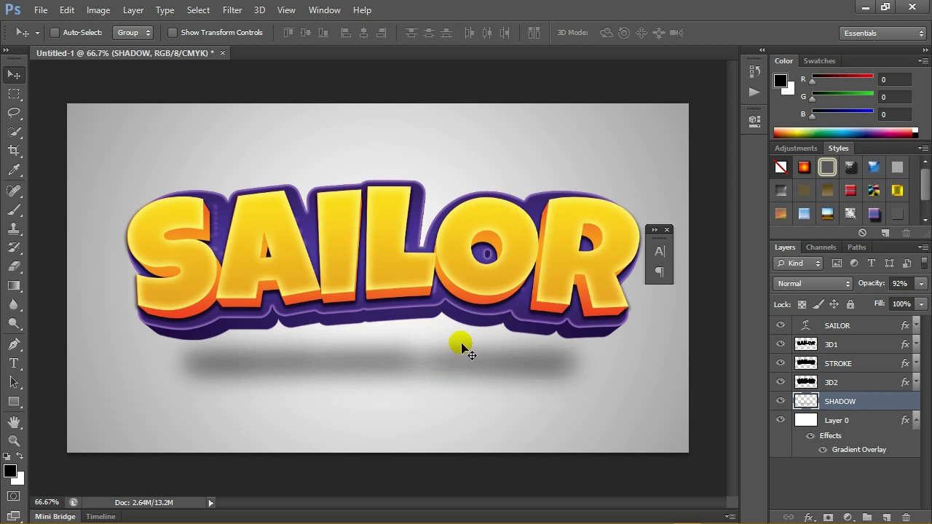
Step: Widen the shadow leftward to about 101% width
{"action": "key", "text": "ctrl+t"}
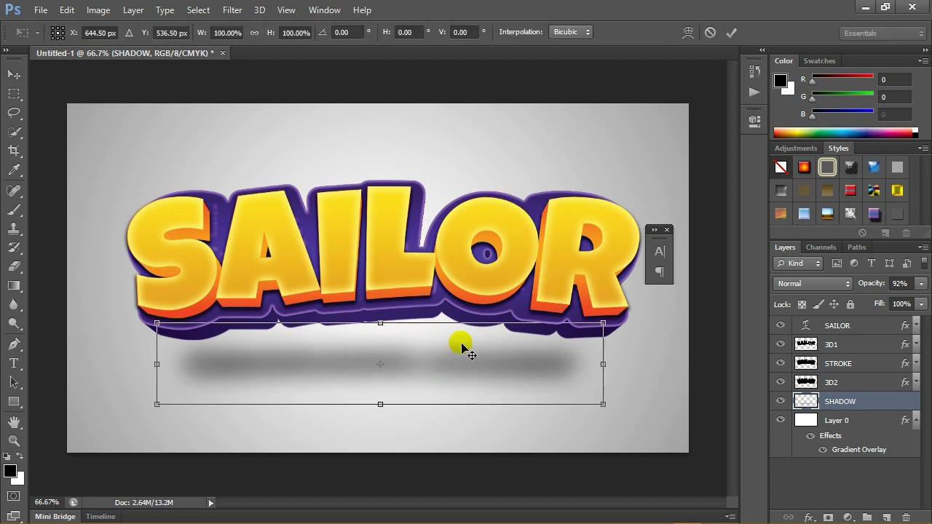
{"action": "left_click_drag", "start_coordinate": [157, 365], "coordinate": [153, 364]}
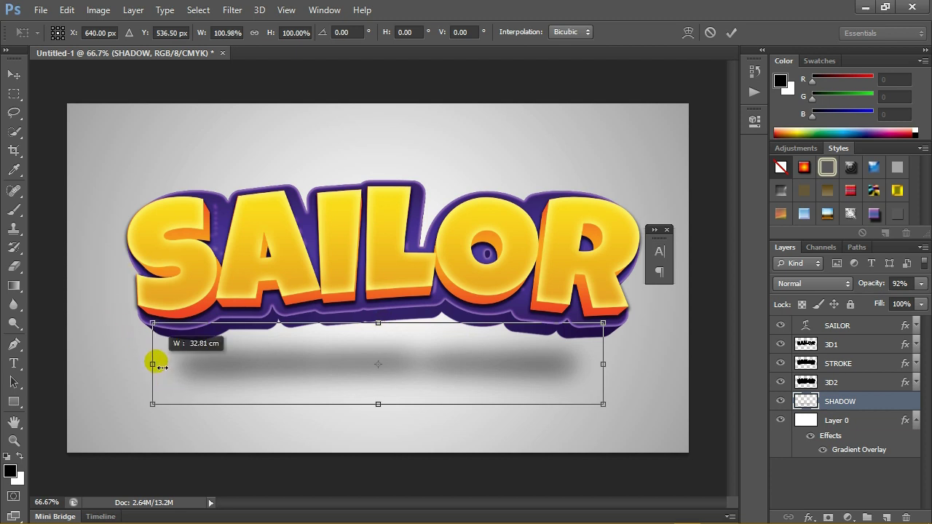
{"action": "key", "text": "Return"}
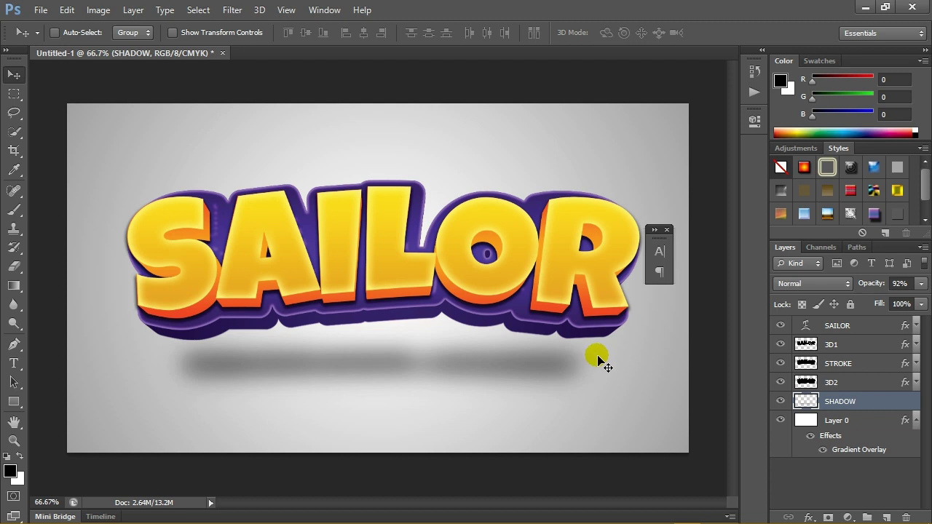
{"action": "left_click", "coordinate": [848, 327], "text": "shift"}
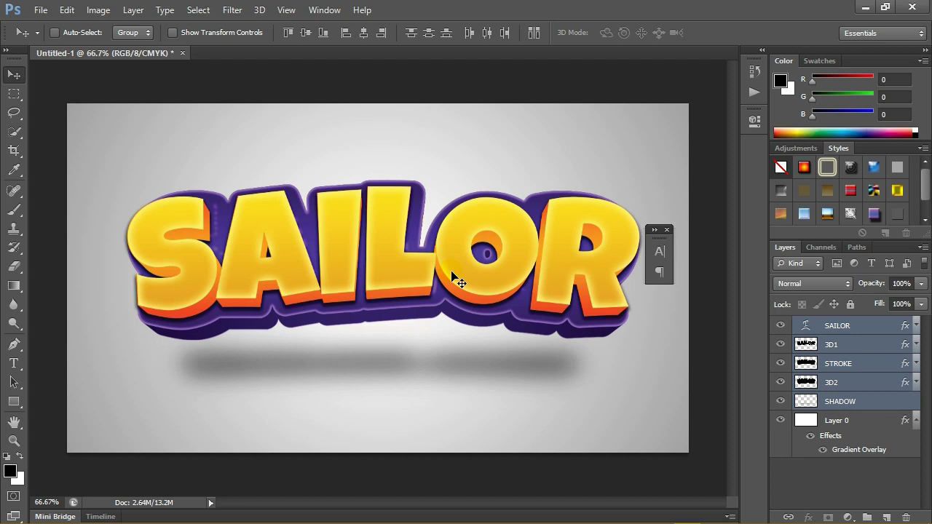
Step: Merge the selected SAILOR layers, then undo the merge
{"action": "left_click", "coordinate": [133, 11]}
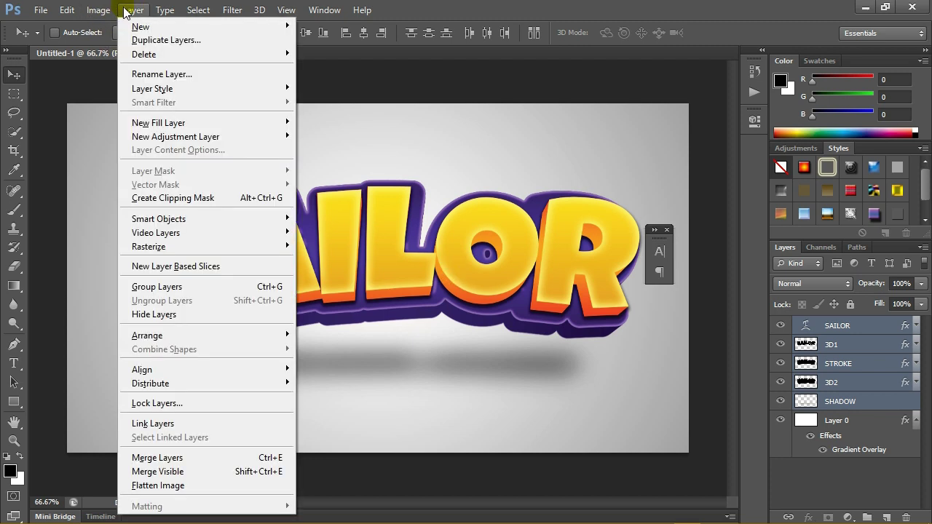
{"action": "left_click", "coordinate": [186, 458]}
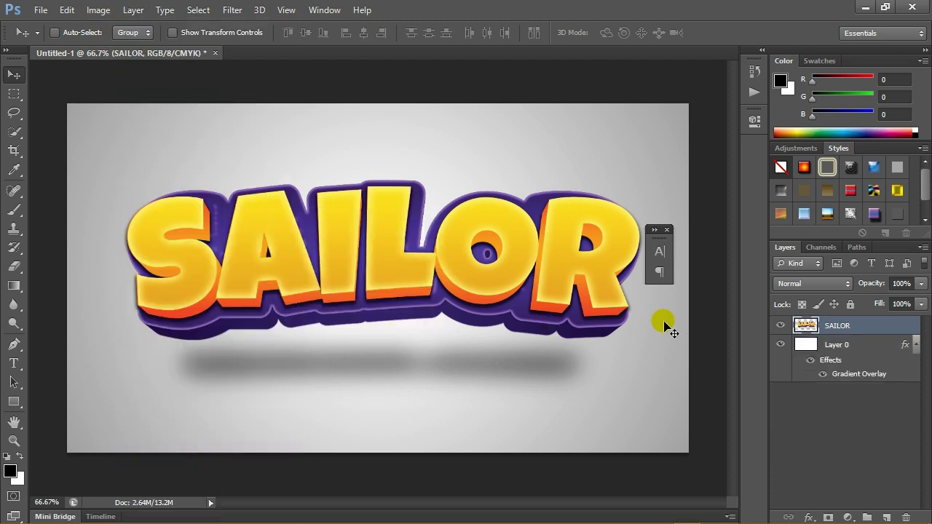
{"action": "left_click", "coordinate": [67, 10]}
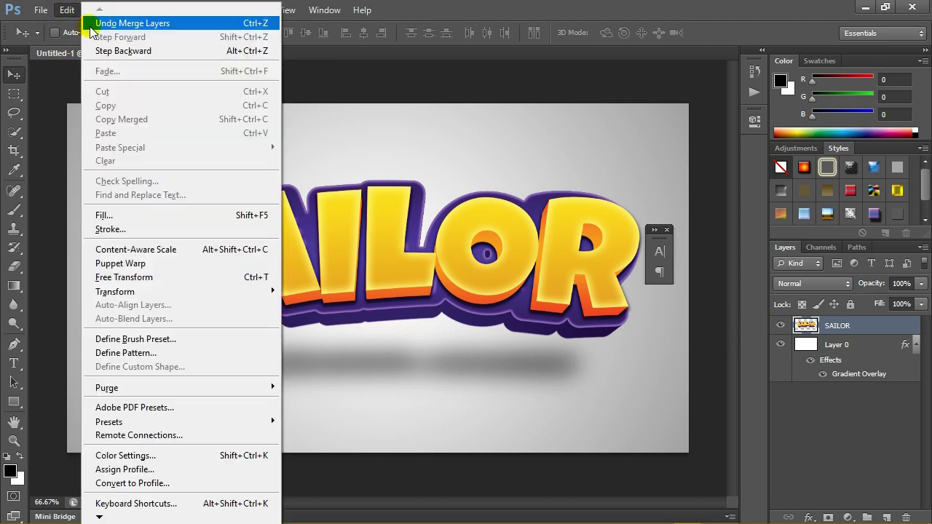
{"action": "left_click", "coordinate": [100, 24]}
Step: Group the five SAILOR layers into a group named sailor and nudge it left
{"action": "left_click", "coordinate": [99, 10]}
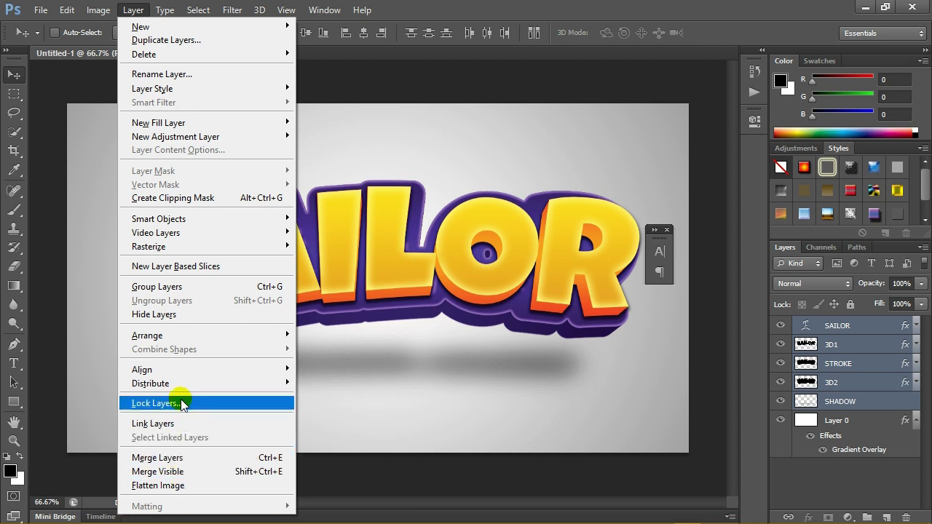
{"action": "left_click", "coordinate": [182, 287]}
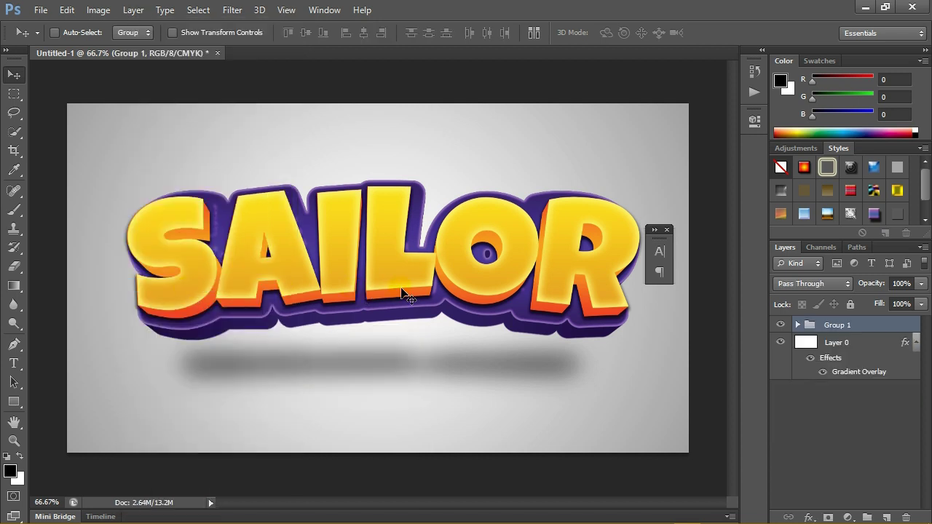
{"action": "double_click", "coordinate": [844, 326]}
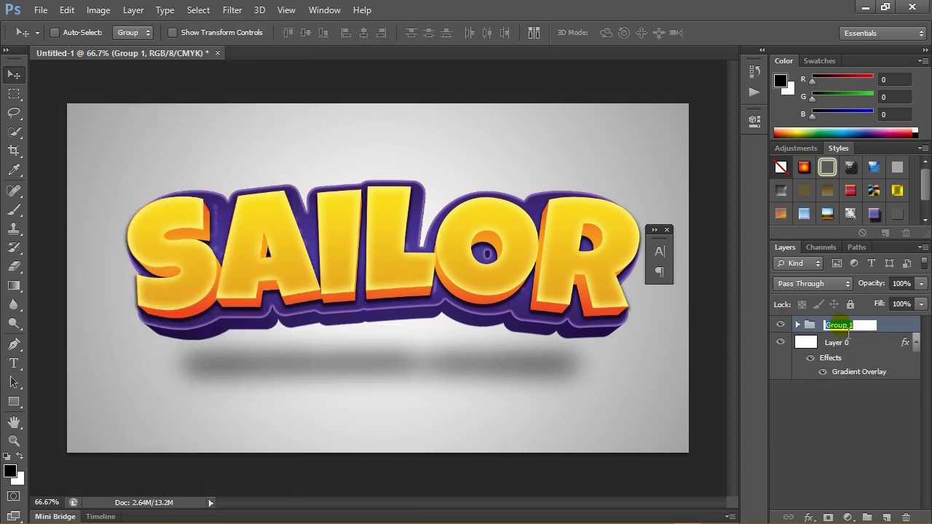
{"action": "type", "text": "sailor"}
{"action": "left_click", "coordinate": [12, 75]}
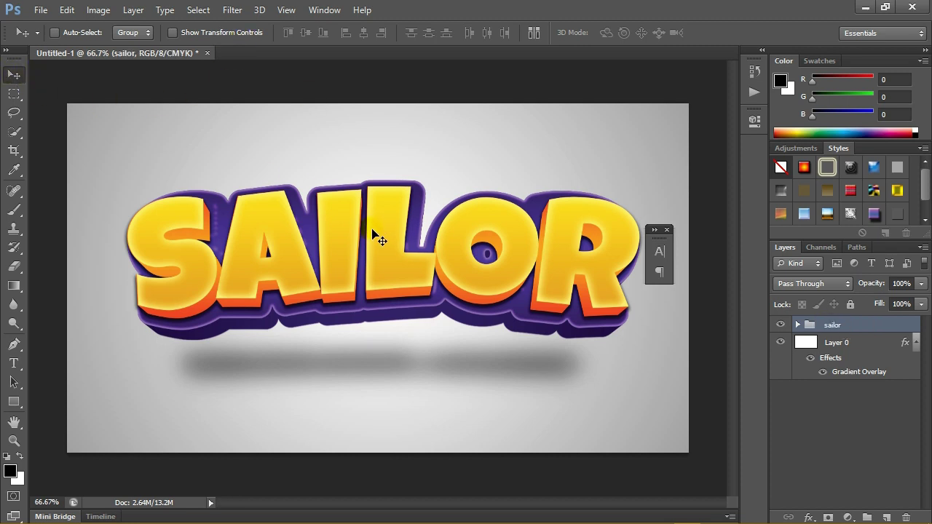
{"action": "key", "text": "Left"}
{"action": "key", "text": "Left"}
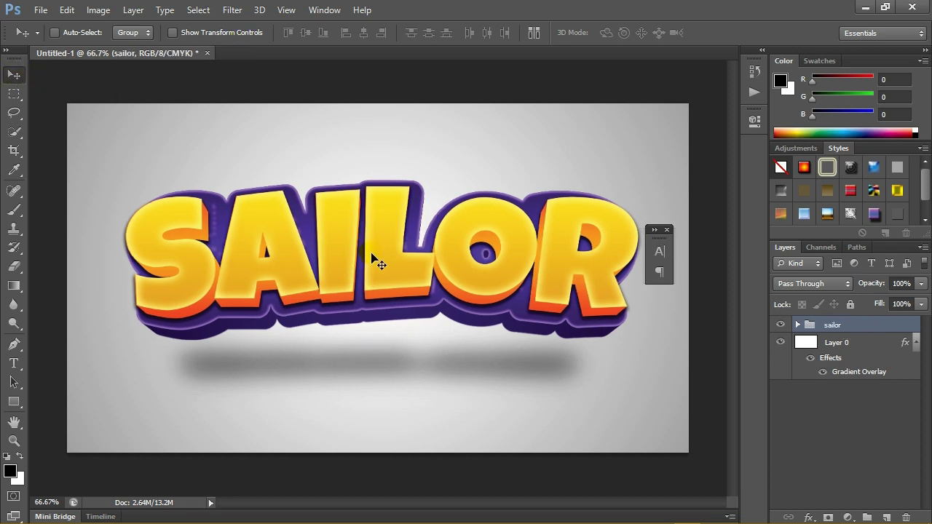
{"action": "key", "text": "Left"}
{"action": "key", "text": "Left"}
{"action": "key", "text": "Left"}
{"action": "key", "text": "Left"}
{"action": "key", "text": "Left"}
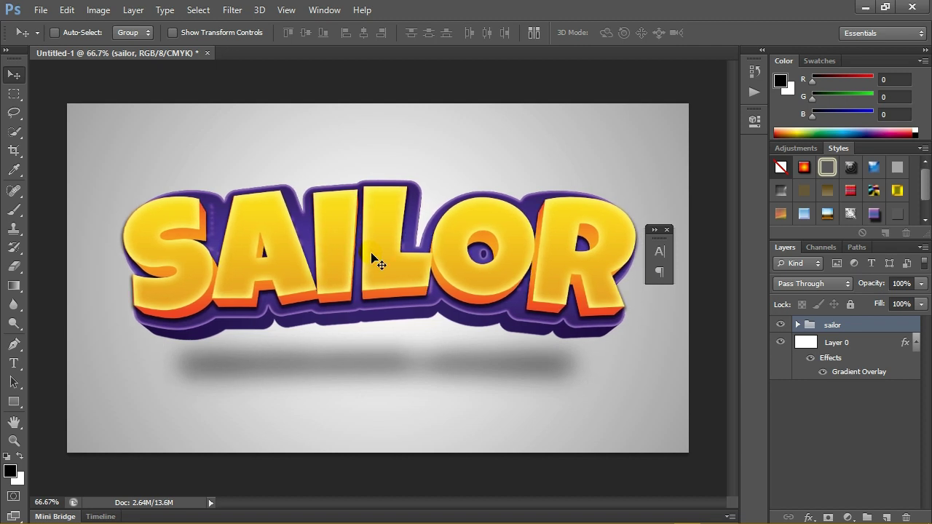
{"action": "key", "text": "Left"}
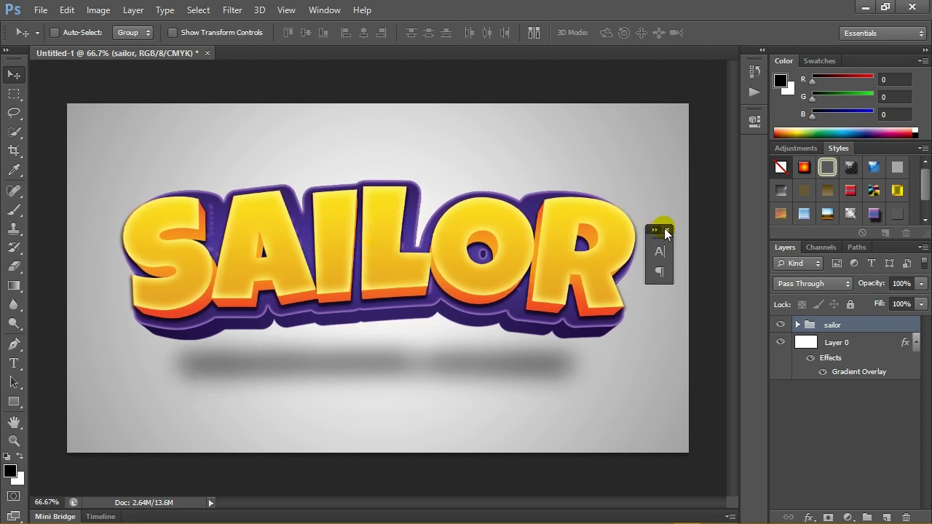
Step: Close the Character panel, view the SAILOR artwork at Actual Pixels, and hide all panels
{"action": "left_click", "coordinate": [667, 230]}
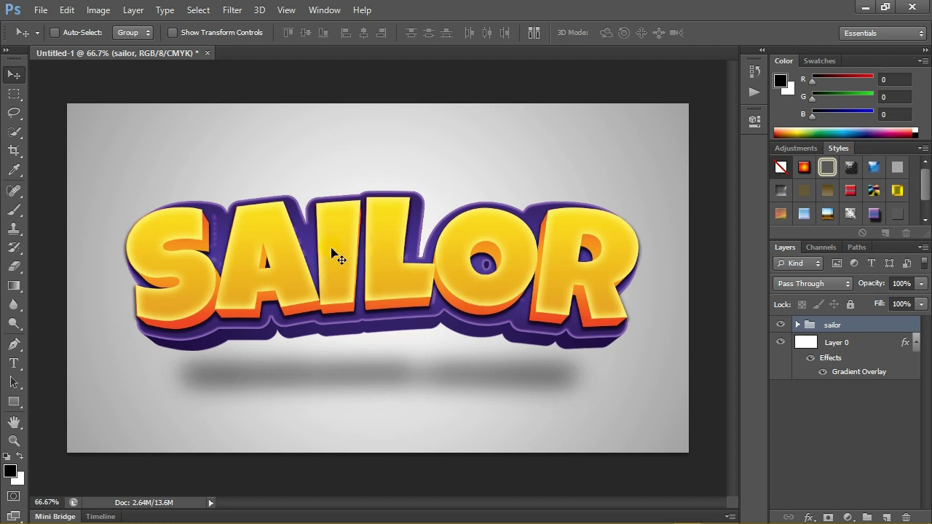
{"action": "left_click", "coordinate": [14, 440]}
{"action": "left_click", "coordinate": [386, 33]}
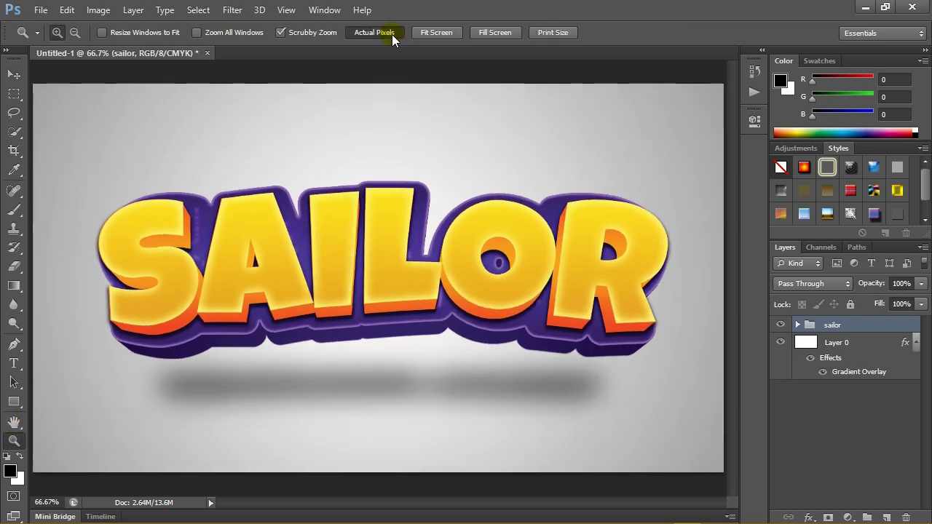
{"action": "key", "text": "Tab"}
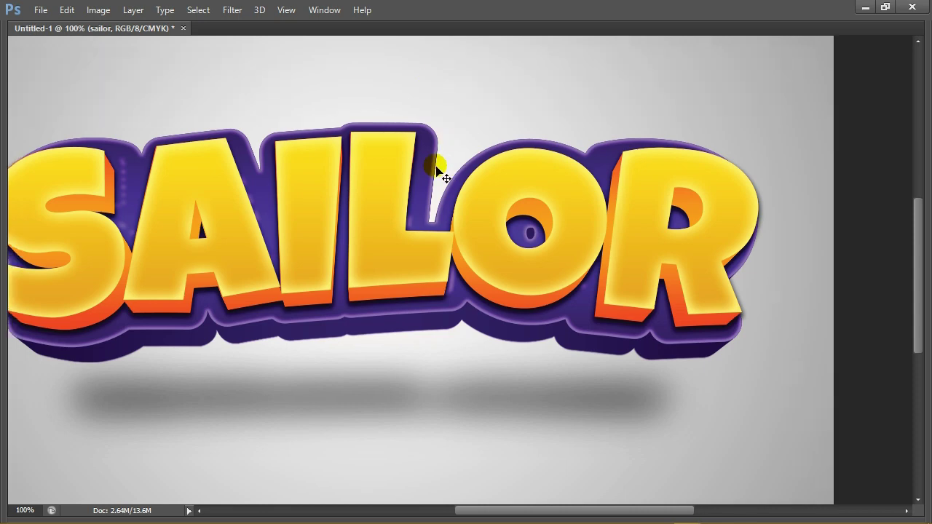
{"action": "scroll", "coordinate": [432, 167], "scroll_direction": "left", "scroll_amount": 5}
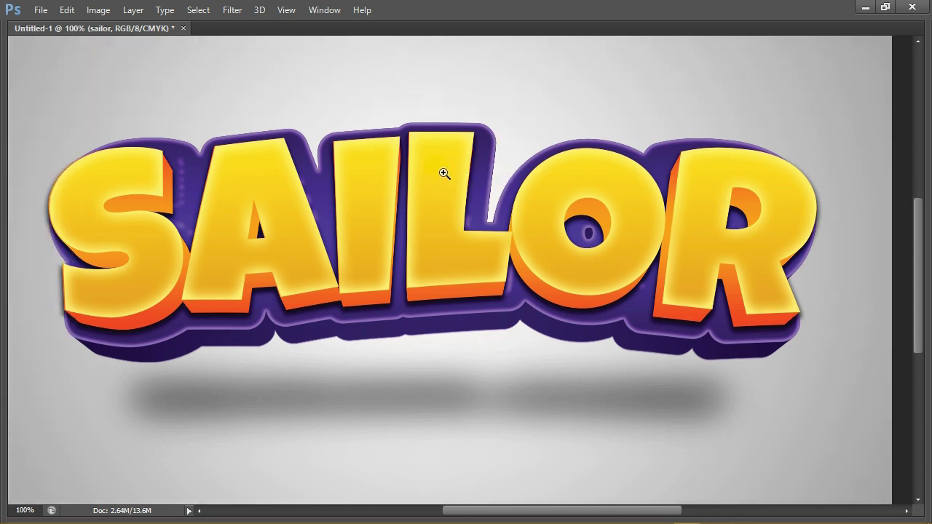